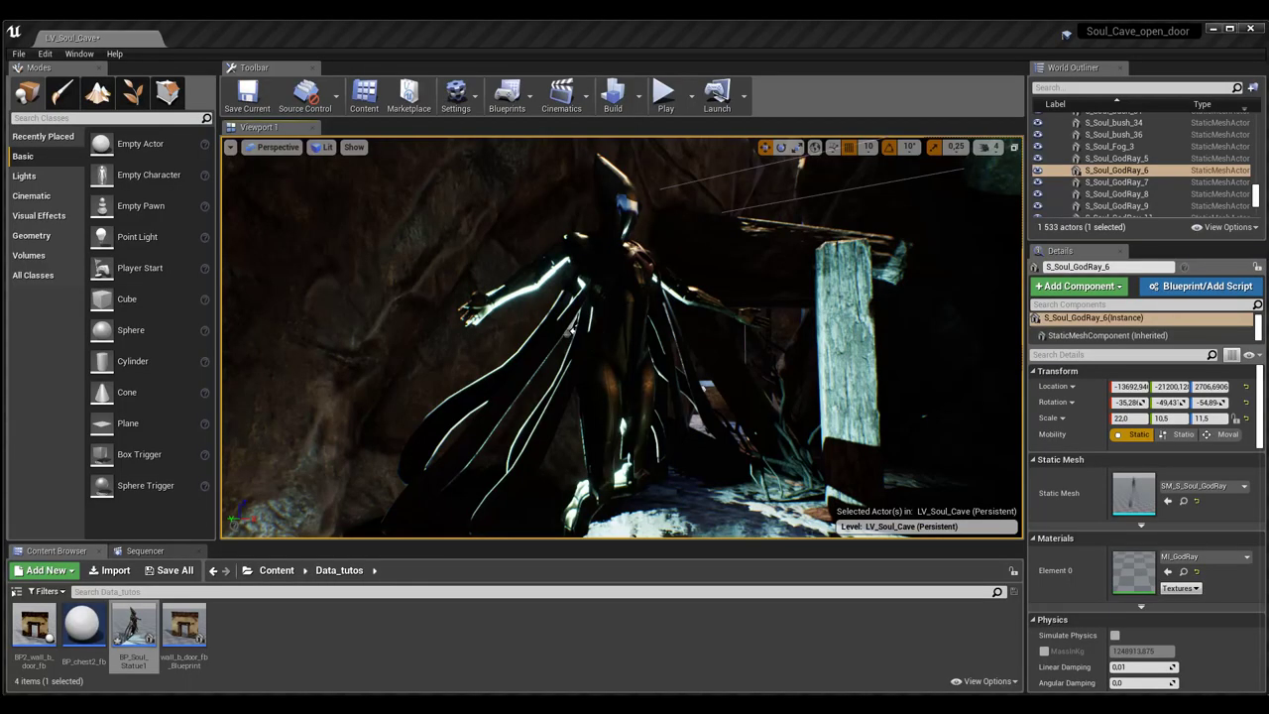
Step: Play-test the cave level, walking the character through the doorway toward the statue, then stop play
mouse_move(680, 440)
right_down()
mouse_move(680, 426)
mouse_move(754, 427)
right_up()
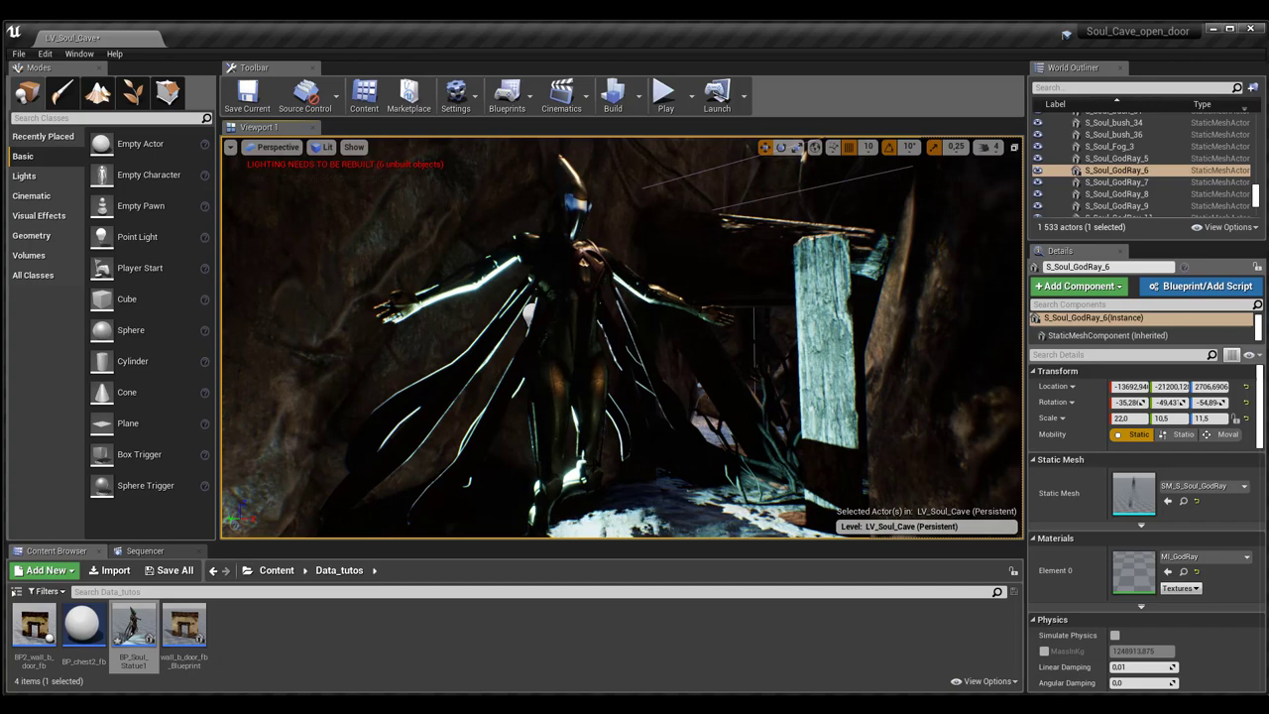
click(665, 94)
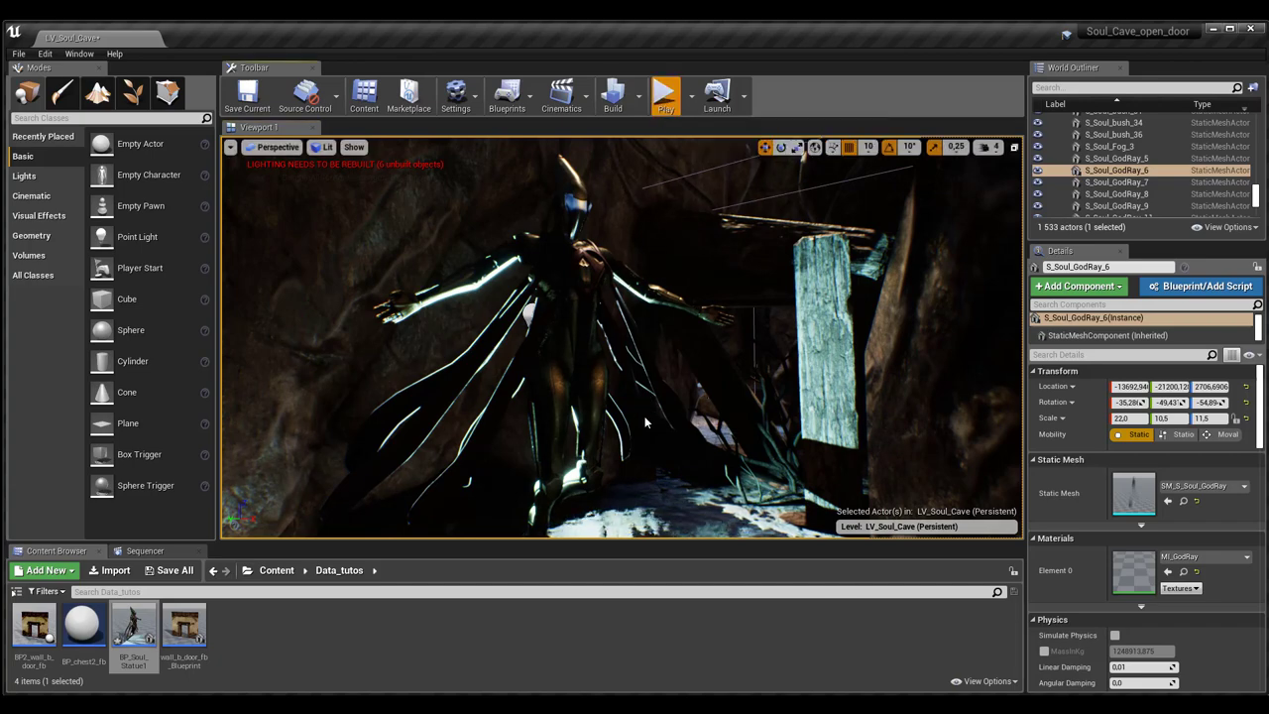
click(617, 440)
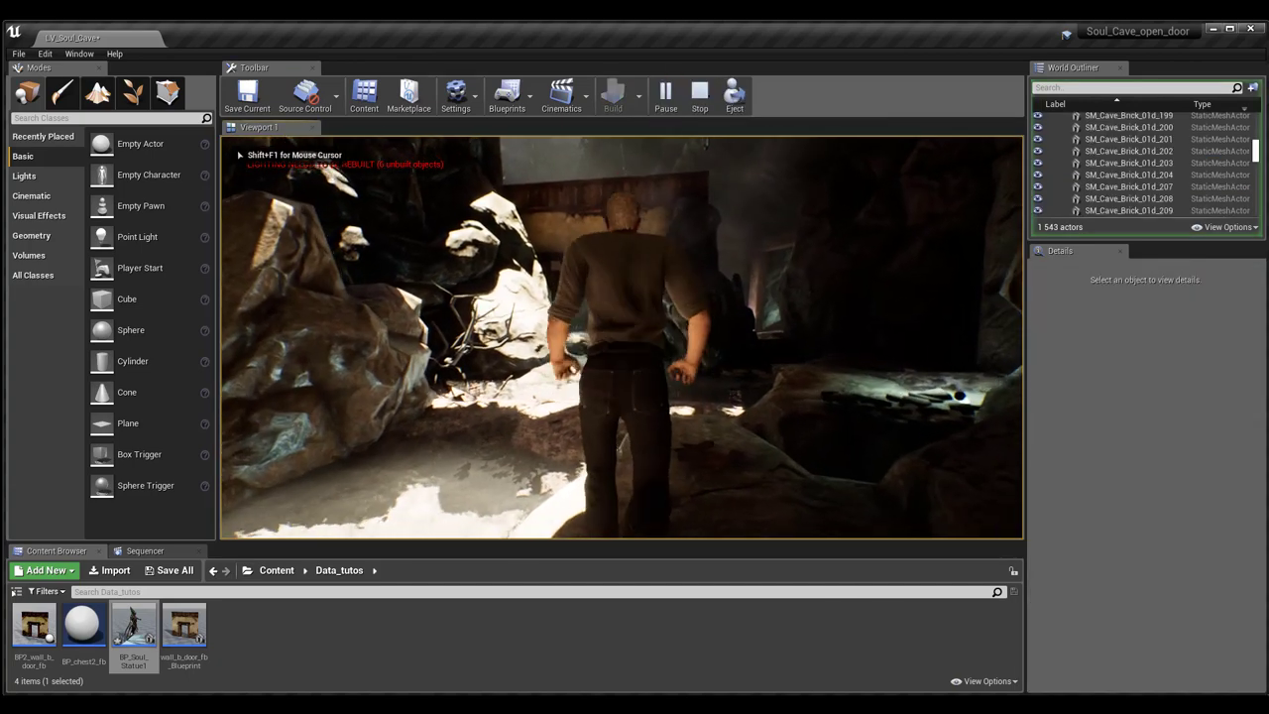
key(w)
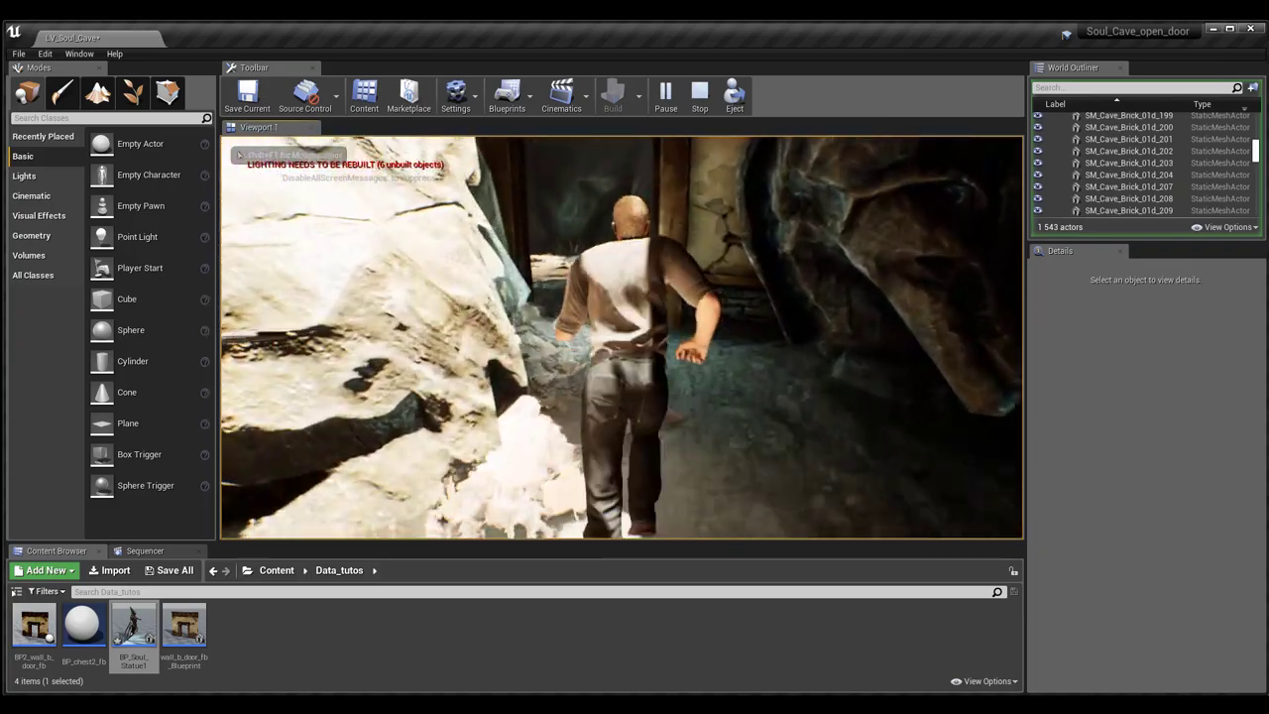
key(w)
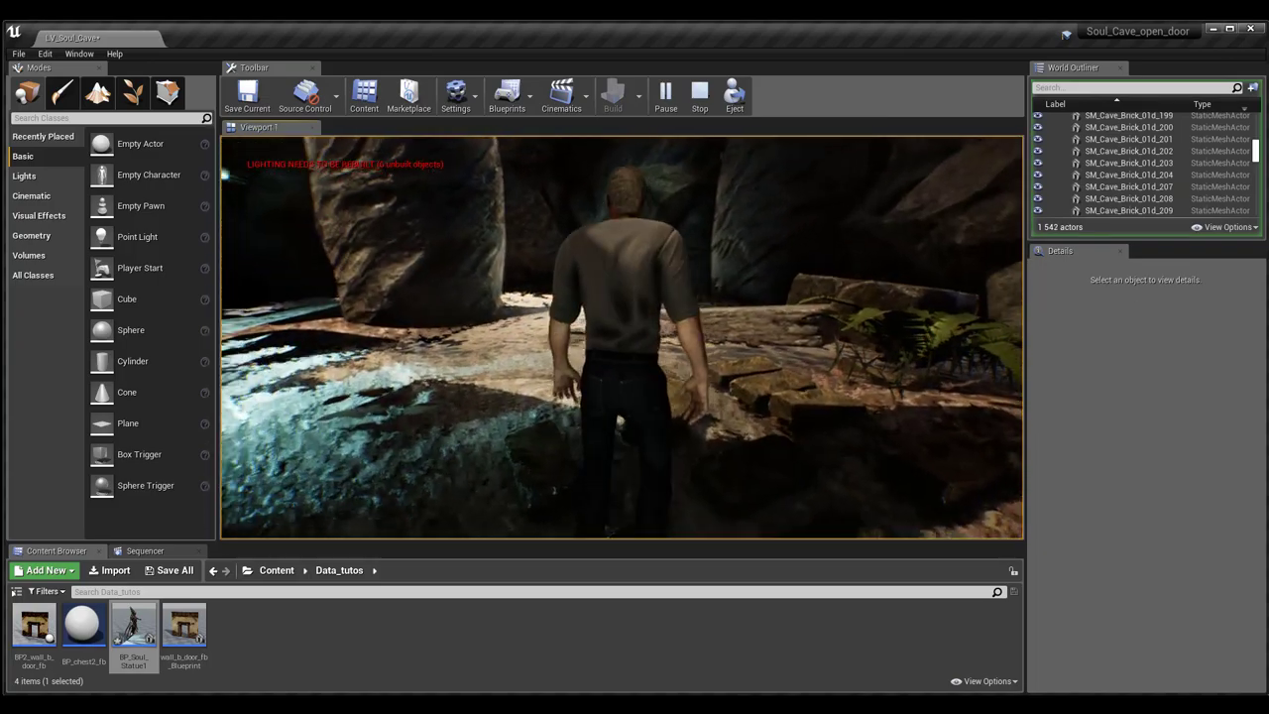
key(w)
key(w)
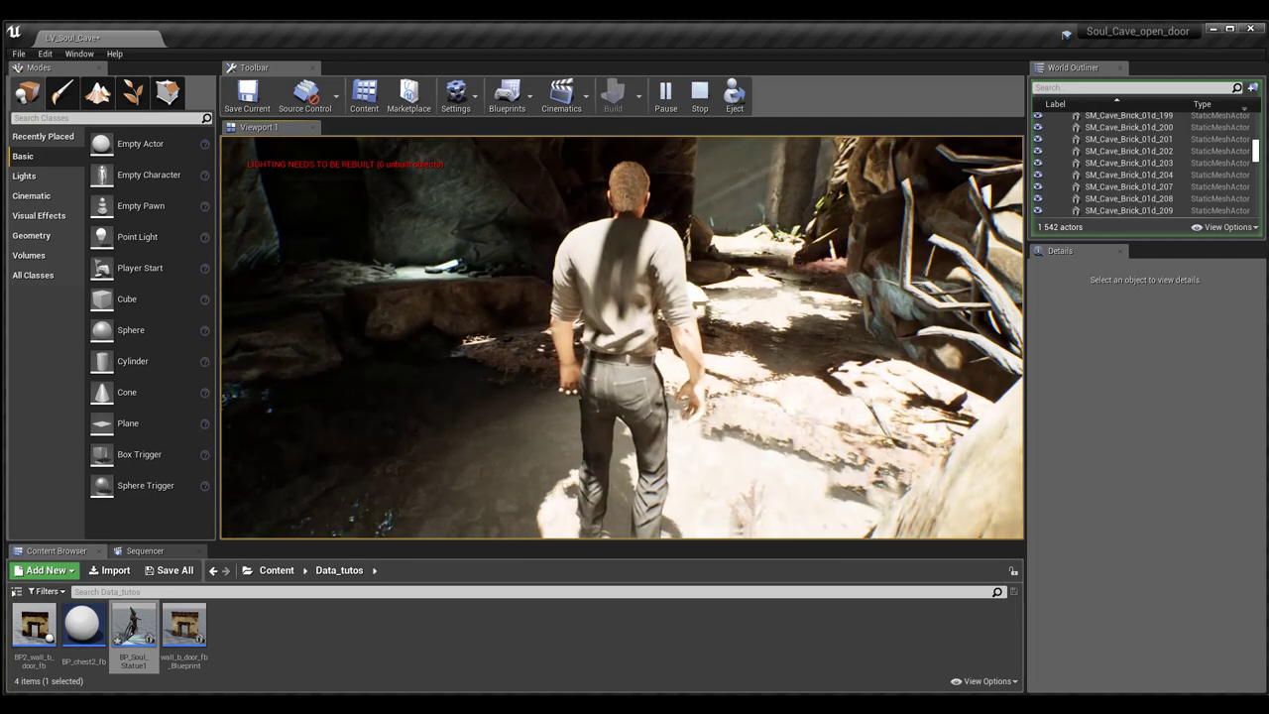
key(Escape)
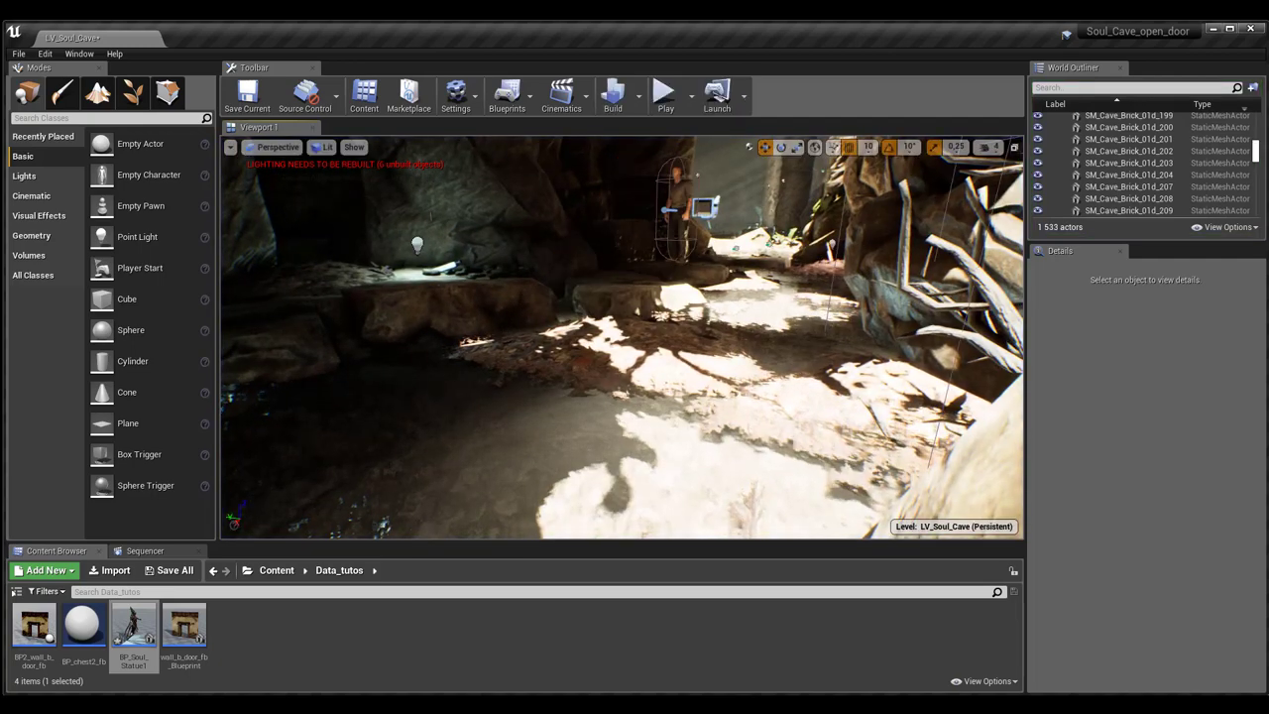
Step: Open BP_Soul_Statue1 and inspect its StaticMeshComponent and RectLight components from a side view
key(Return)
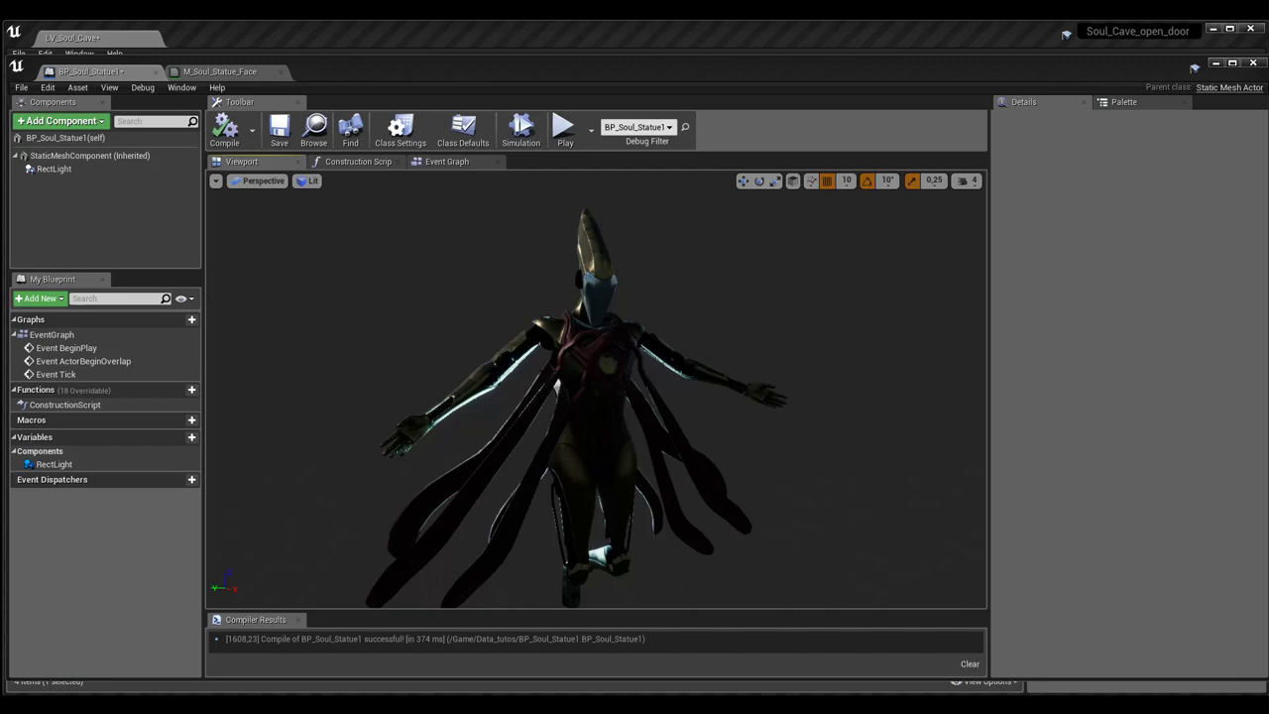
click(51, 157)
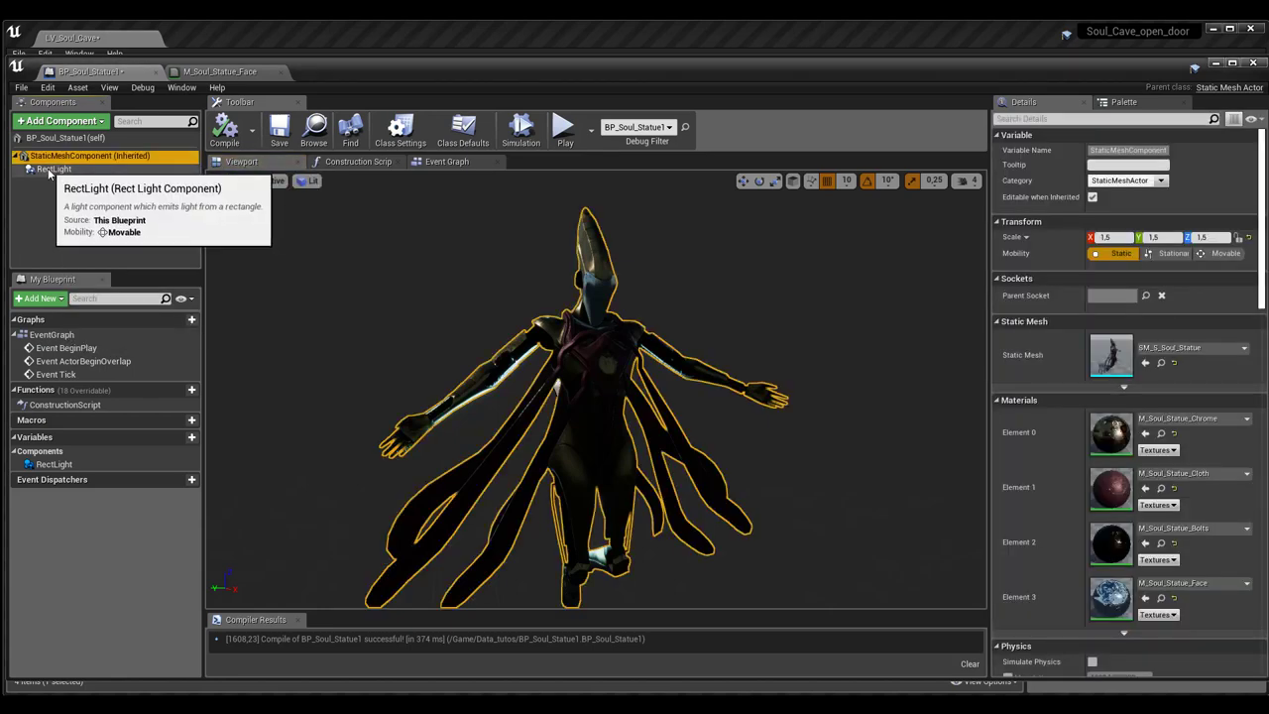
click(50, 170)
drag(359, 363, 620, 417)
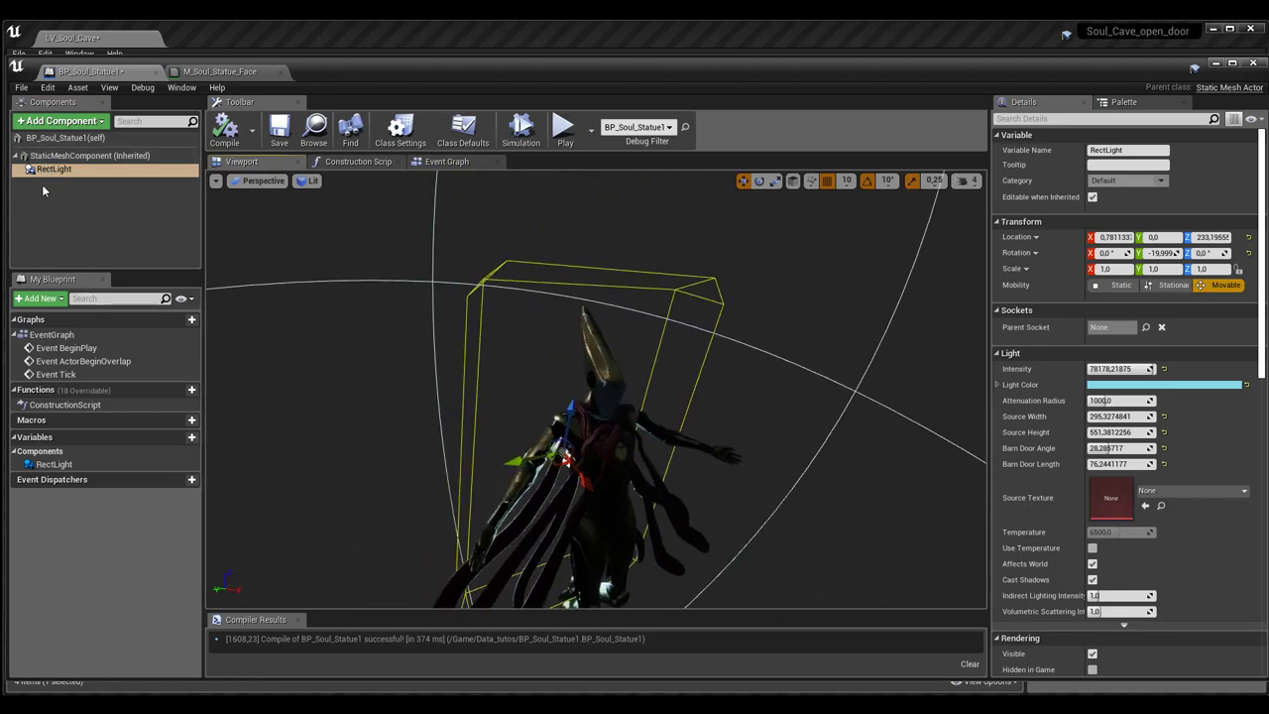
Step: Browse the Add Component list toward Collision while orbiting the statue preview
click(59, 121)
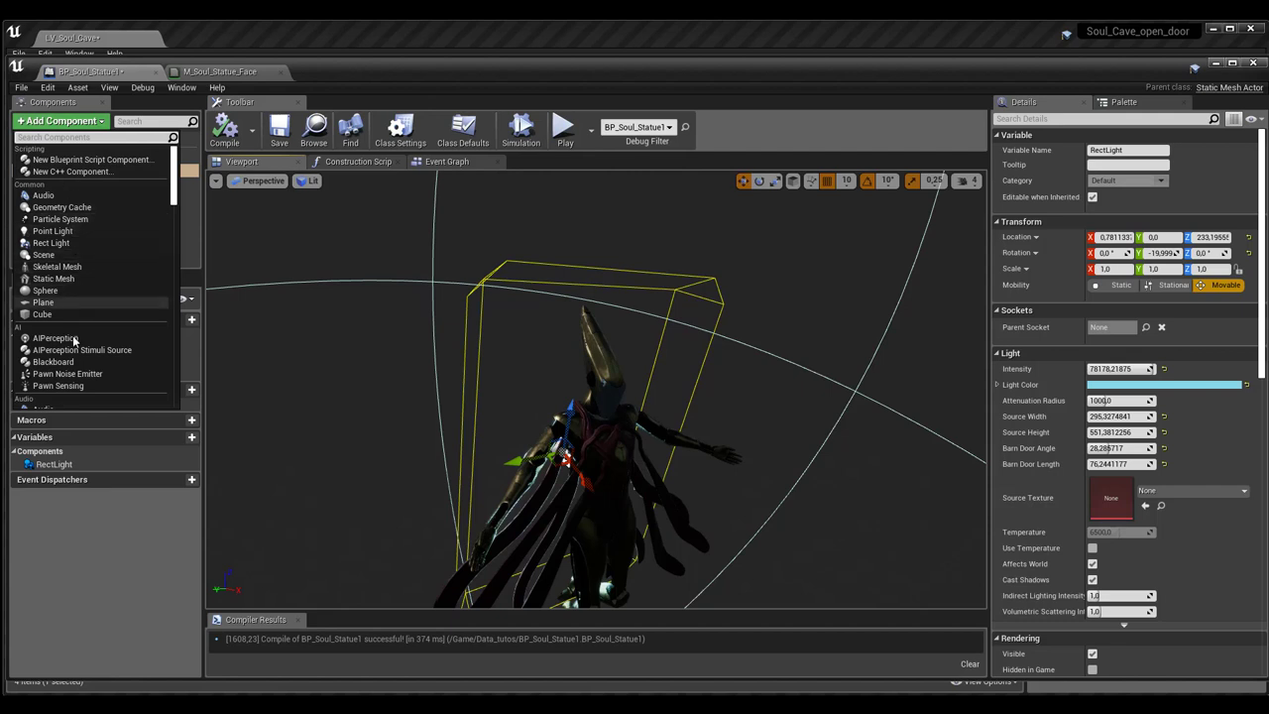
scroll(69, 352, down, 1)
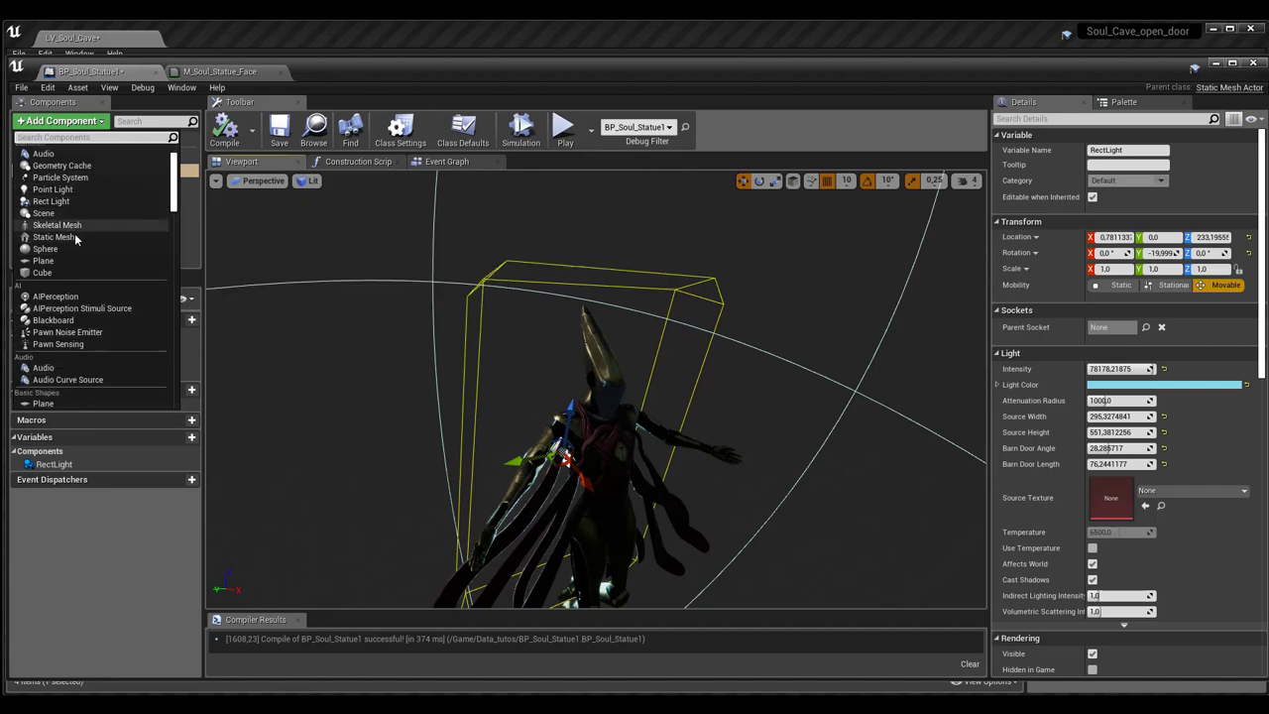
scroll(79, 298, down, 1)
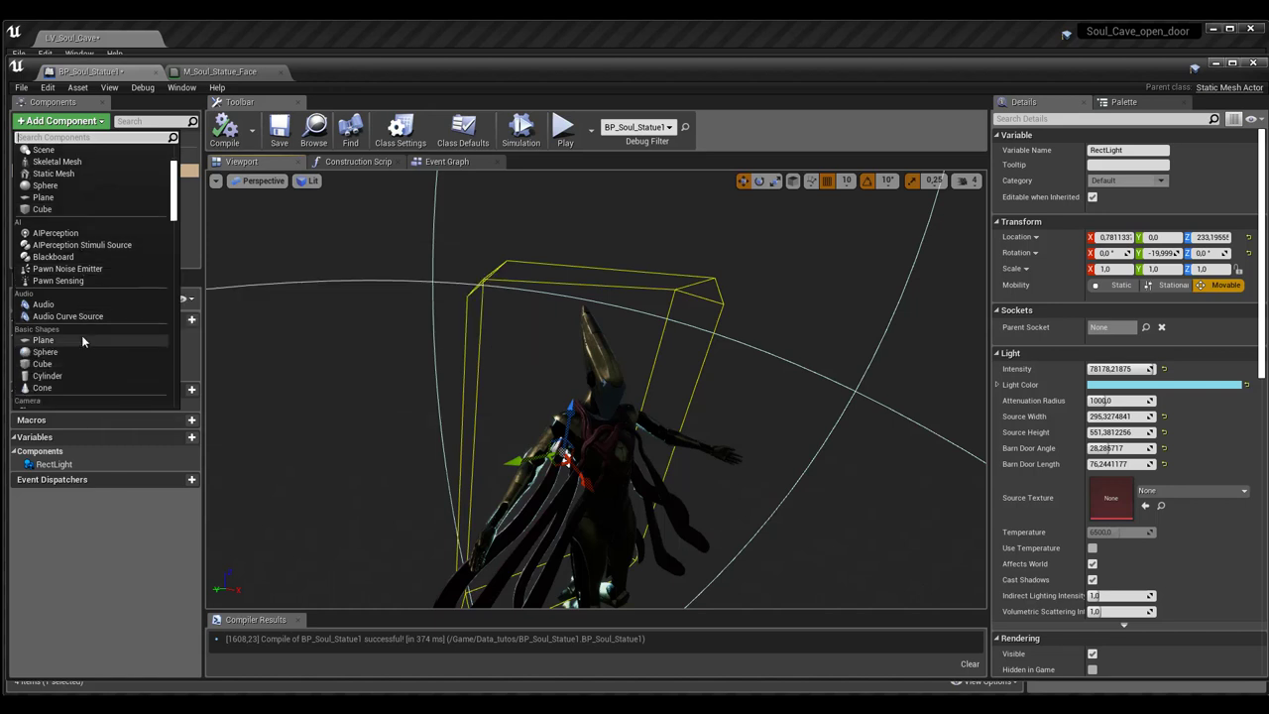
scroll(82, 341, down, 2)
scroll(82, 342, down, 1)
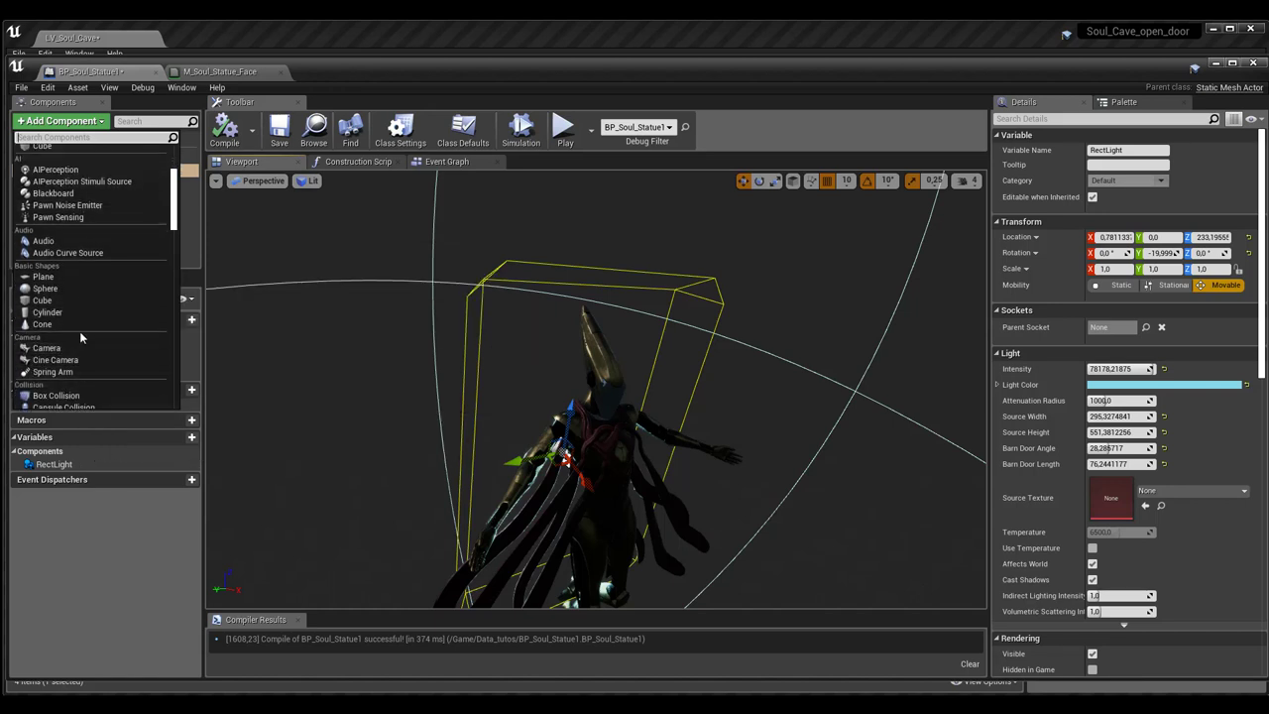
scroll(82, 337, down, 1)
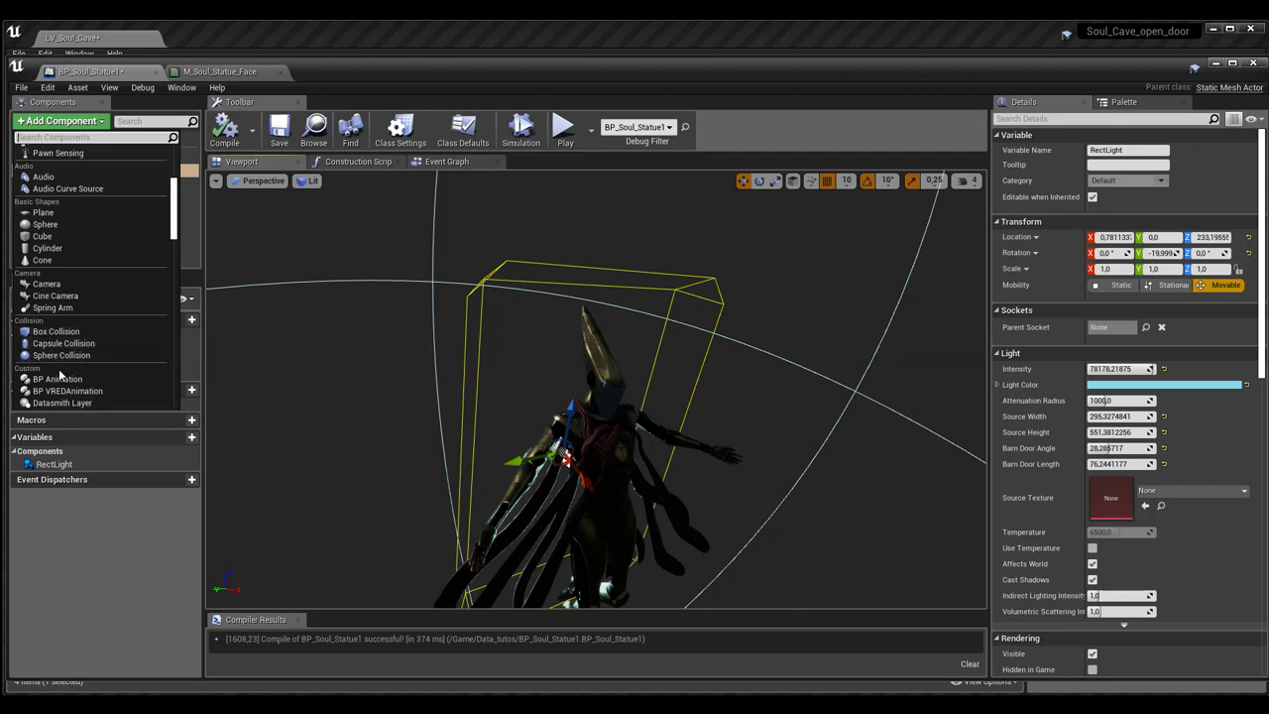
scroll(59, 374, down, 2)
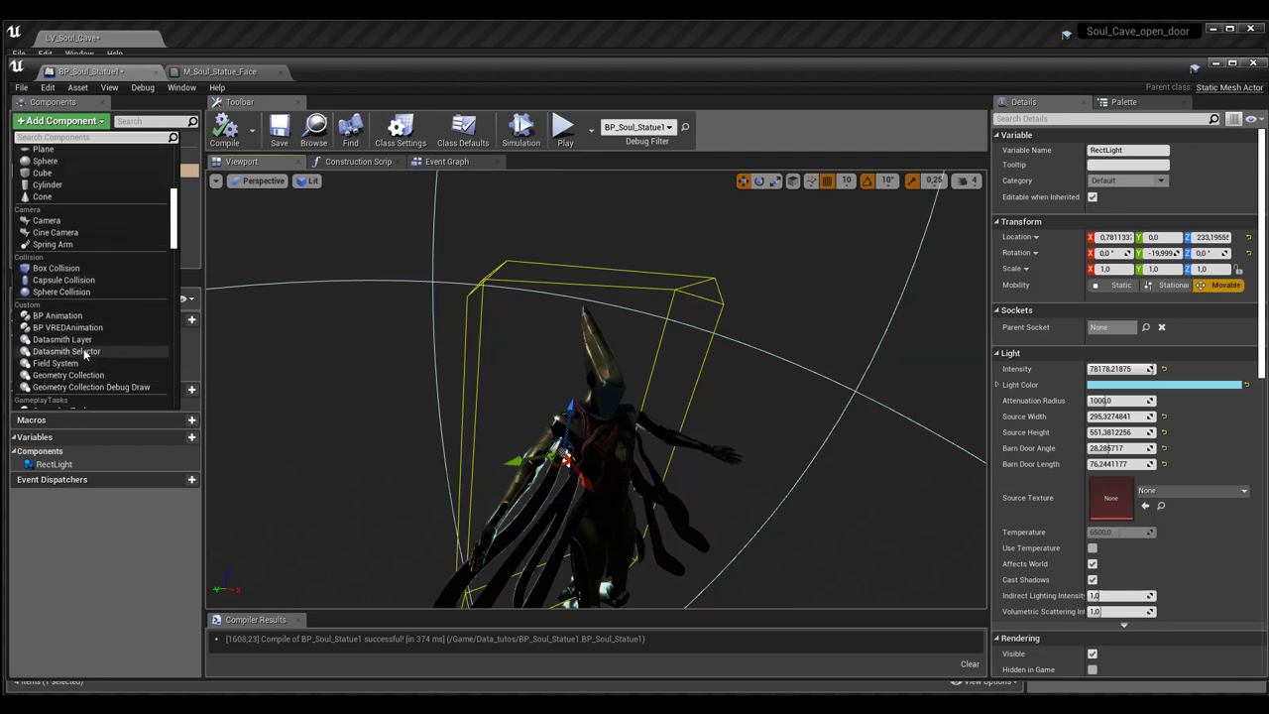
scroll(79, 357, down, 2)
scroll(84, 354, down, 2)
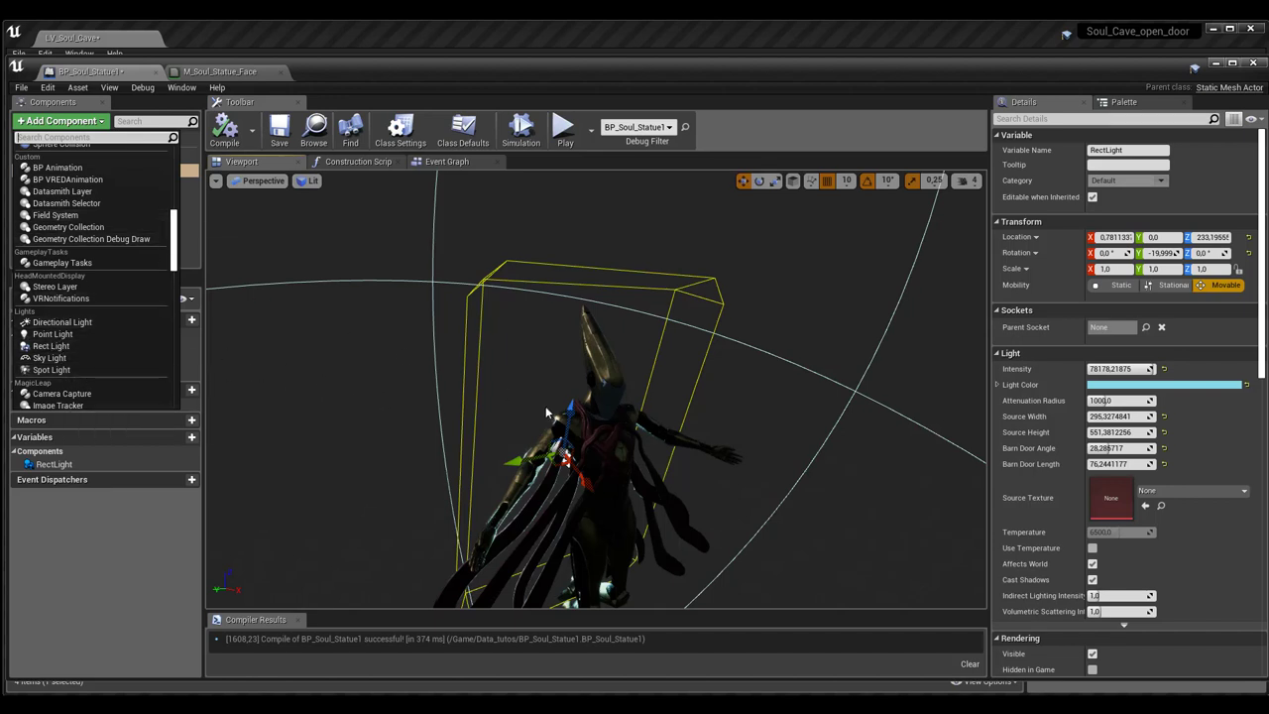
drag(595, 396, 694, 396)
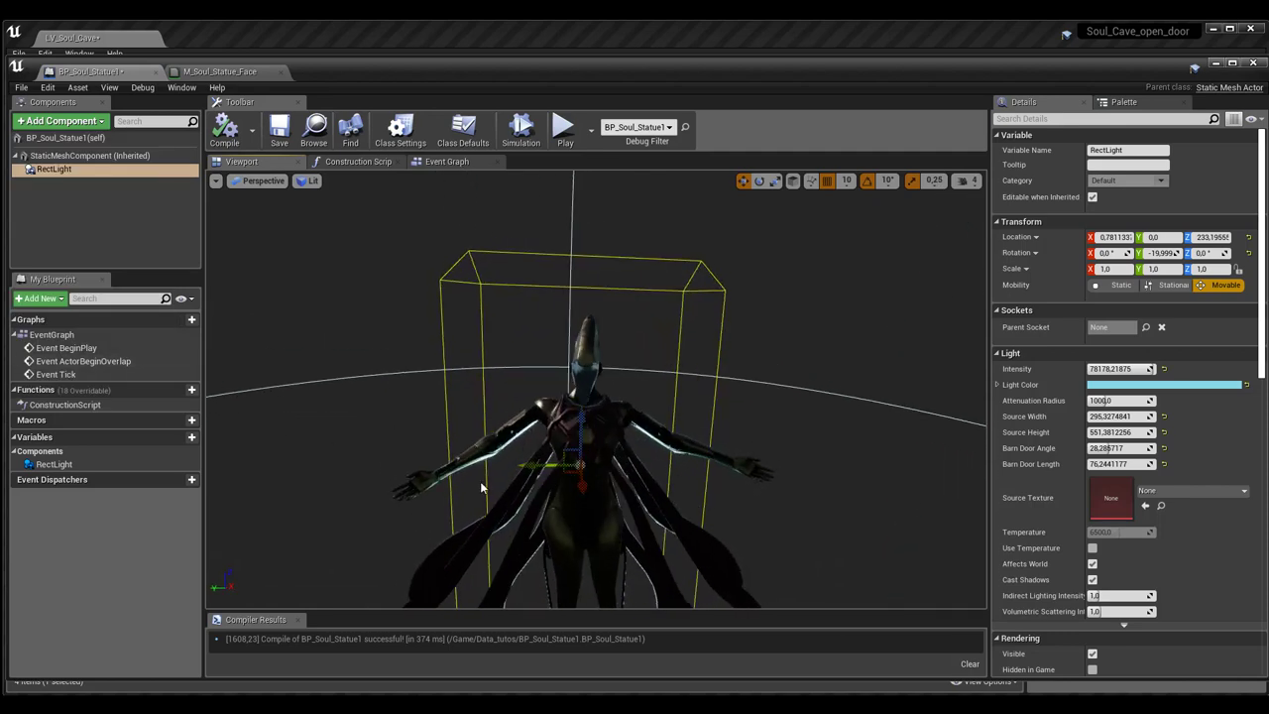
drag(481, 488, 562, 517)
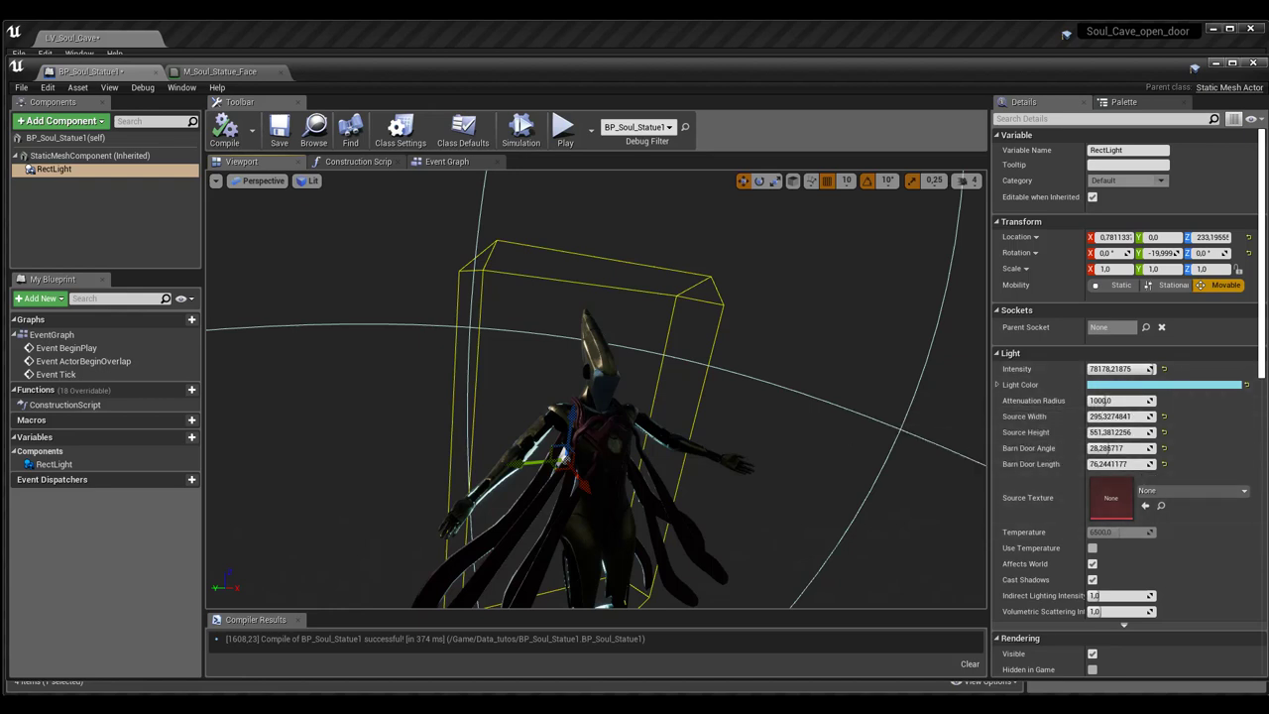
scroll(1103, 448, down, 1)
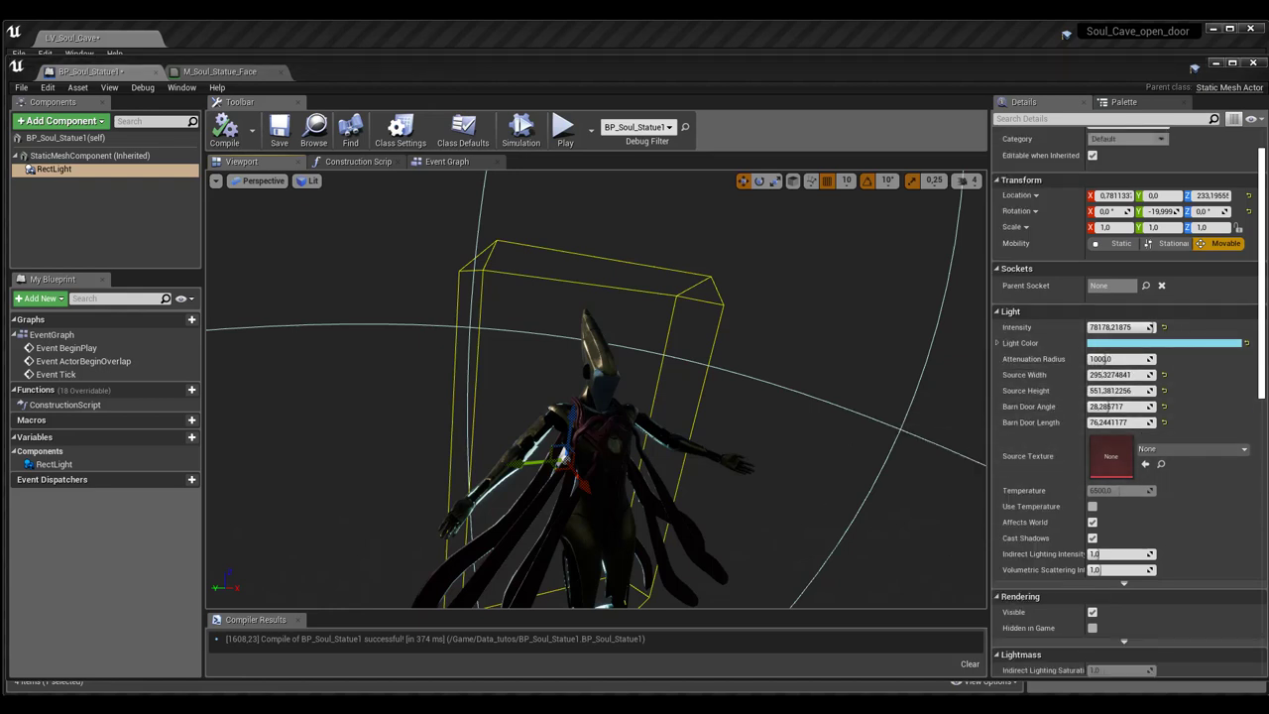
drag(495, 414, 454, 395)
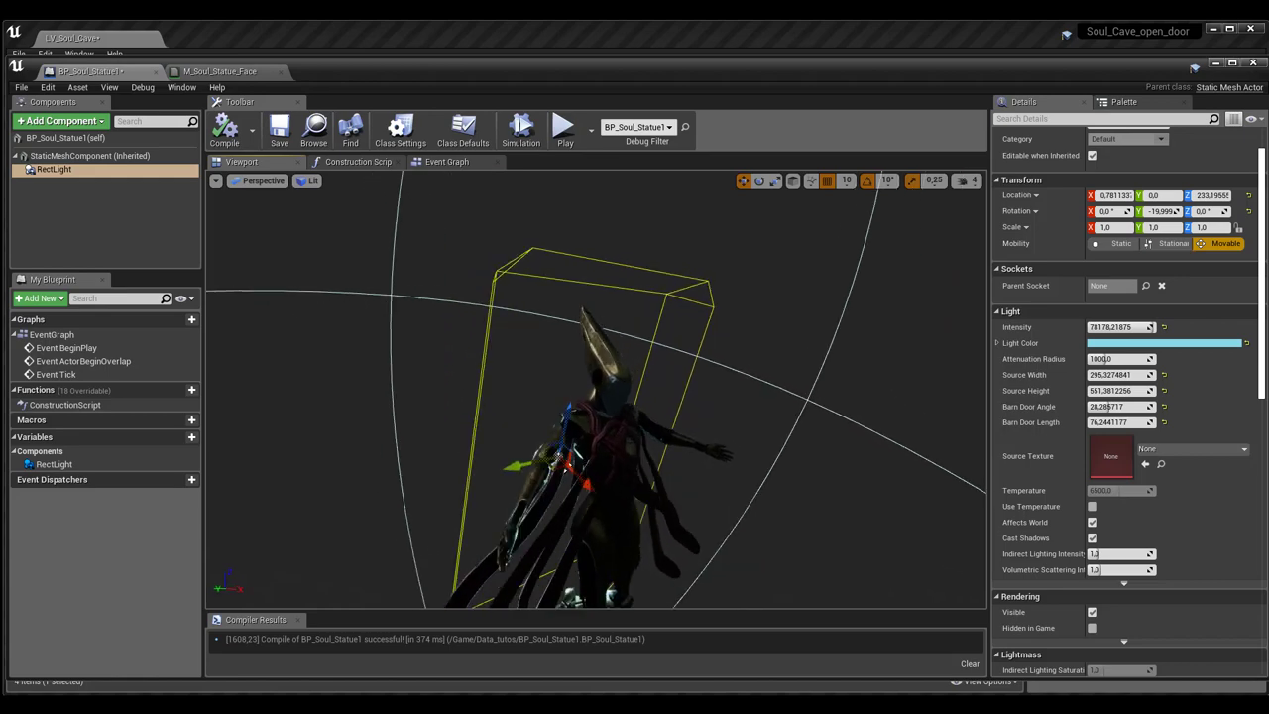
Step: Add a Box Collision component from the Collision section of the Add Component list
click(59, 120)
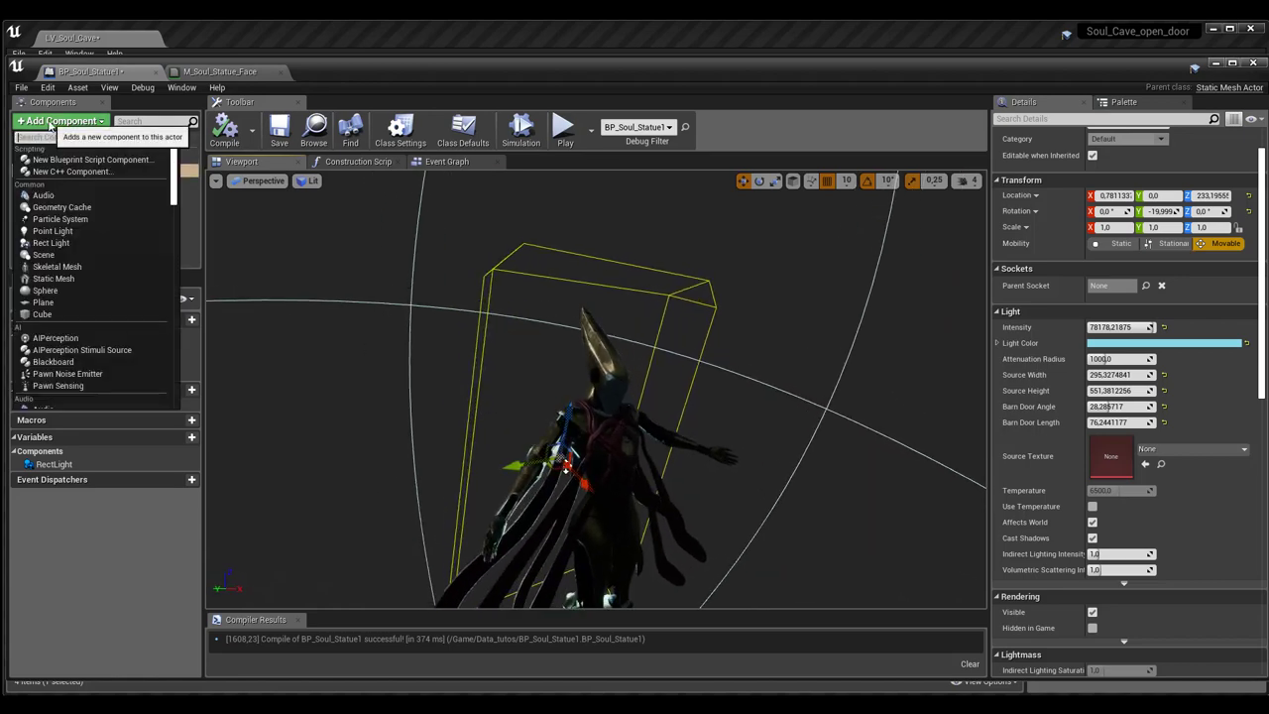
scroll(62, 320, down, 2)
scroll(65, 325, down, 2)
scroll(69, 335, down, 2)
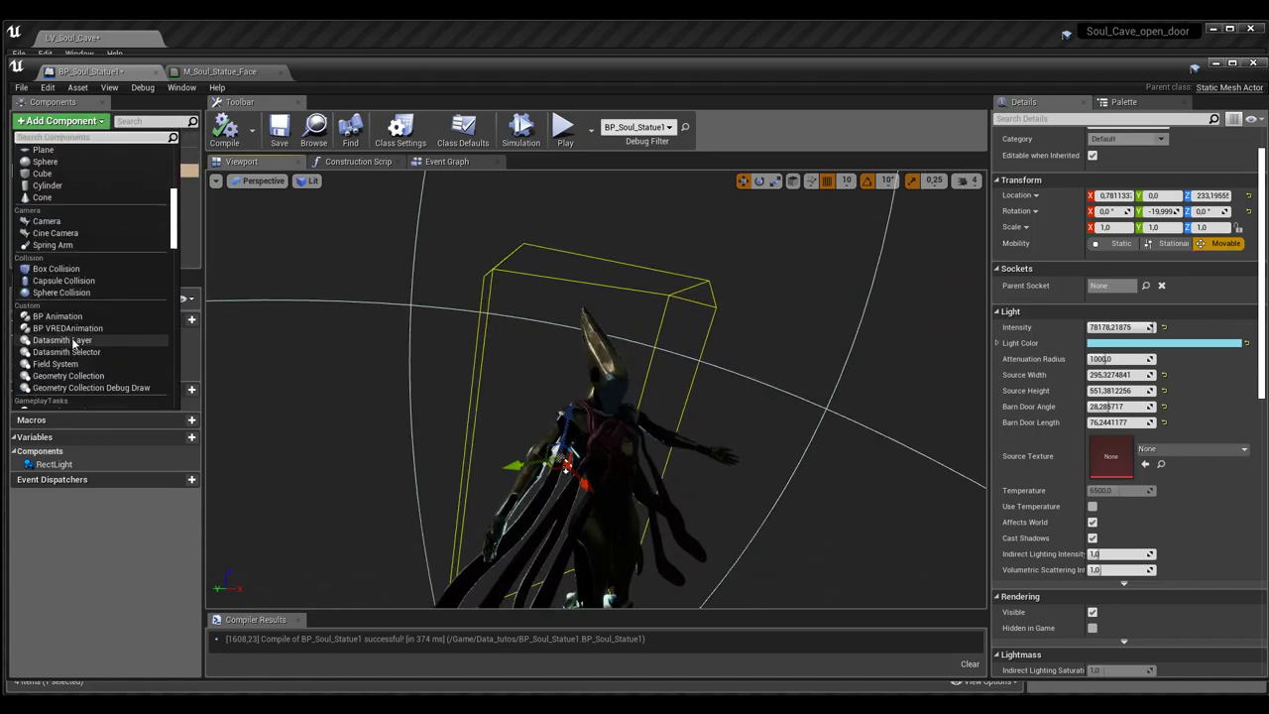
scroll(72, 344, down, 2)
scroll(72, 344, down, 1)
scroll(73, 344, down, 4)
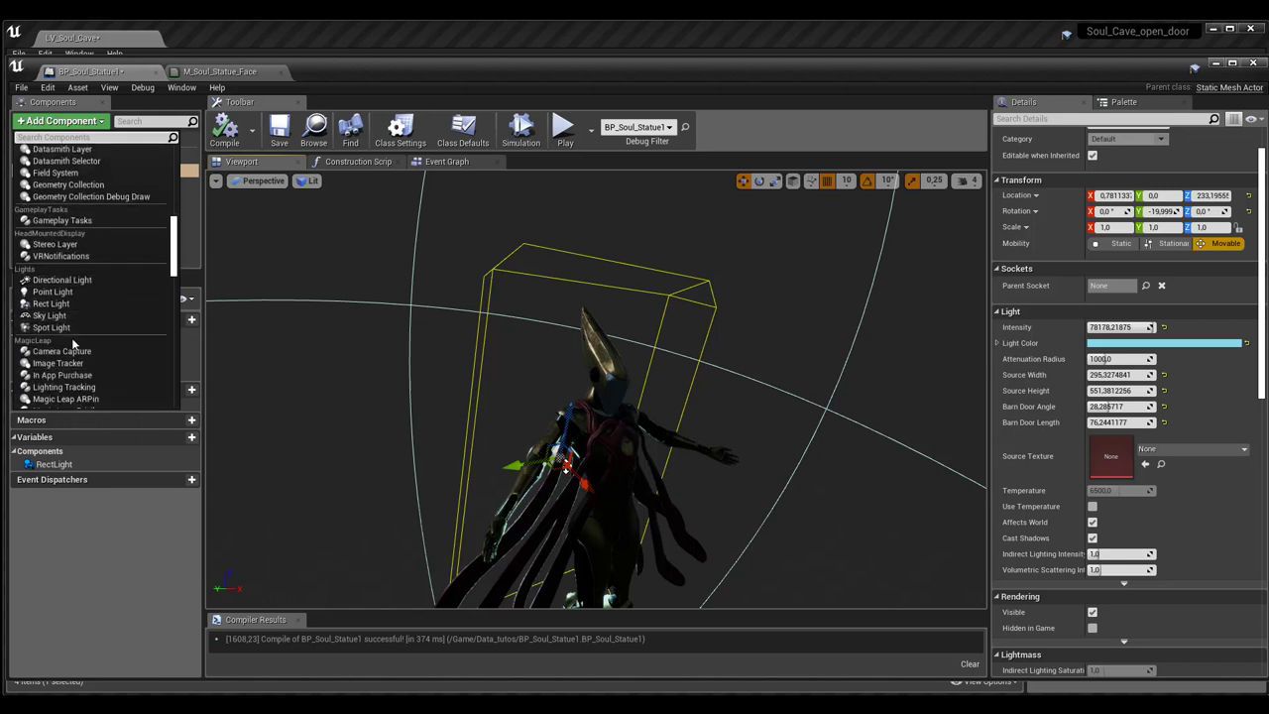
scroll(74, 342, down, 4)
scroll(94, 372, down, 1)
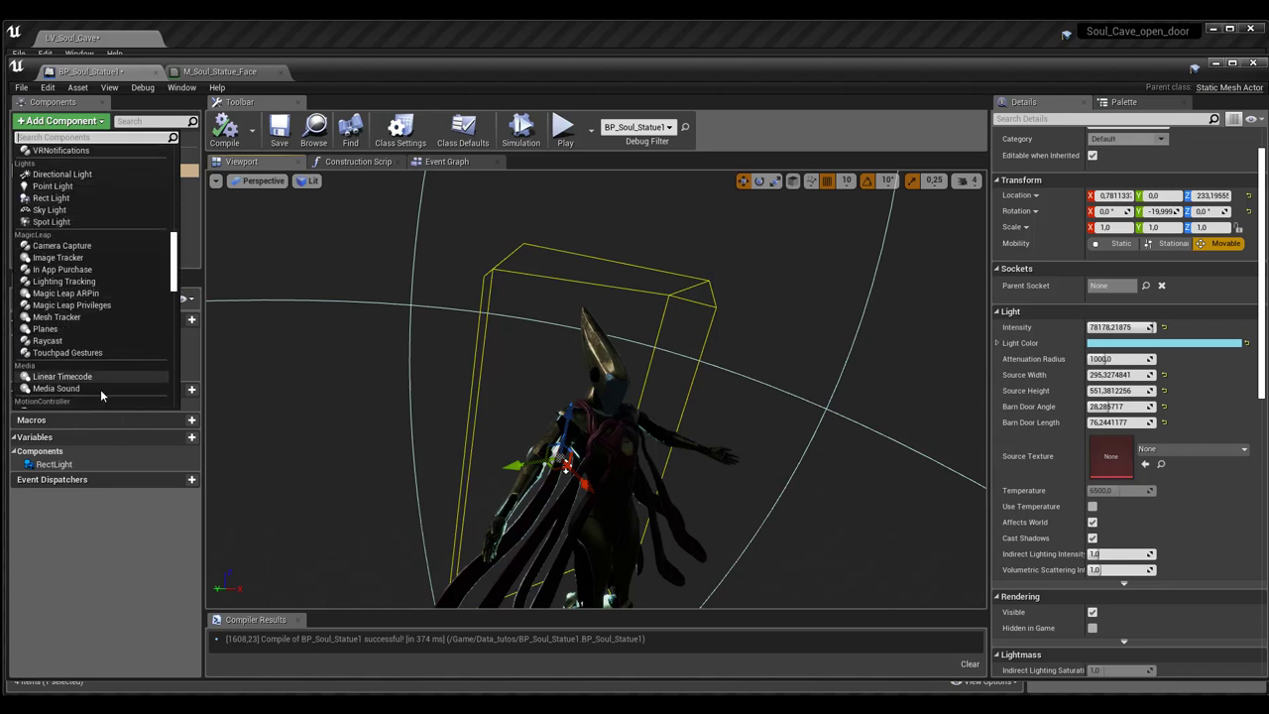
scroll(100, 378, down, 4)
scroll(99, 367, up, 12)
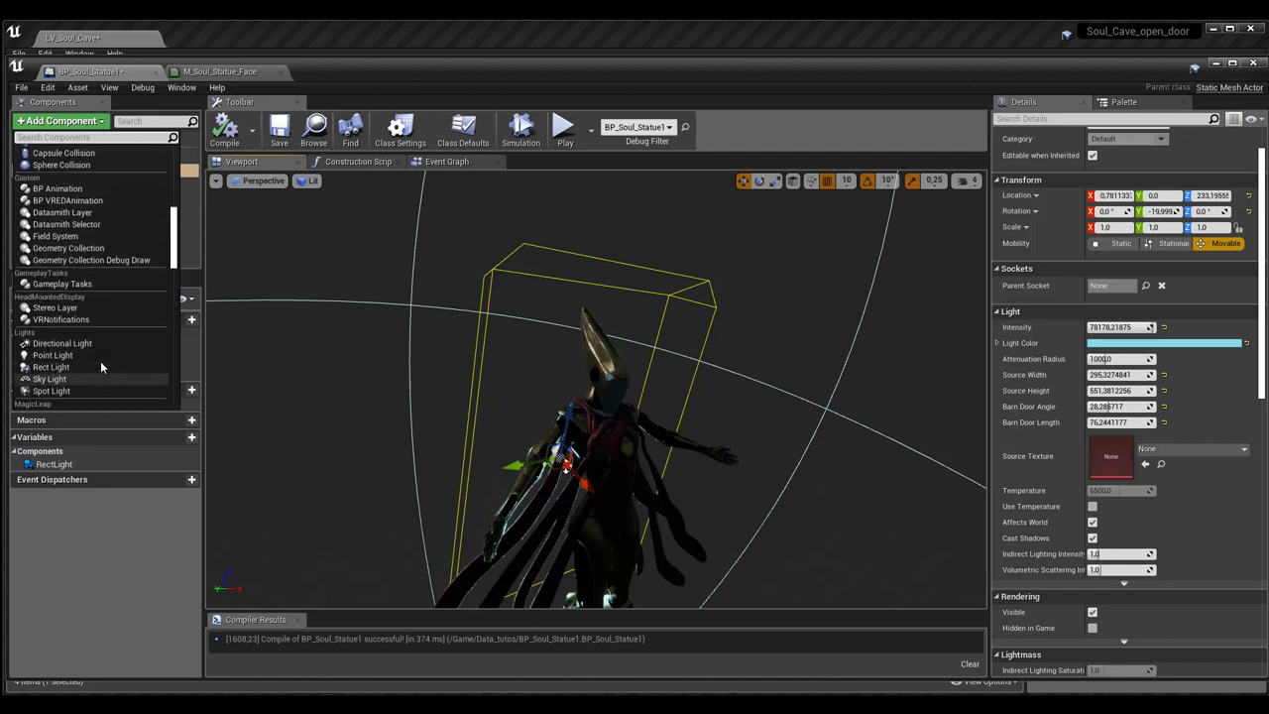
scroll(80, 334, up, 1)
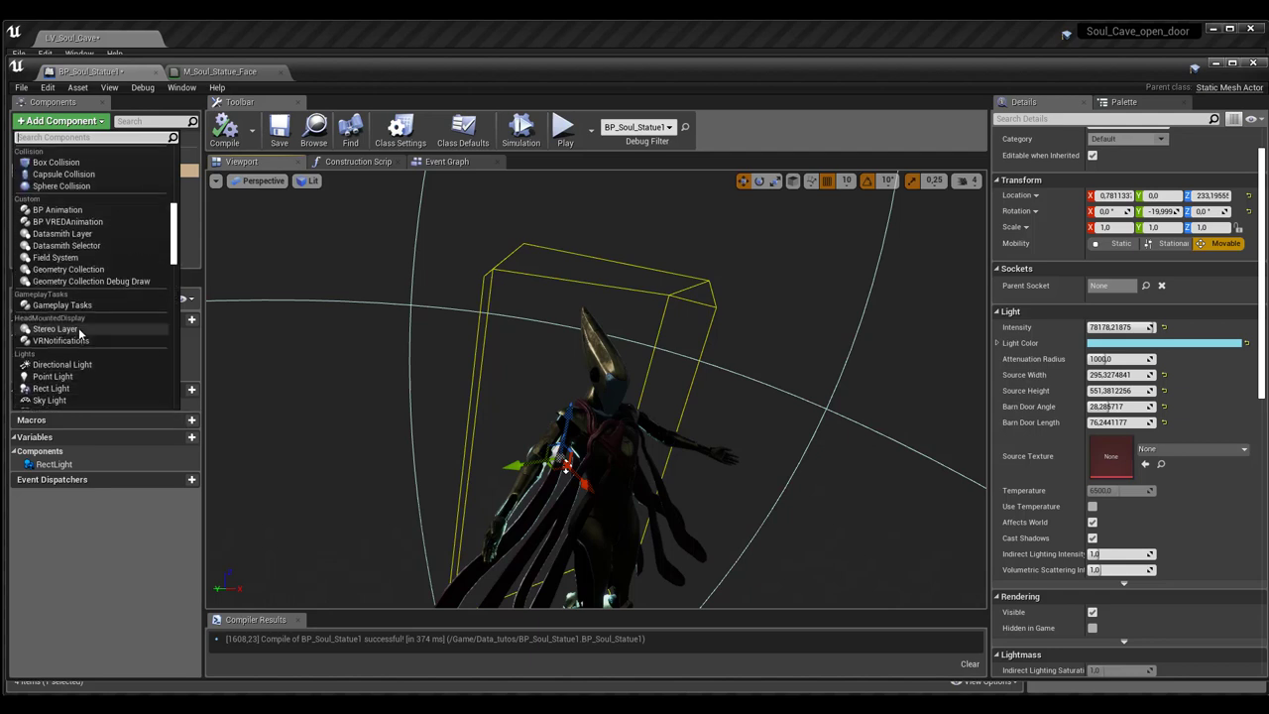
click(58, 165)
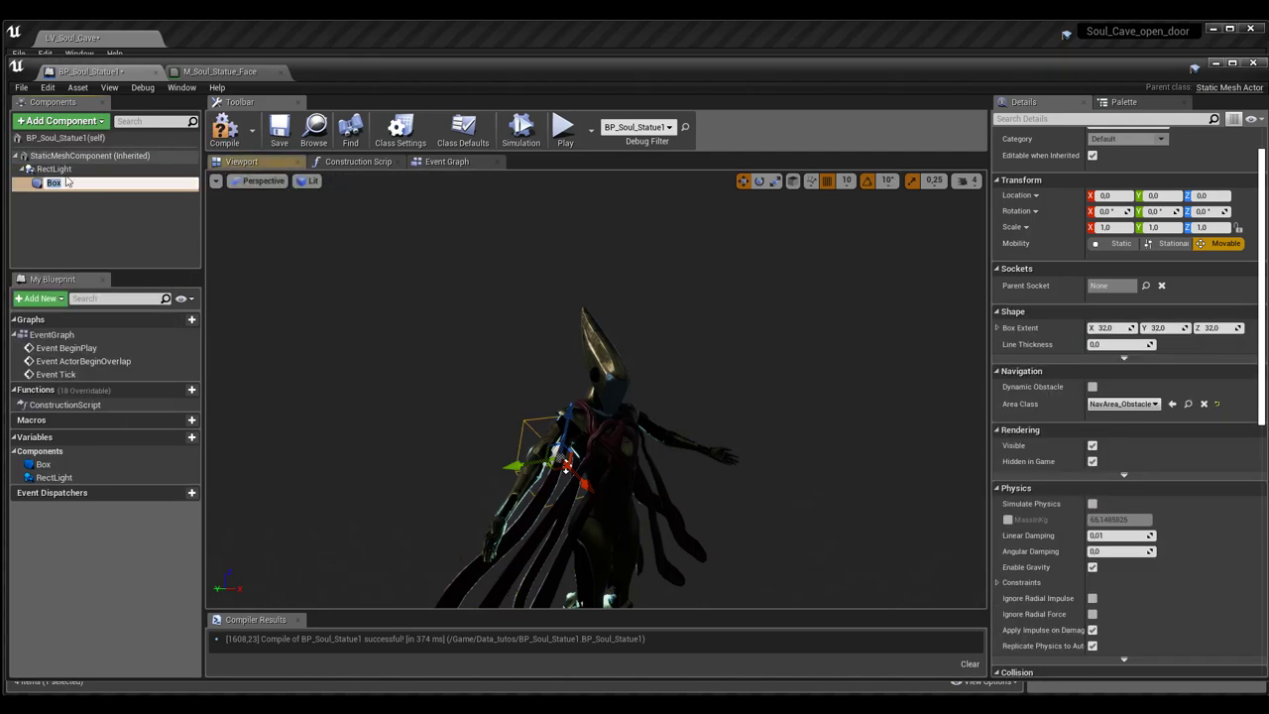
Step: Attach Box to the StaticMeshComponent and move it along X toward the statue
click(62, 224)
click(58, 186)
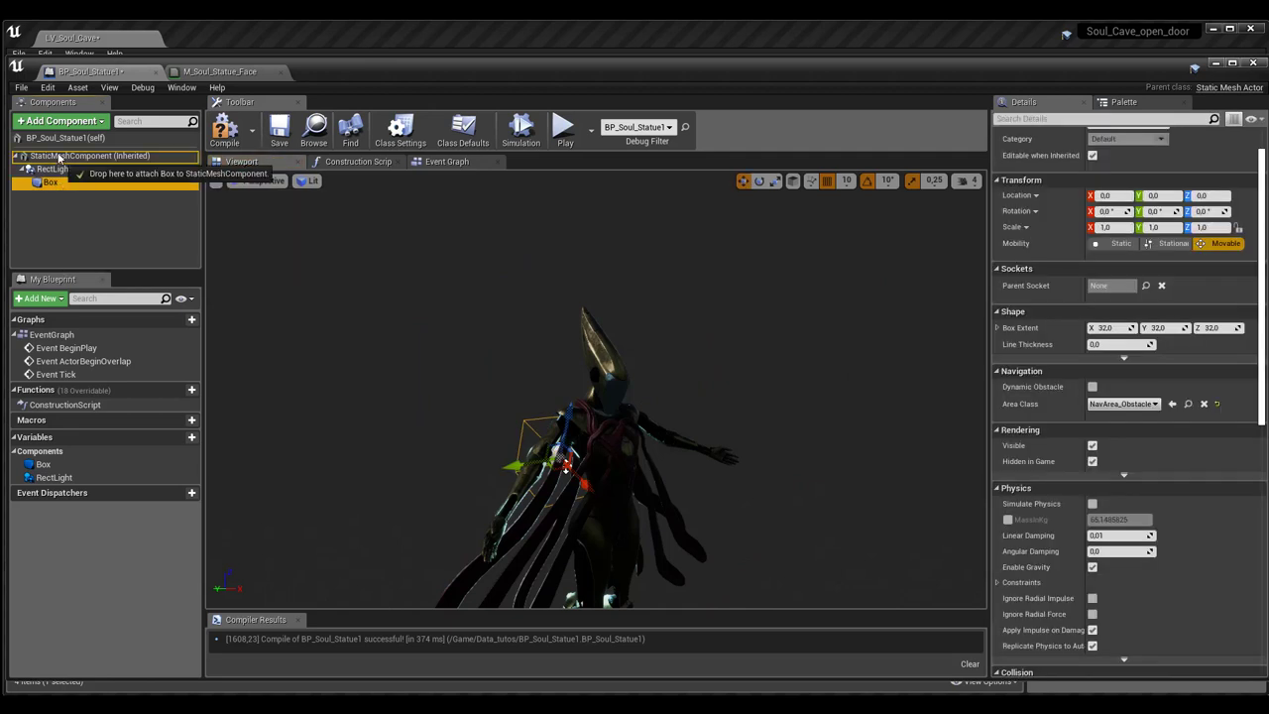
drag(58, 186, 55, 157)
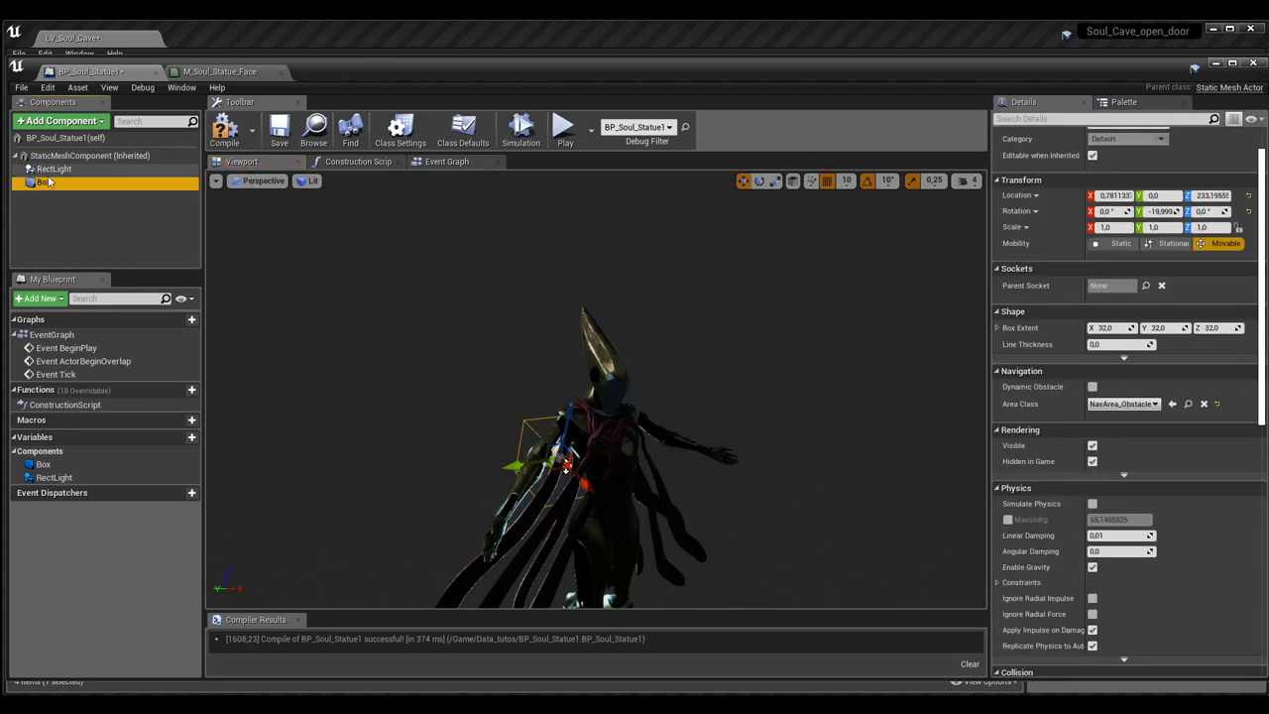
mouse_move(476, 476)
mouse_down()
mouse_move(552, 479)
mouse_move(573, 451)
mouse_move(674, 562)
mouse_up()
key(e)
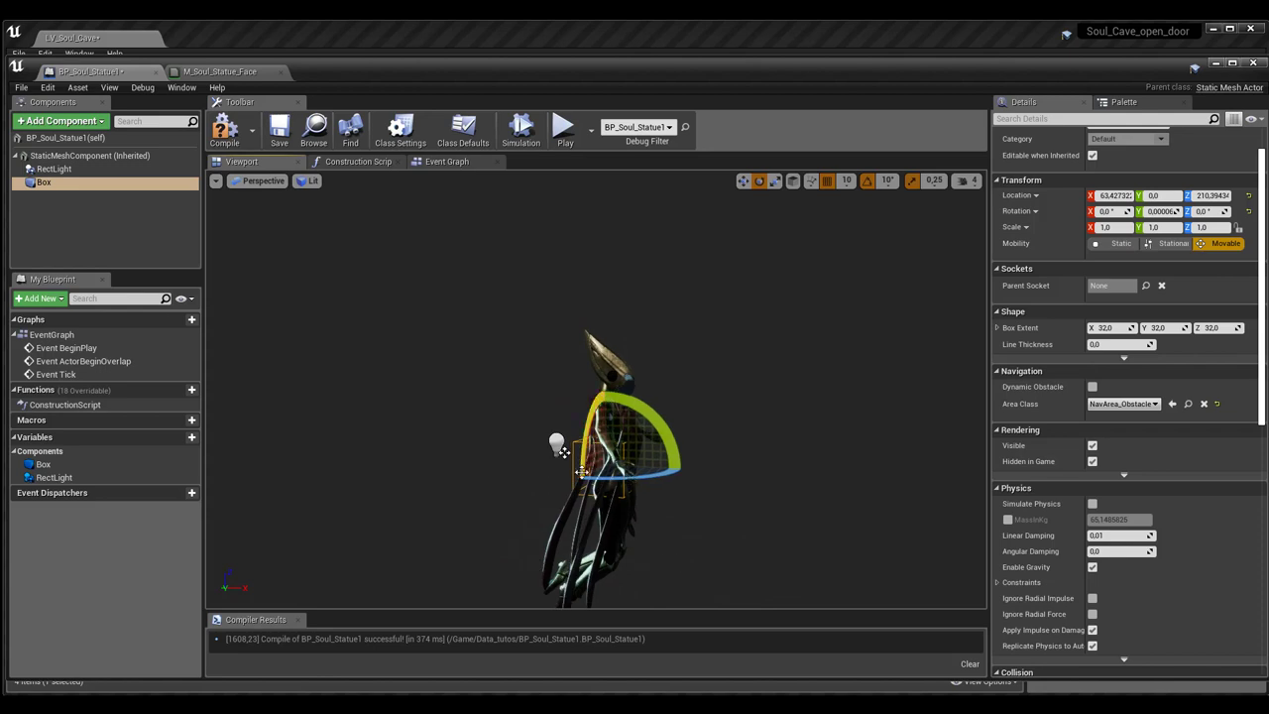
key(w)
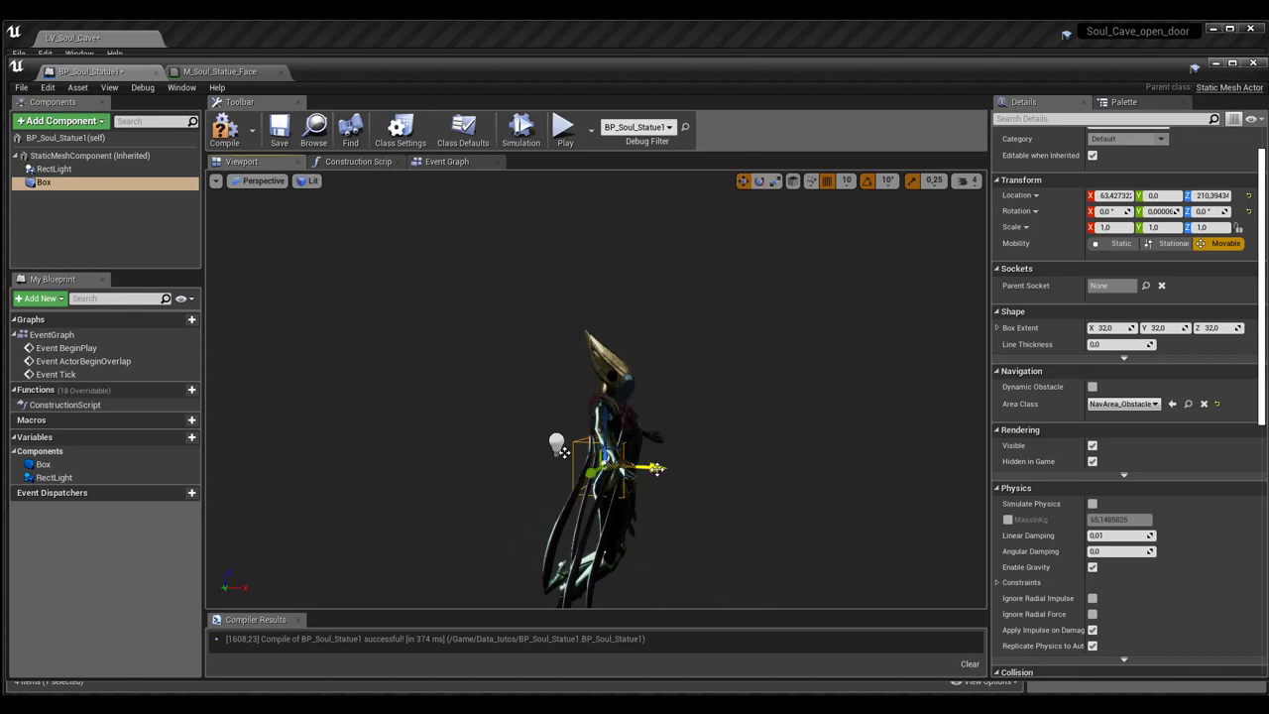
drag(654, 465, 680, 467)
drag(647, 565, 714, 565)
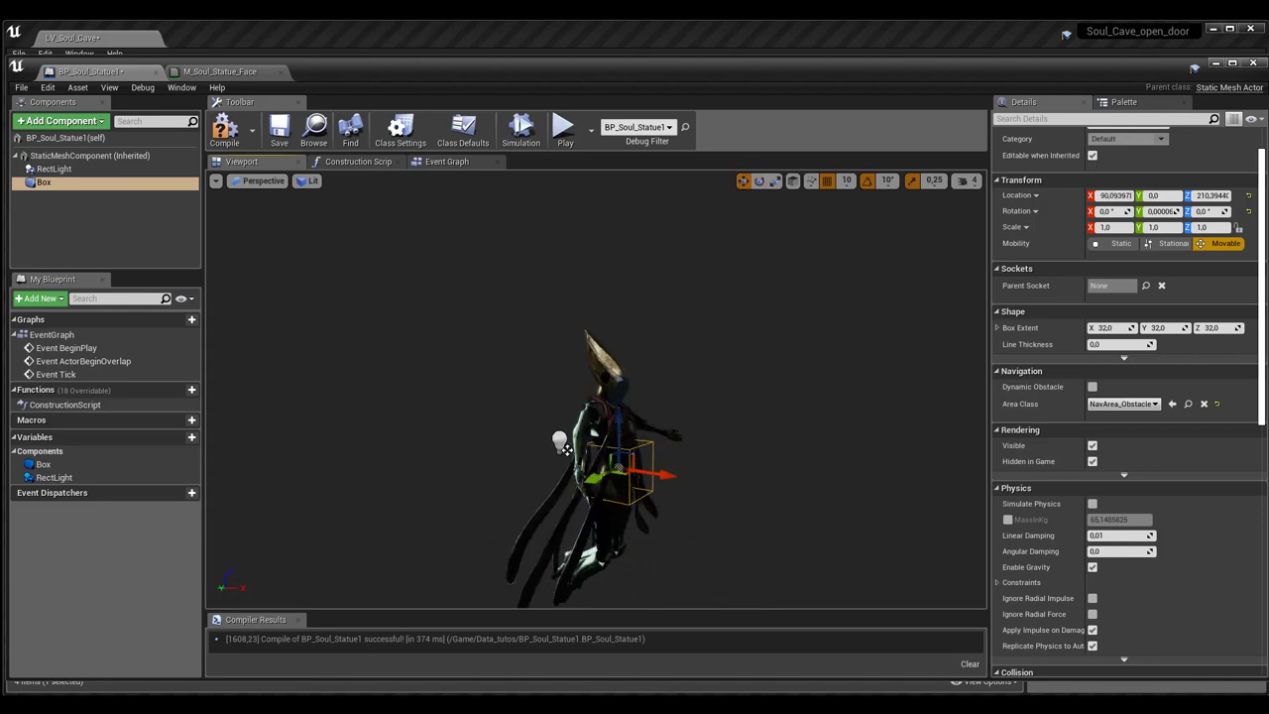
Step: Scale the box to about 3.0 × 4.25 × 4.5 to span the statue's width and height
key(r)
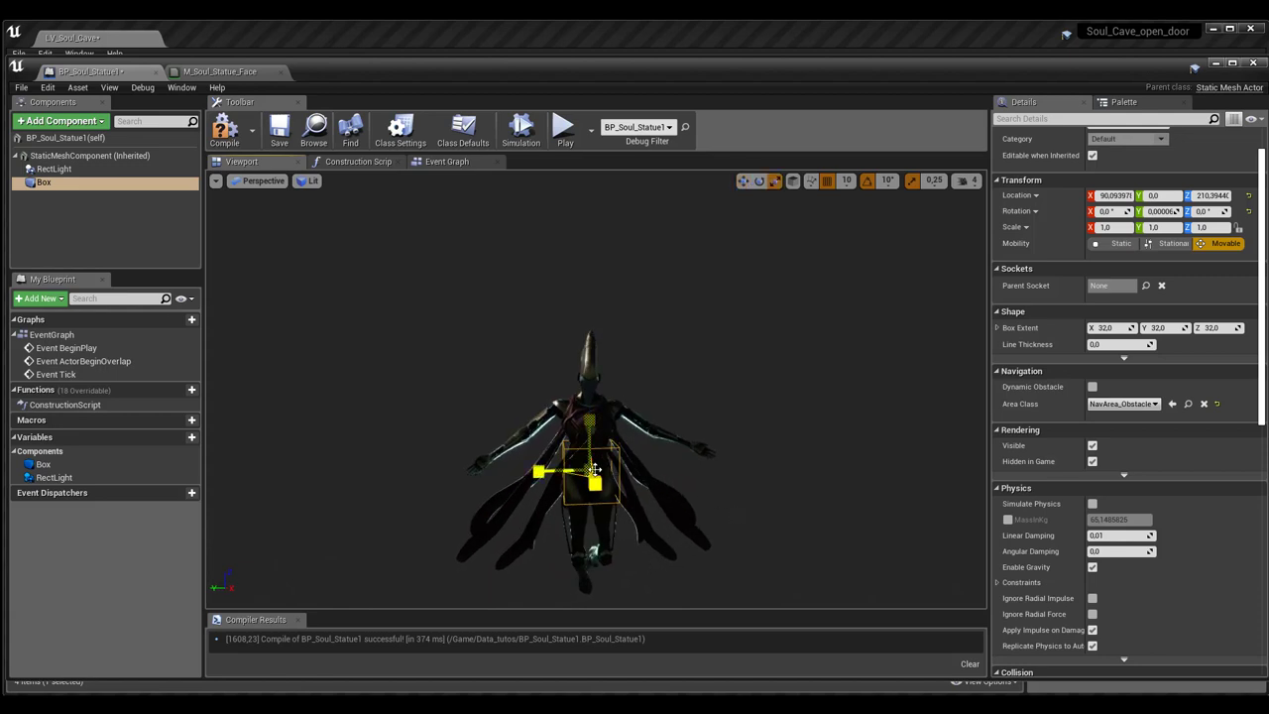
drag(593, 482, 597, 500)
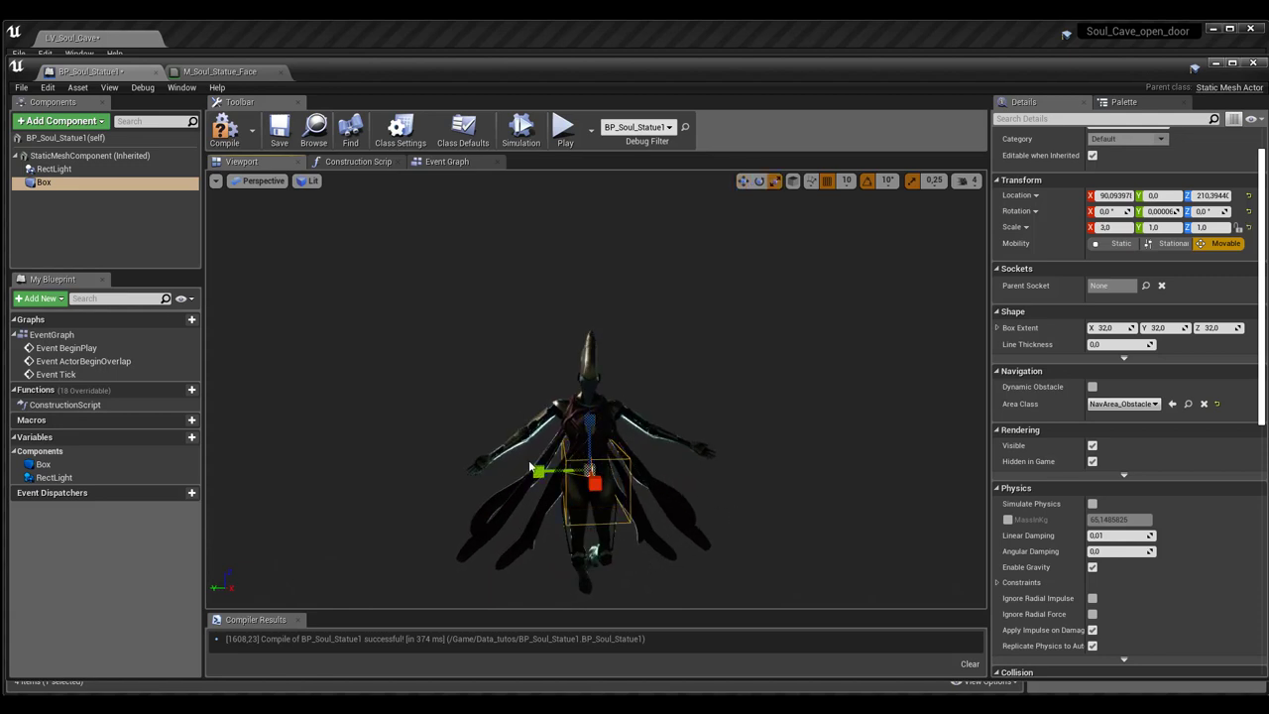
mouse_move(536, 472)
mouse_down()
mouse_move(496, 472)
mouse_move(562, 451)
mouse_up()
drag(627, 421, 674, 550)
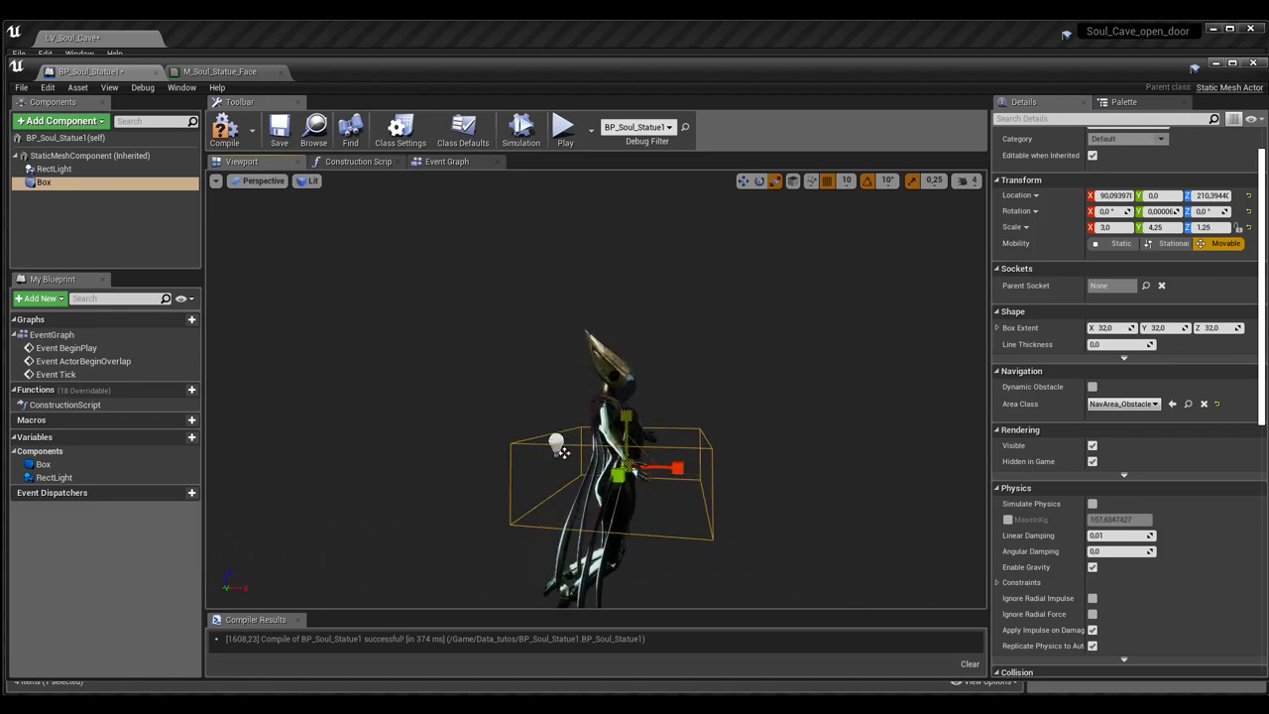
drag(760, 562, 757, 550)
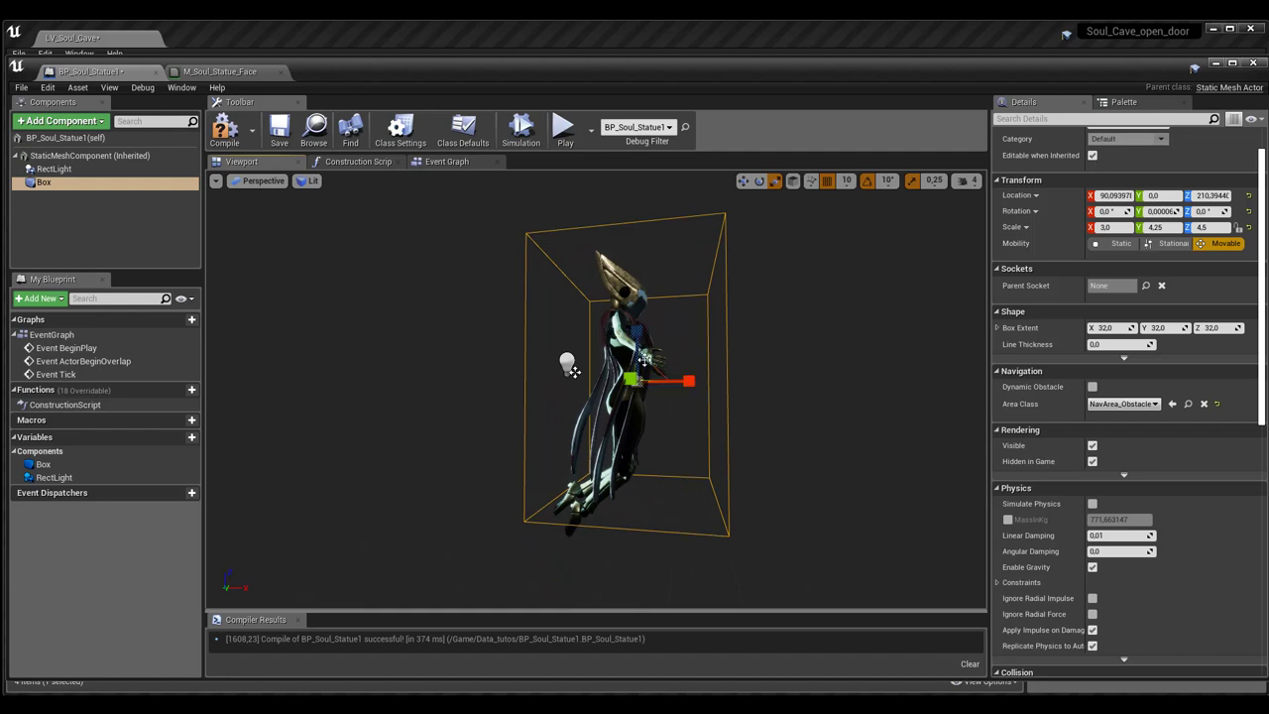
Step: Lower the box along Z and centre it on the statue
key(w)
mouse_move(638, 329)
mouse_down()
mouse_move(639, 379)
mouse_move(640, 368)
mouse_up()
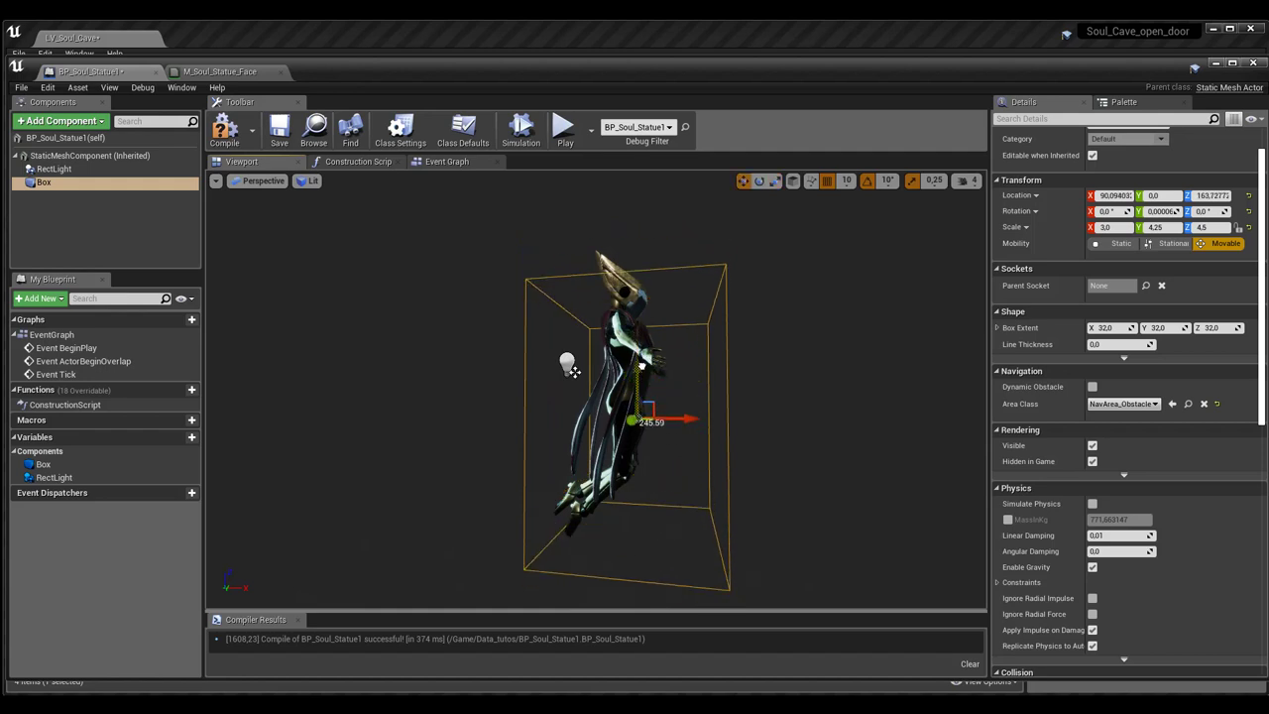
drag(696, 424, 833, 436)
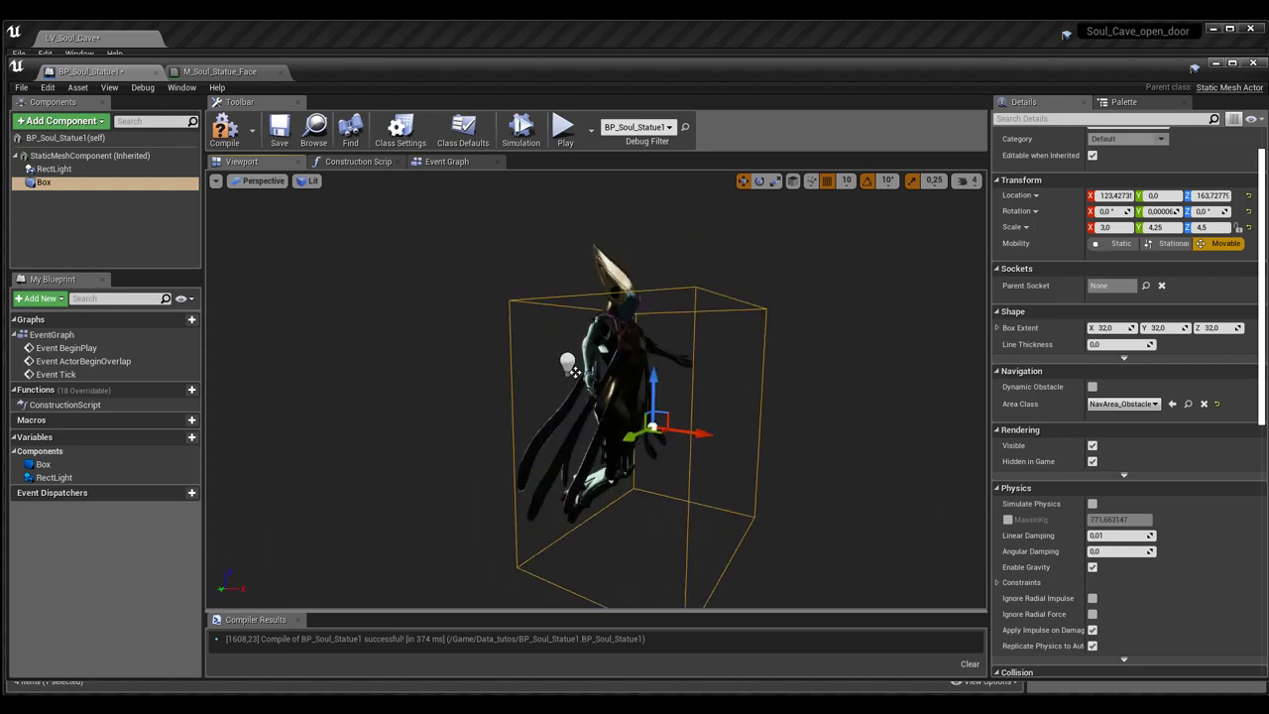
drag(694, 512, 749, 510)
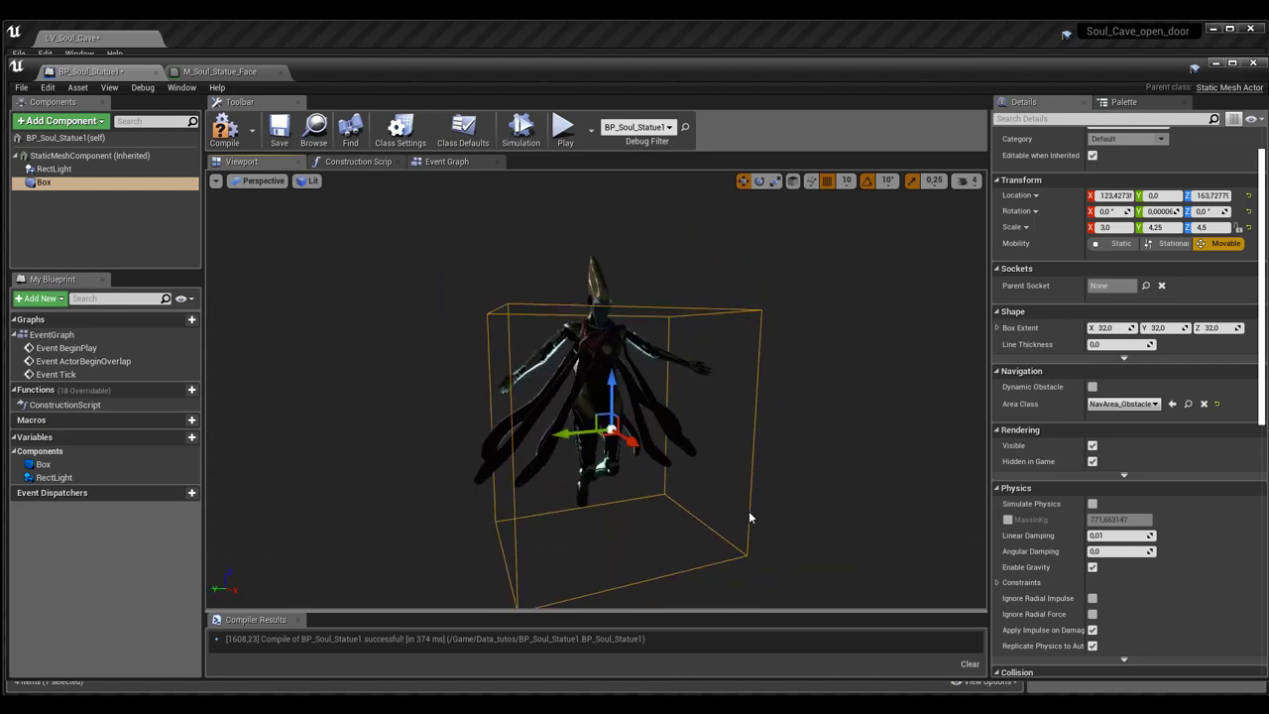
Step: Rename the Box collision component to Box_statue_glace
click(52, 185)
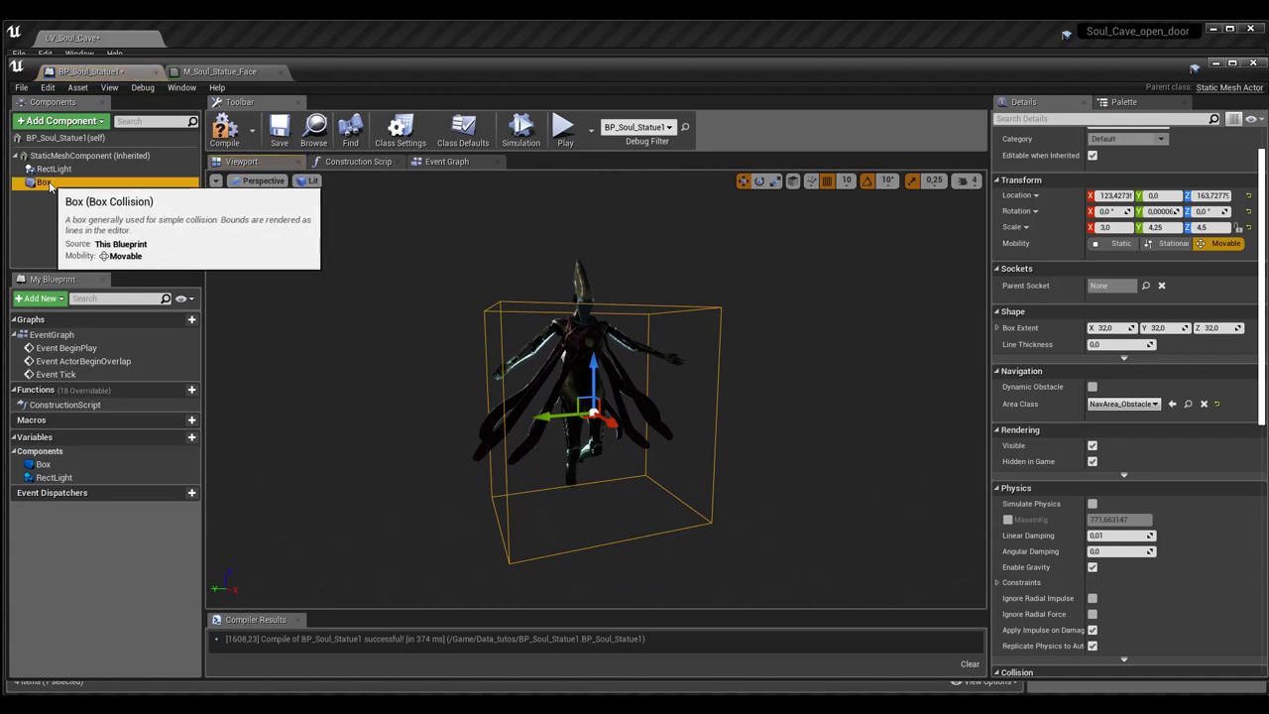
click(61, 185)
click(60, 184)
text(_statue_glace)
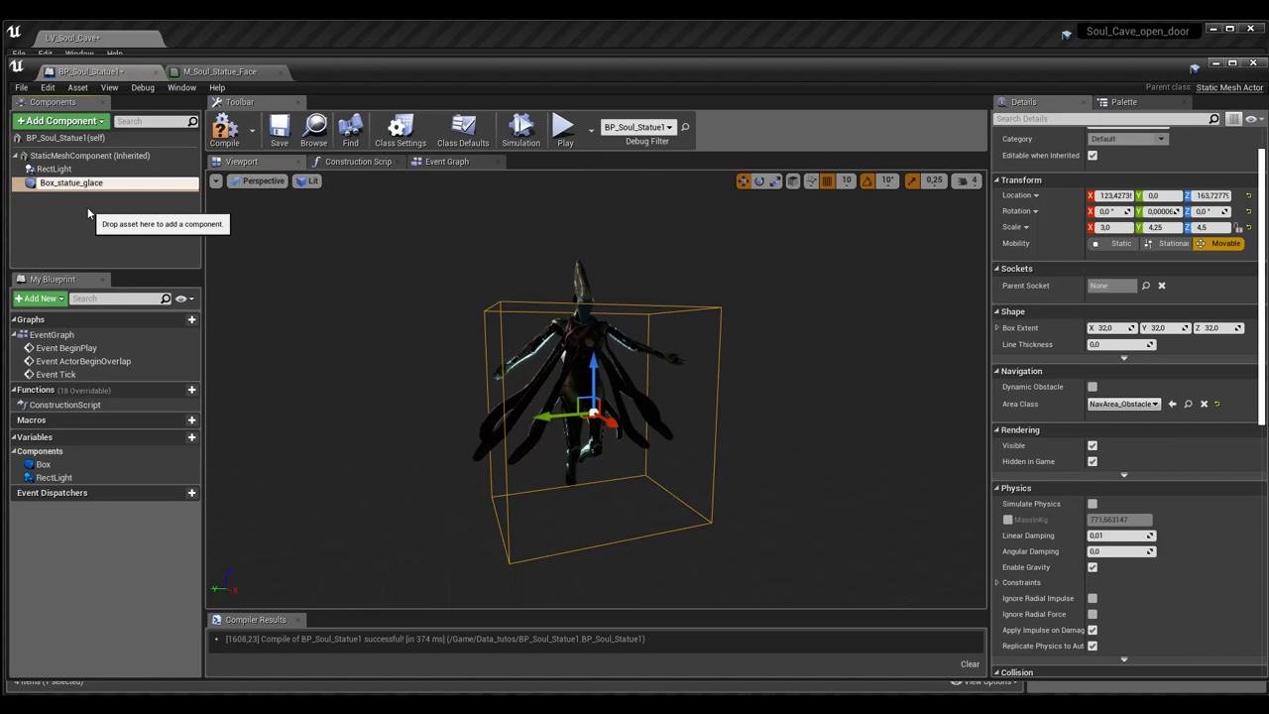
key(Return)
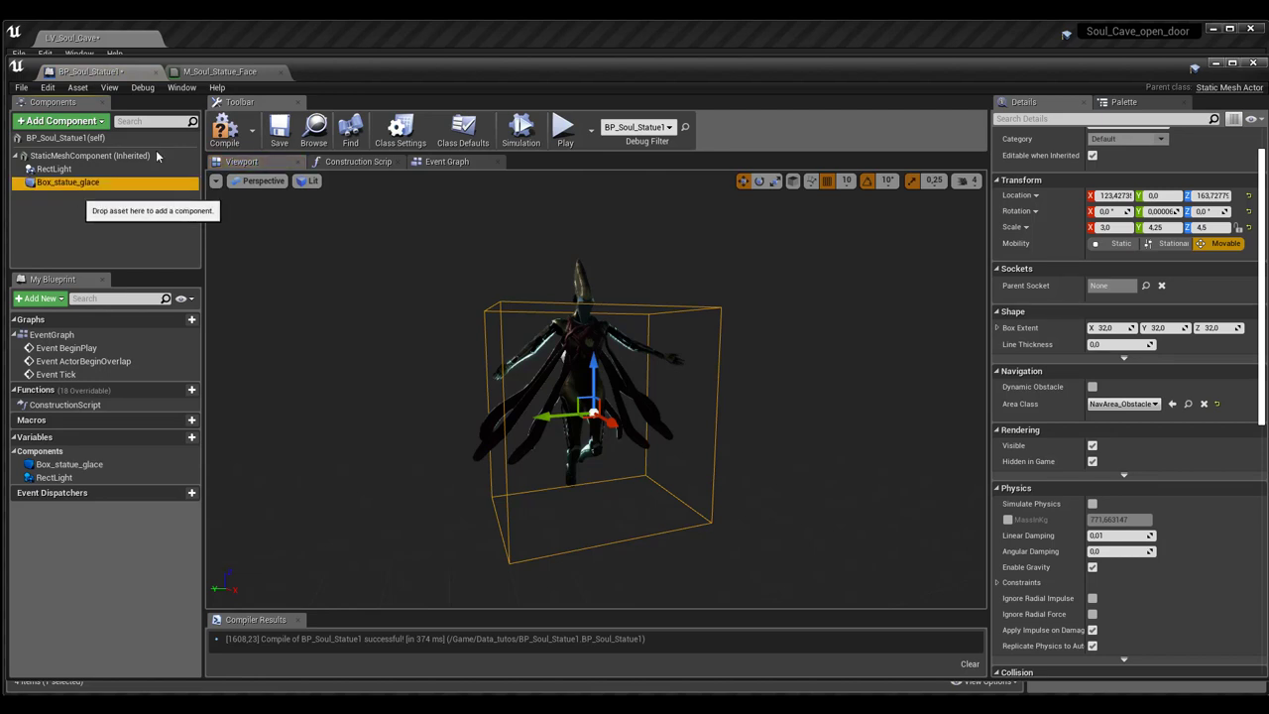
drag(446, 424, 475, 423)
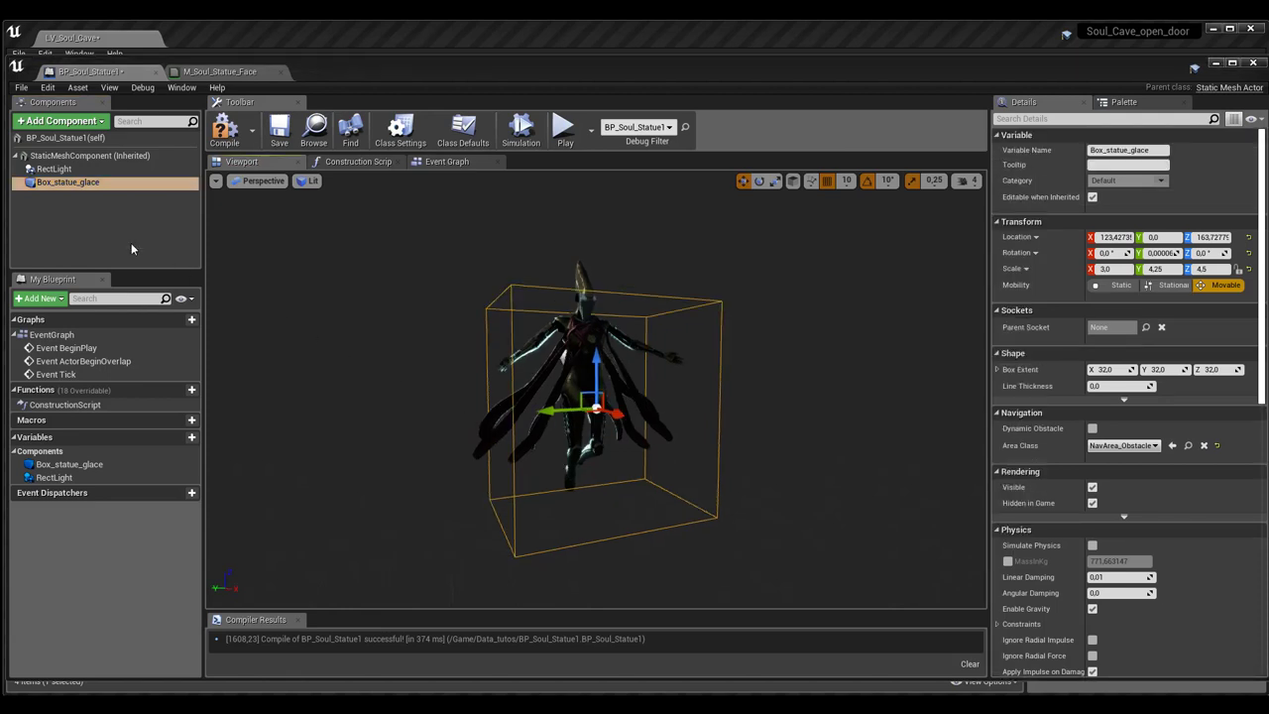
Step: Add an On Component Begin Overlap event for Box_statue_glace in the Event Graph
click(433, 161)
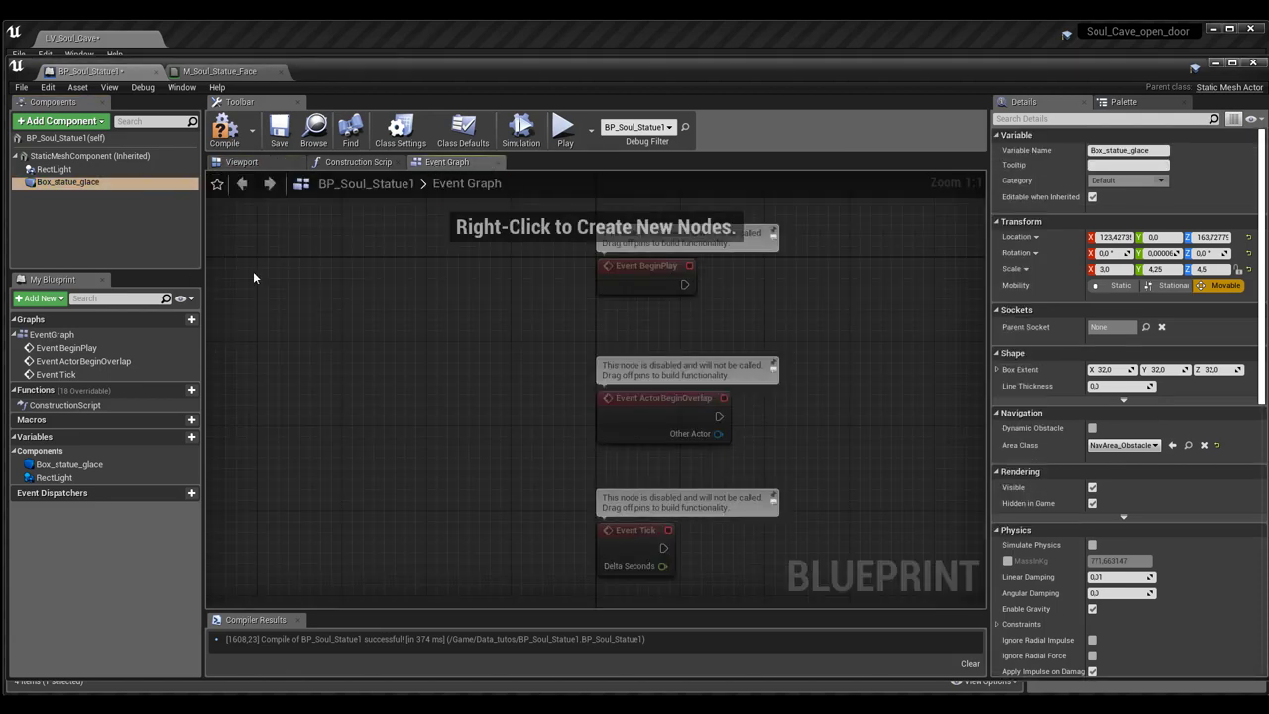
click(69, 465)
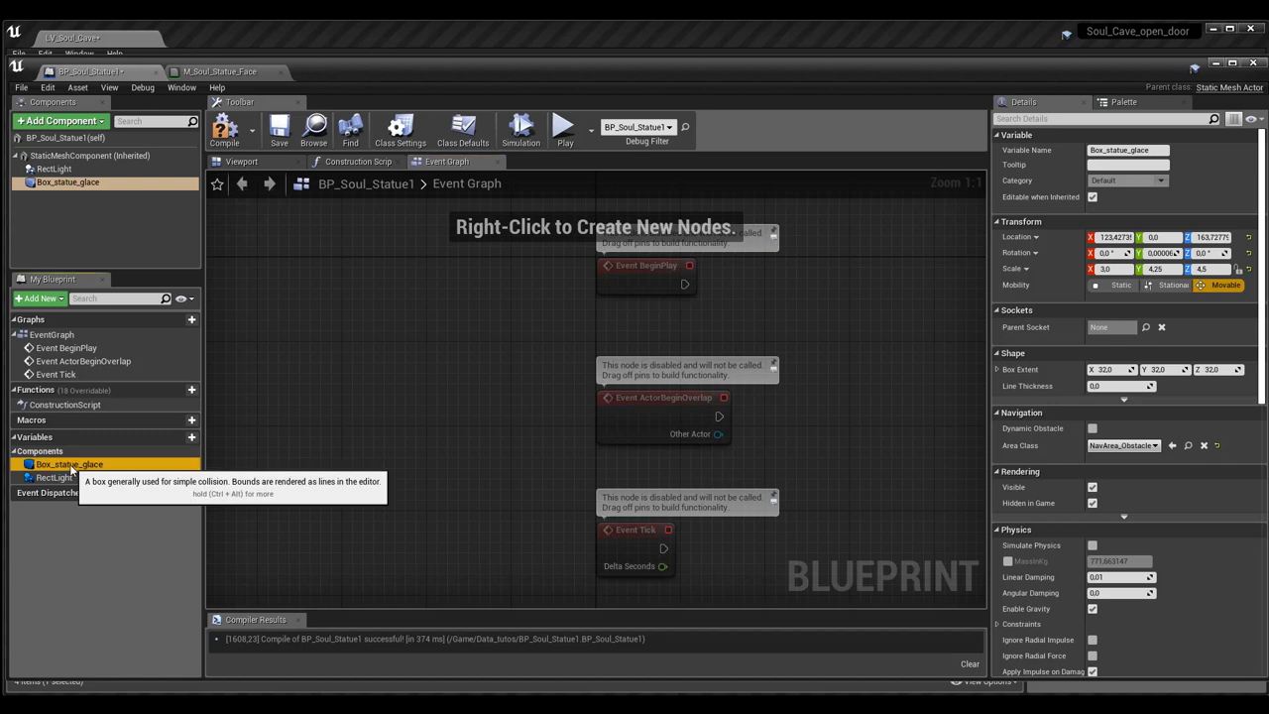
click(71, 468)
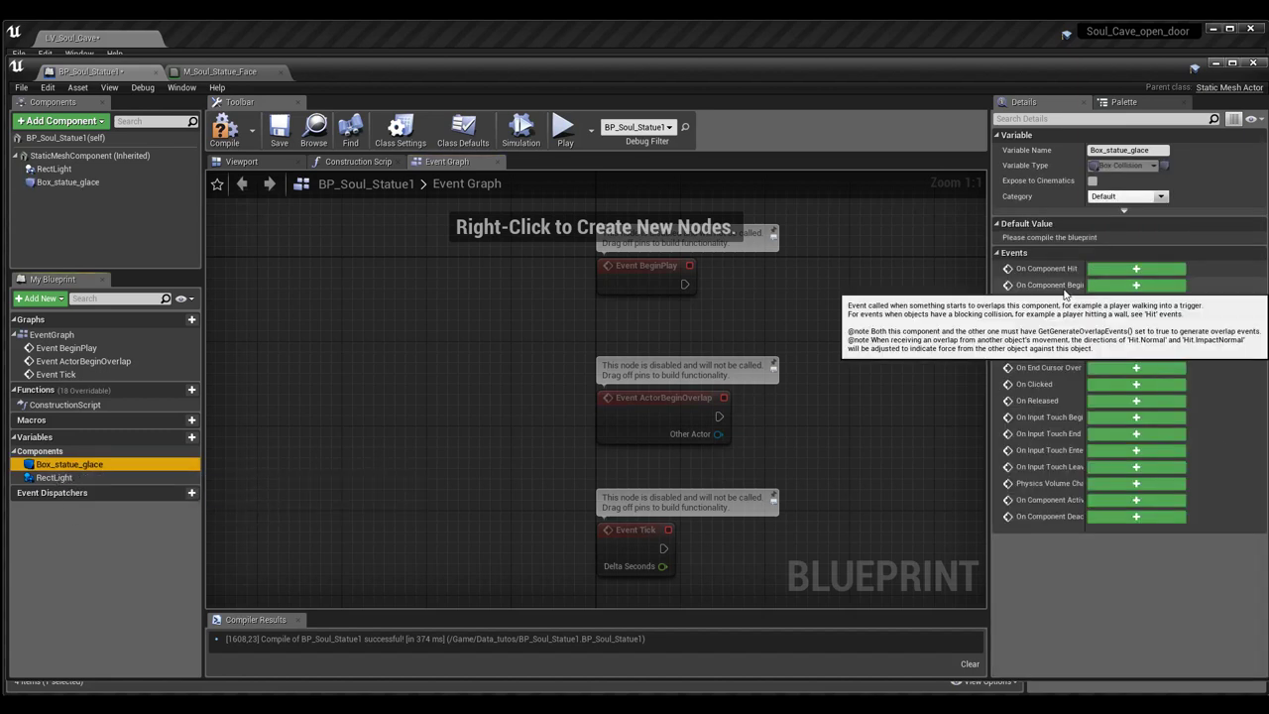
click(1137, 284)
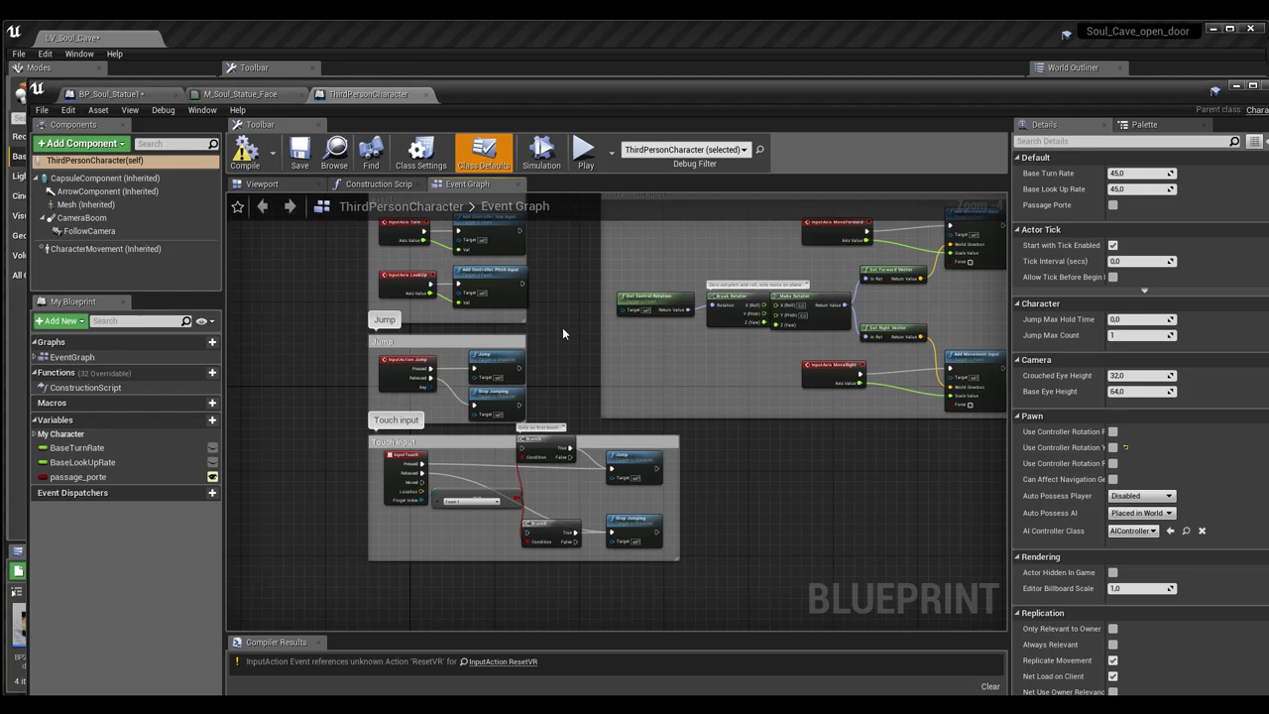
Step: Create the Boolean variable energie_glace on ThirdPersonCharacter, make it Instance Editable, and compile
scroll(562, 334, up, 1)
scroll(540, 444, up, 2)
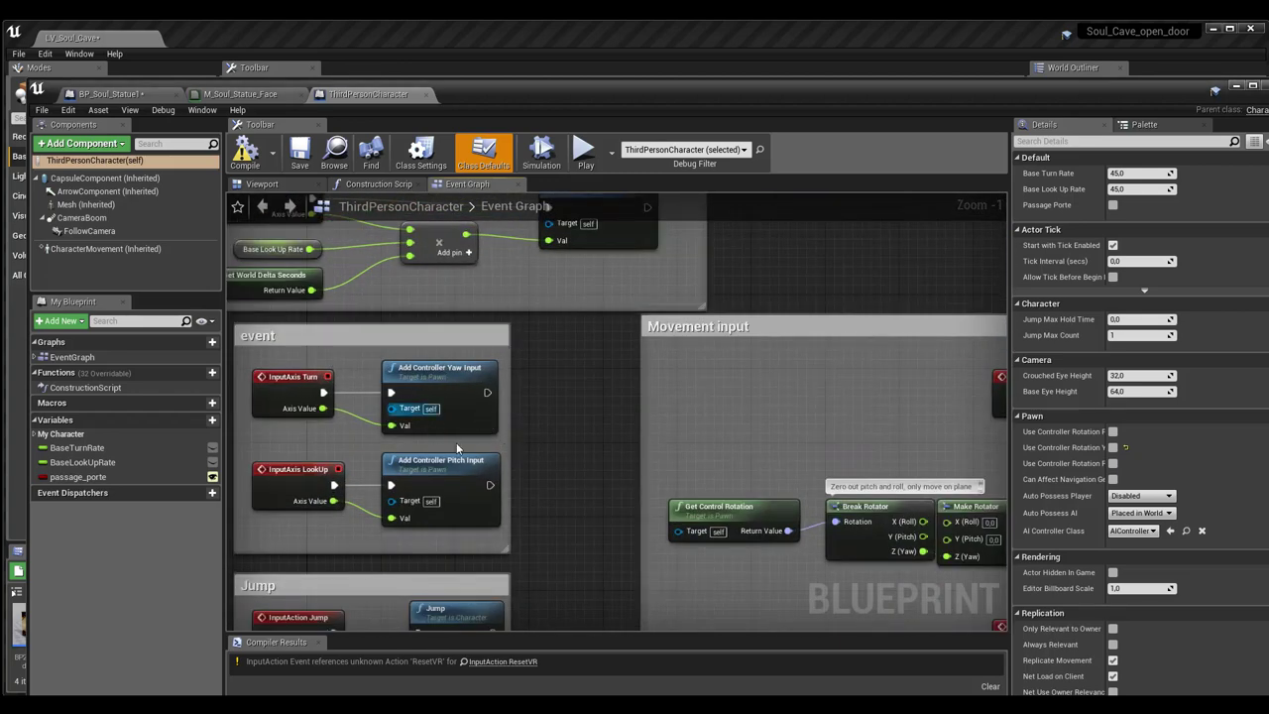
scroll(562, 468, down, 1)
scroll(558, 467, down, 1)
scroll(546, 287, down, 1)
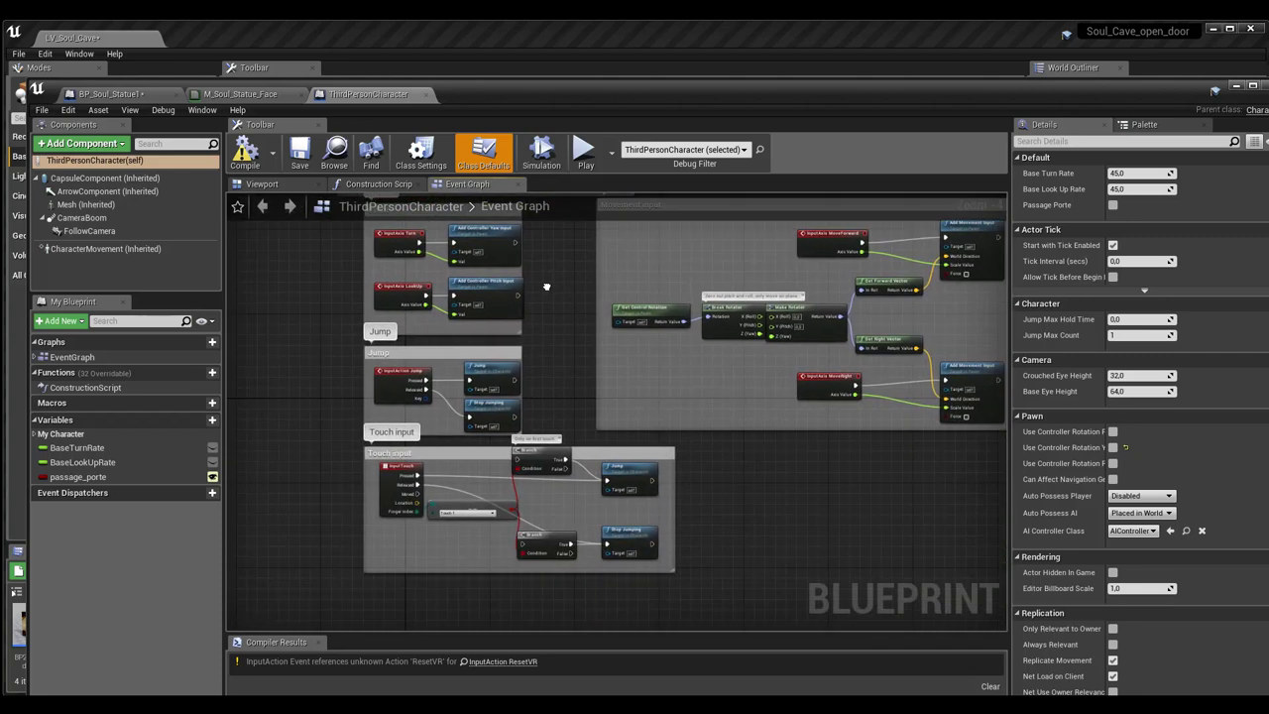
right_drag(365, 574, 360, 479)
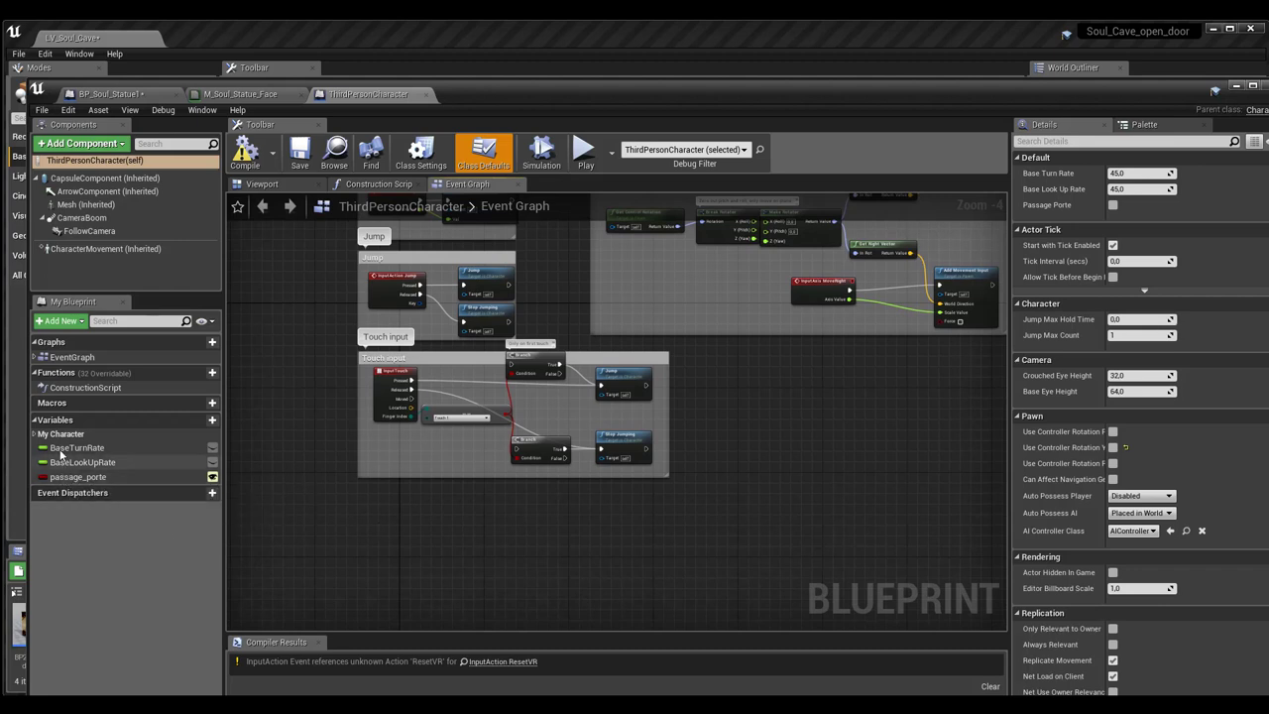
click(211, 421)
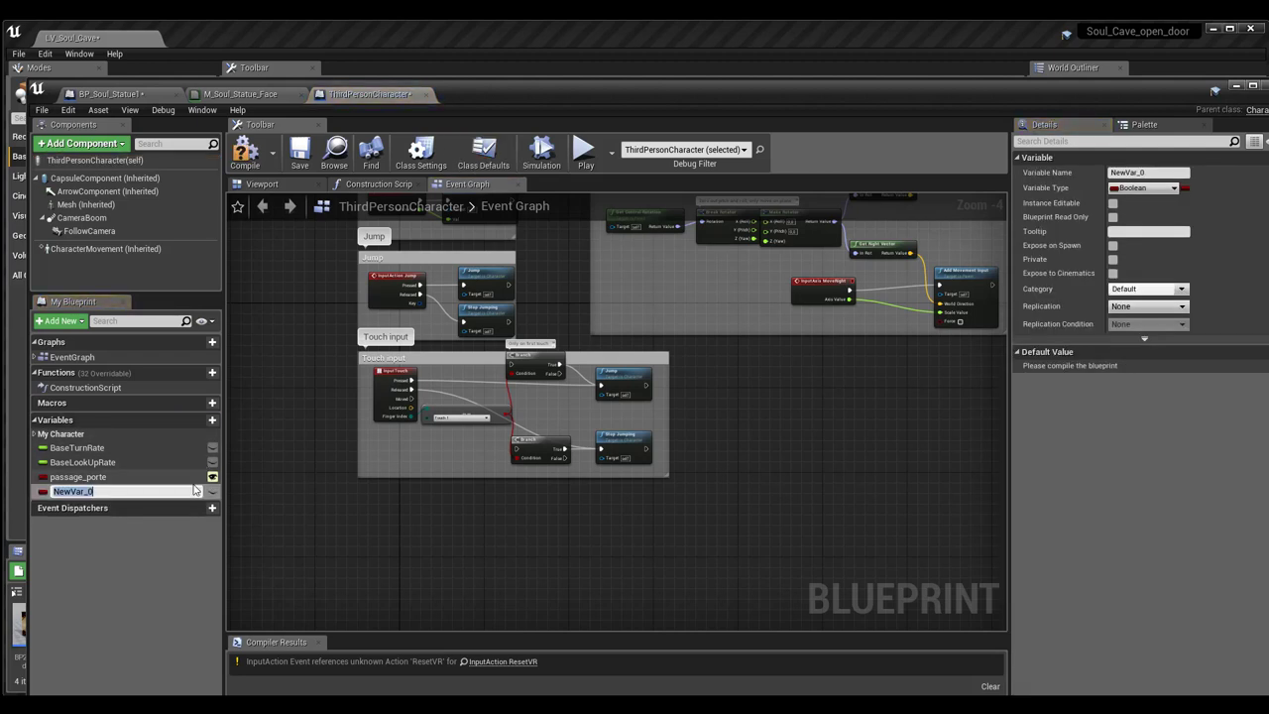
text(sta)
key(BackSpace)
key(BackSpace)
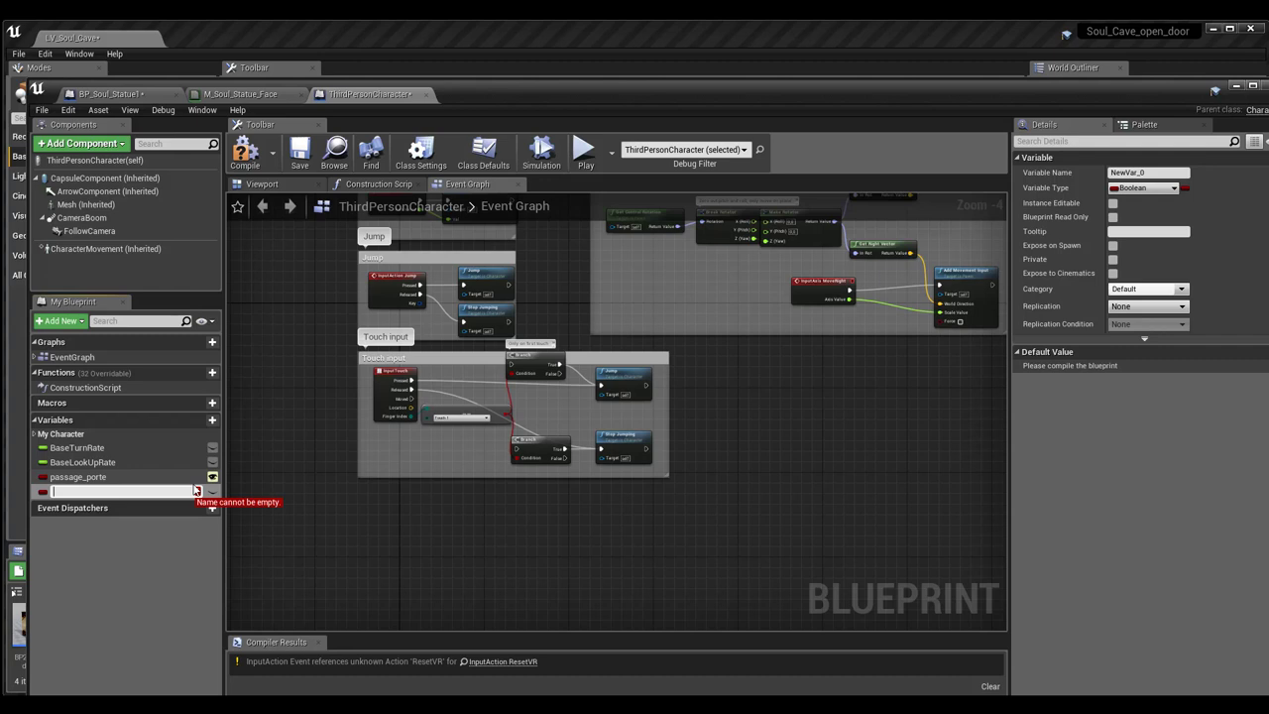
text(energie_glace)
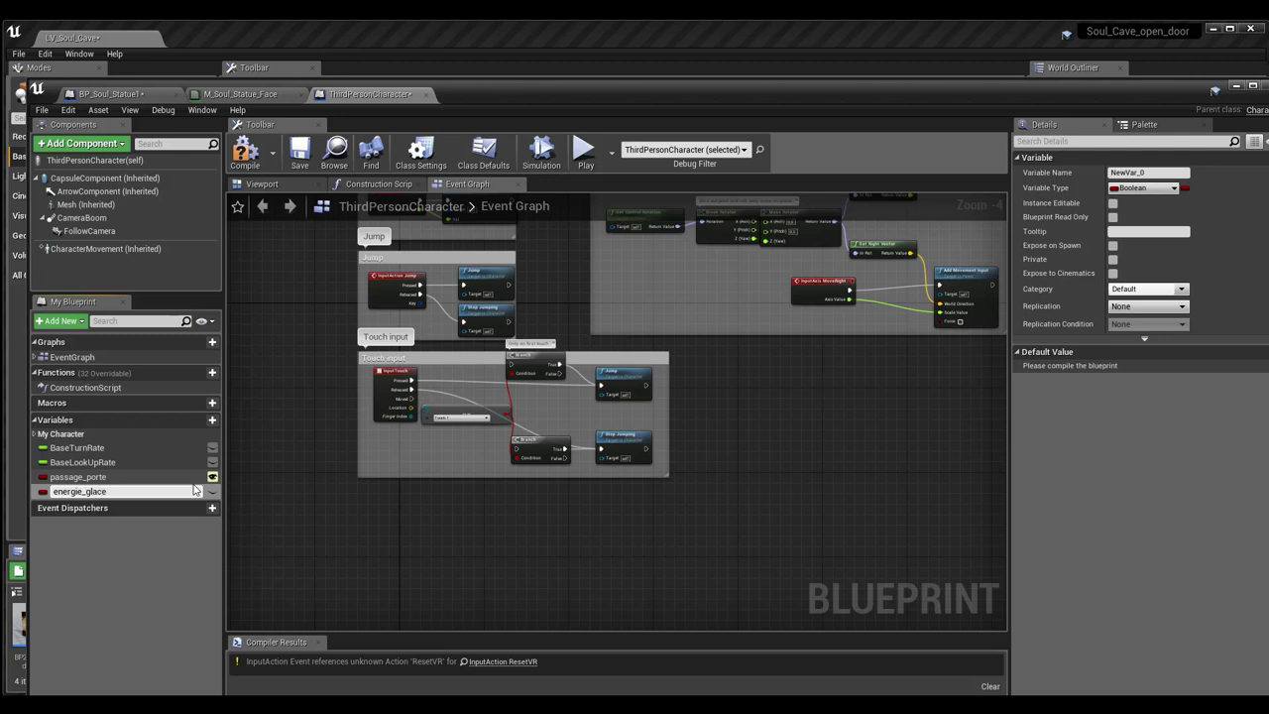
key(Return)
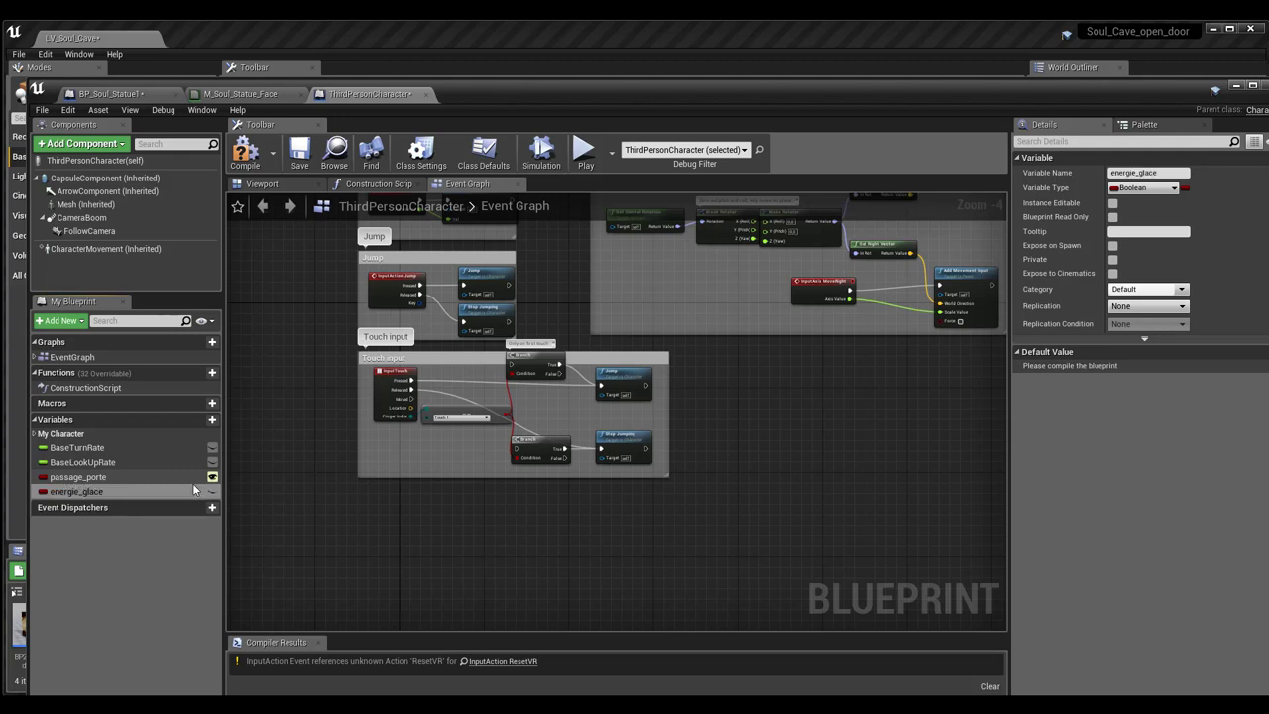
click(212, 490)
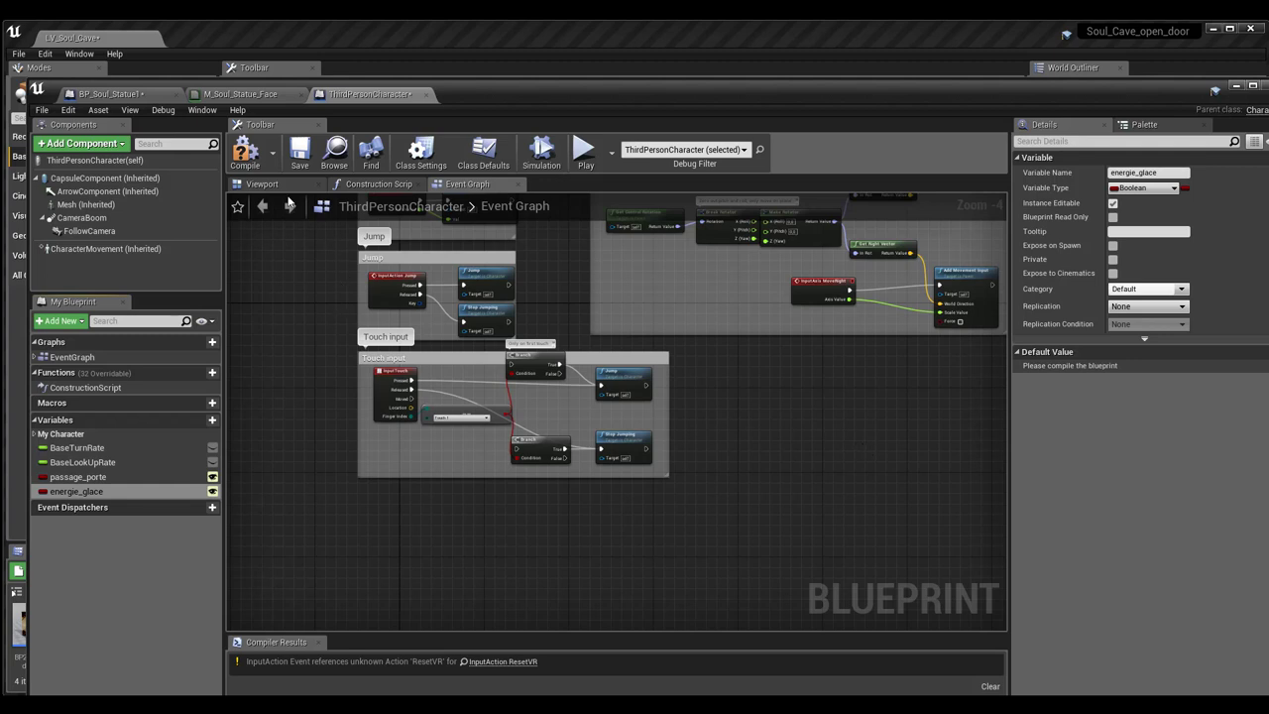
click(246, 164)
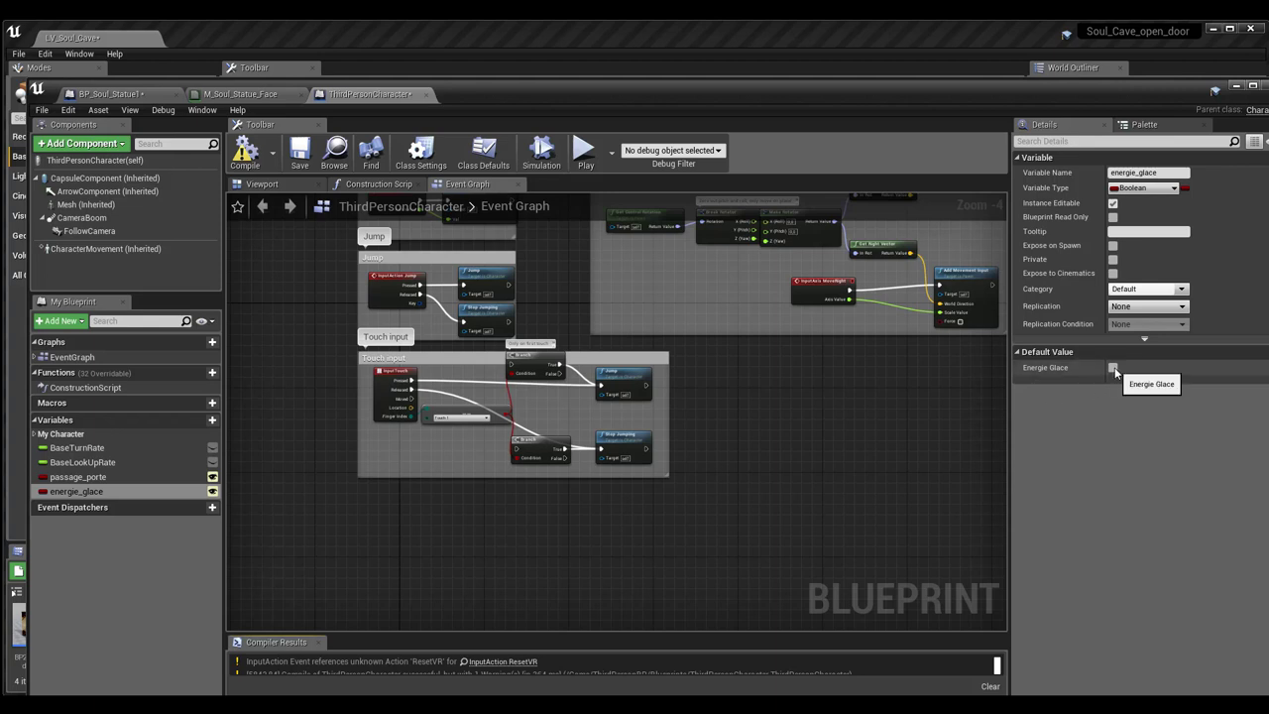
Step: Change energie_glace's type to Integer and compile the blueprint
click(1142, 187)
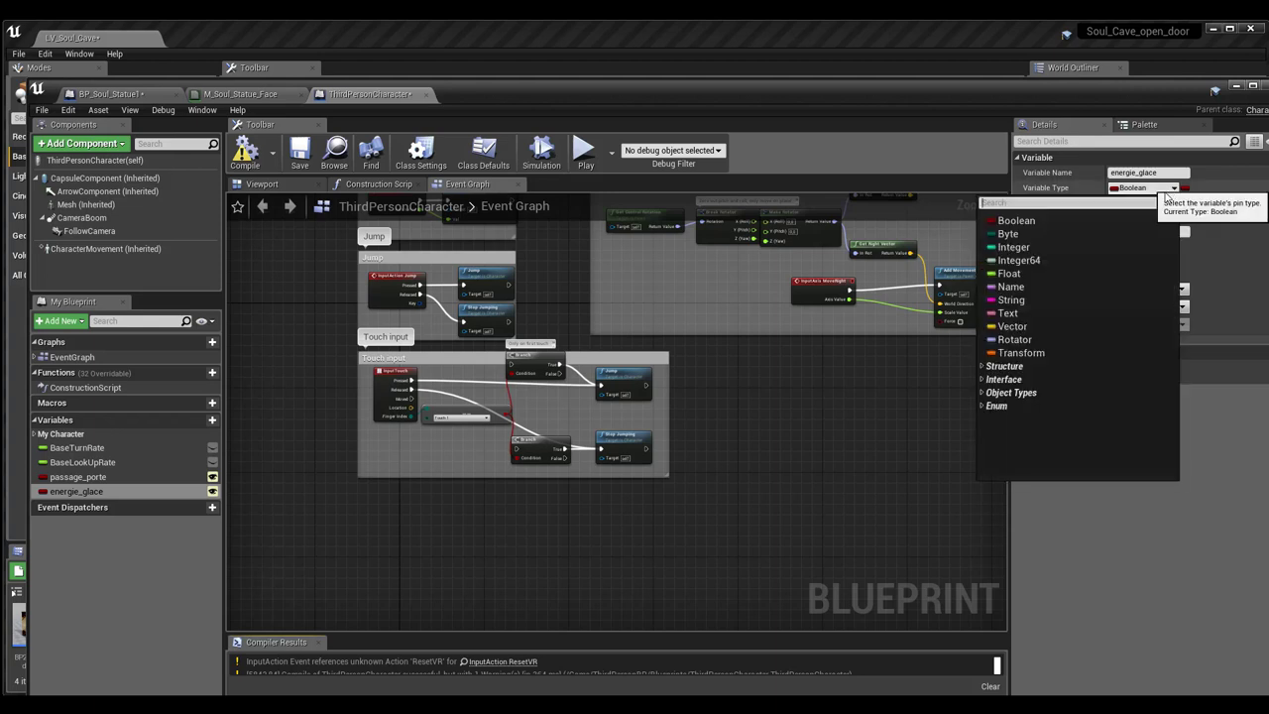
click(1038, 273)
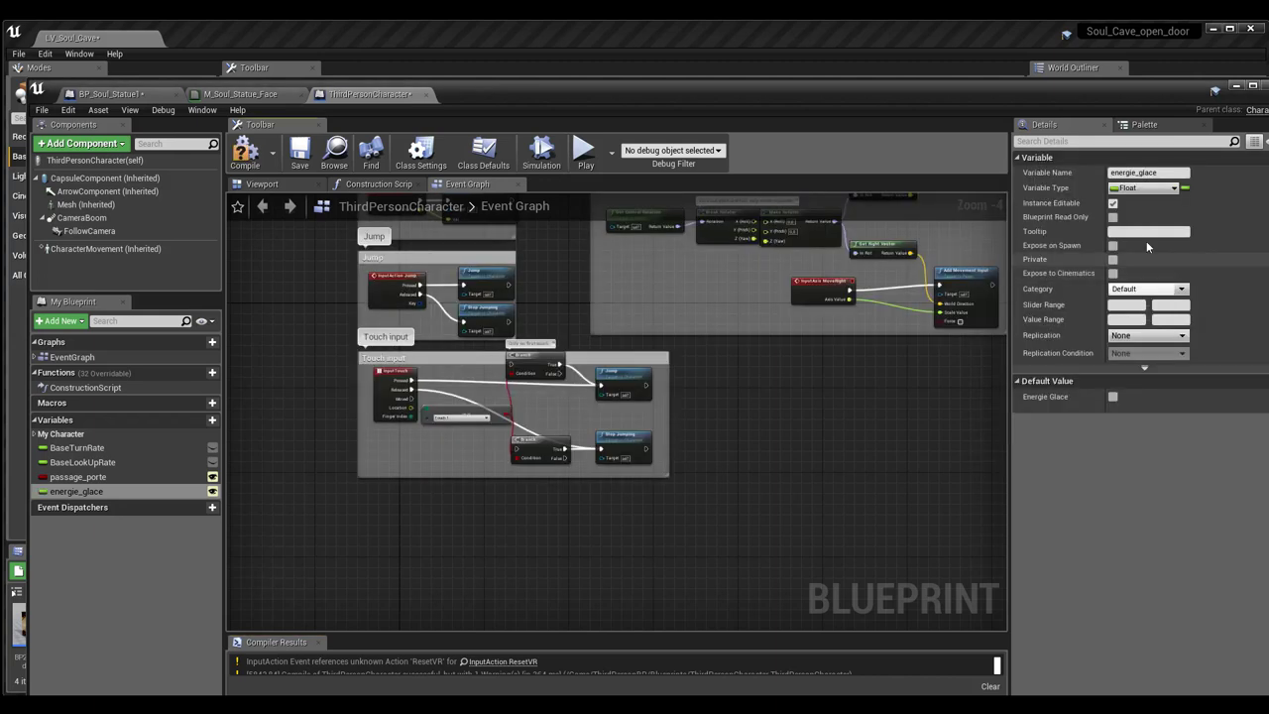
click(1146, 189)
click(1036, 245)
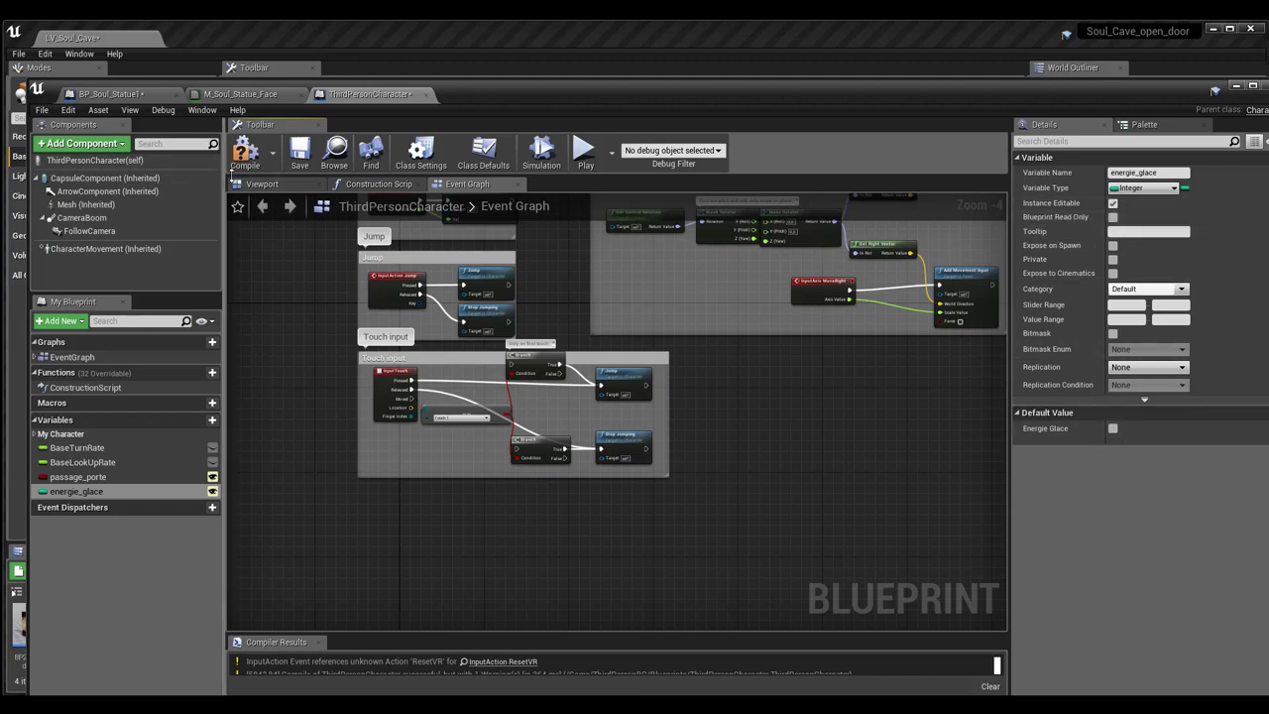
click(245, 154)
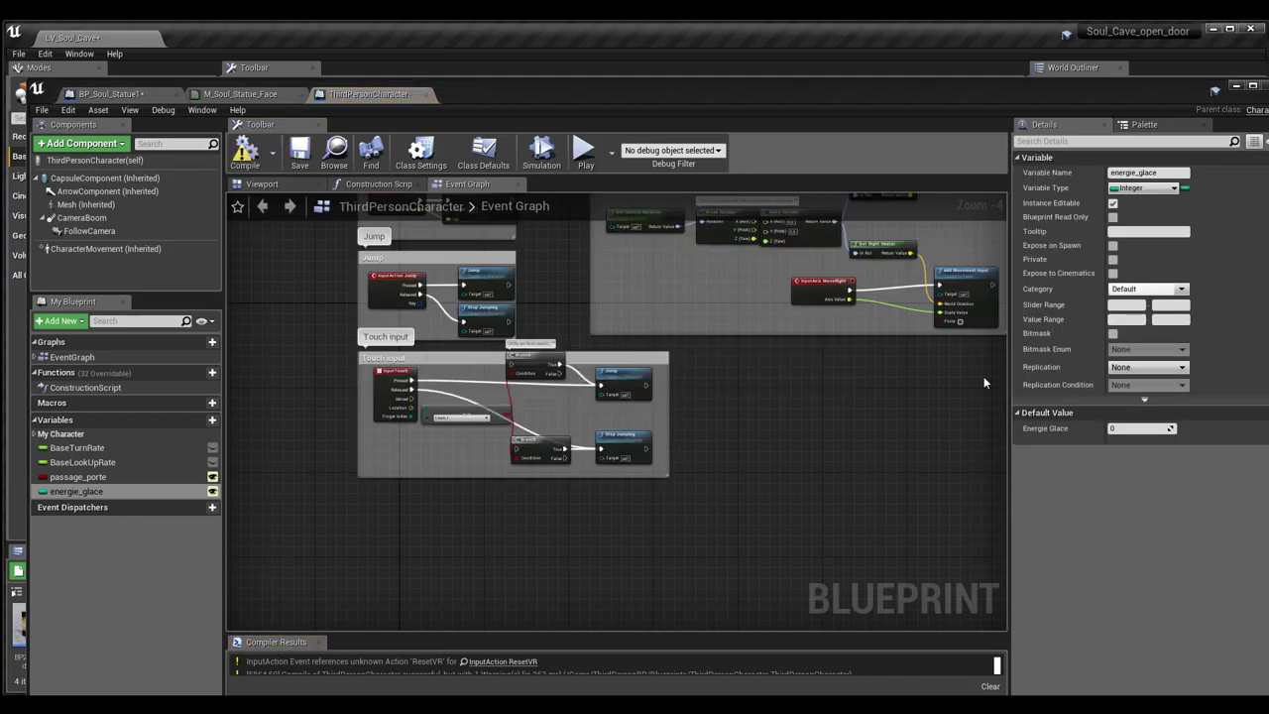
Step: Keep the Energie Glace default value at 0 and check passage_porte is a Boolean
click(1115, 429)
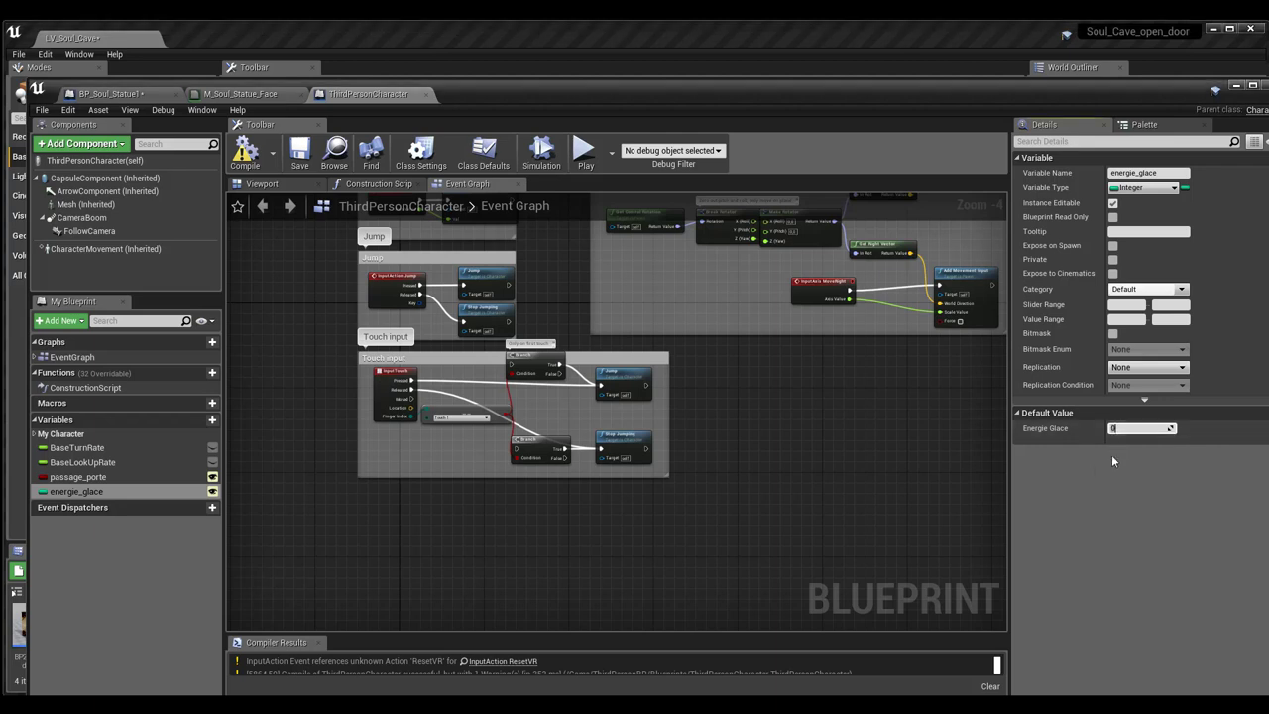
click(454, 595)
click(77, 479)
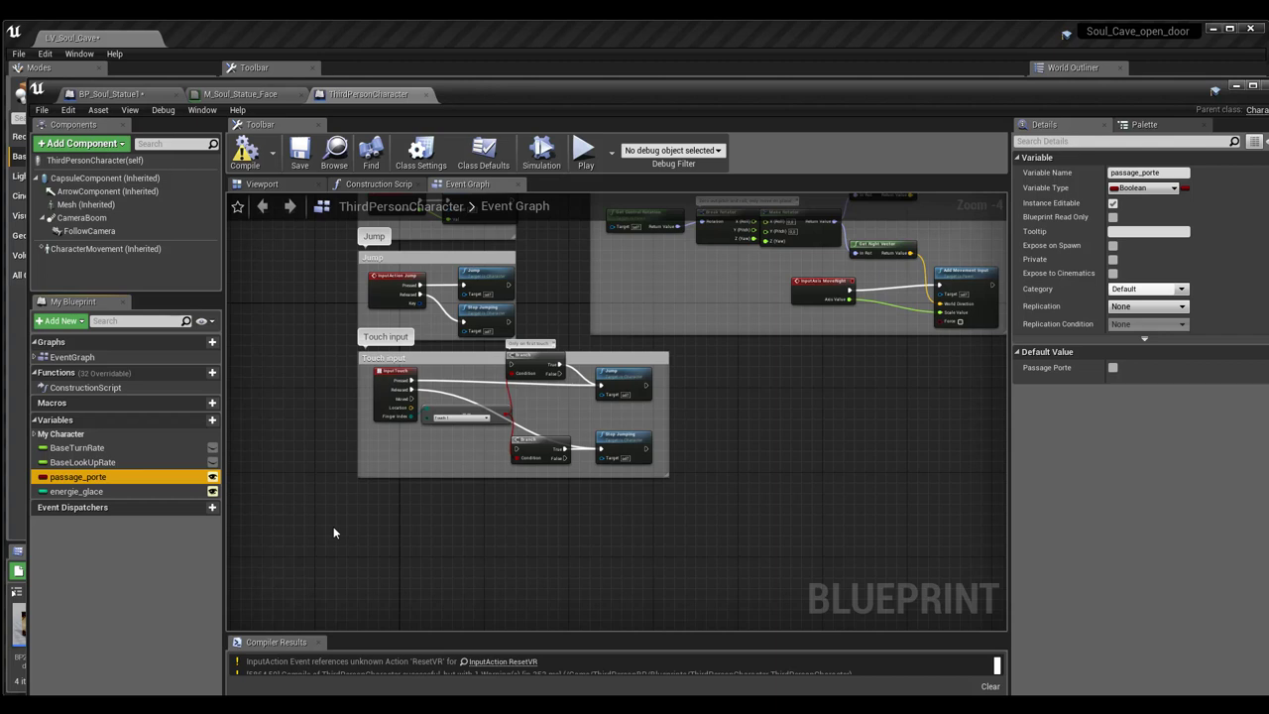
click(524, 575)
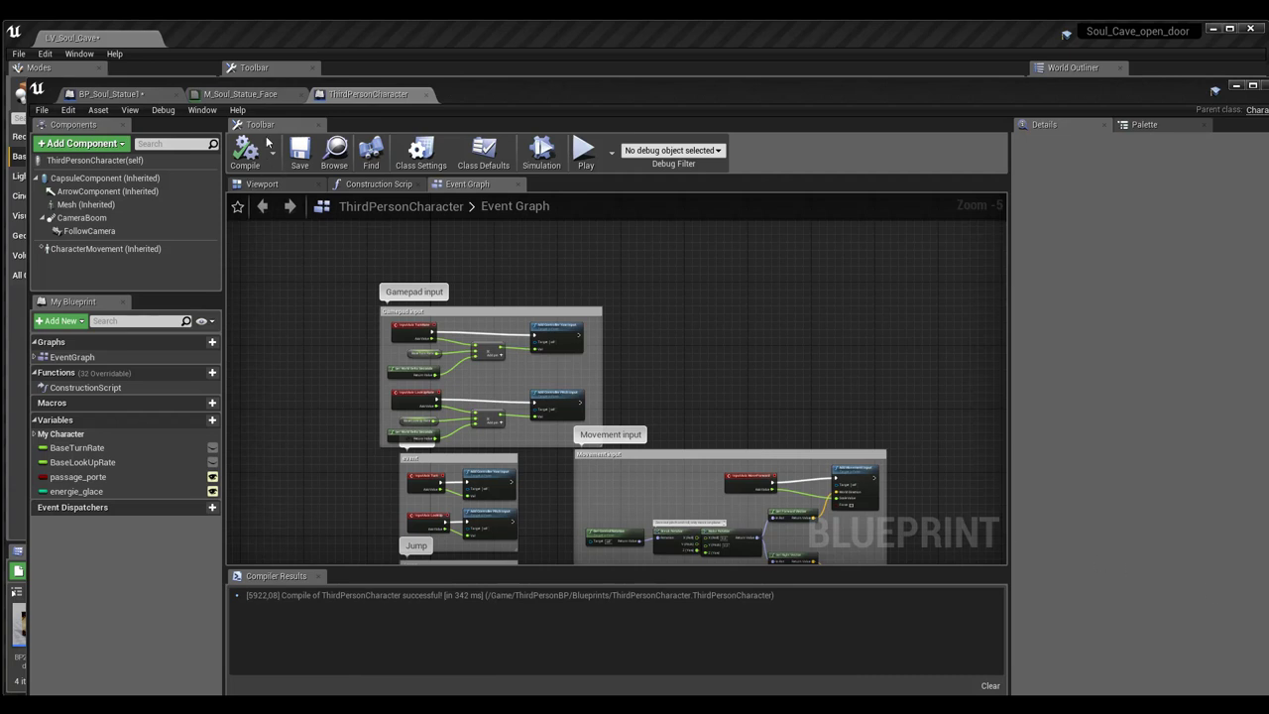
Step: Return to BP_Soul_Statue1's Event Graph and shift the begin-overlap node slightly left
click(236, 94)
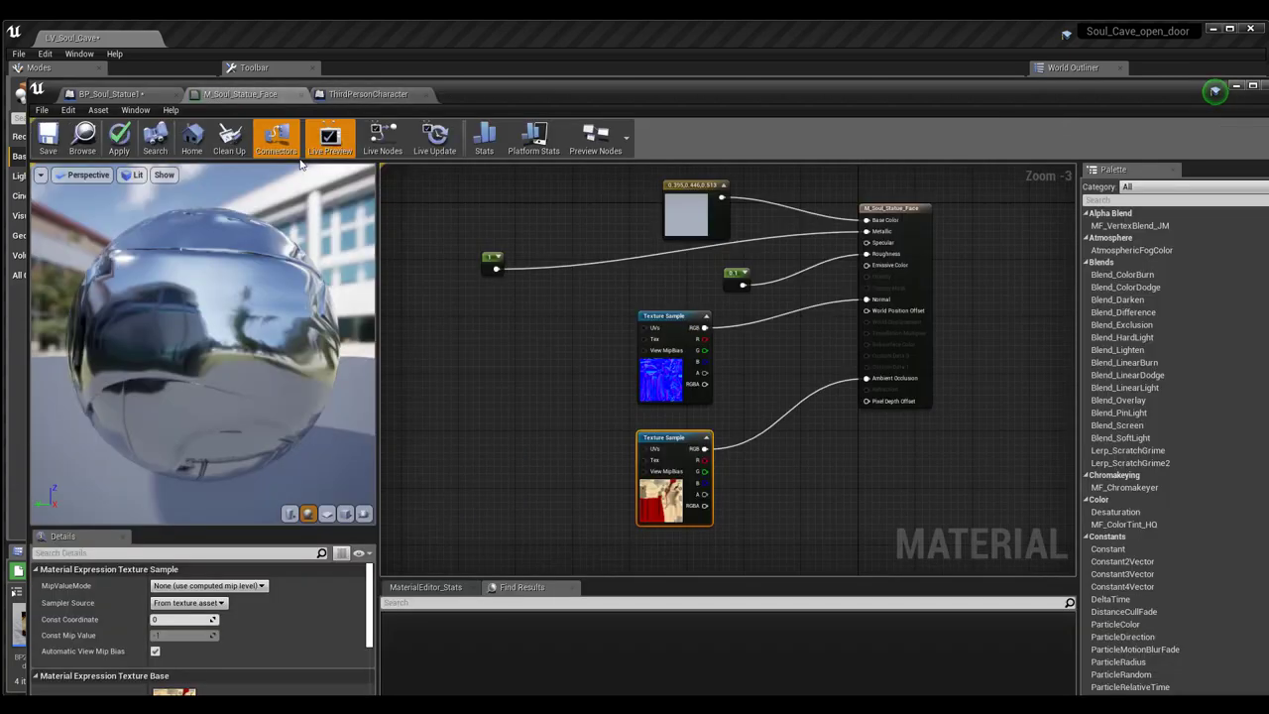
click(143, 97)
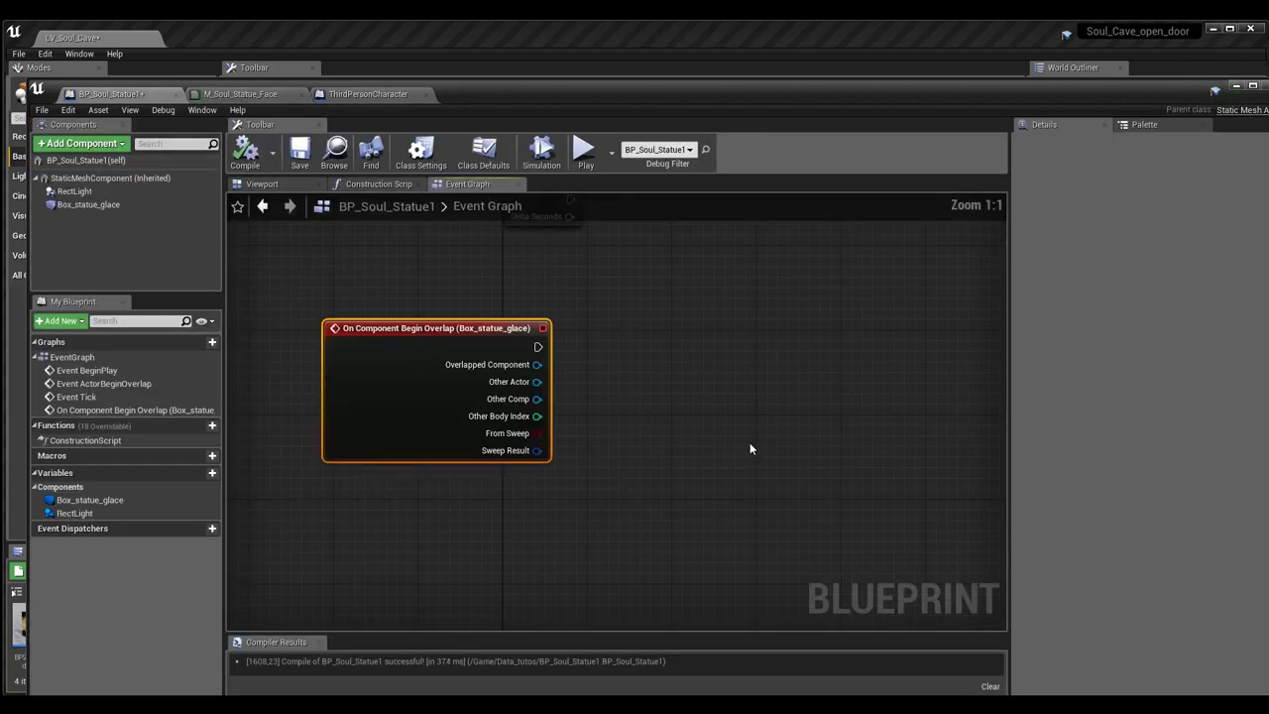
scroll(669, 414, down, 2)
scroll(670, 415, up, 2)
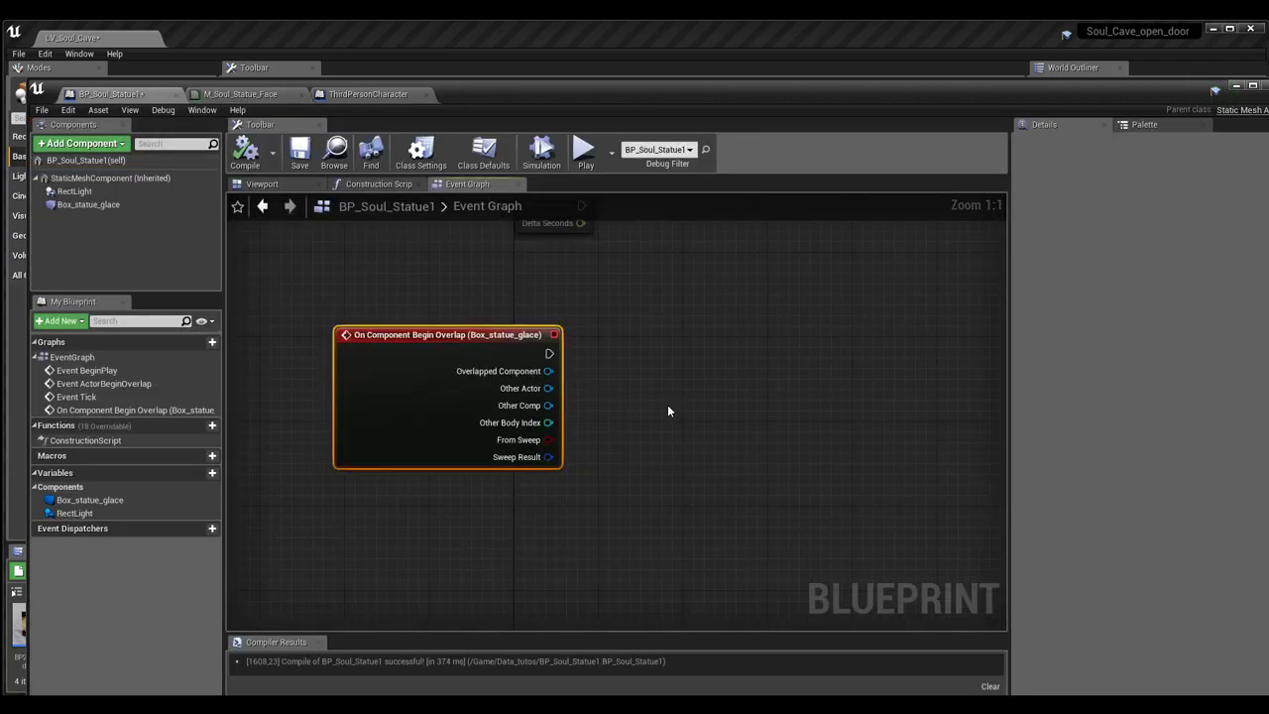
drag(459, 337, 428, 327)
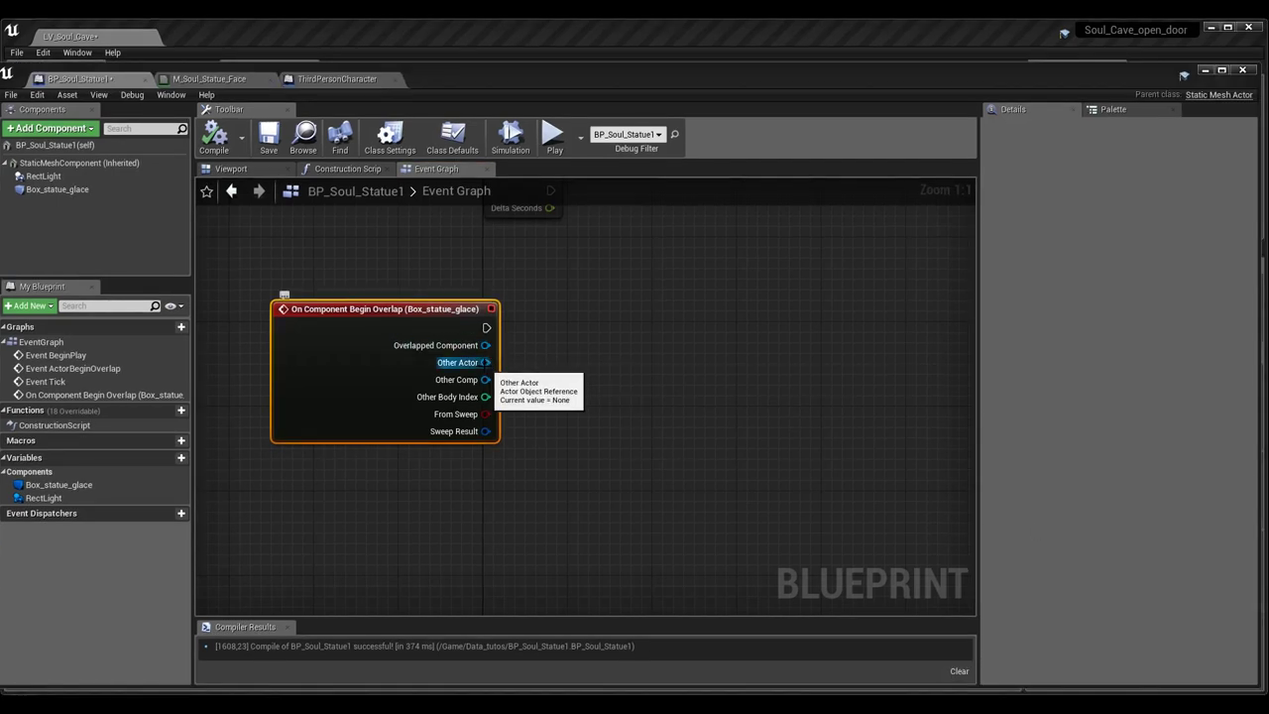
Step: Compare Other Actor with Get Player Pawn using an Equal (Object) node
drag(486, 363, 584, 428)
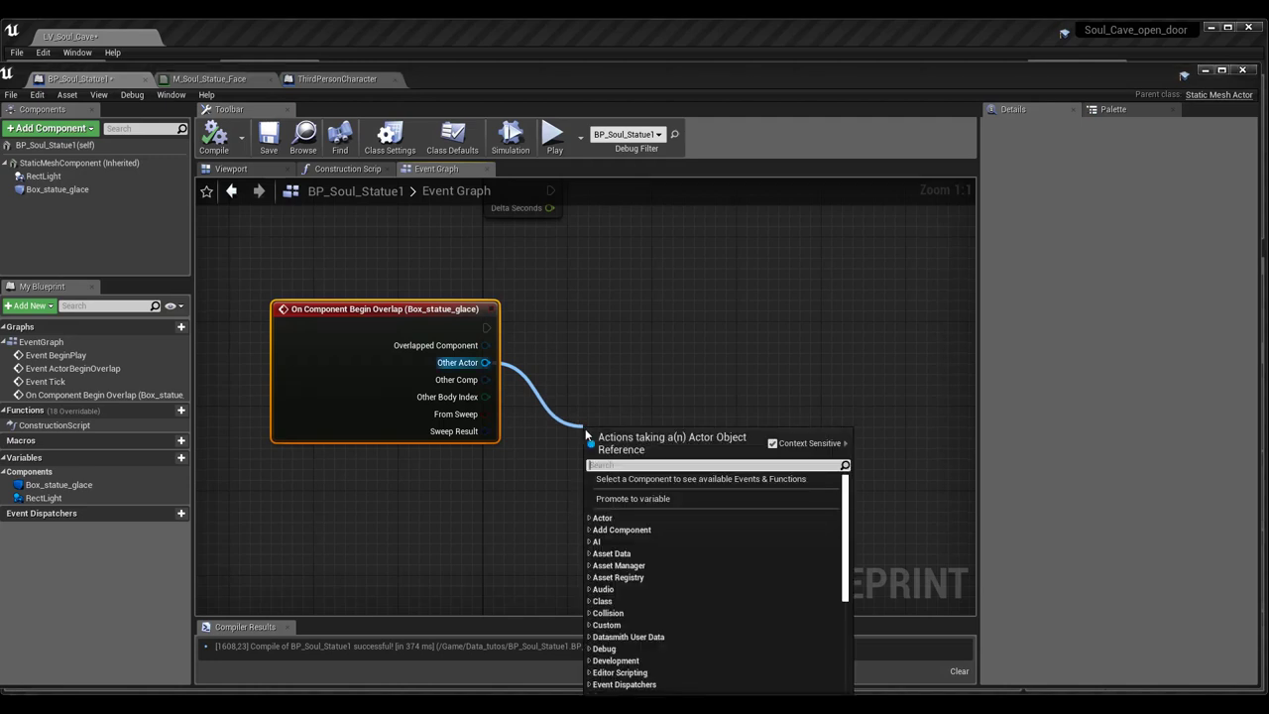
text(=)
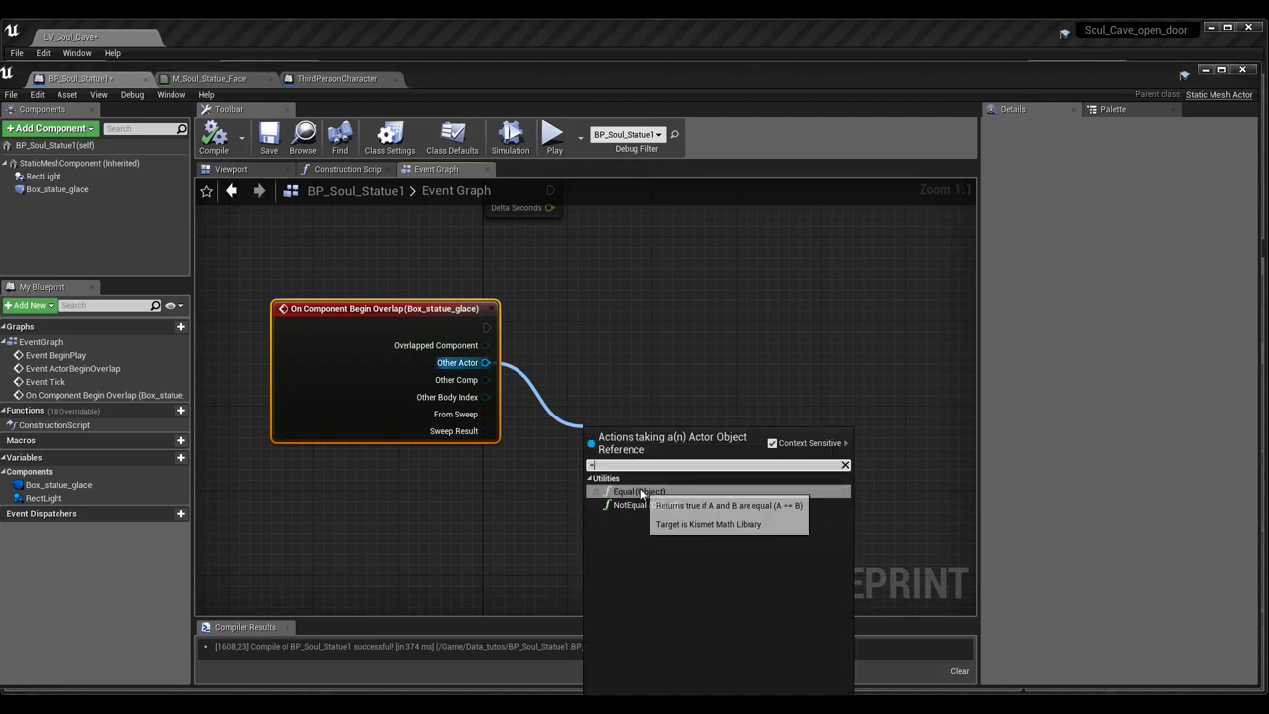
click(634, 491)
drag(591, 454, 473, 518)
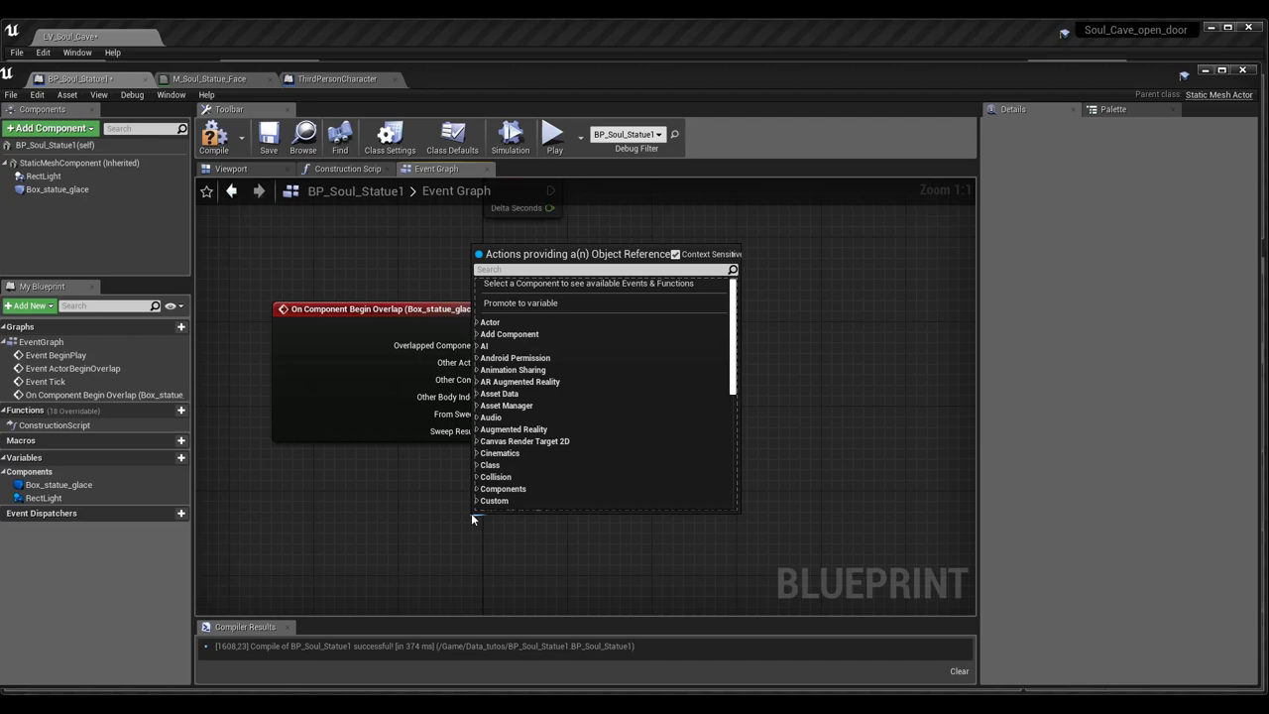
click(514, 270)
text(g)
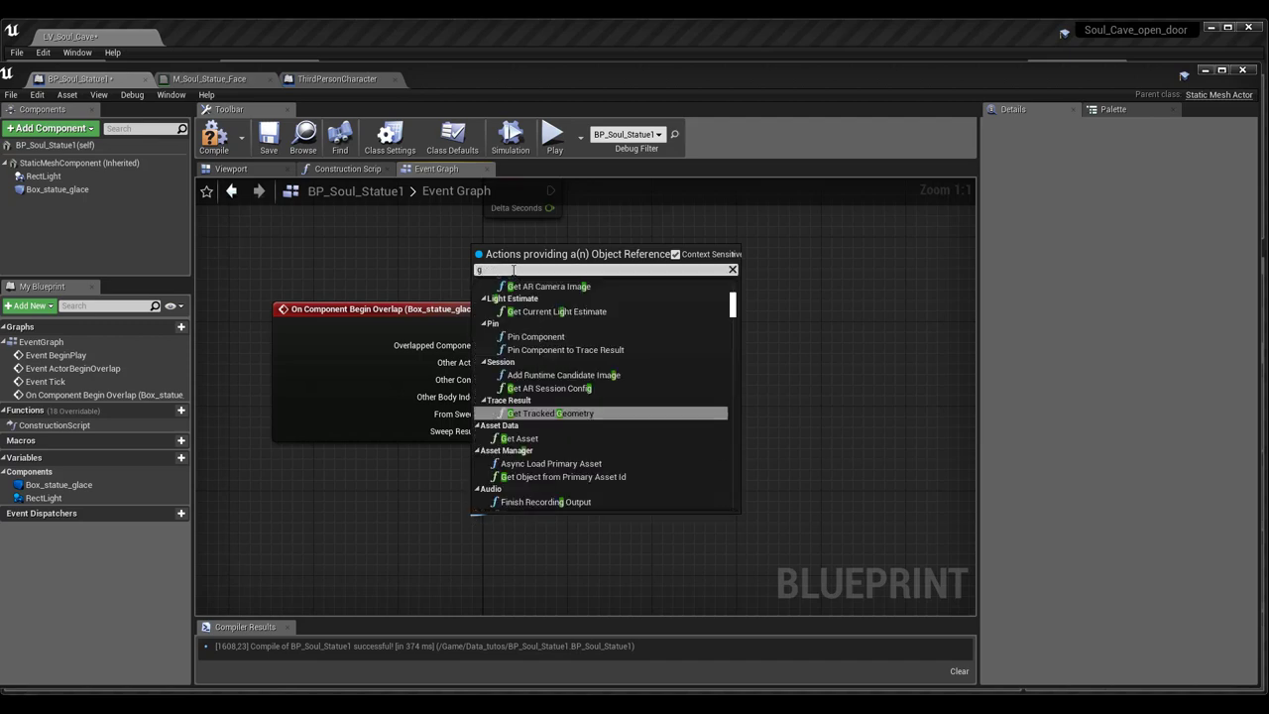
text(et play)
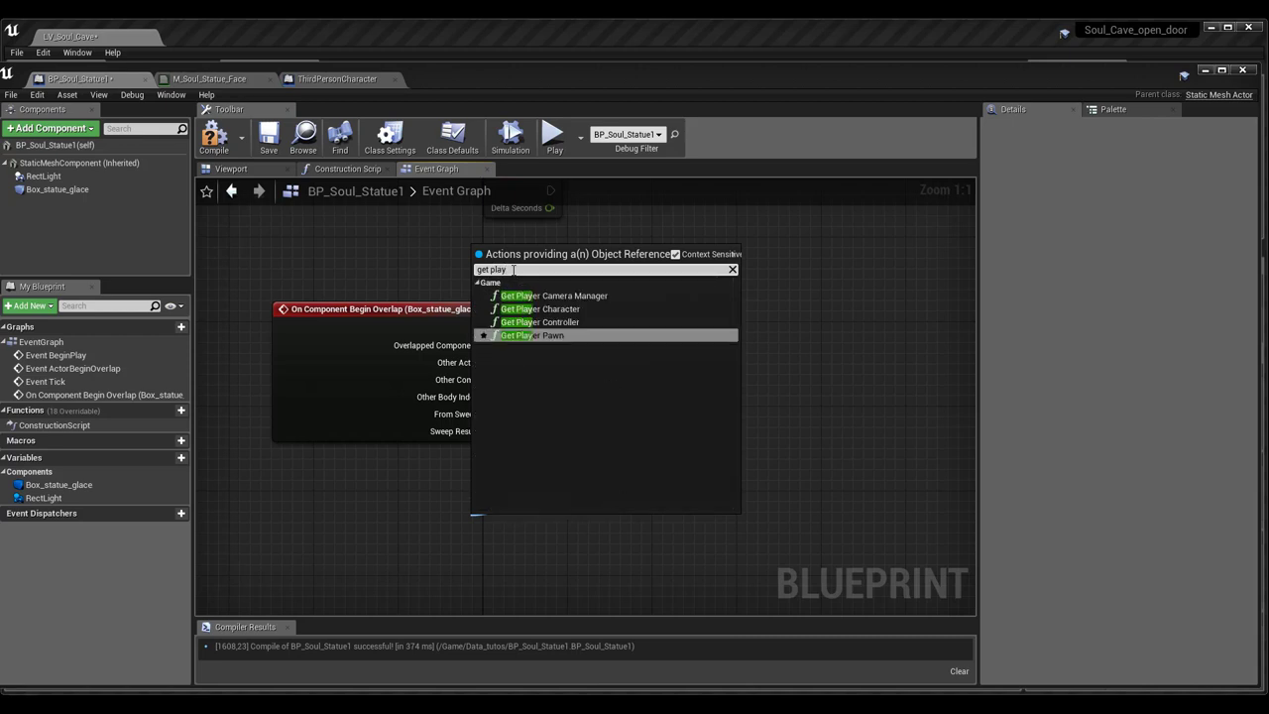
click(548, 337)
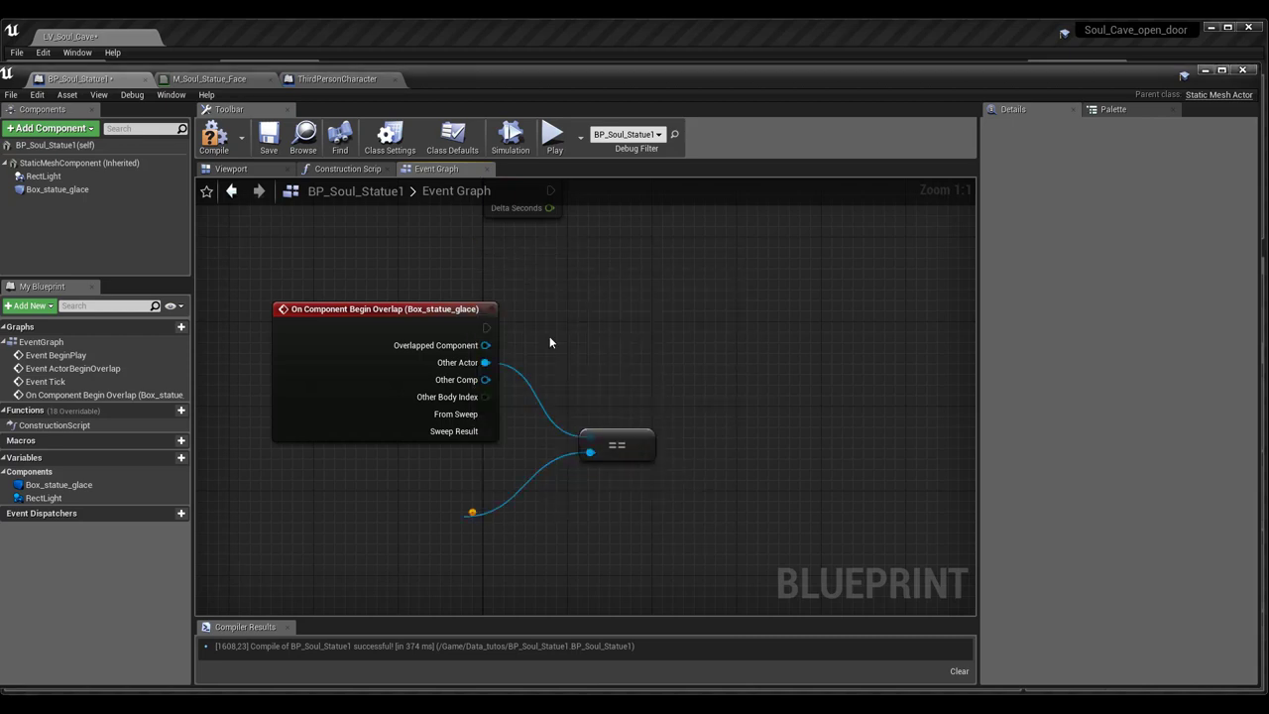
drag(521, 523, 404, 501)
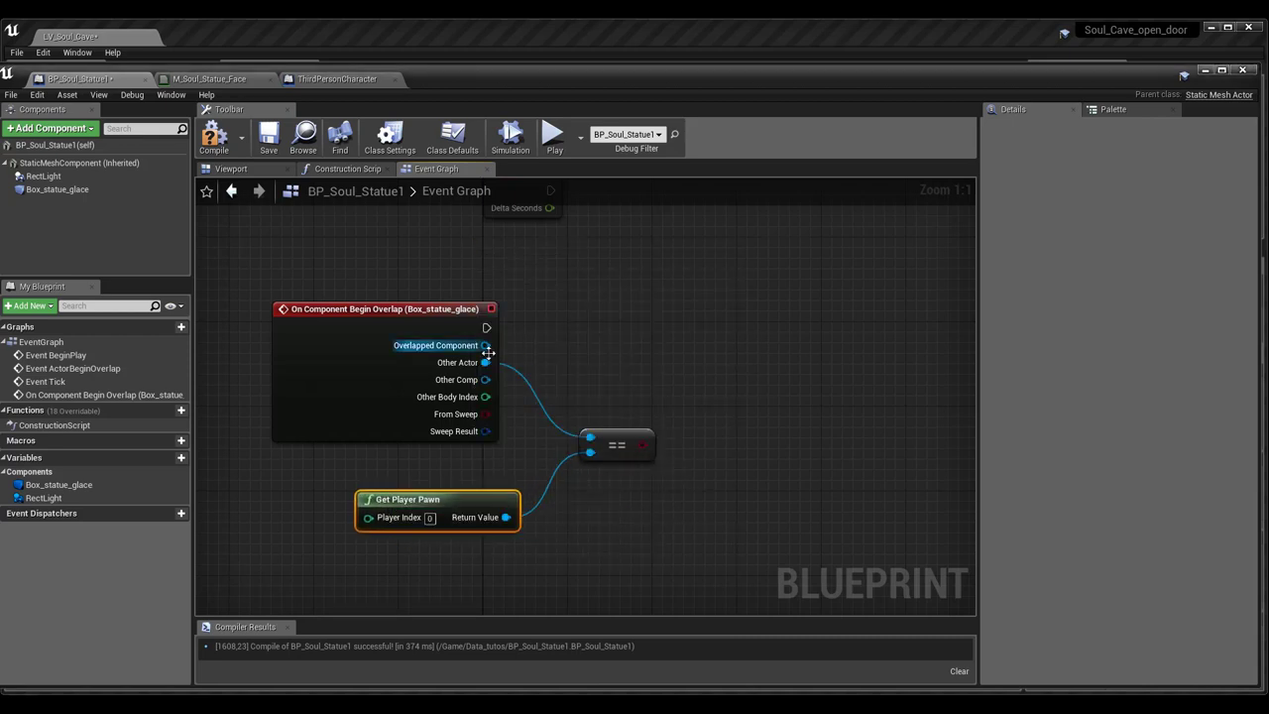
Step: Add a Branch after the overlap event with the comparison result as its Condition
drag(485, 327, 634, 331)
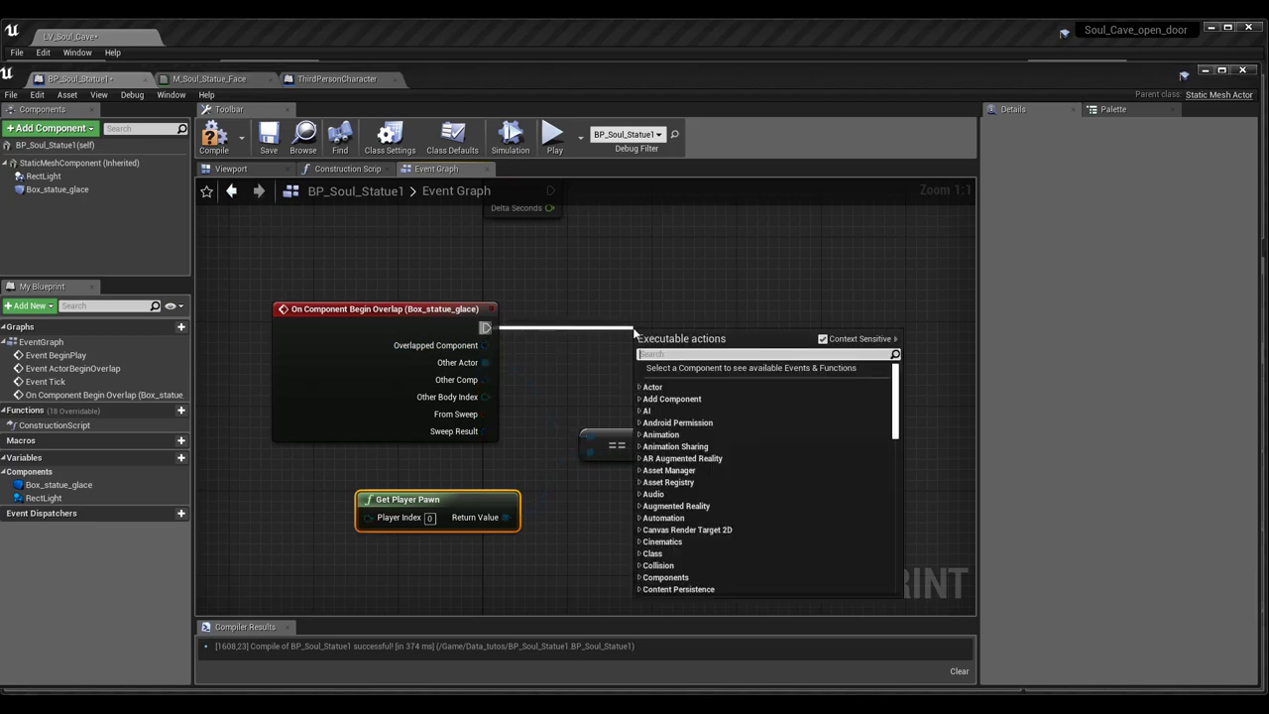
text(branch)
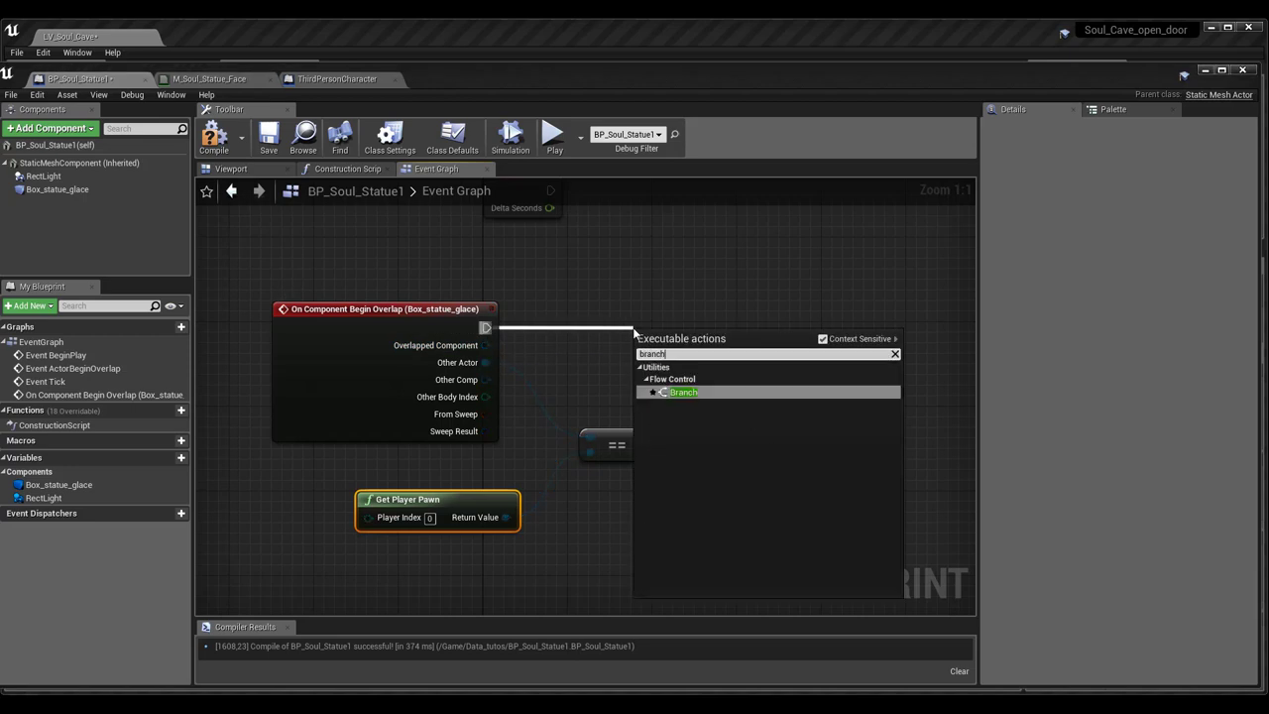
click(697, 392)
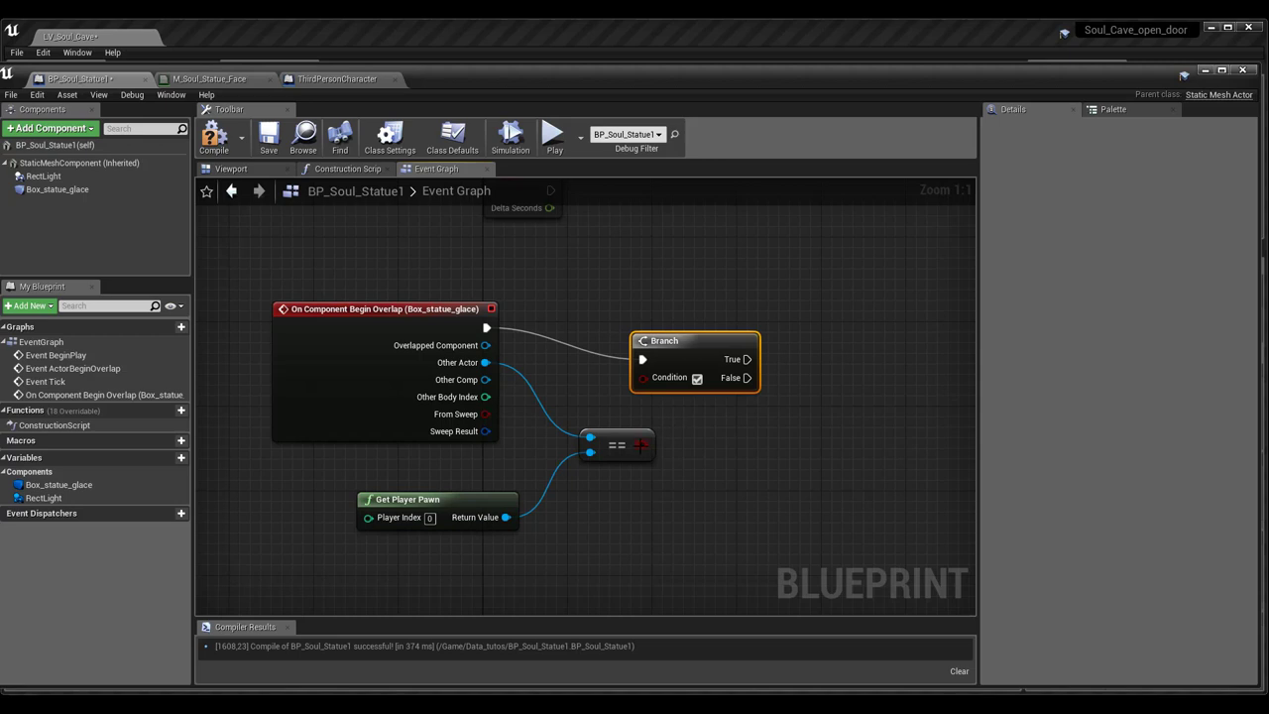
mouse_move(643, 444)
mouse_down()
mouse_move(662, 409)
mouse_move(645, 377)
mouse_move(715, 320)
mouse_up()
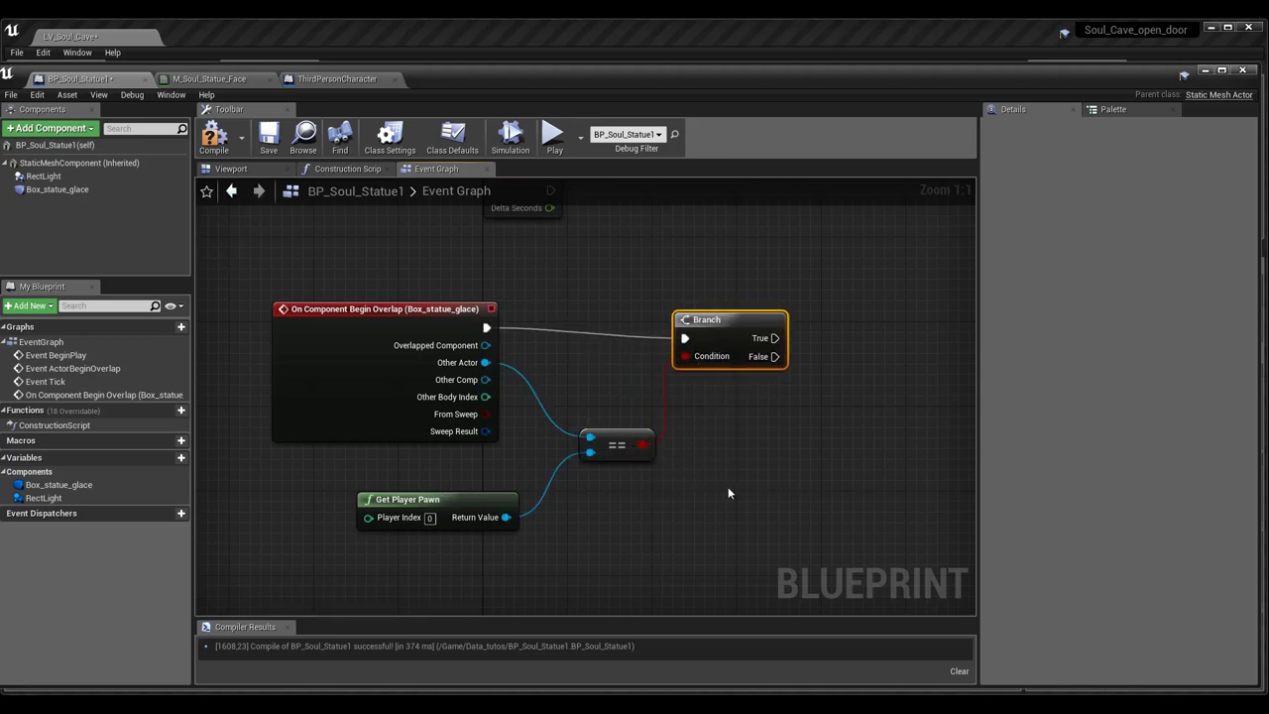
scroll(738, 480, down, 1)
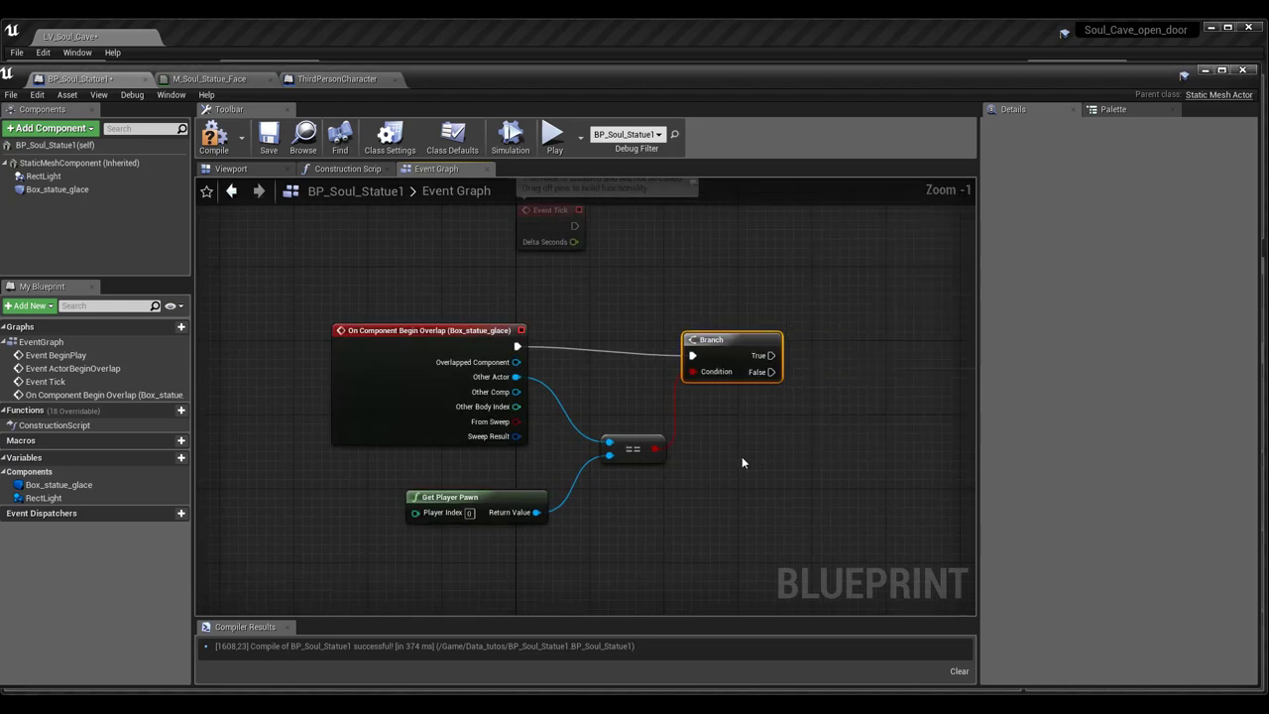
right_drag(759, 456, 561, 455)
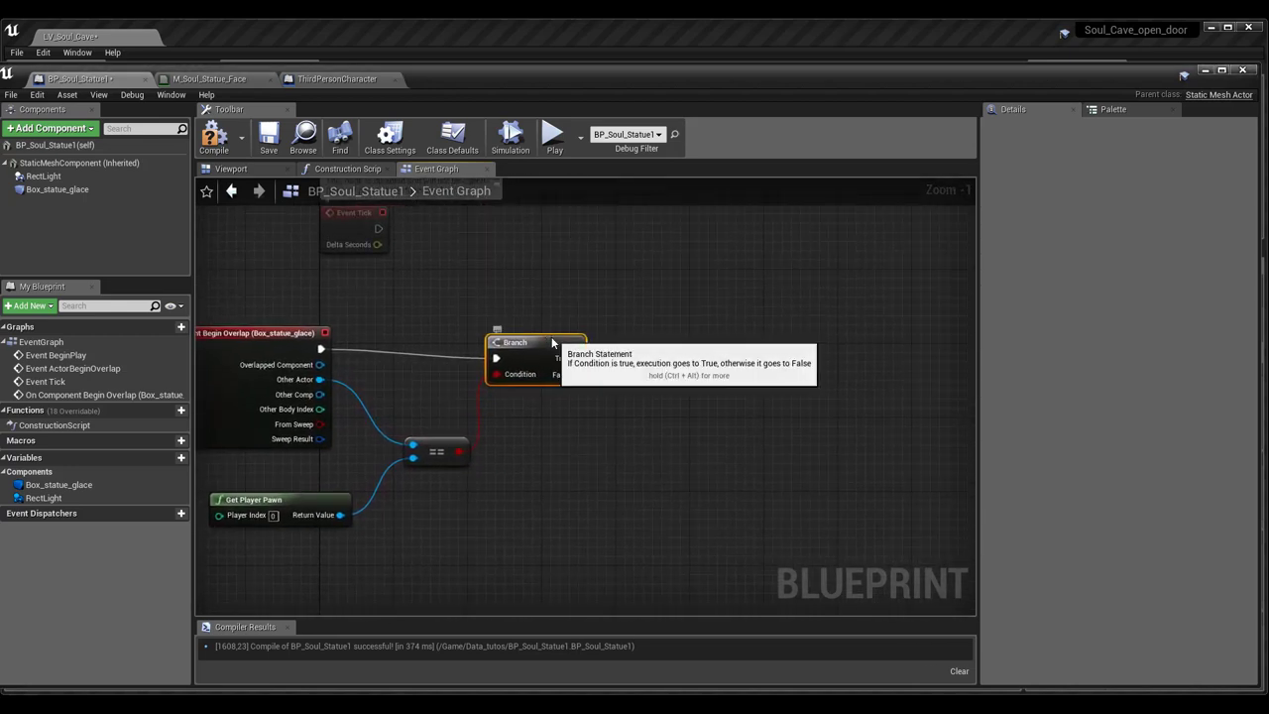
drag(553, 345, 543, 335)
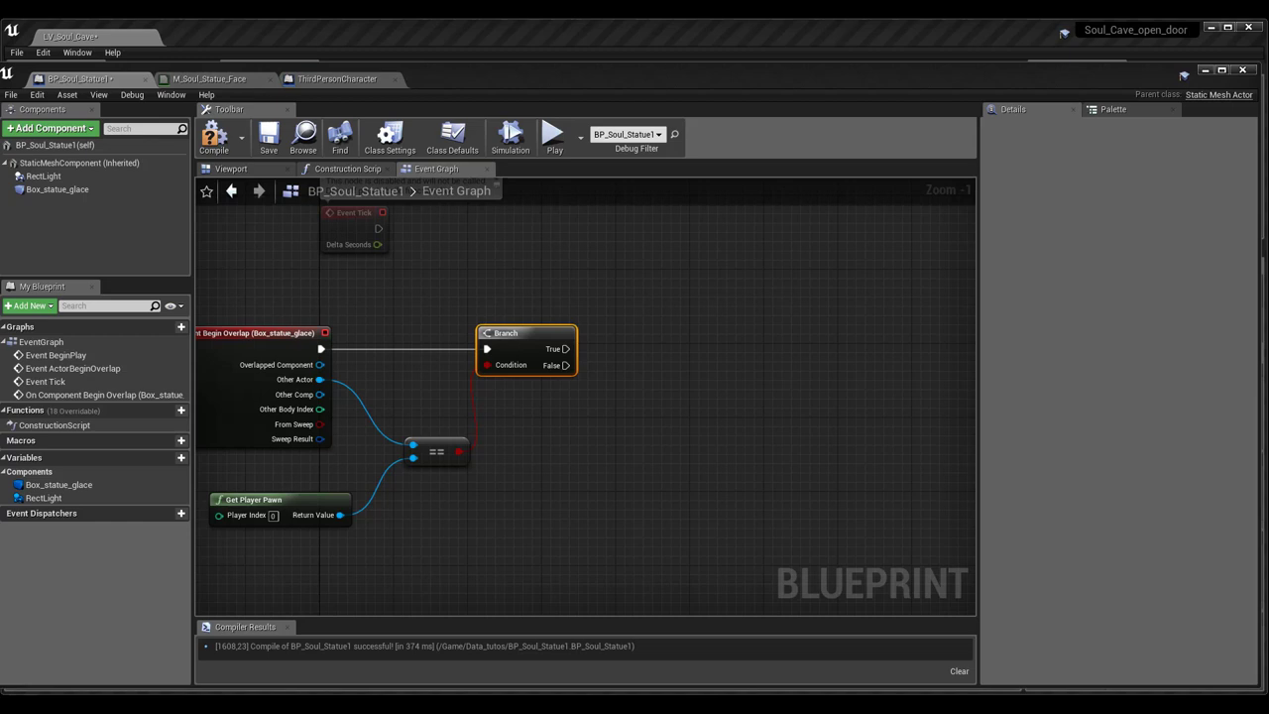
Step: Add Cast To ThirdPersonCharacter on Branch True, wire the player pawn into Object, and compile
drag(565, 349, 634, 352)
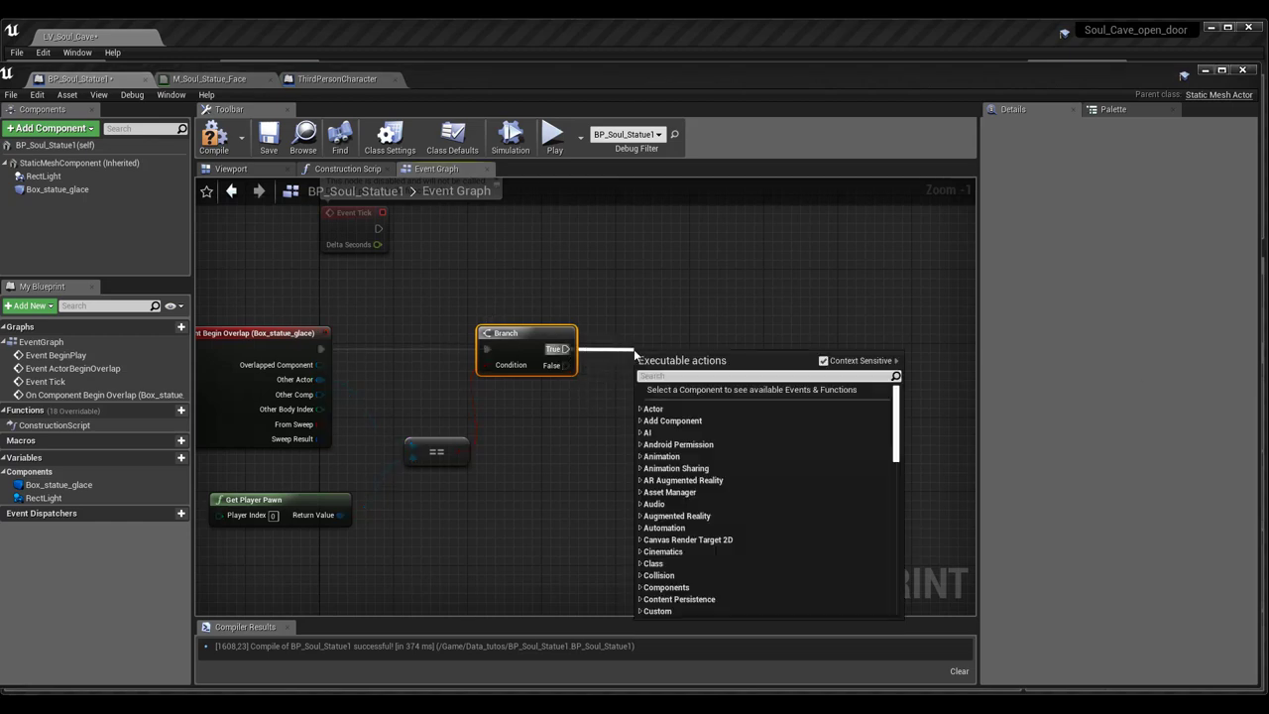
text(cast)
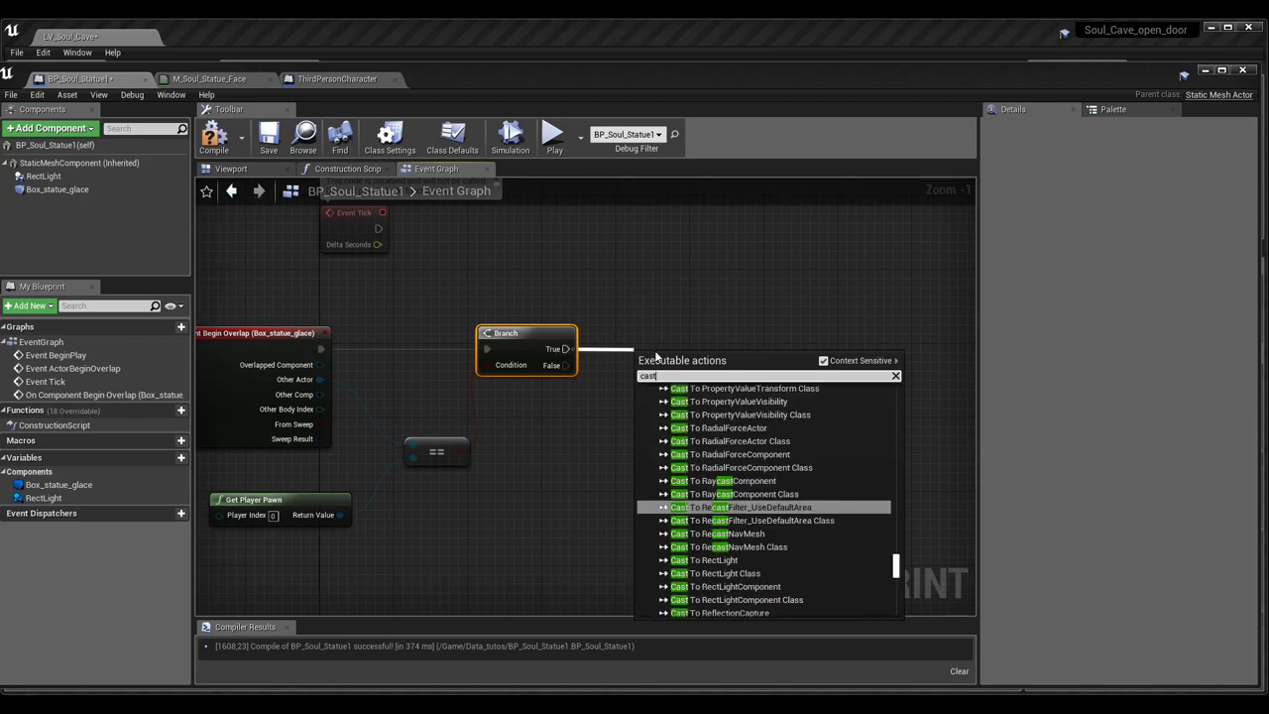
text(to )
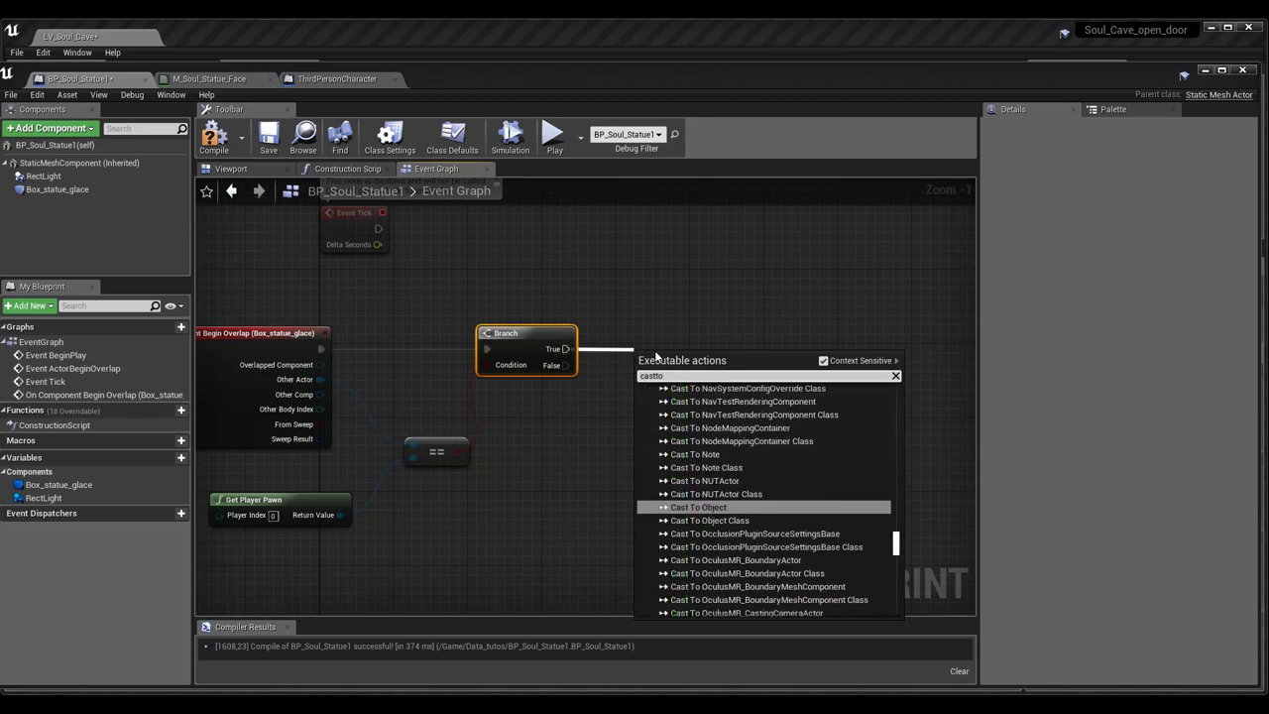
text(thi)
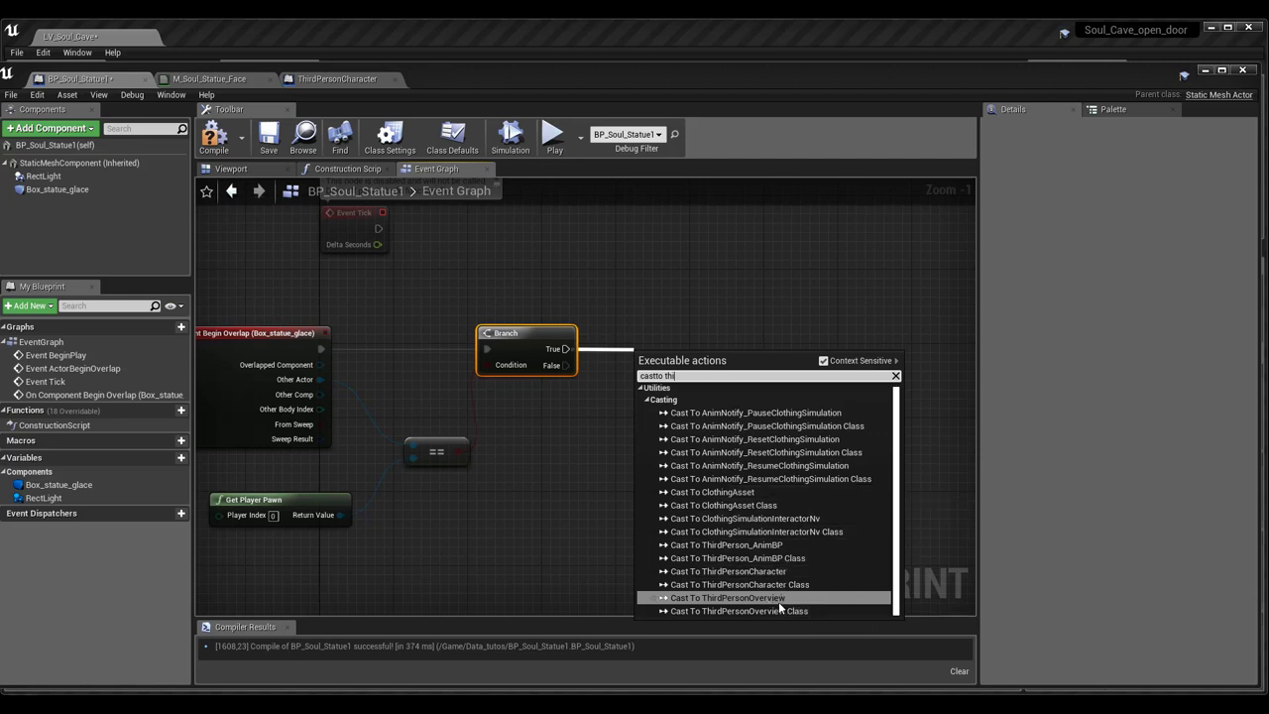
click(728, 571)
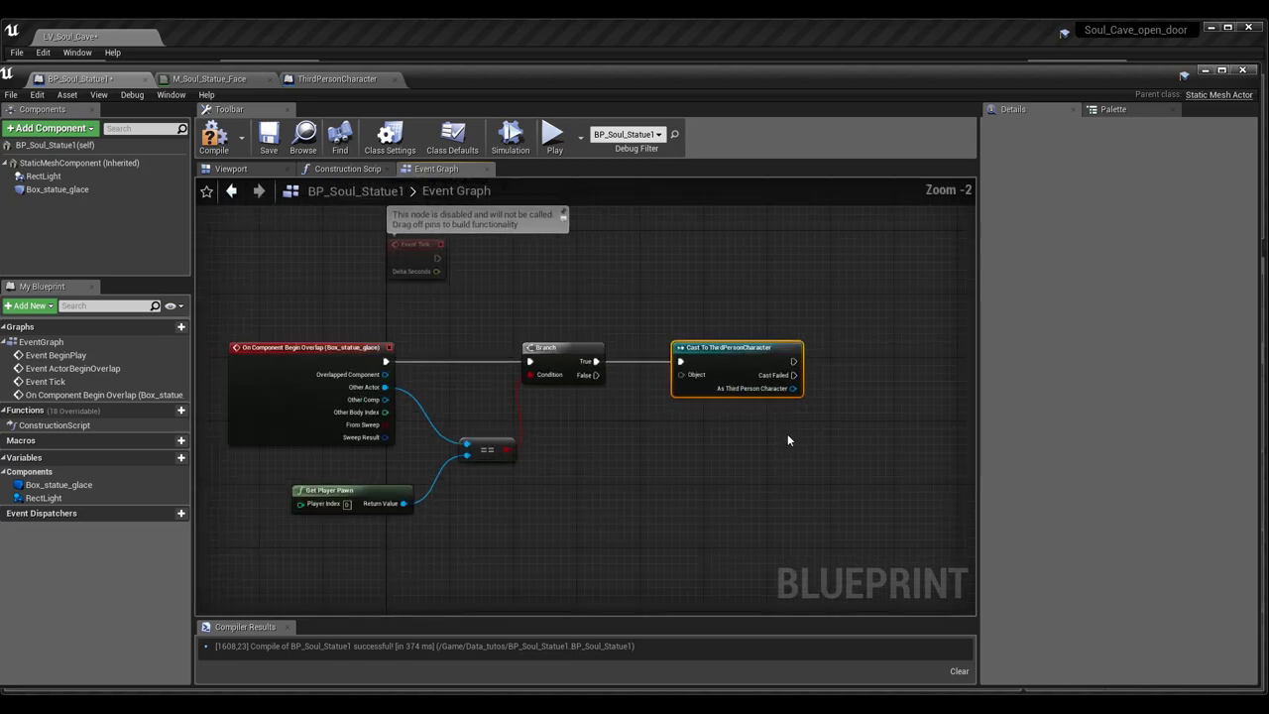
right_drag(794, 438, 663, 445)
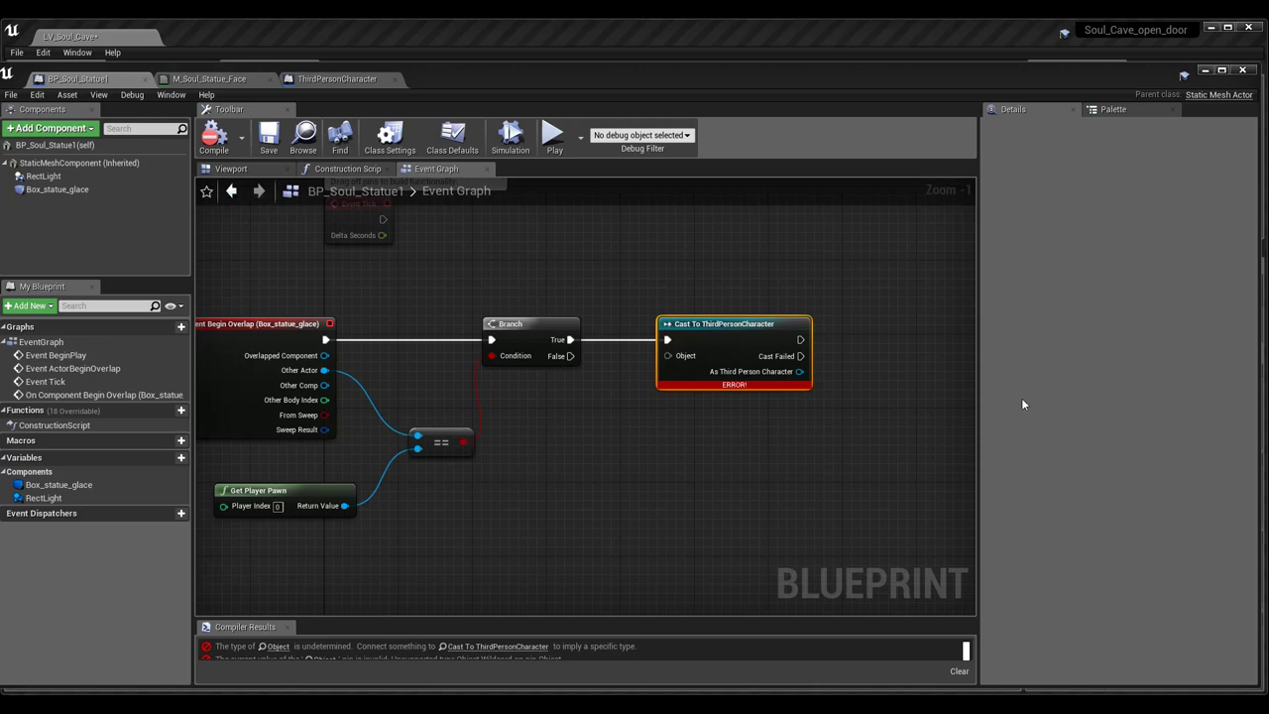
drag(667, 356, 340, 511)
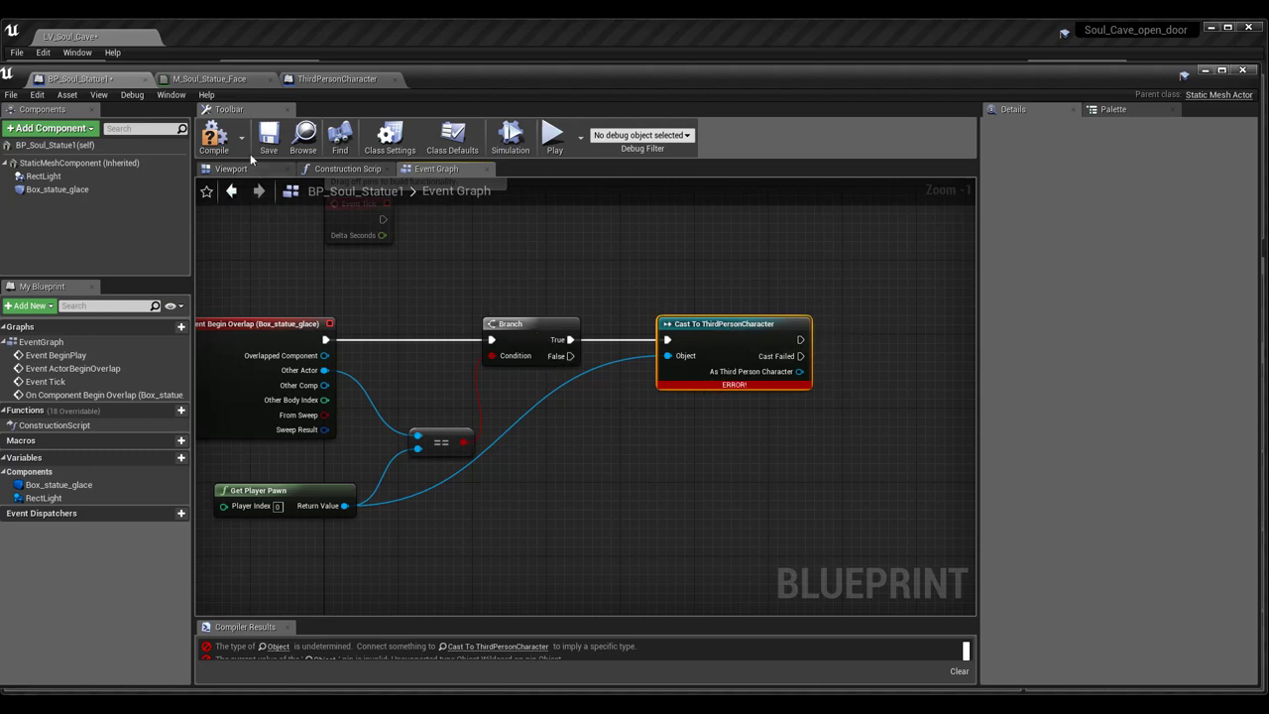
click(211, 142)
right_drag(687, 456, 498, 439)
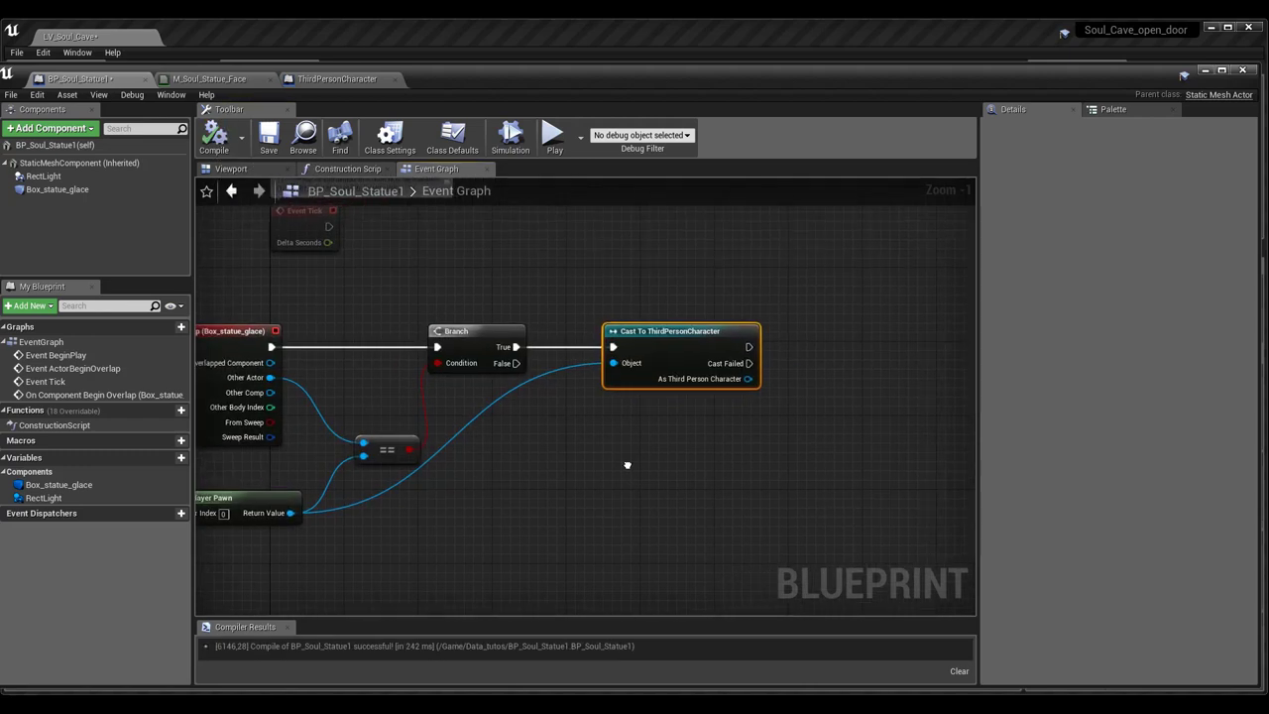
drag(613, 354, 683, 371)
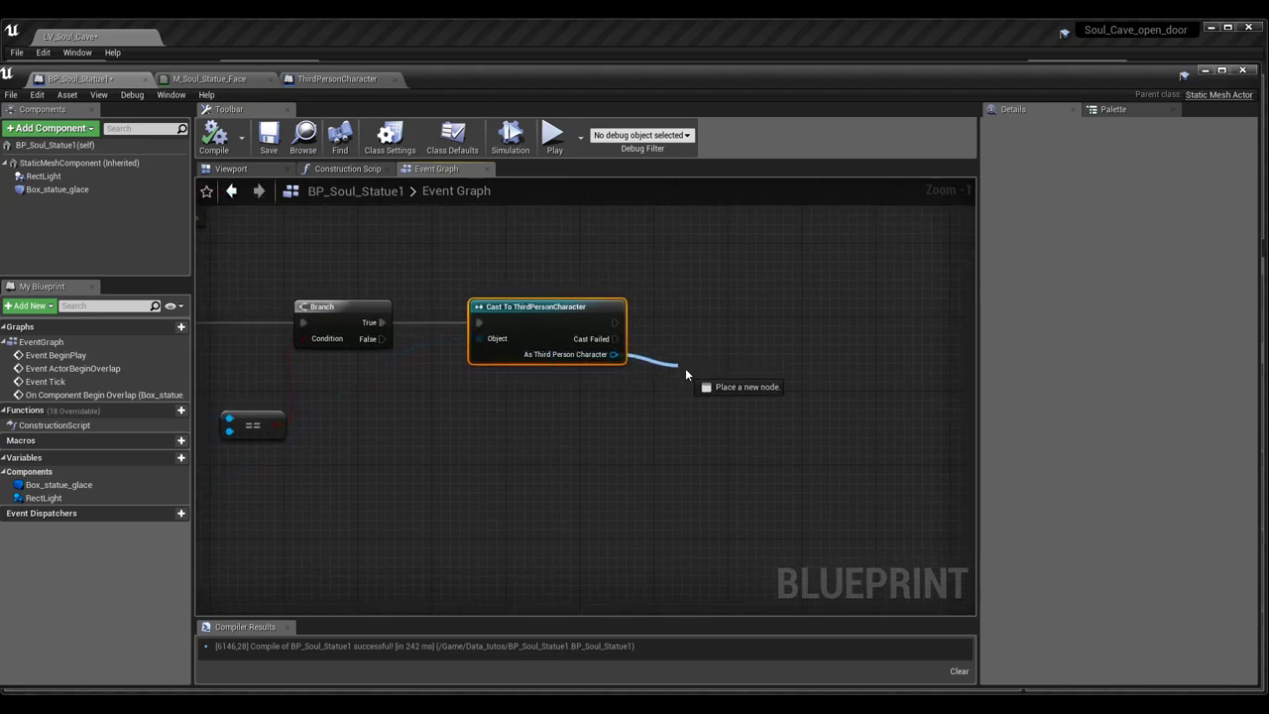
click(650, 399)
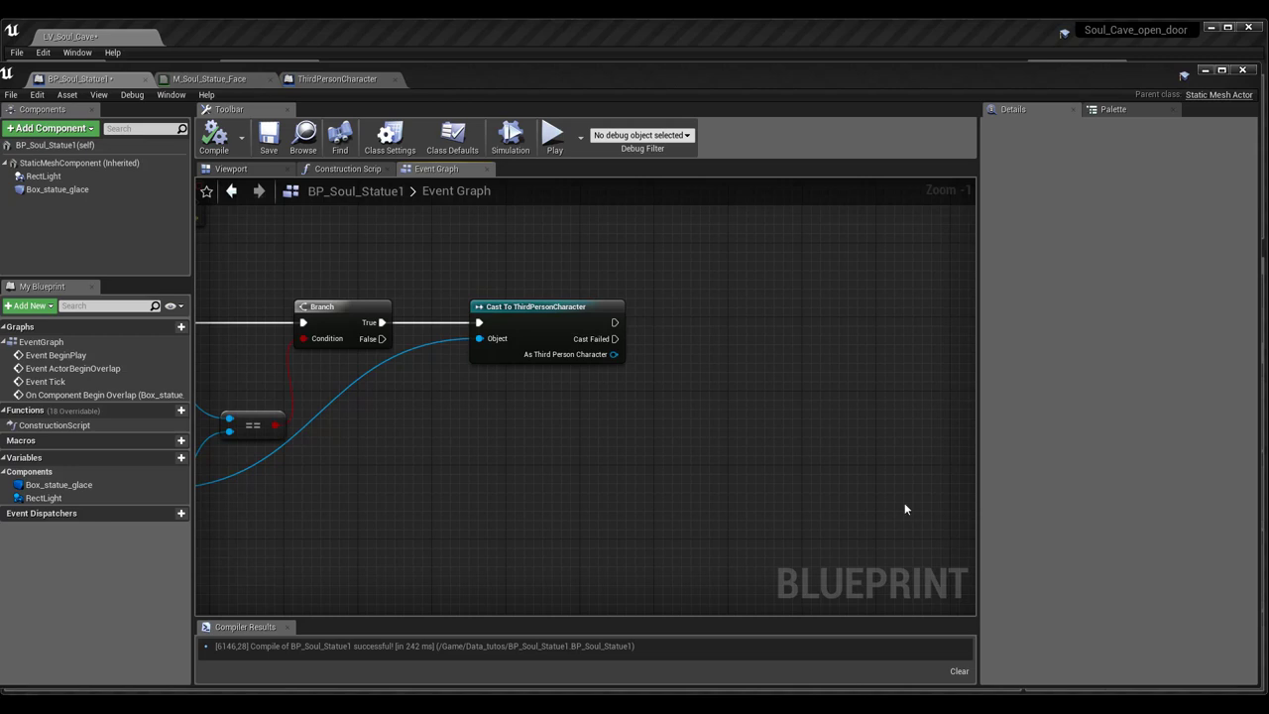
Step: Chain a SET Energie Glace node after the cast, targeting the character and assigning 10
drag(613, 354, 704, 405)
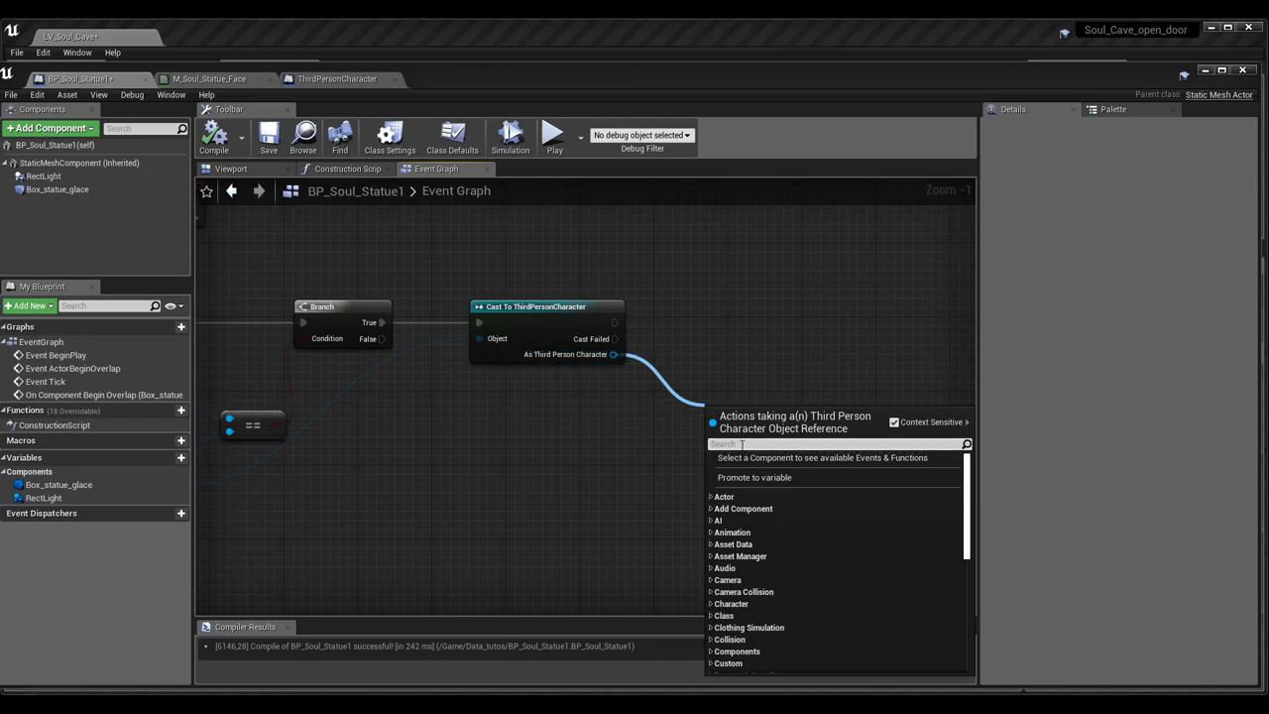
text(energie)
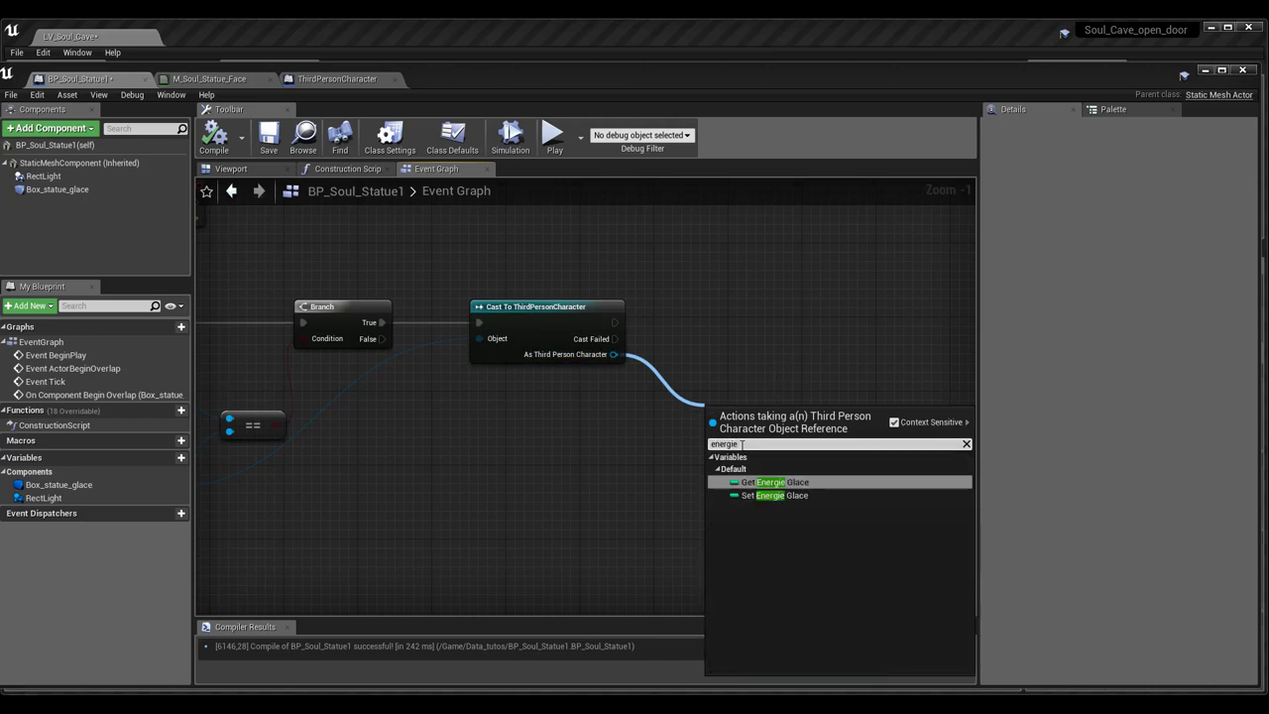
click(786, 495)
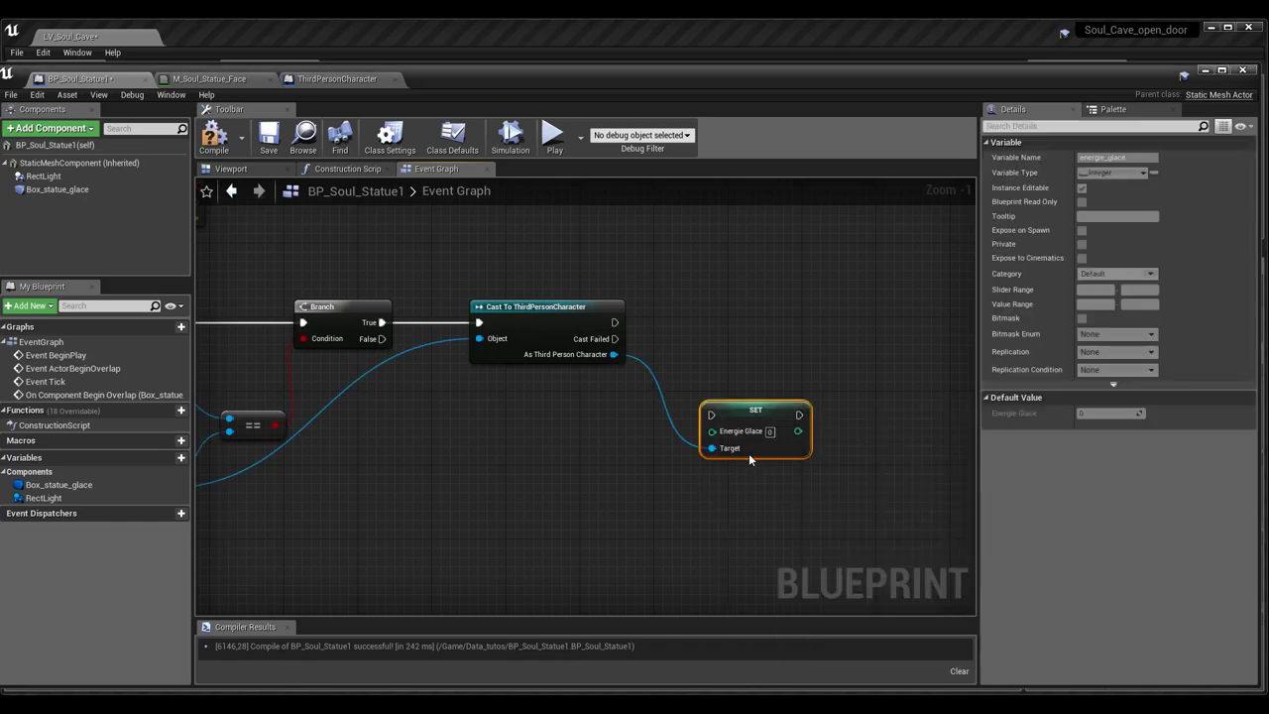
drag(739, 382, 738, 317)
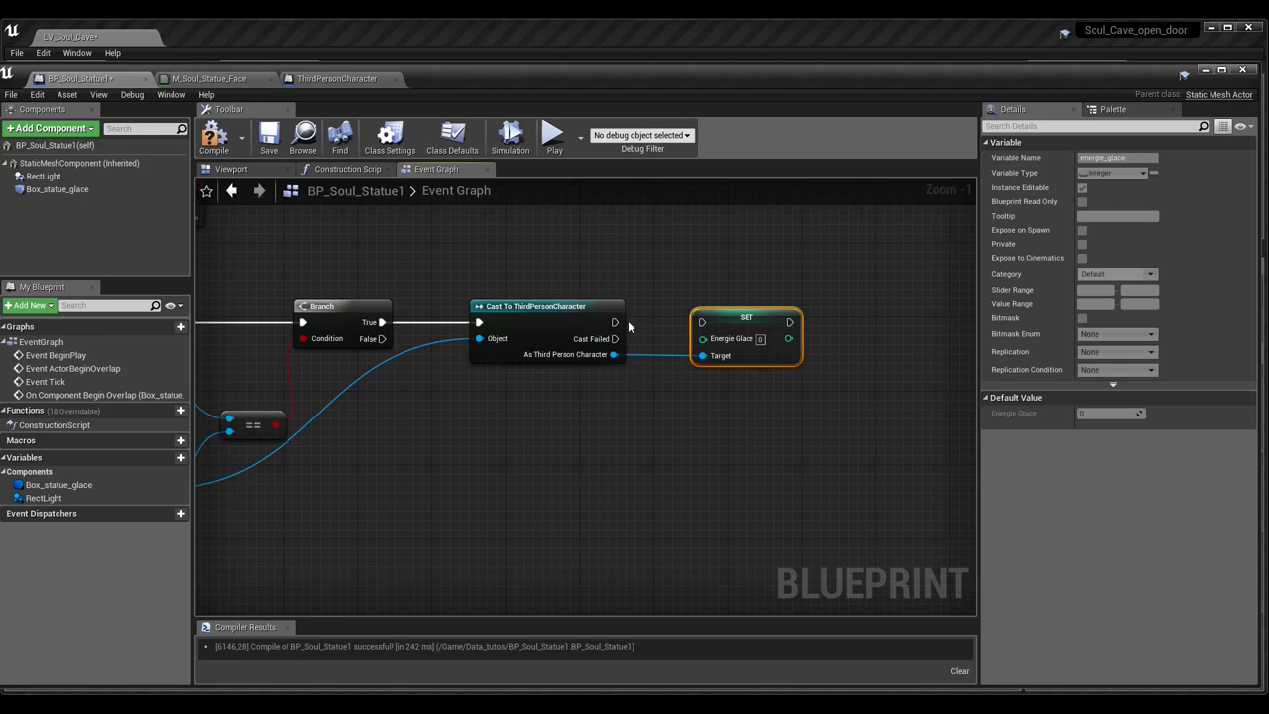
drag(615, 322, 702, 322)
text(10)
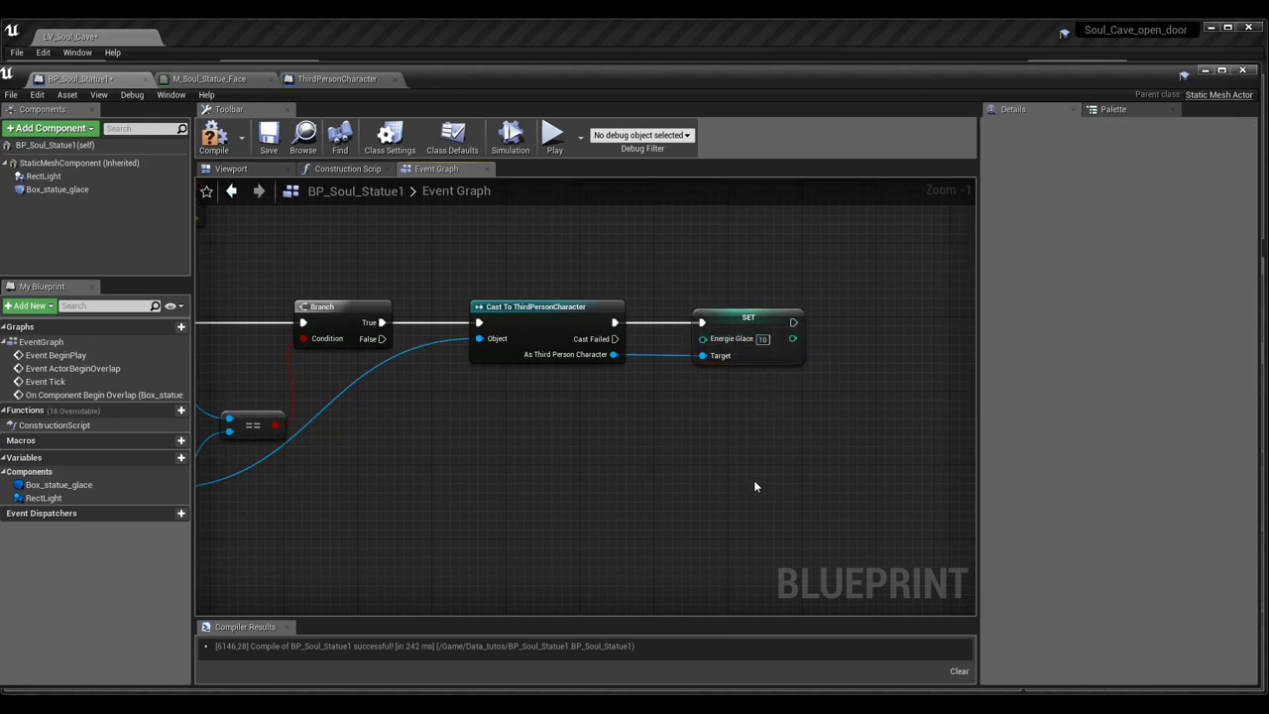
drag(737, 319, 880, 331)
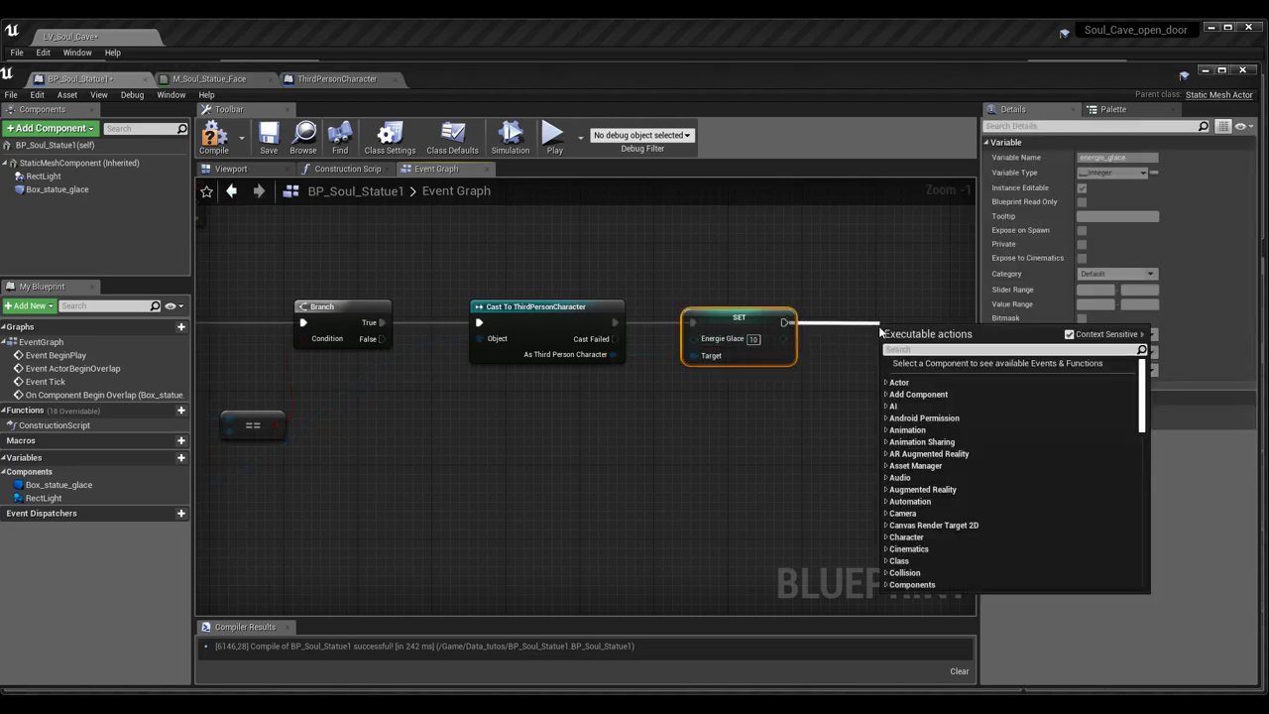
Step: Add a Print String after the SET, feed it the Energie Glace value, and compile
text(print)
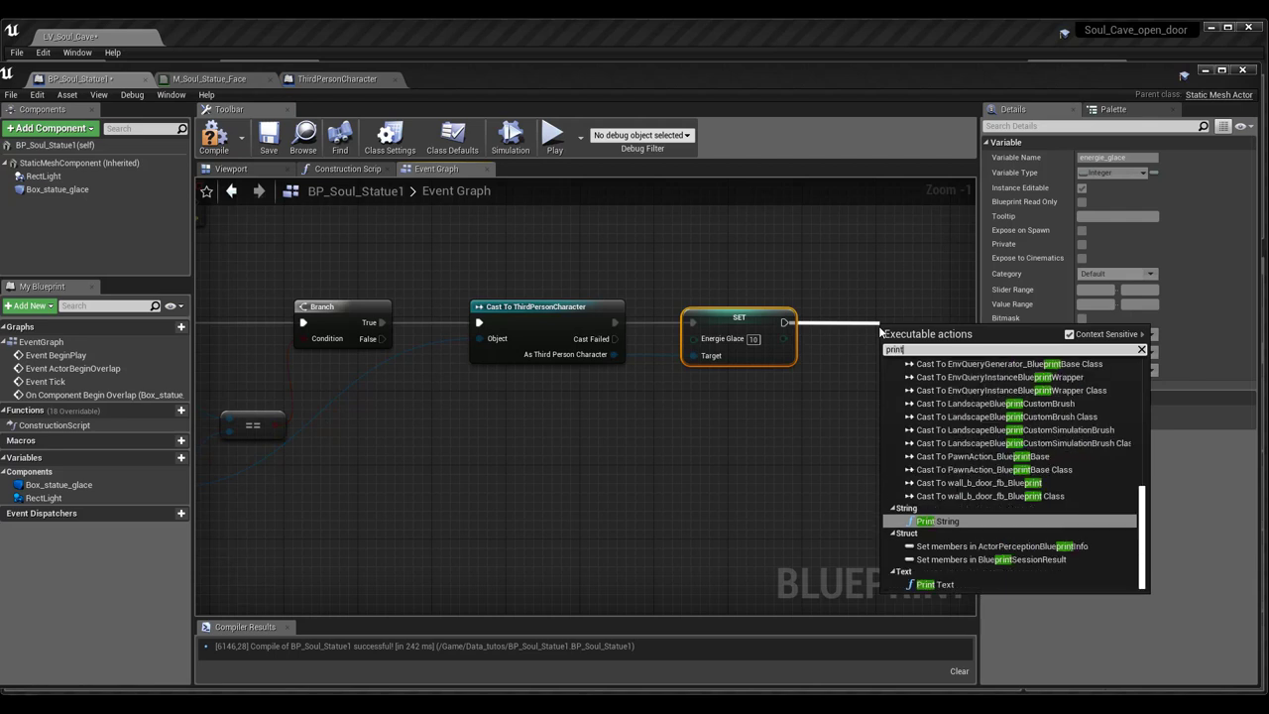
click(934, 521)
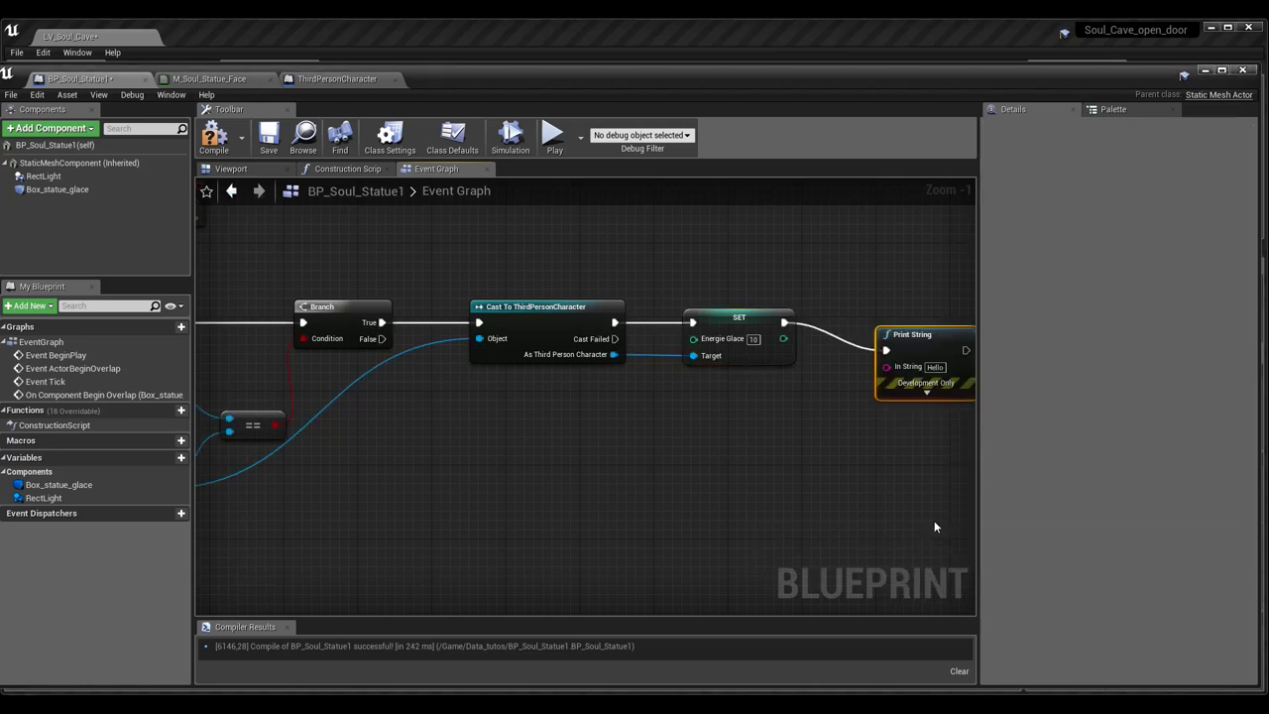
drag(910, 338, 881, 308)
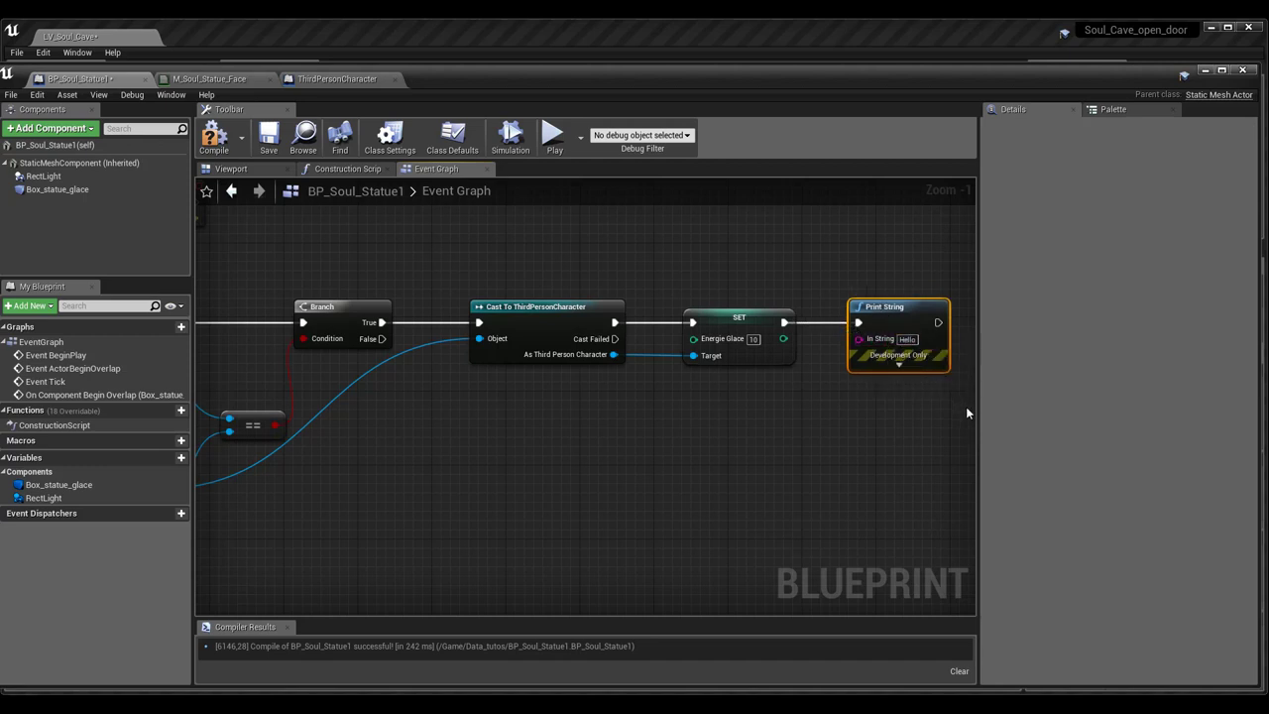
drag(976, 428, 999, 426)
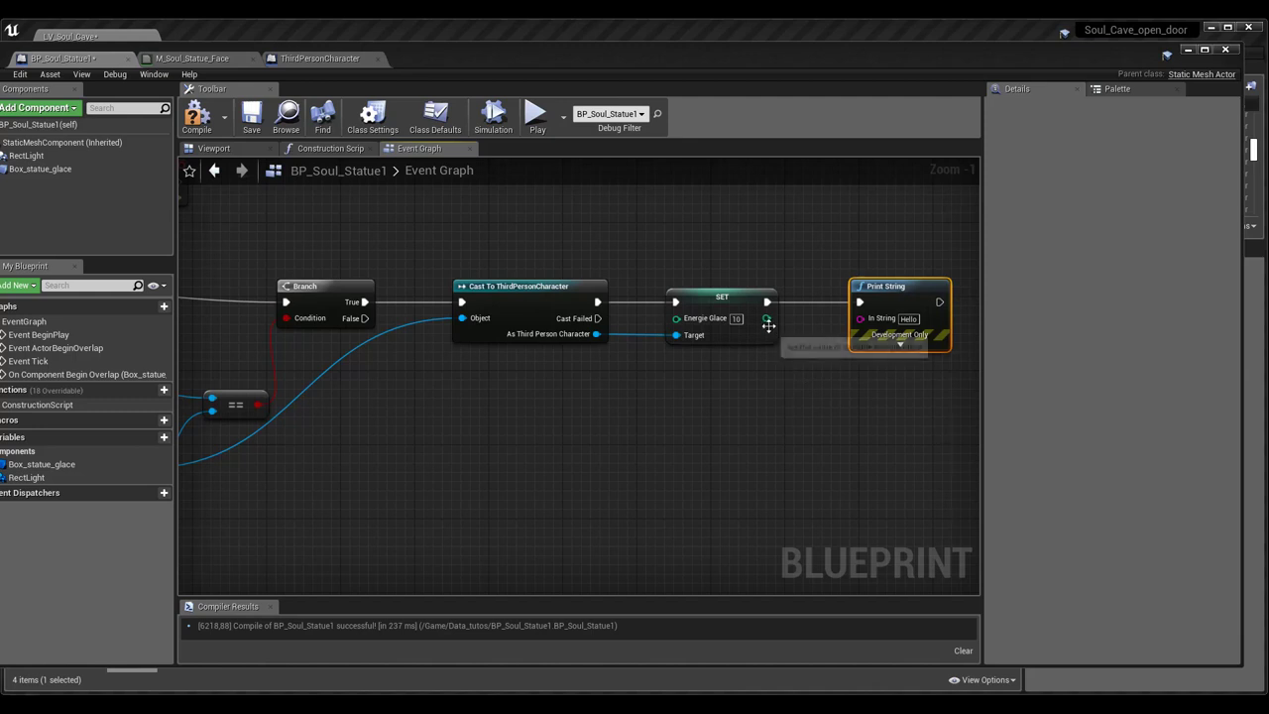
mouse_move(766, 318)
mouse_down()
mouse_move(781, 332)
mouse_move(859, 324)
mouse_up()
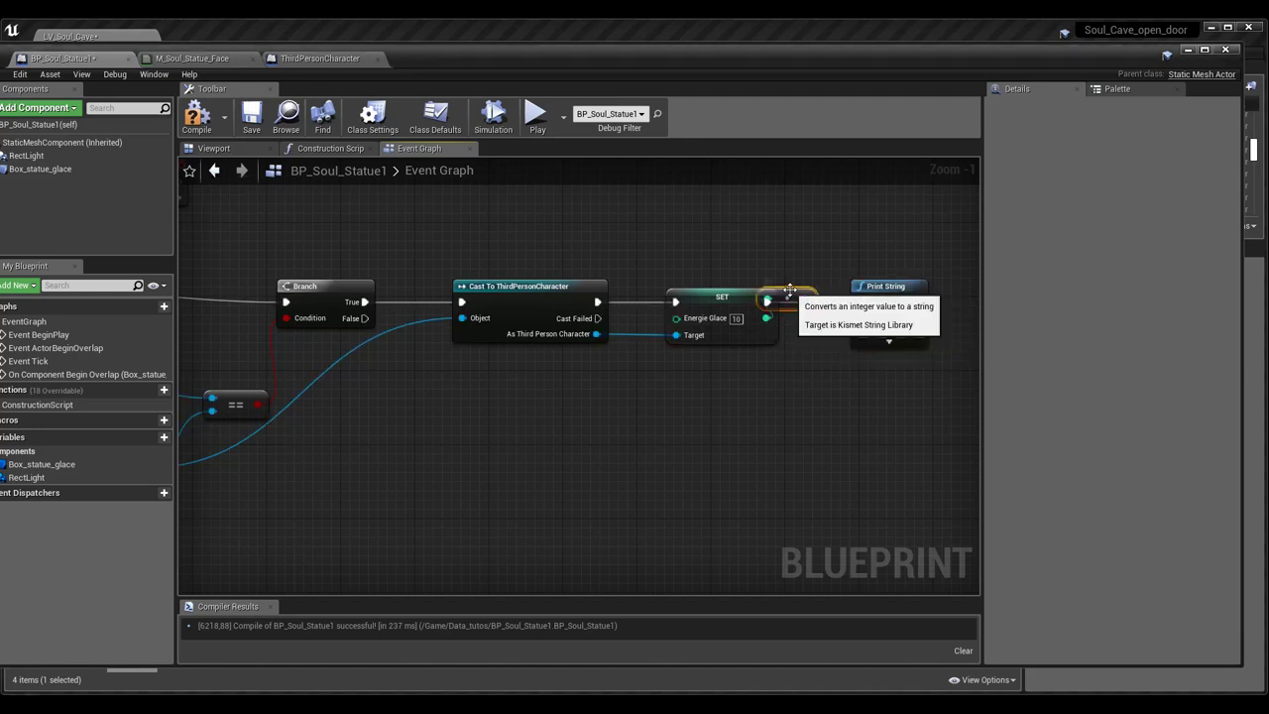
drag(795, 298, 817, 391)
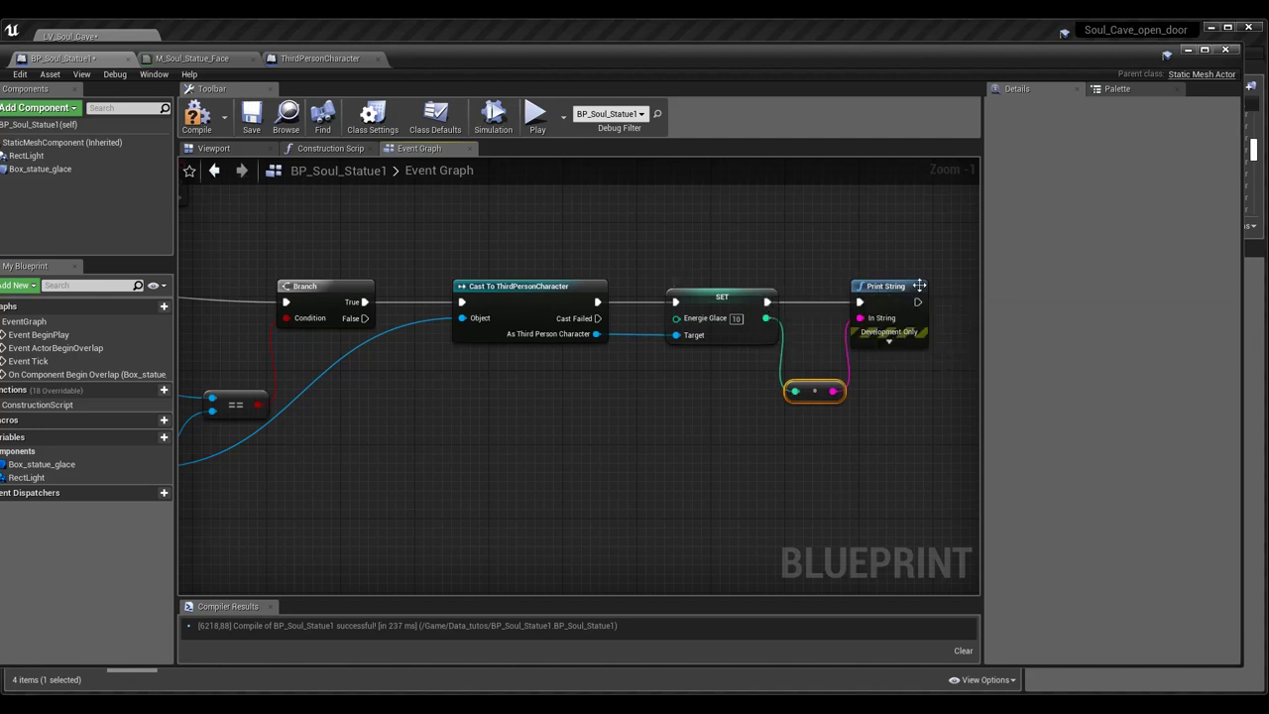
click(200, 129)
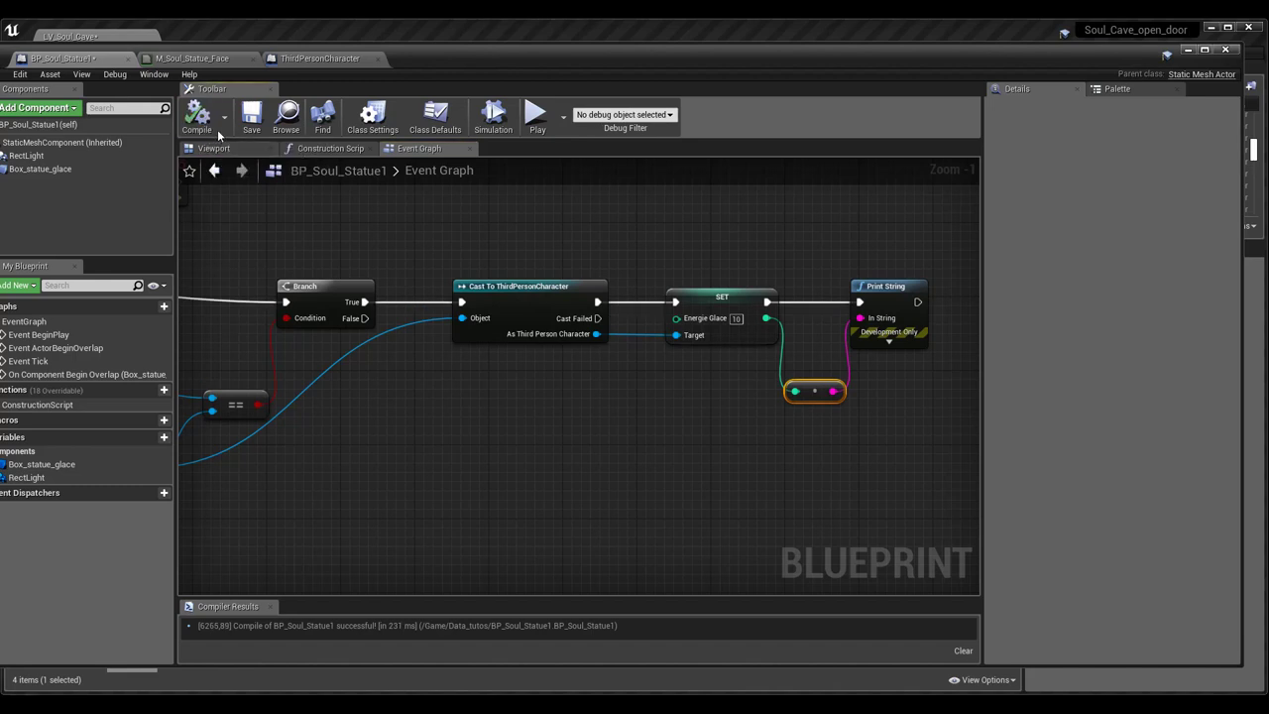
Step: Expand Print String's advanced options, tidy the conversion, print and SET nodes, and recompile
click(886, 343)
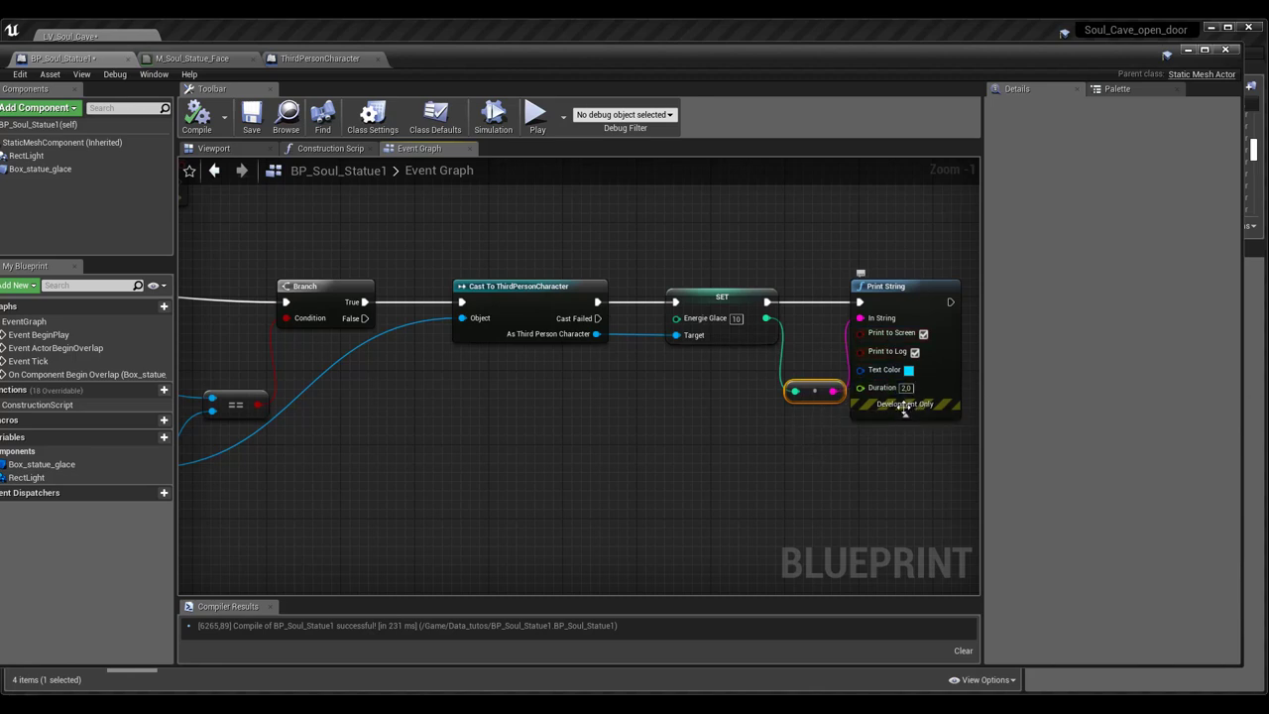
drag(813, 385, 796, 367)
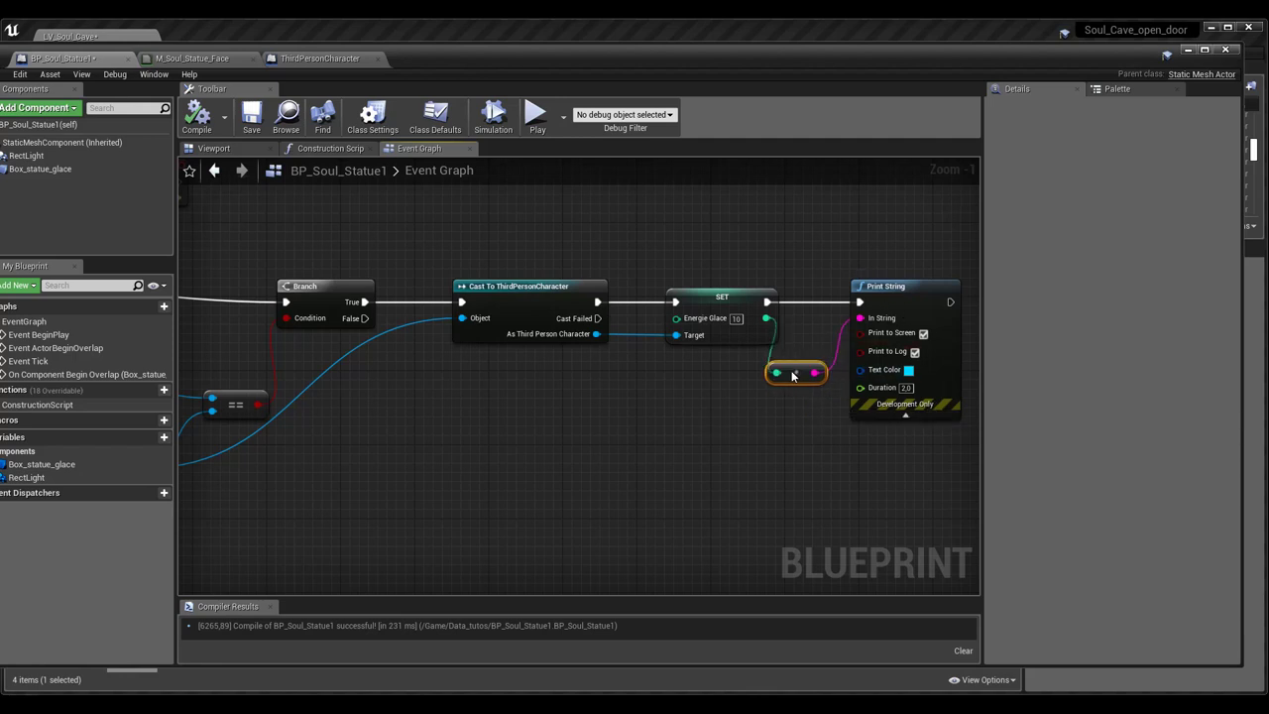
drag(917, 290, 926, 272)
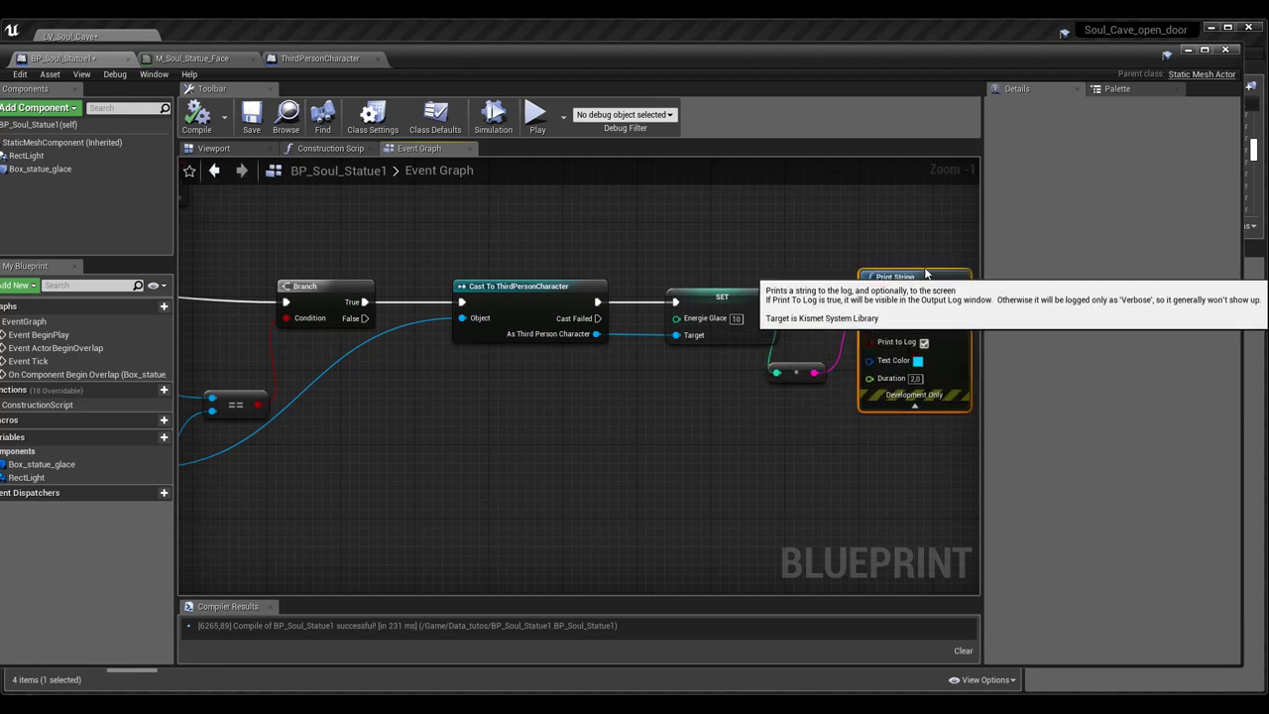
mouse_move(733, 297)
mouse_down()
mouse_move(706, 290)
mouse_move(715, 298)
mouse_up()
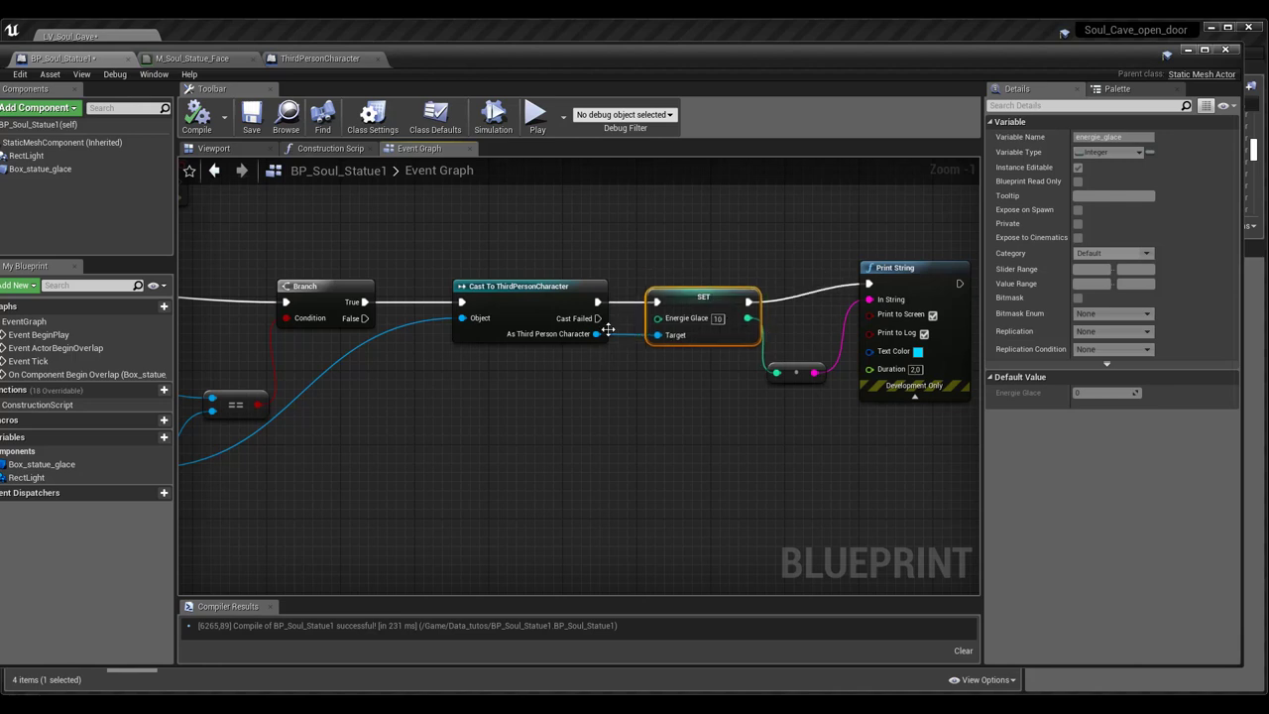
click(198, 121)
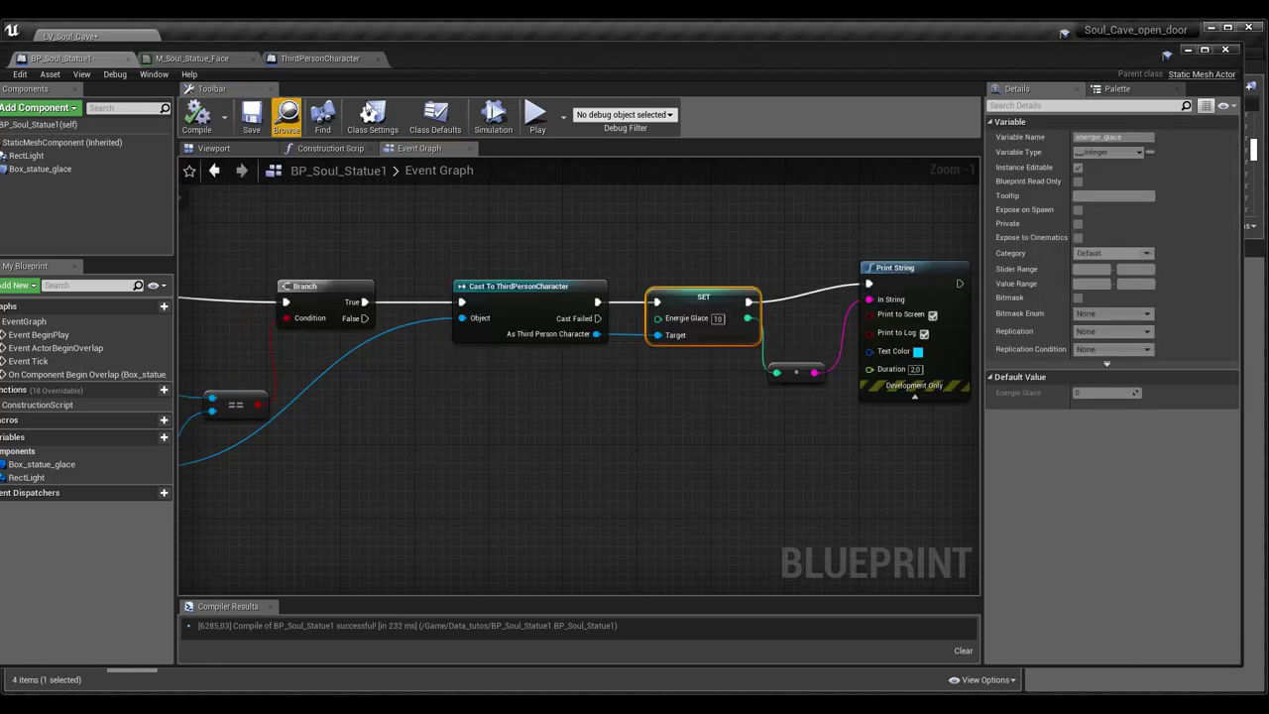
Step: Play the level, walk the character to the statue to see 10 printed, then return to the blueprint
double_click(524, 68)
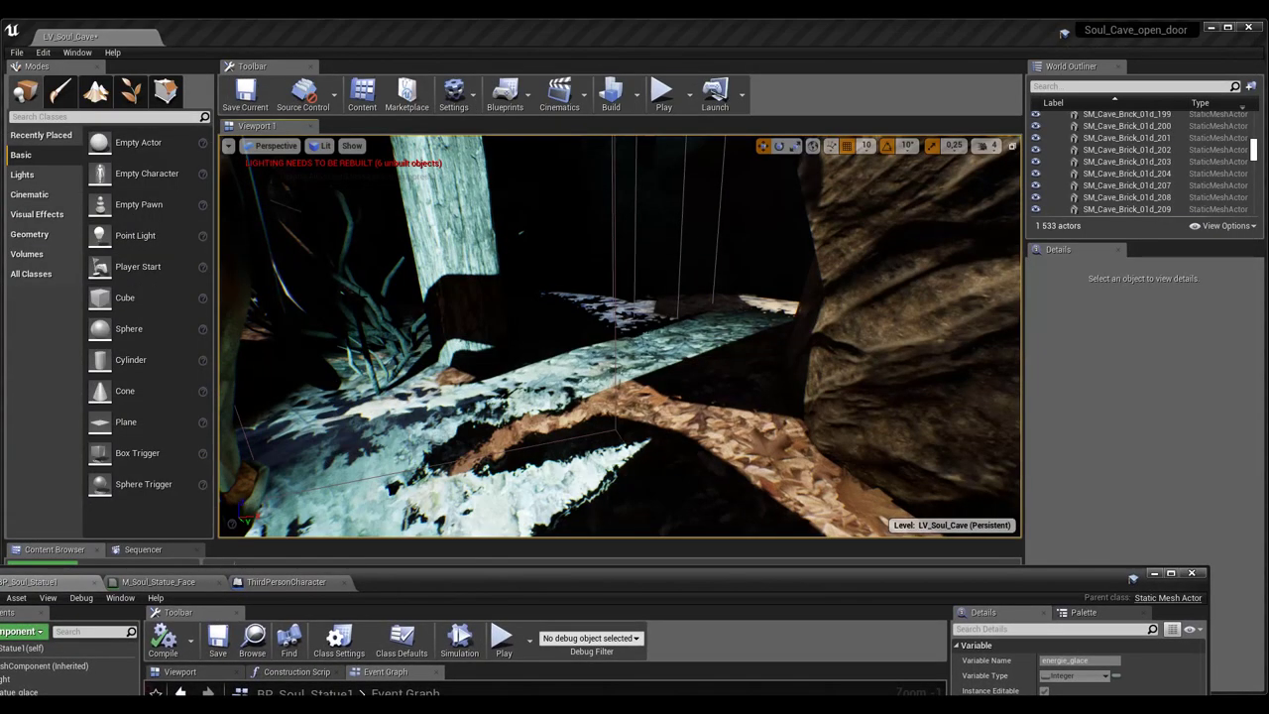
click(662, 93)
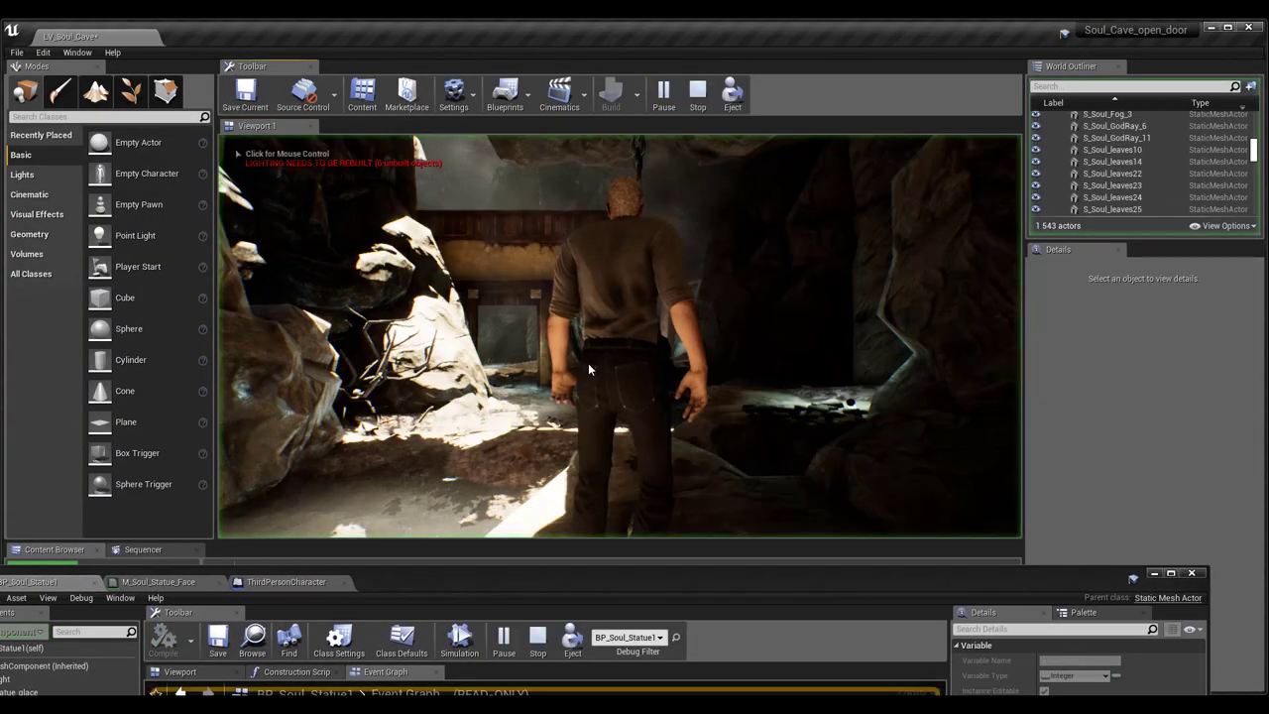
key(w)
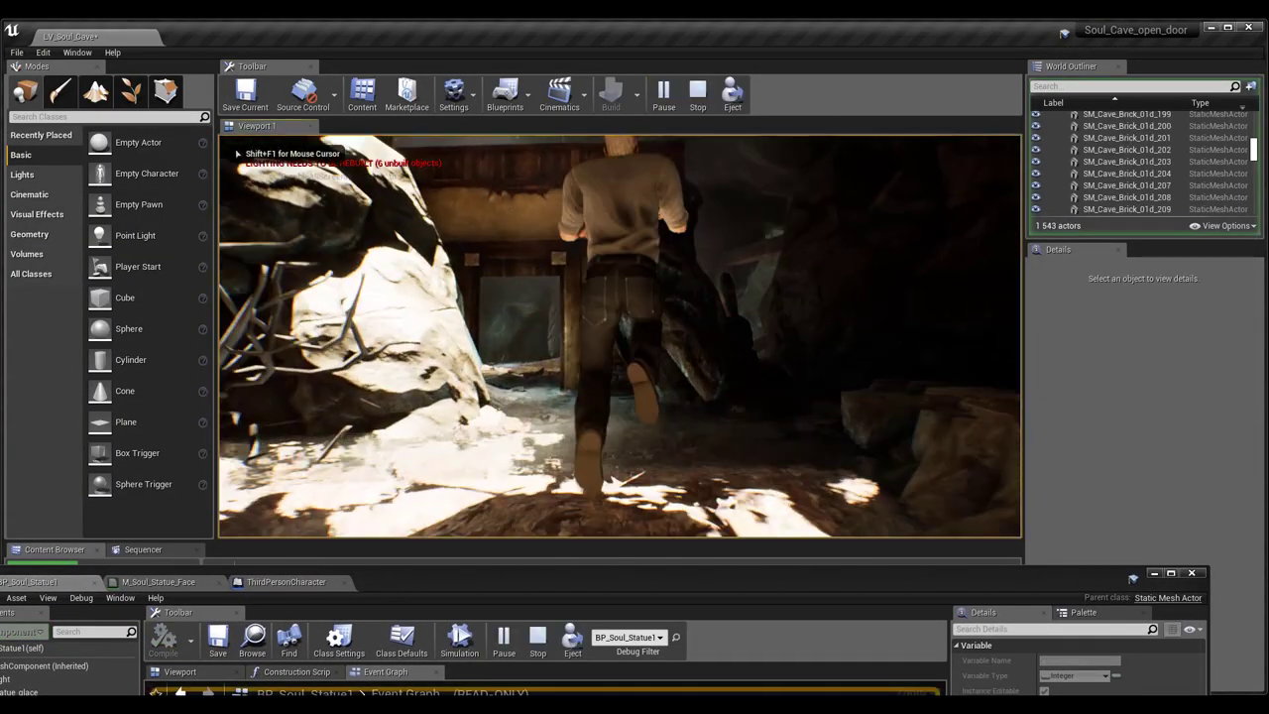
key(w)
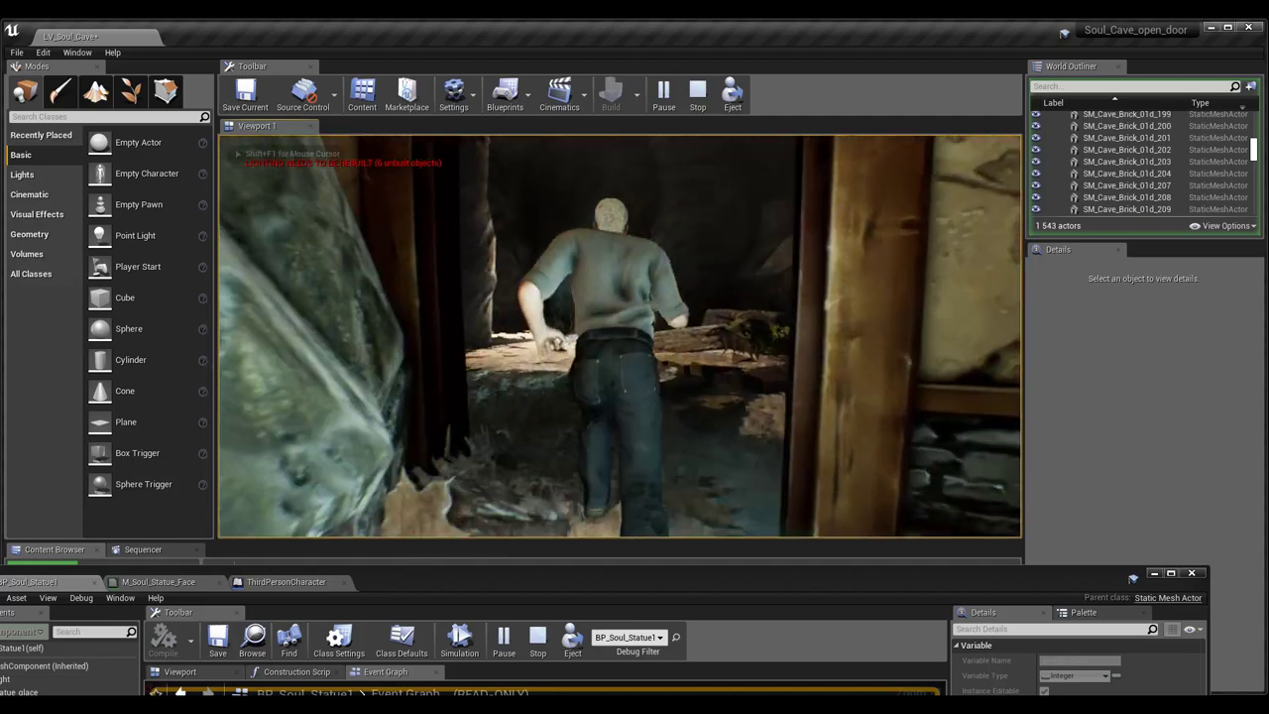
key(w)
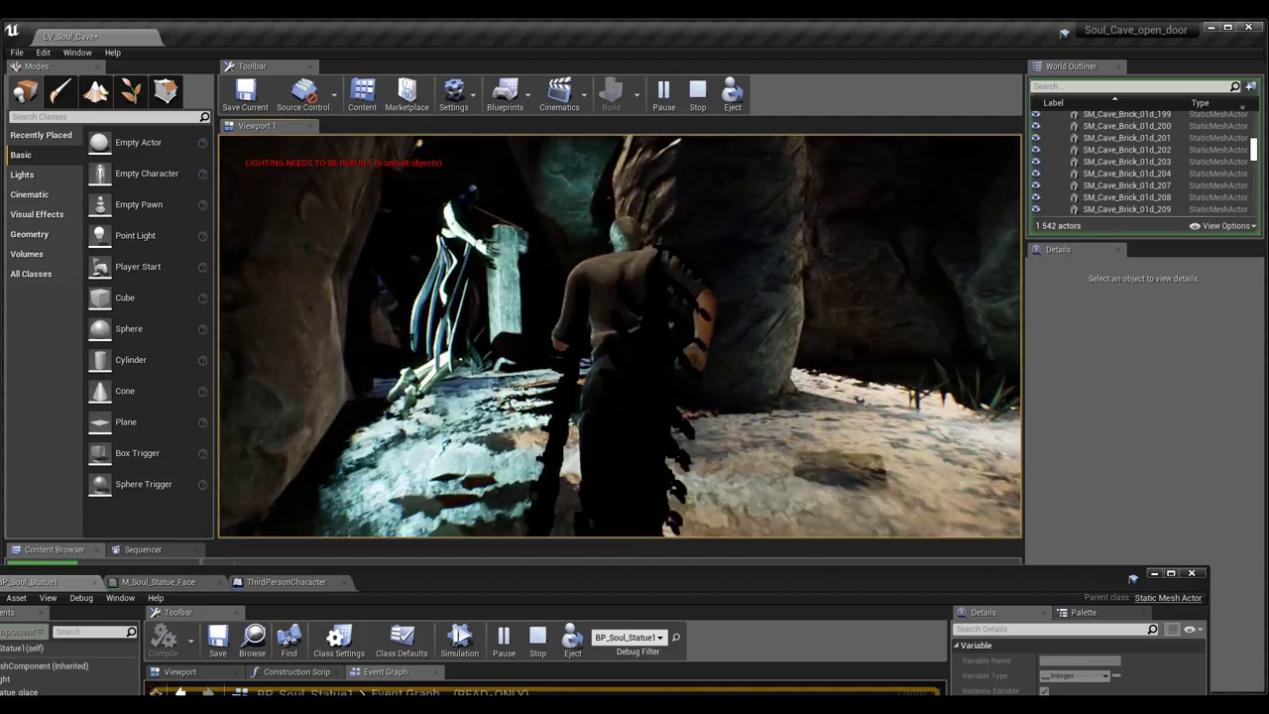
key(w)
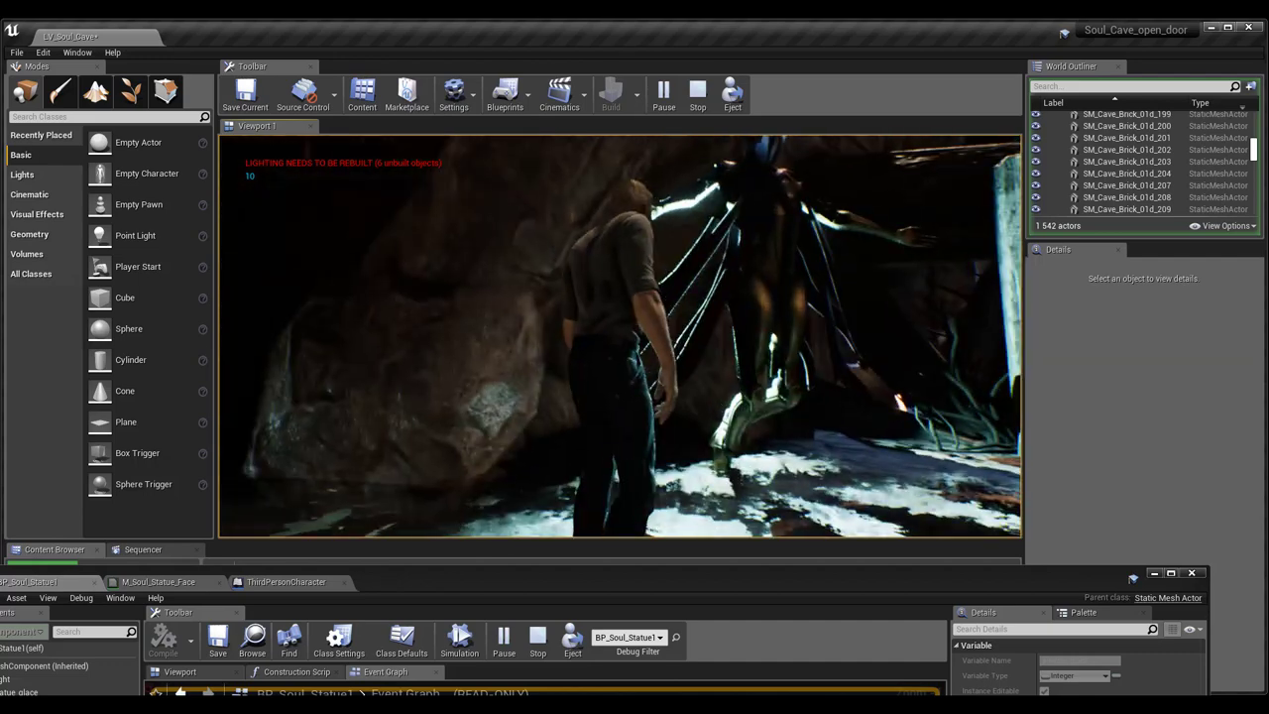
key(Escape)
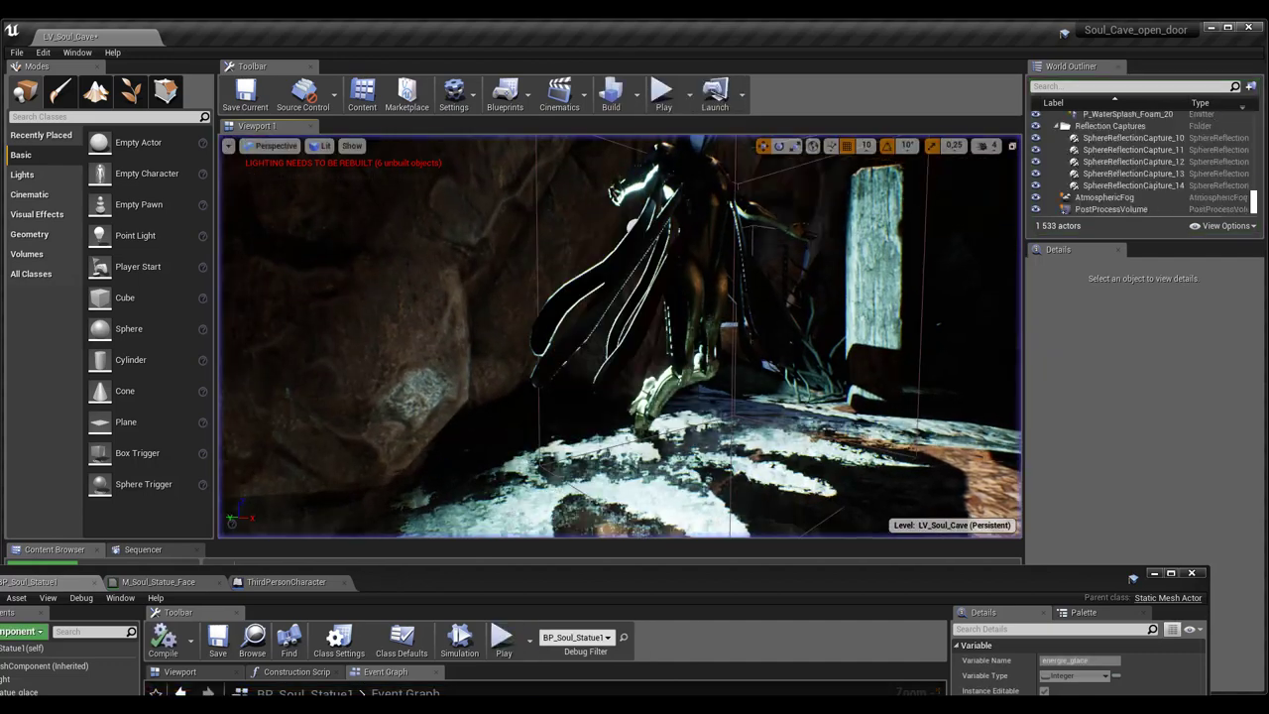
drag(632, 581, 658, 62)
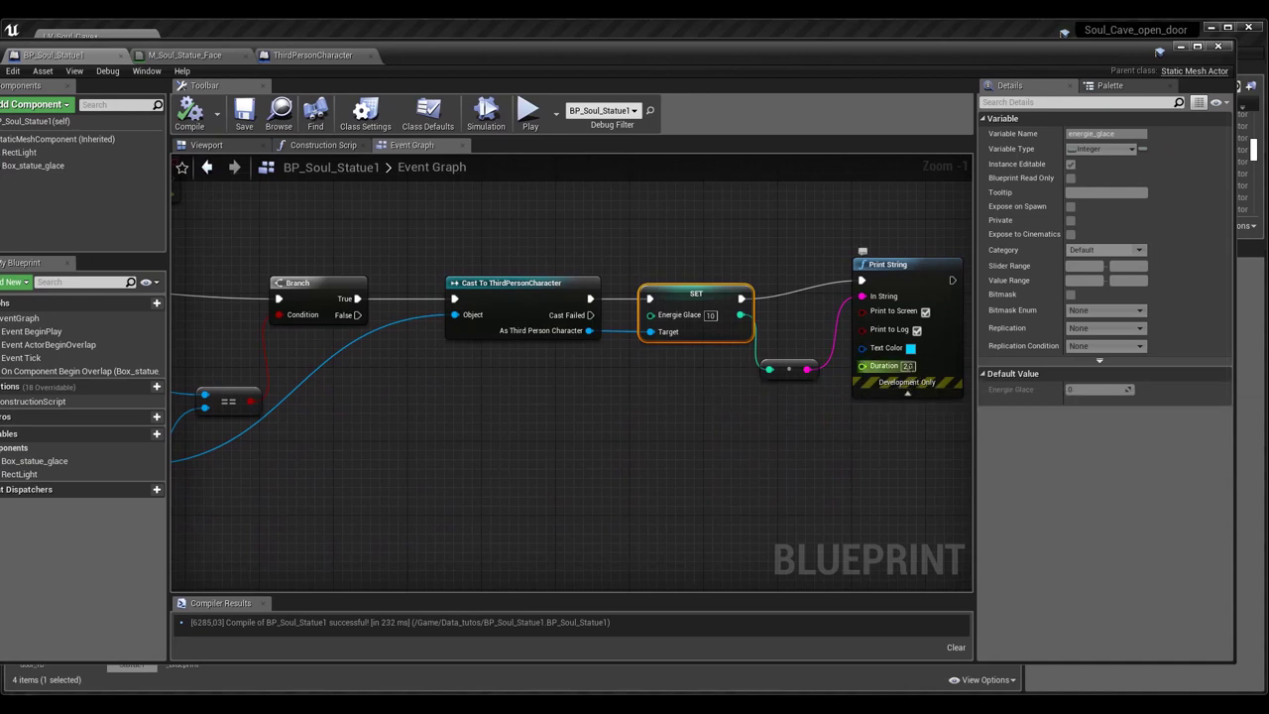
Step: Set the statue's Print String duration to 10 seconds, then add a Print String after SET Passage Porte
text(10)
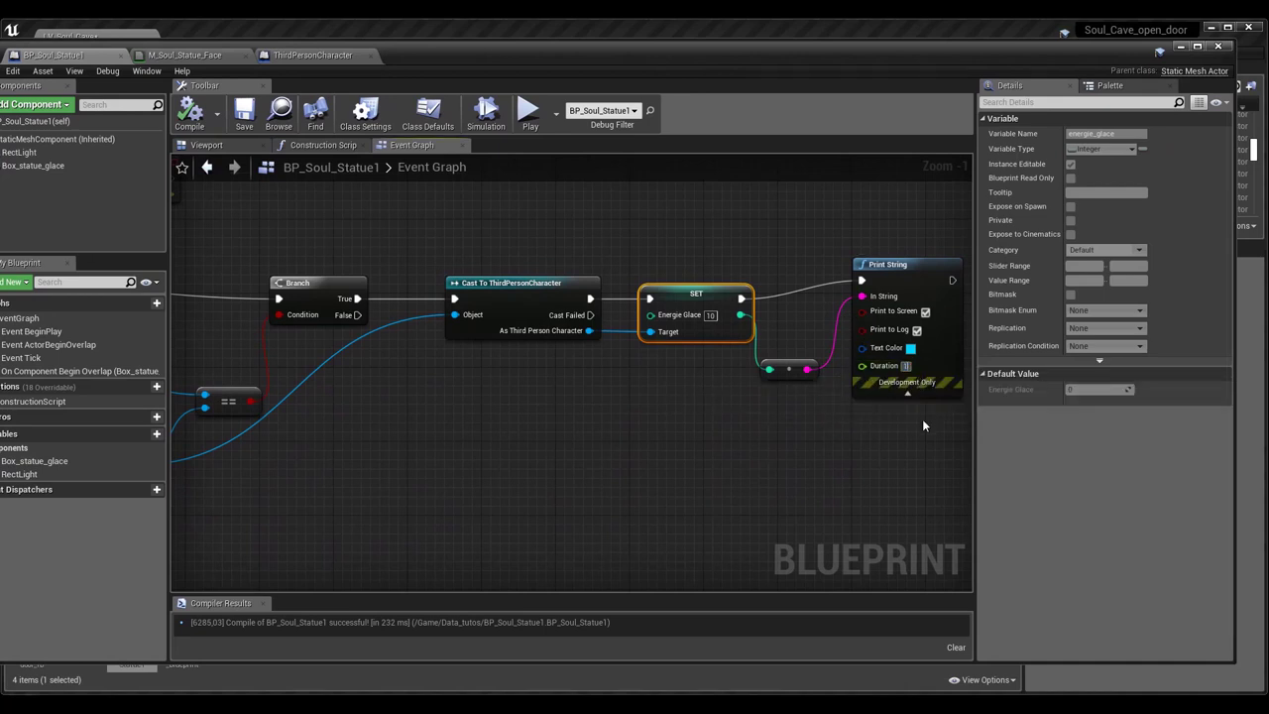
click(841, 443)
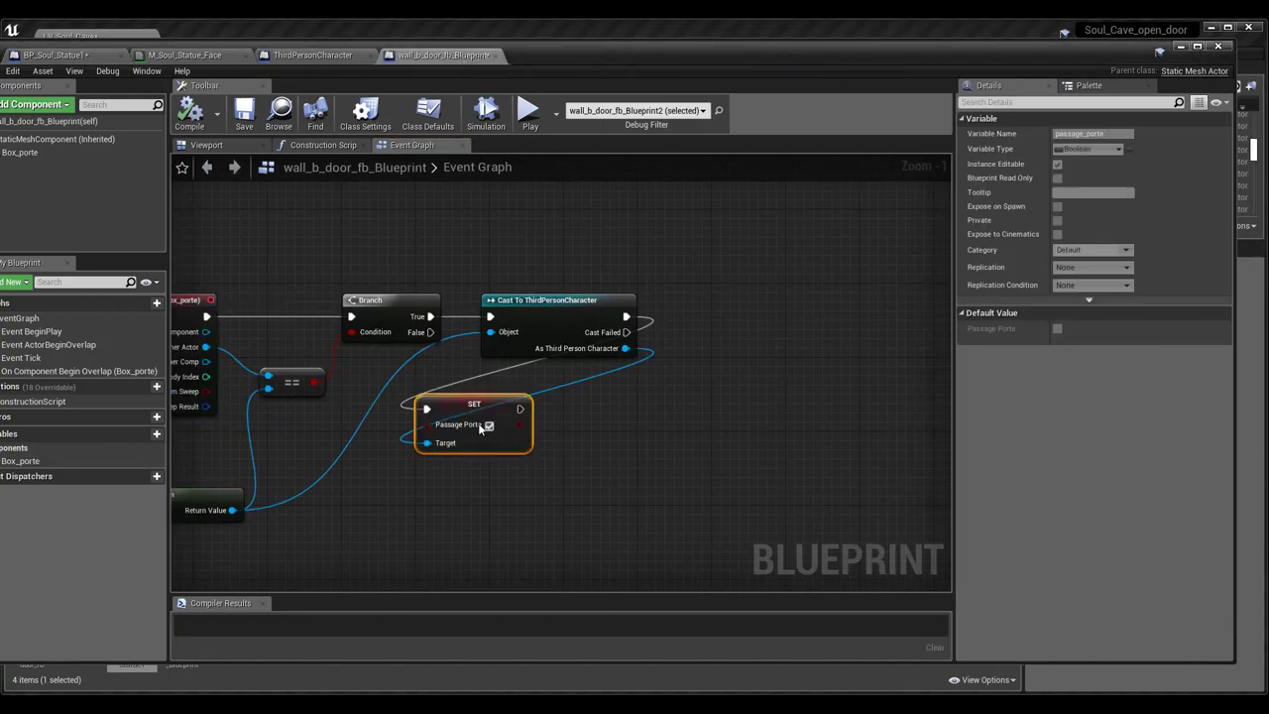
mouse_move(466, 406)
mouse_down()
mouse_move(726, 396)
mouse_move(759, 317)
mouse_up()
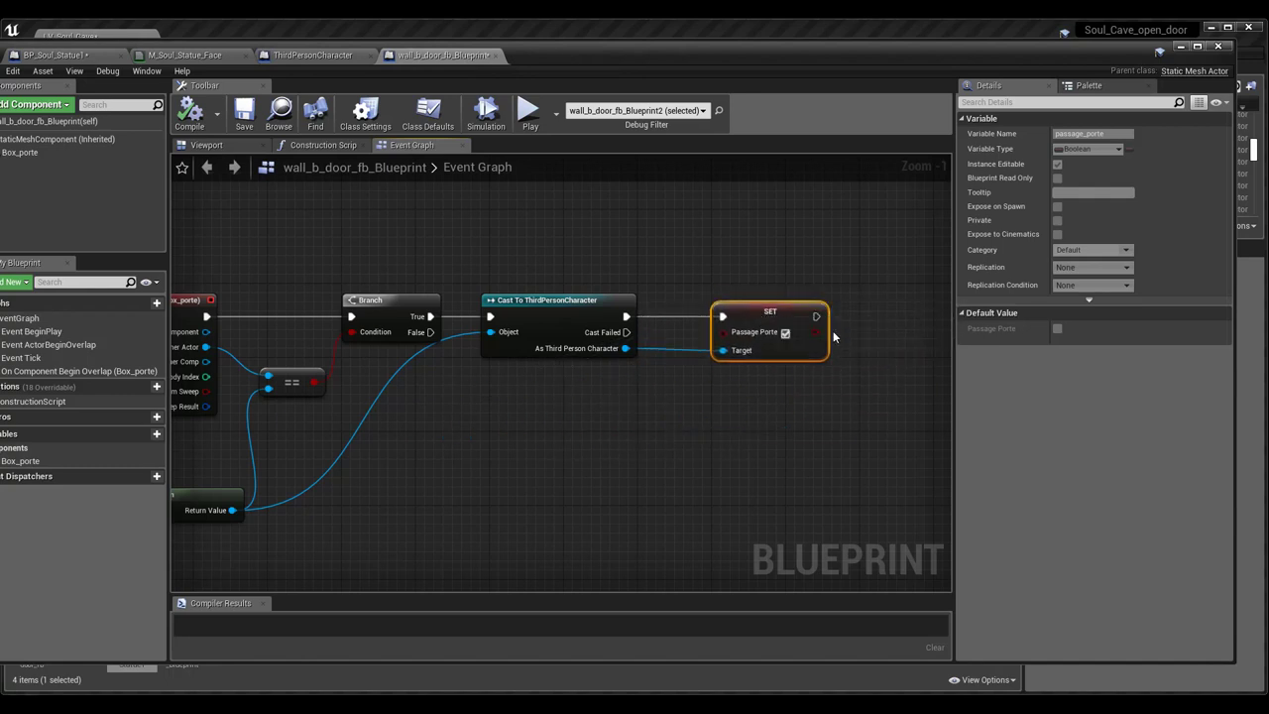
drag(815, 317, 871, 318)
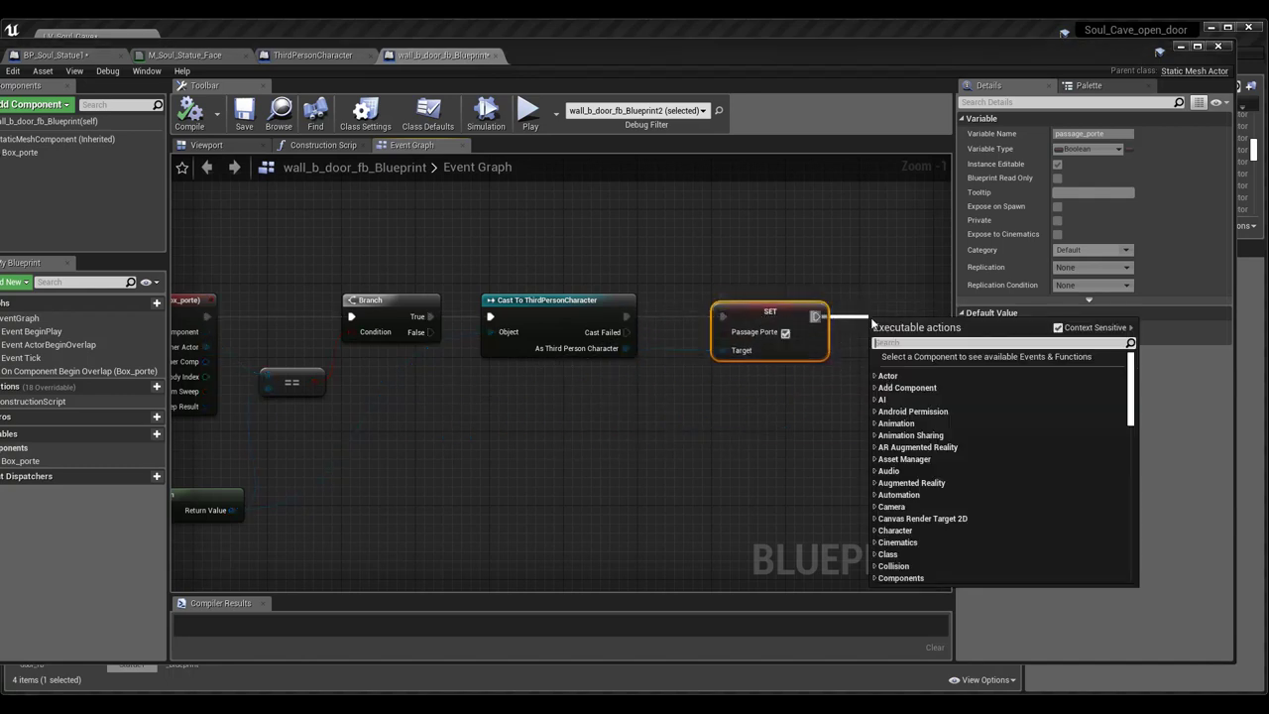
text(print)
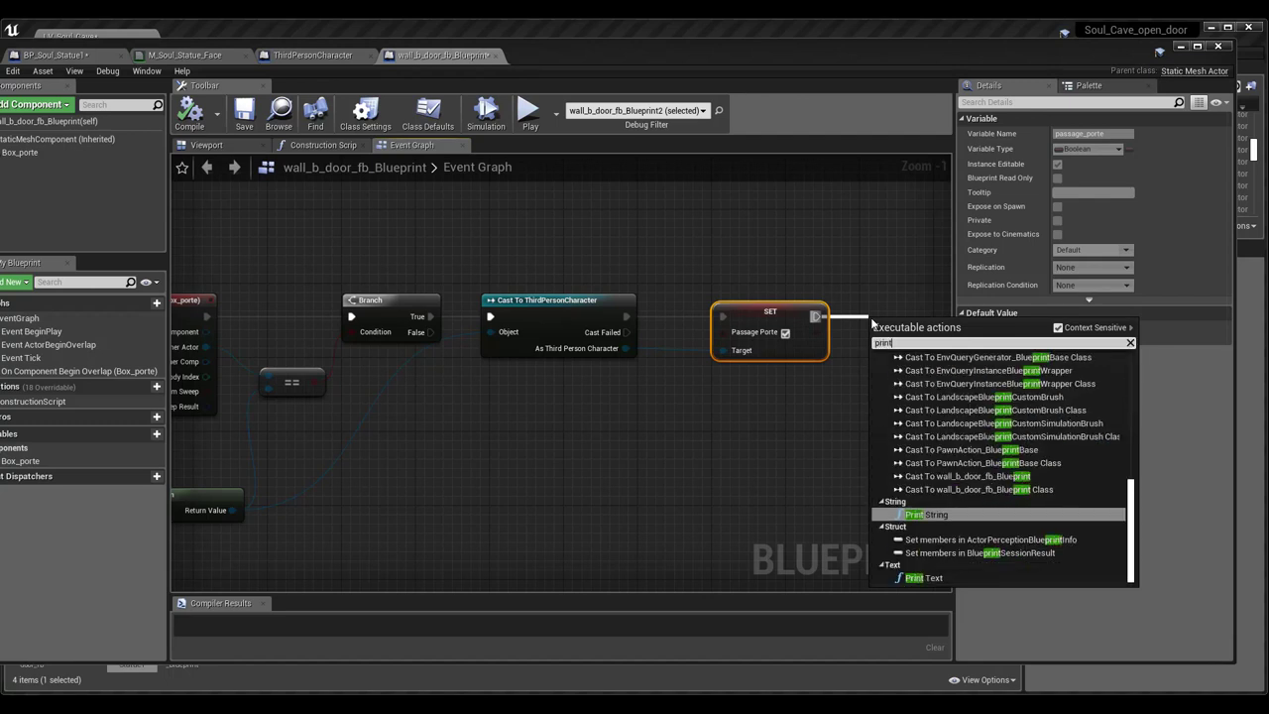
click(928, 514)
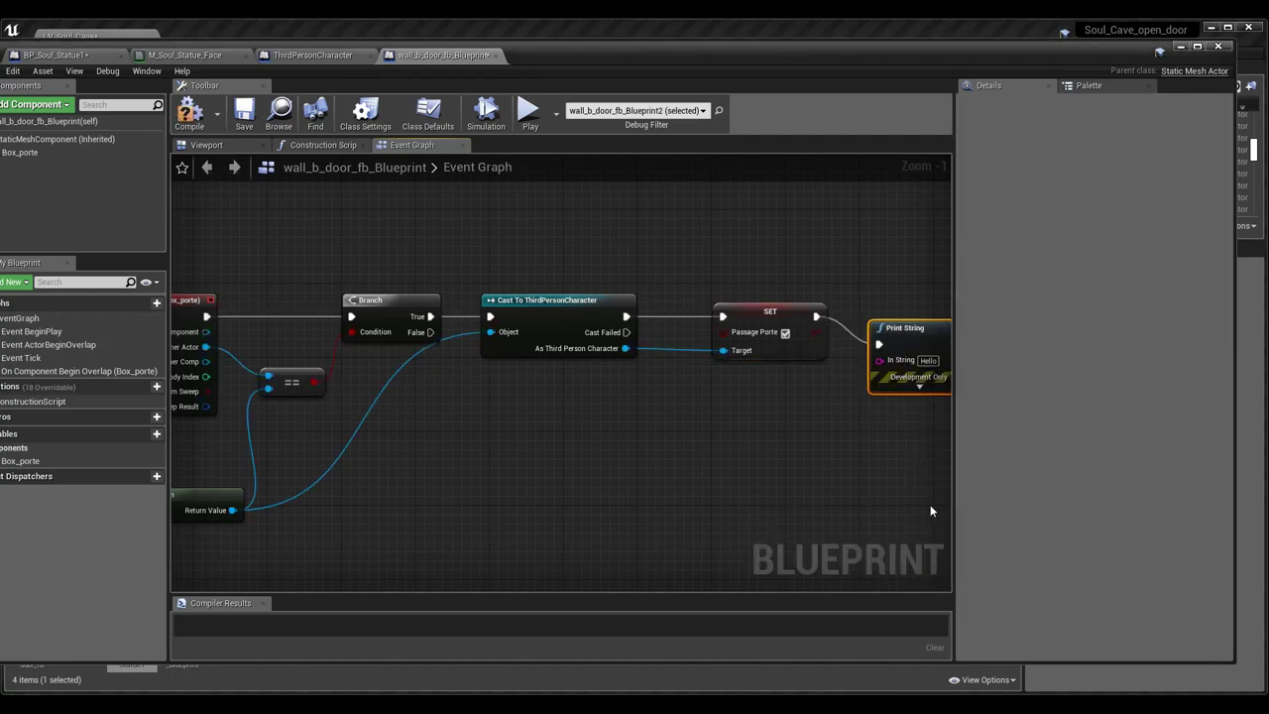
Step: Wire Passage Porte into In String through a bool-to-text conversion and tidy the nodes
drag(777, 315, 740, 315)
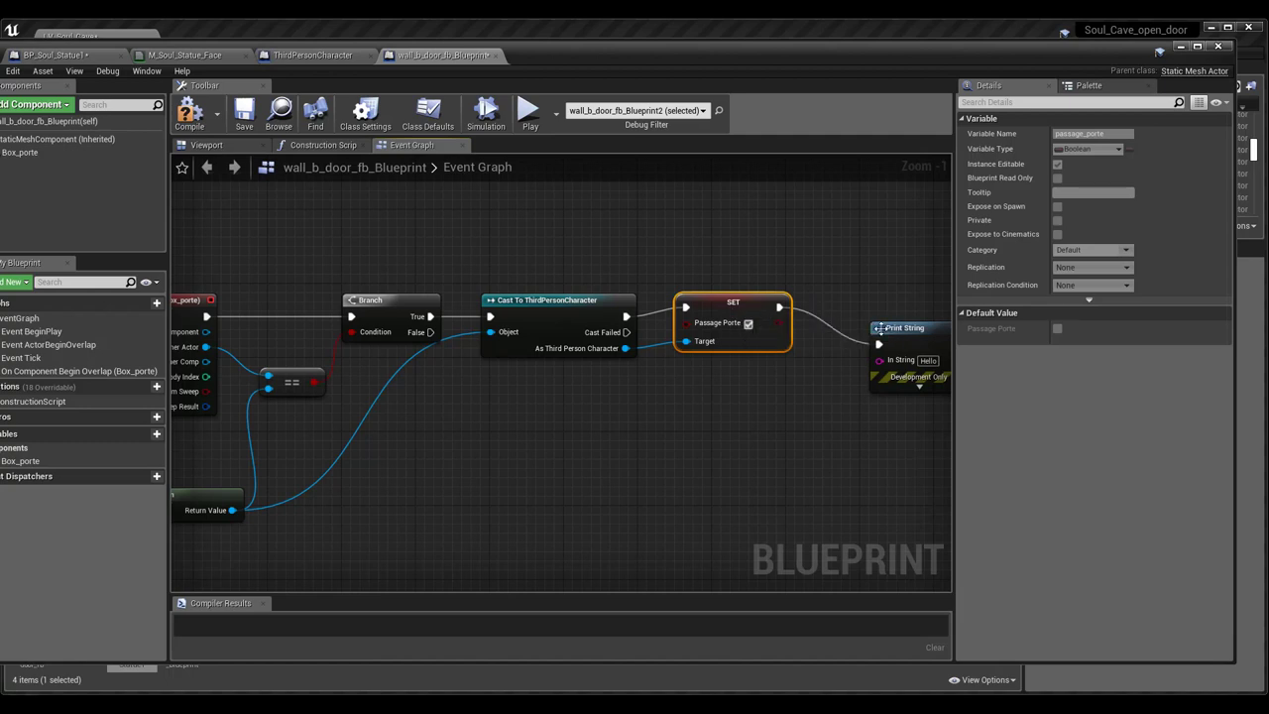
click(895, 317)
drag(896, 315, 867, 278)
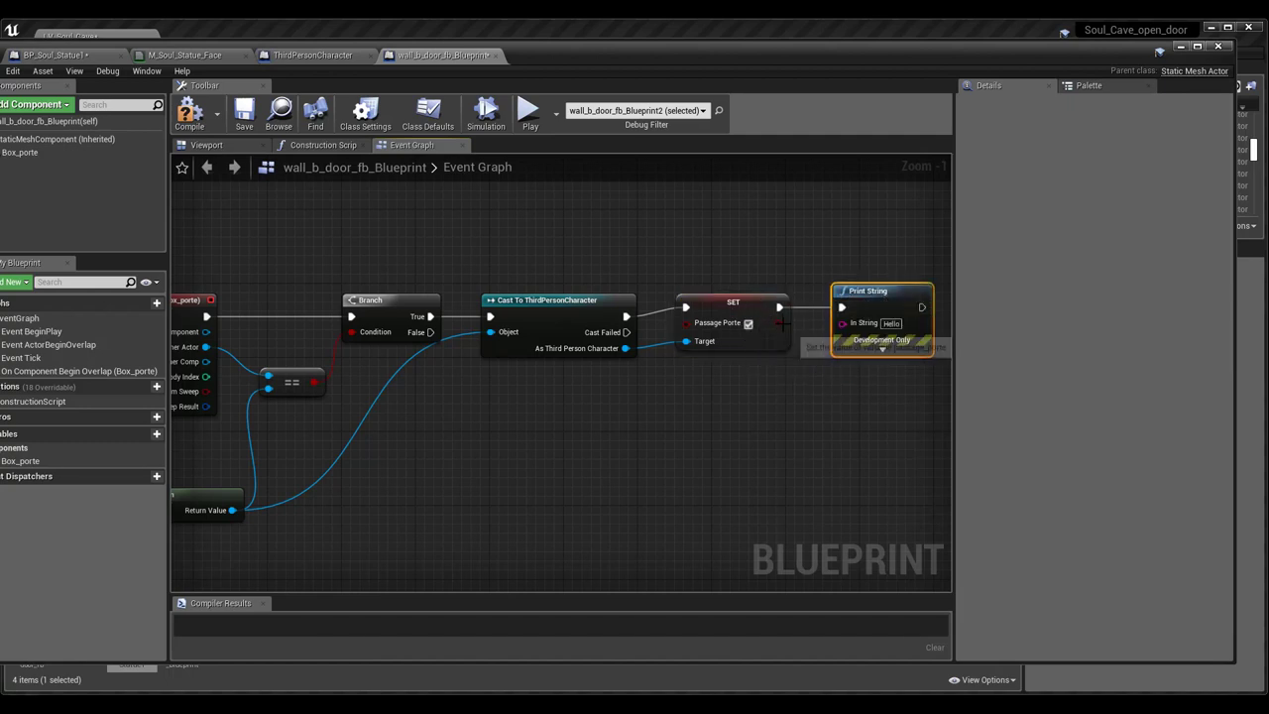
mouse_move(777, 323)
mouse_down()
mouse_move(843, 323)
mouse_move(817, 412)
mouse_up()
drag(867, 295, 895, 295)
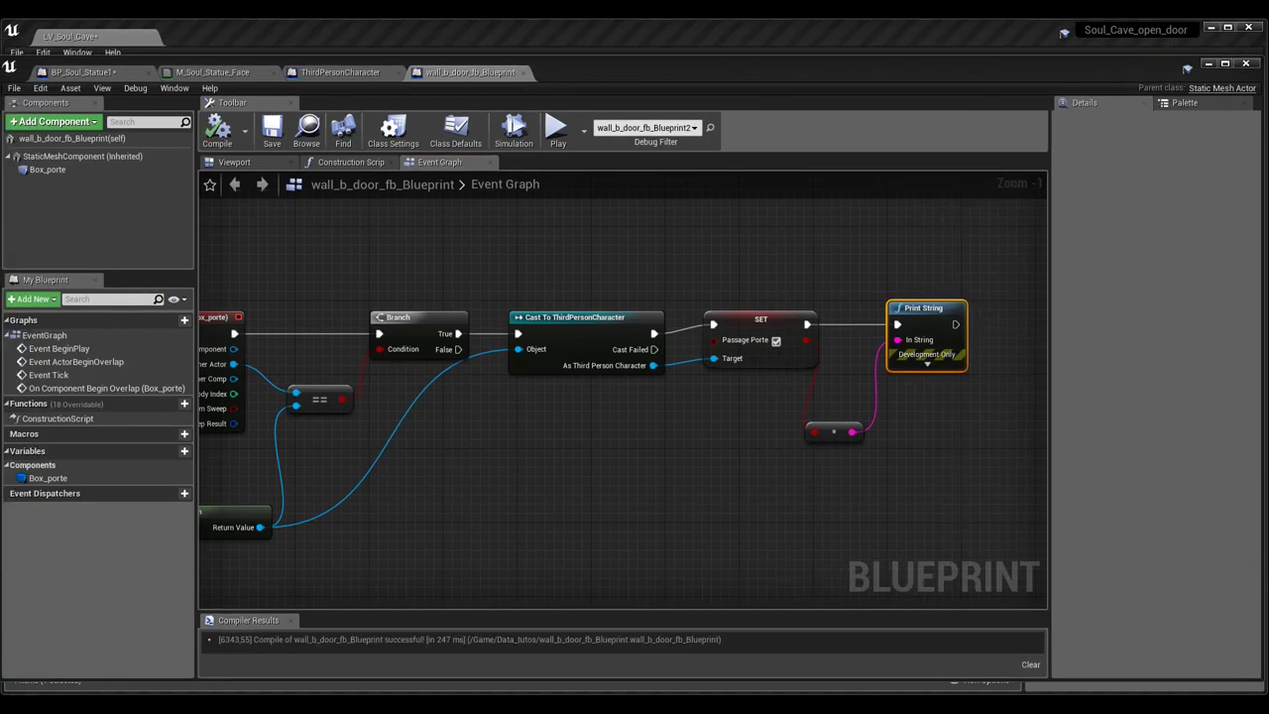
drag(784, 339, 763, 339)
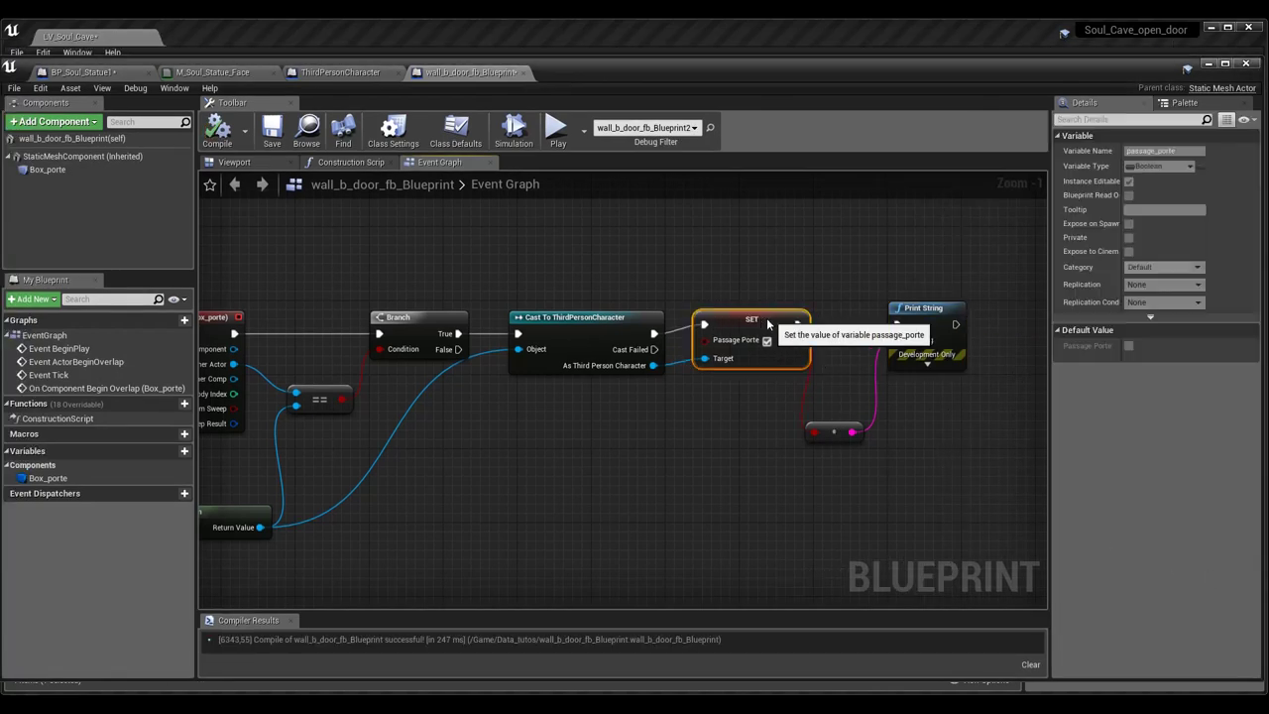
drag(922, 311, 945, 316)
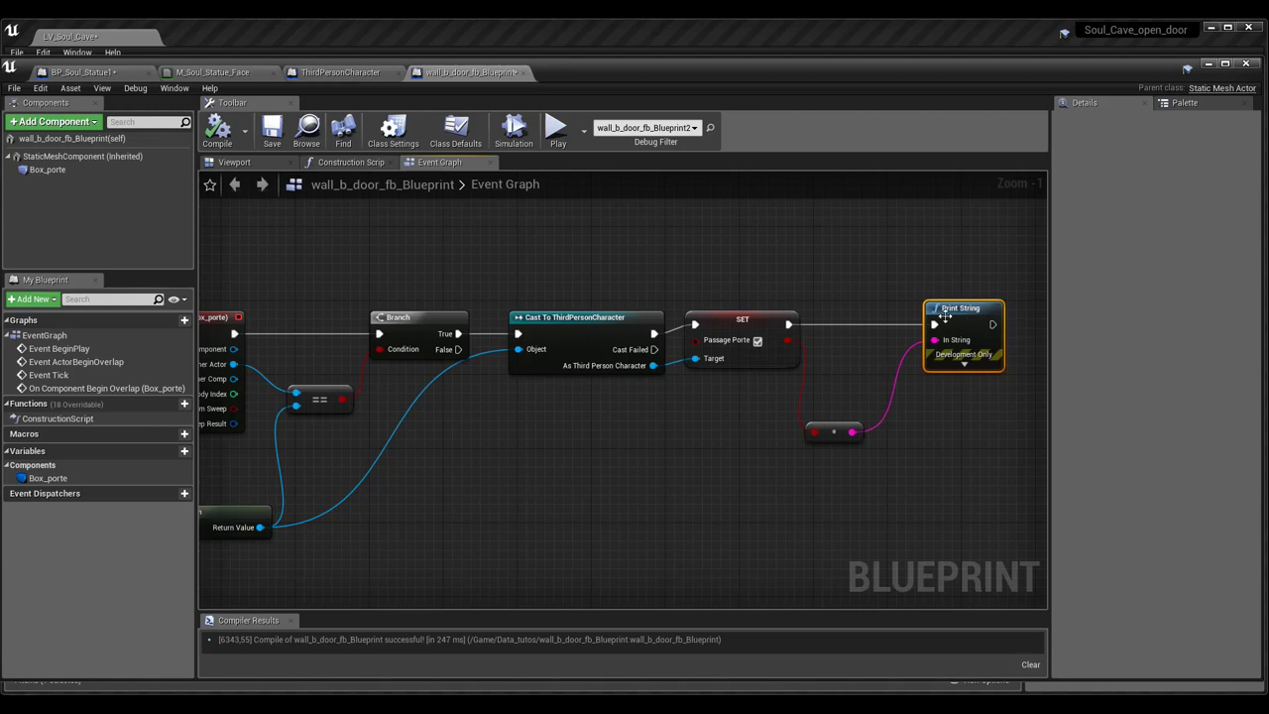
click(852, 358)
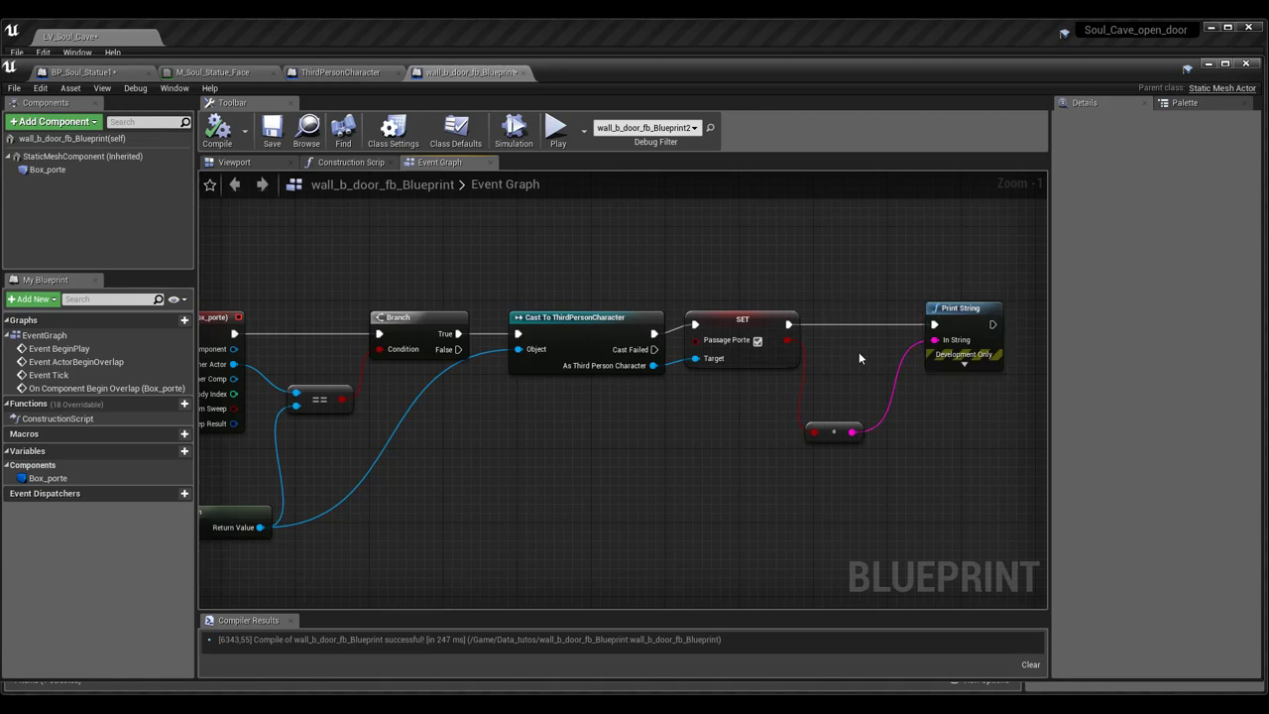
Step: Add a second Print String and route SET Passage Porte's execution into it
right_click(860, 358)
text(print)
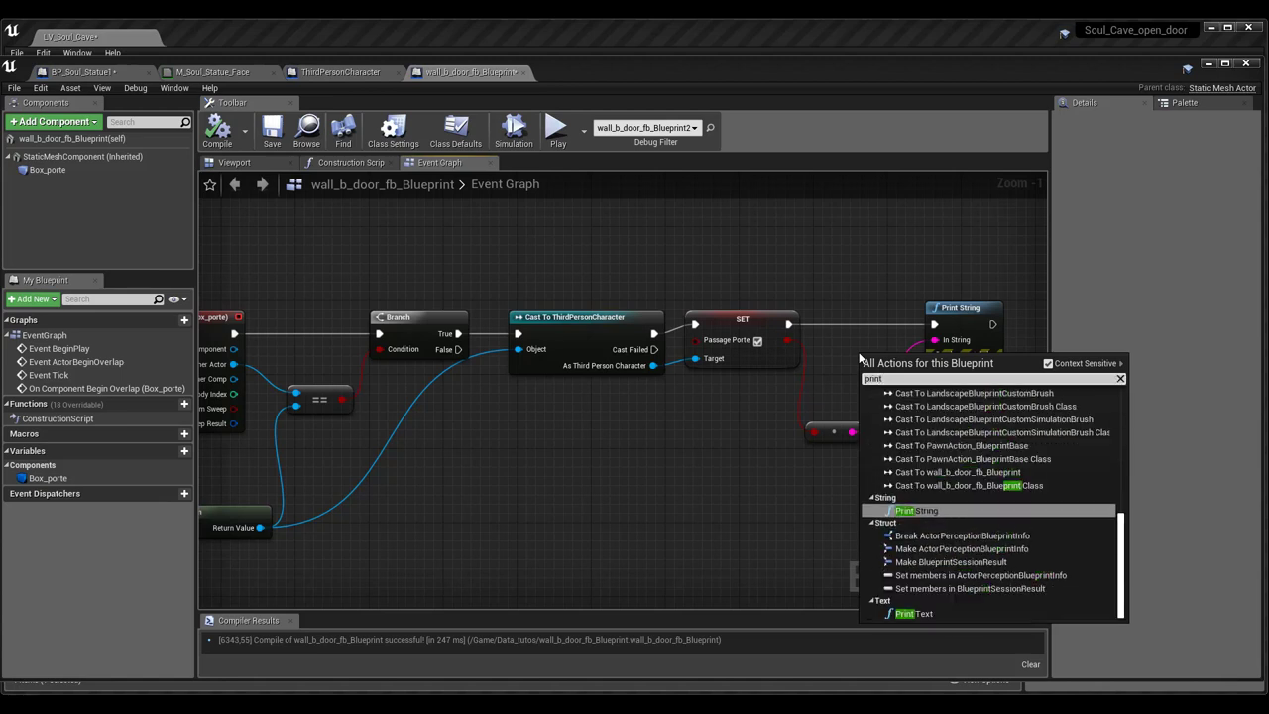
click(922, 511)
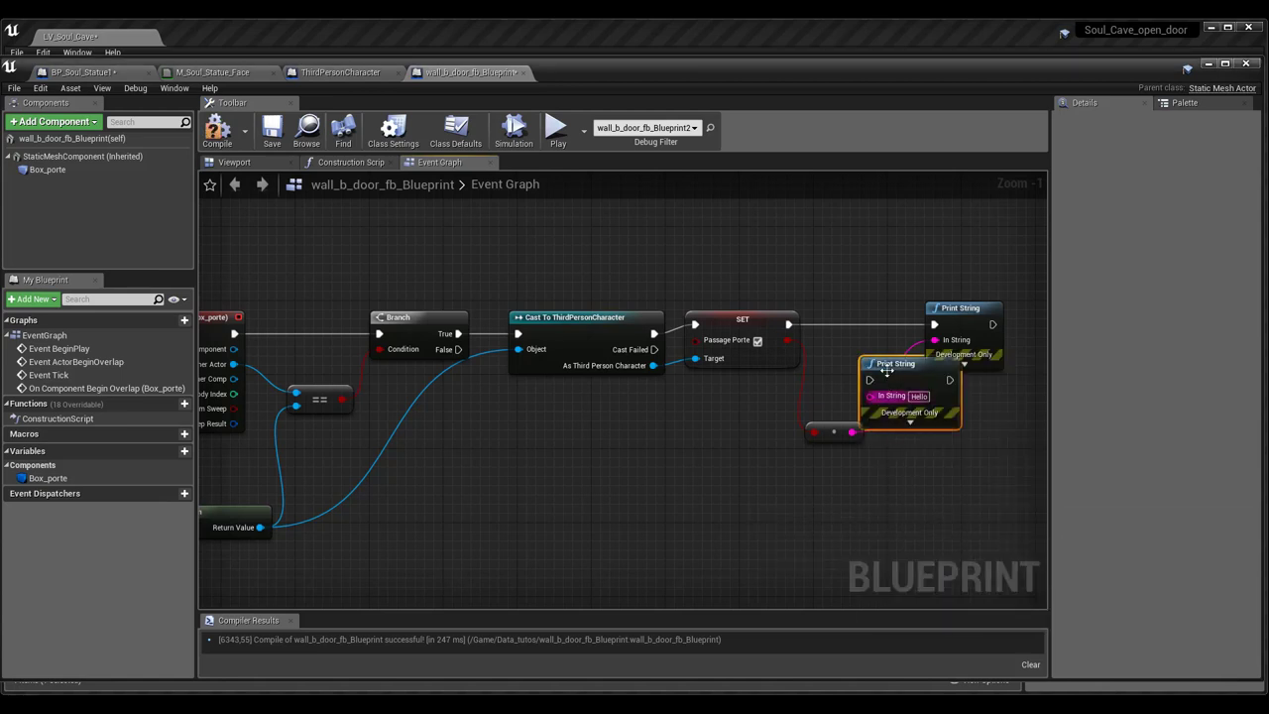
drag(891, 362, 844, 241)
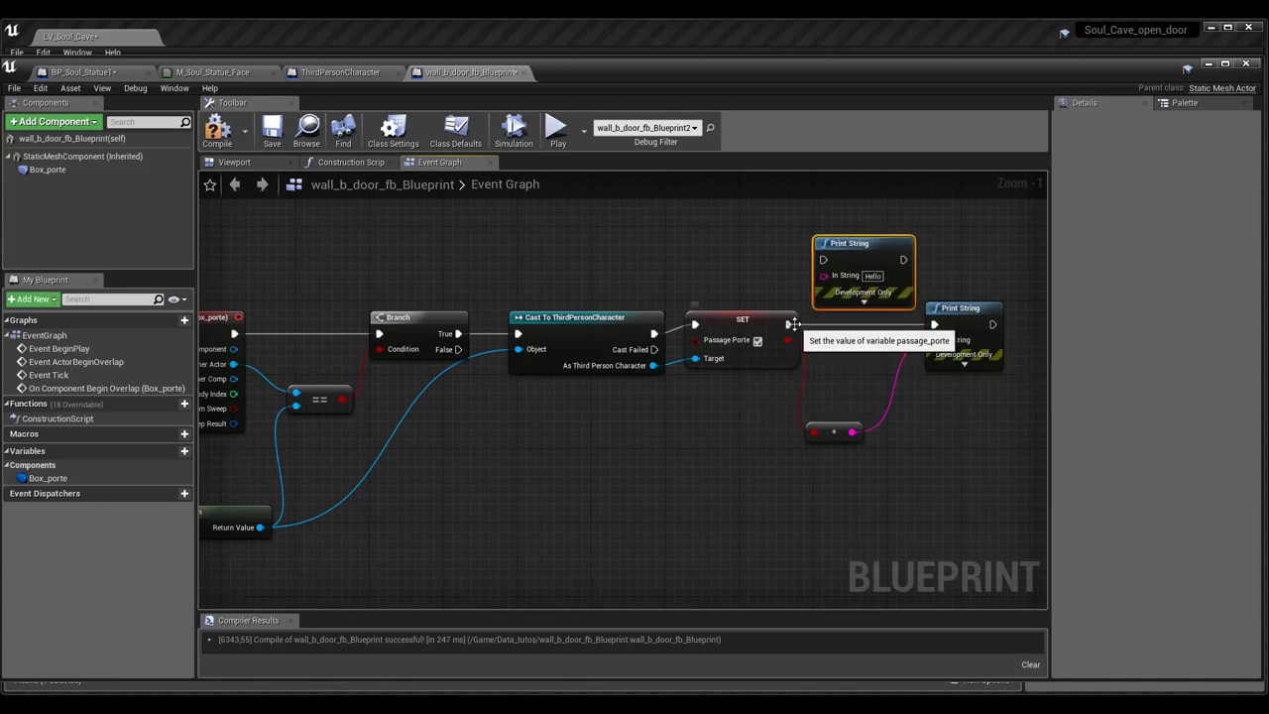
drag(788, 324, 823, 260)
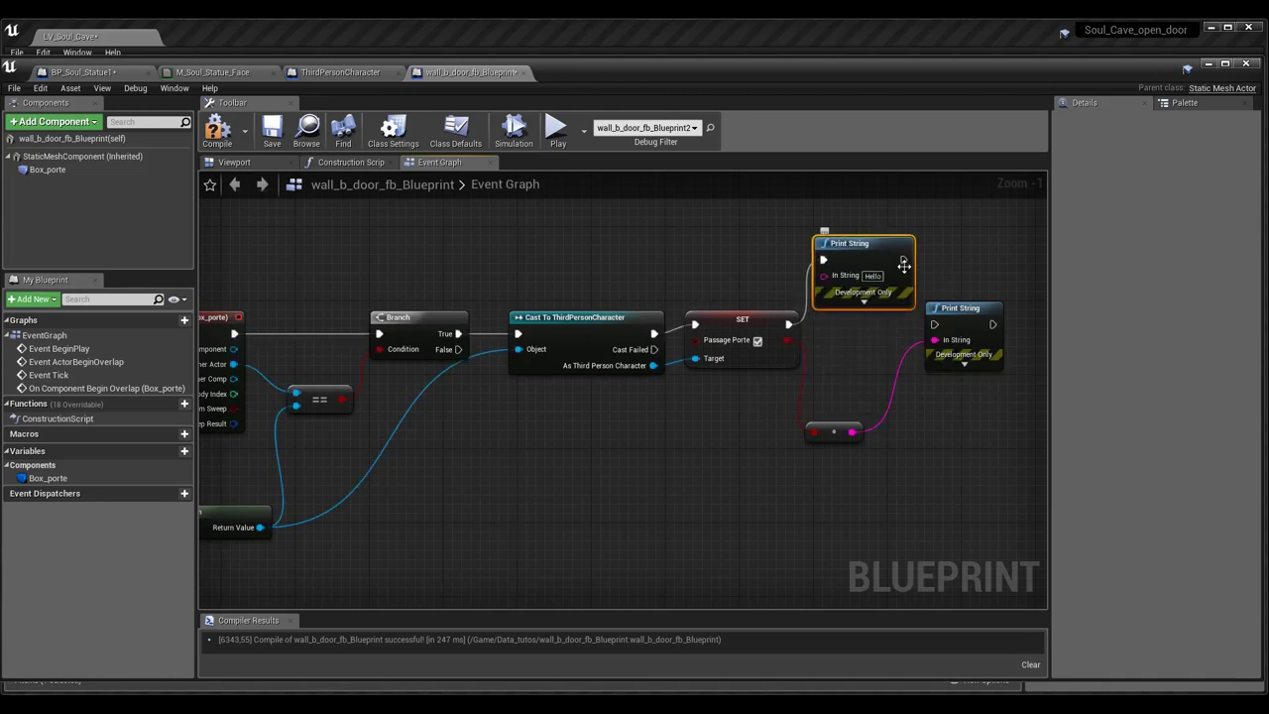
mouse_move(902, 260)
mouse_down()
mouse_move(934, 324)
mouse_move(1001, 300)
mouse_up()
drag(850, 242, 859, 298)
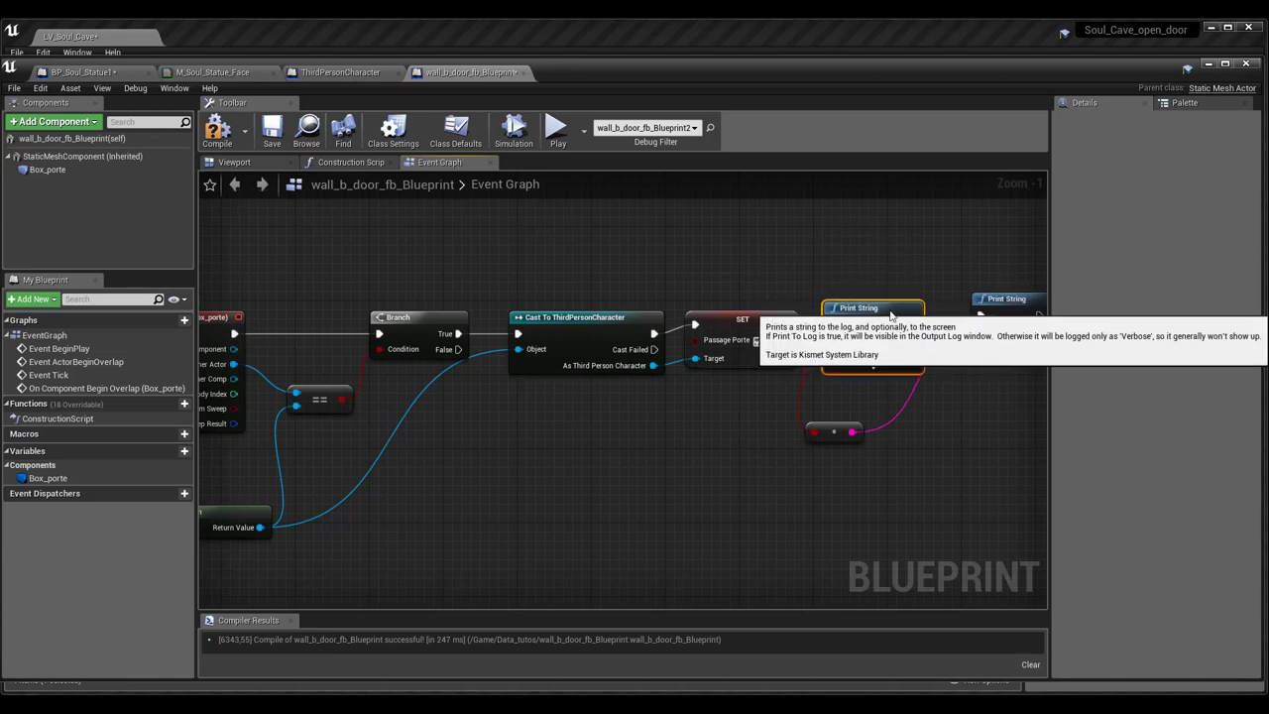
Step: Align the Cast, Branch, SET, conversion and both print nodes into a tidy row
mouse_move(849, 431)
mouse_down()
mouse_move(914, 449)
mouse_move(896, 450)
mouse_up()
click(793, 345)
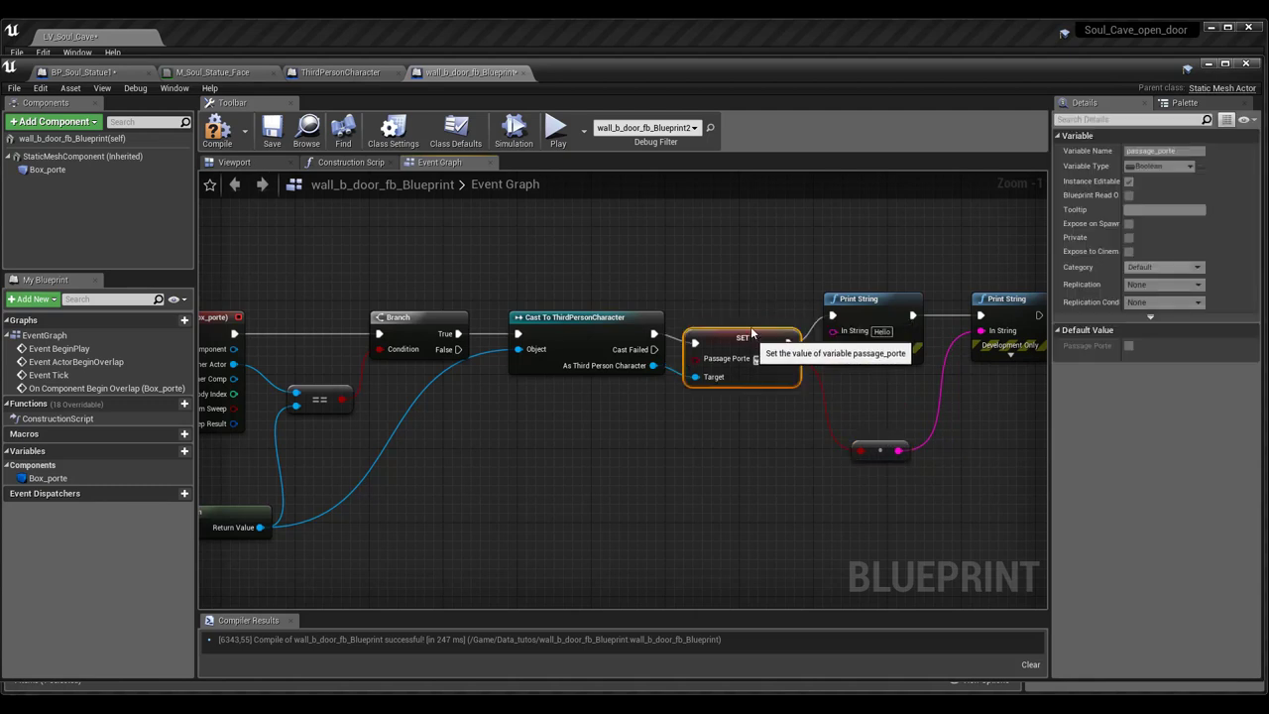
drag(859, 303, 868, 312)
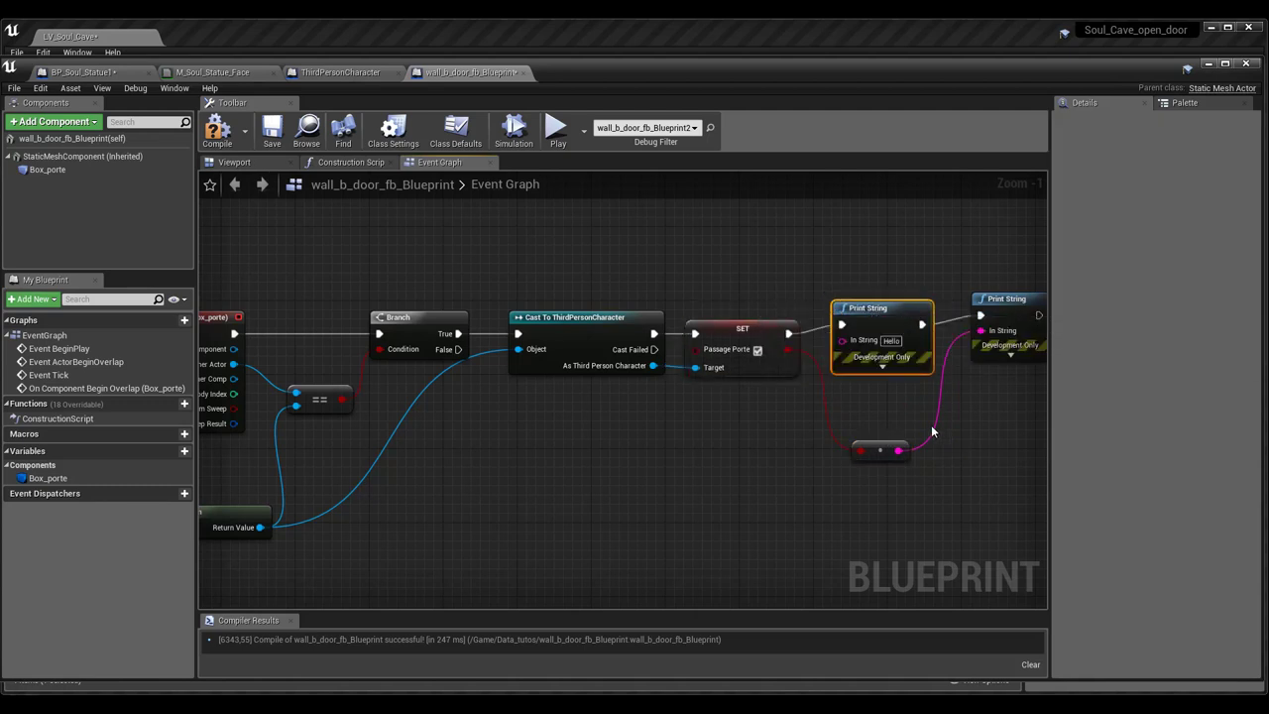
drag(1006, 293, 1014, 302)
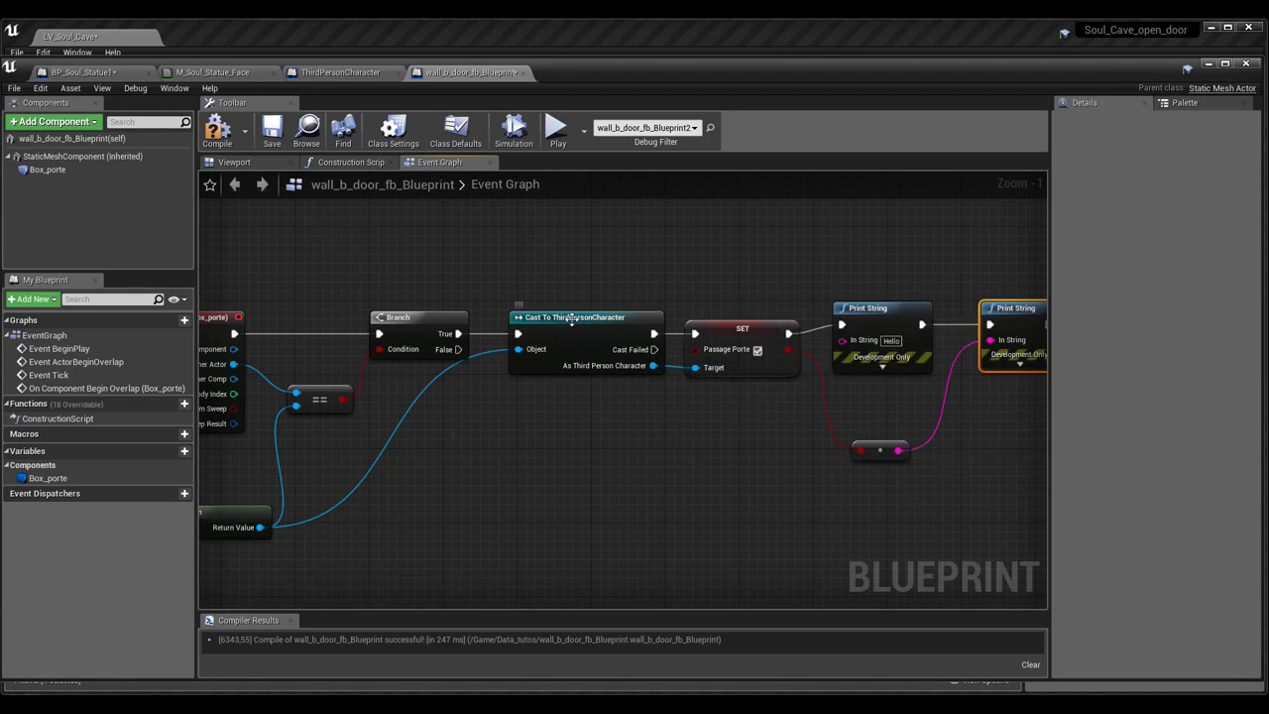
drag(571, 320, 562, 320)
drag(441, 317, 417, 322)
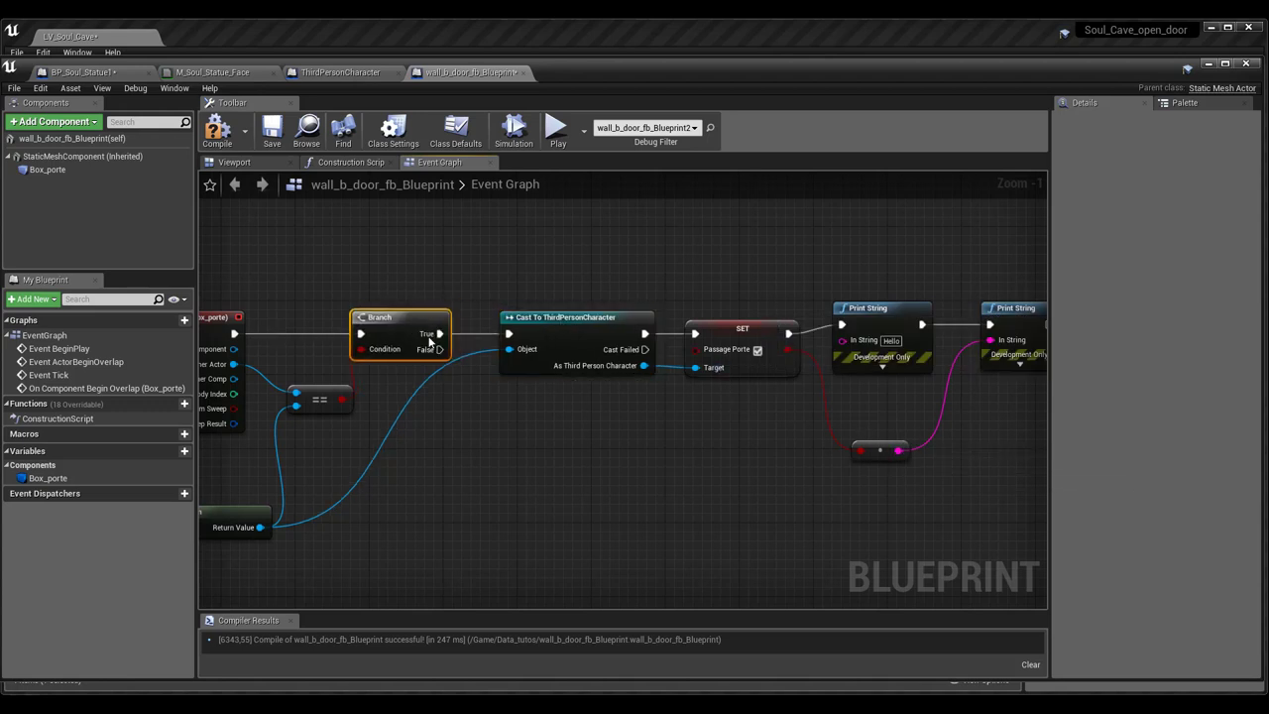
drag(731, 351, 720, 351)
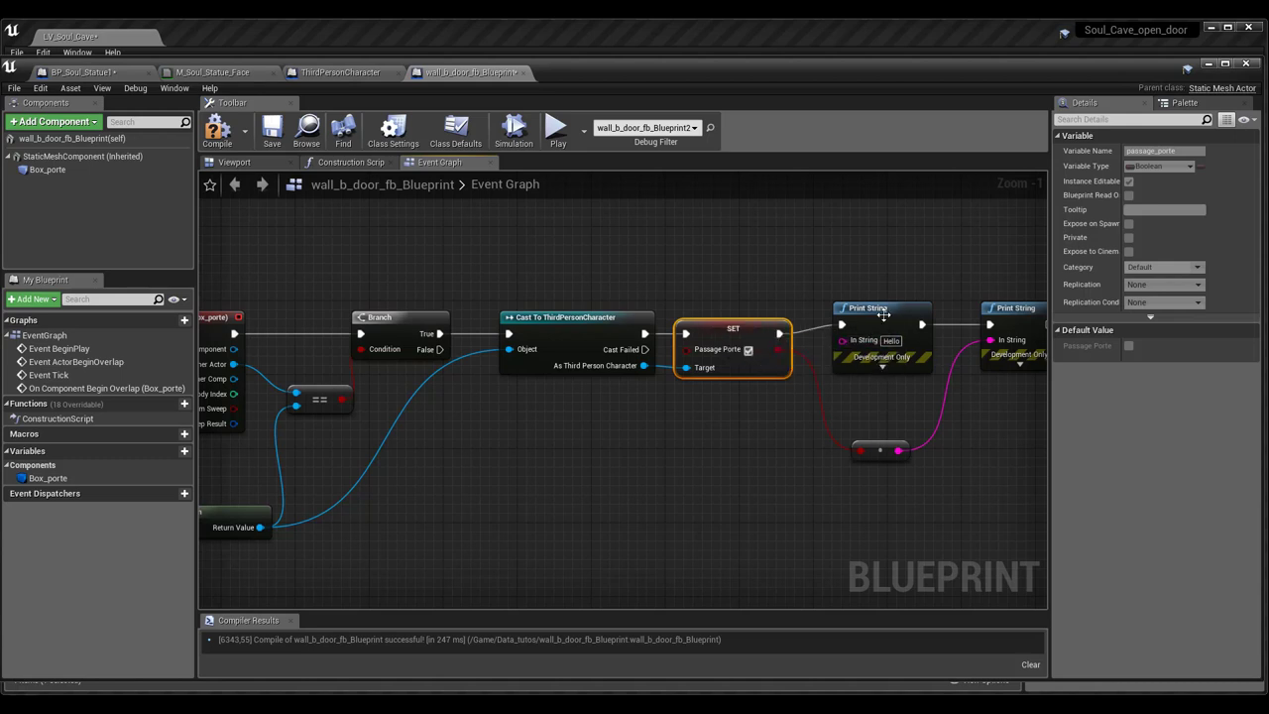
drag(885, 323, 884, 342)
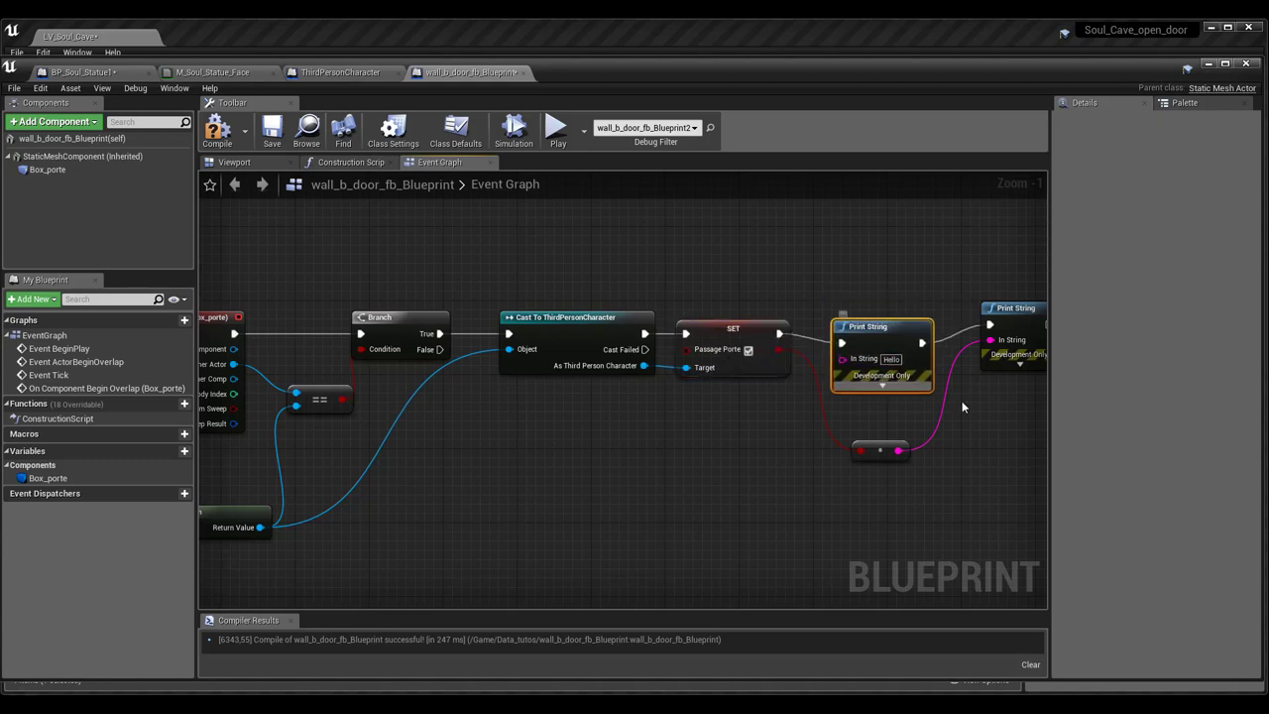
Step: Set the first print node's message to 'Passage porte1' and adjust both print nodes
click(890, 359)
text(P)
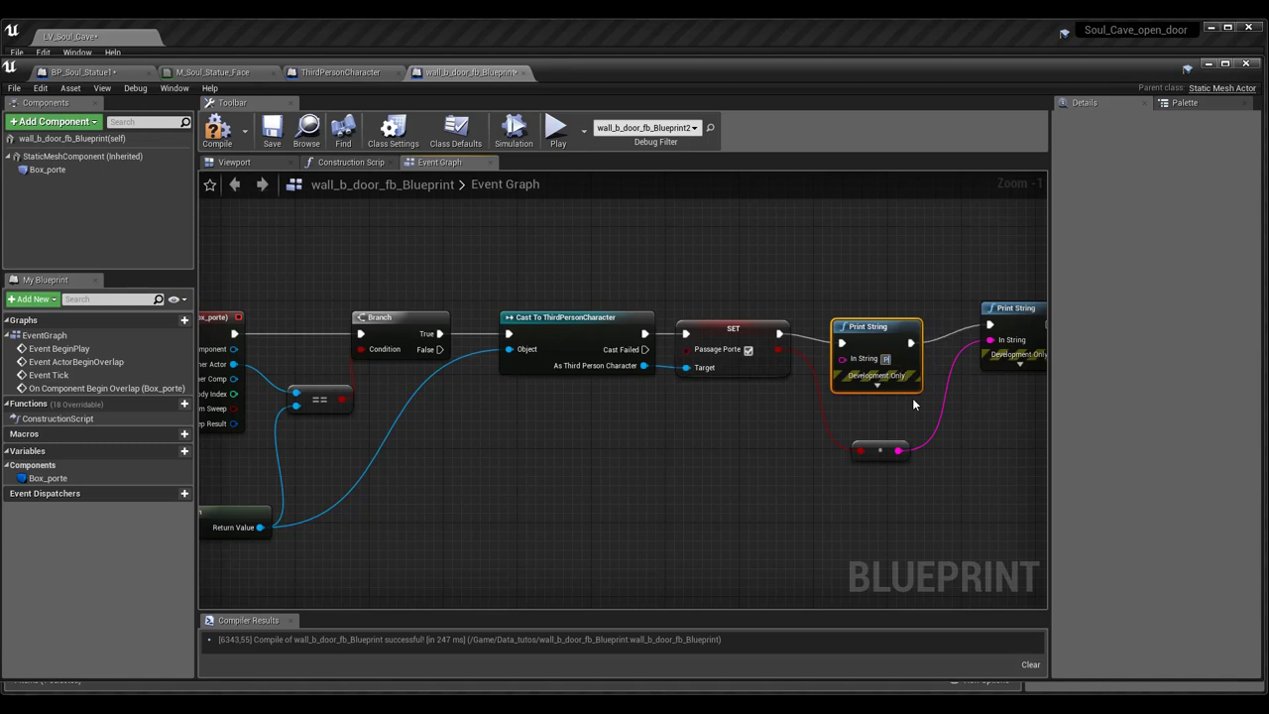
text(assage porte)
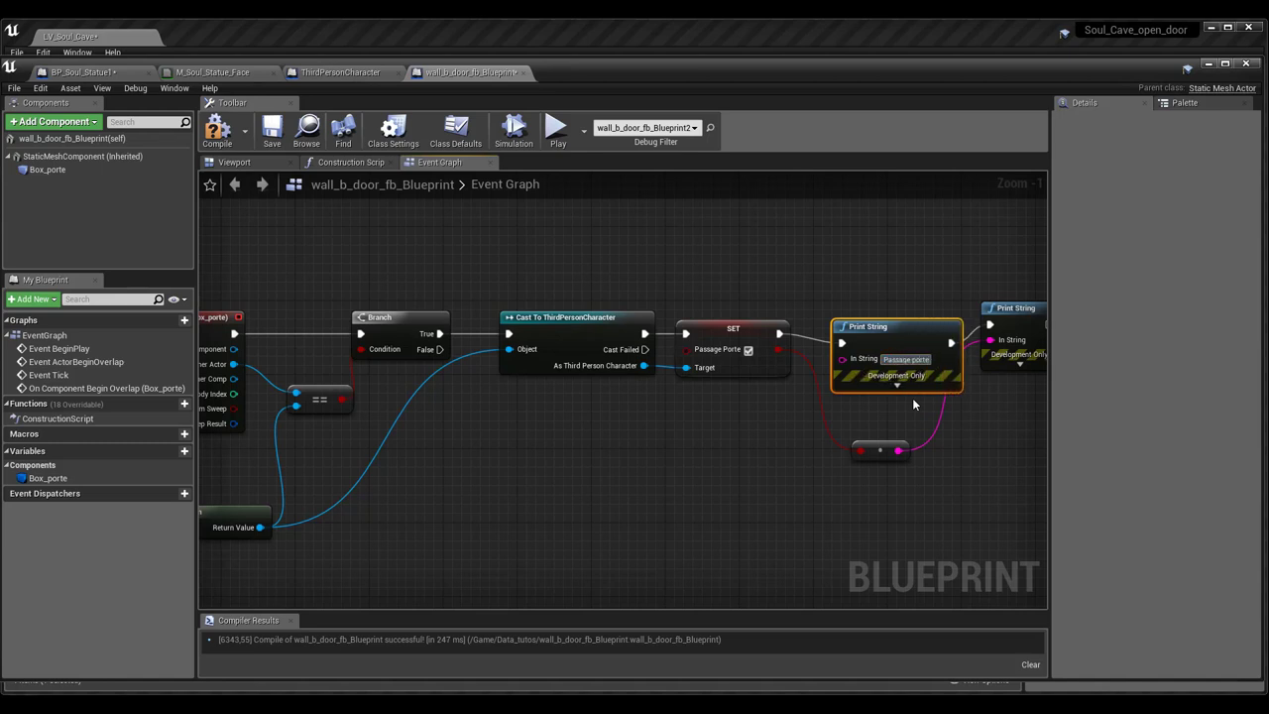
text(1)
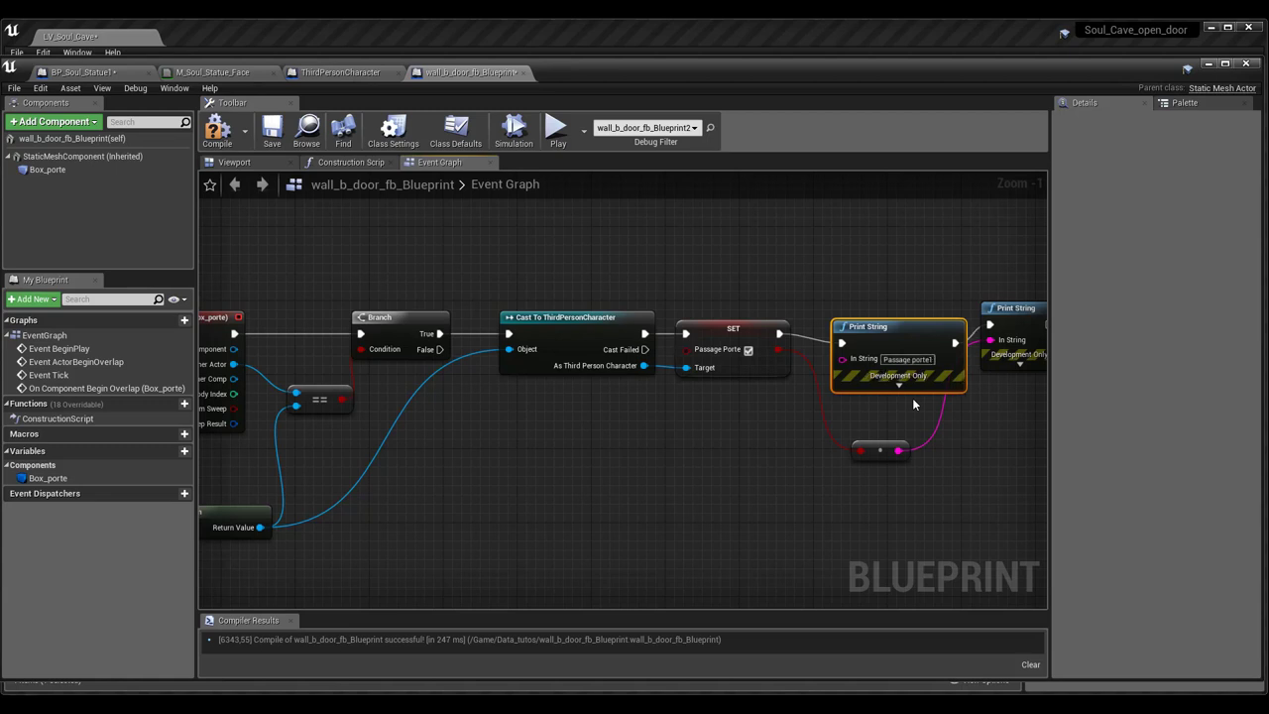
mouse_move(1019, 313)
mouse_down()
mouse_move(1039, 332)
mouse_move(960, 332)
mouse_up()
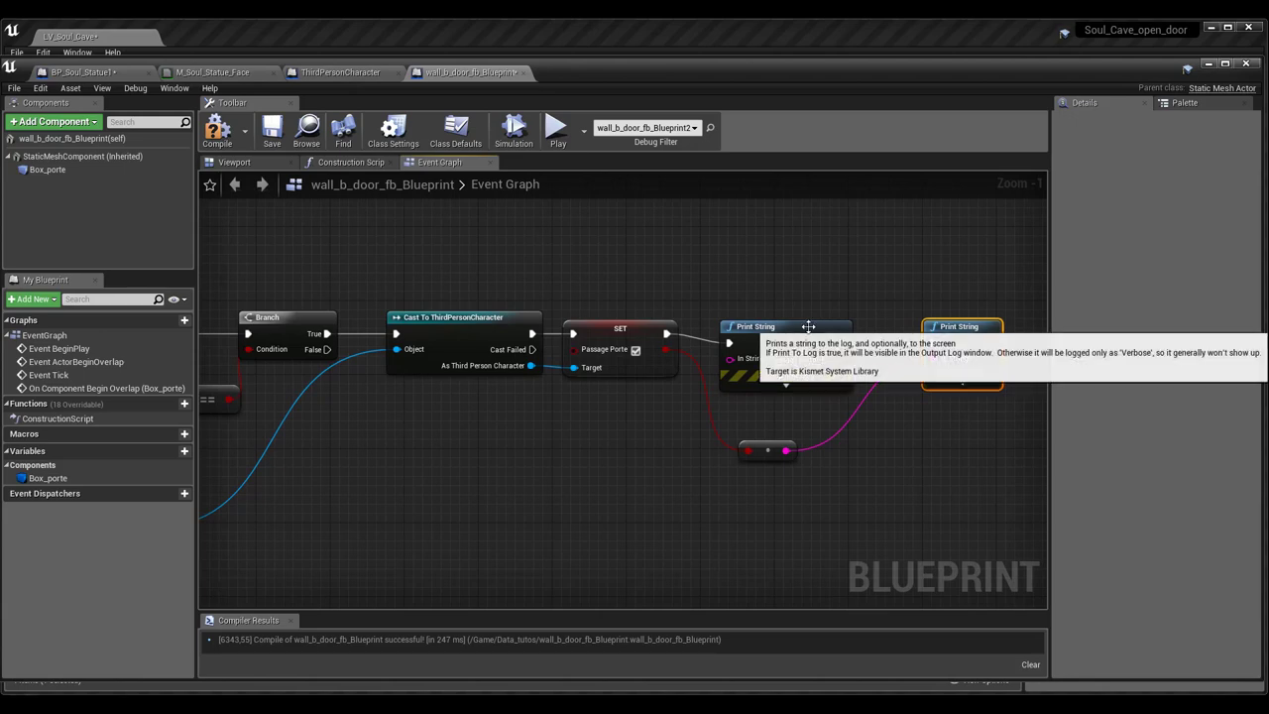
drag(808, 326, 817, 317)
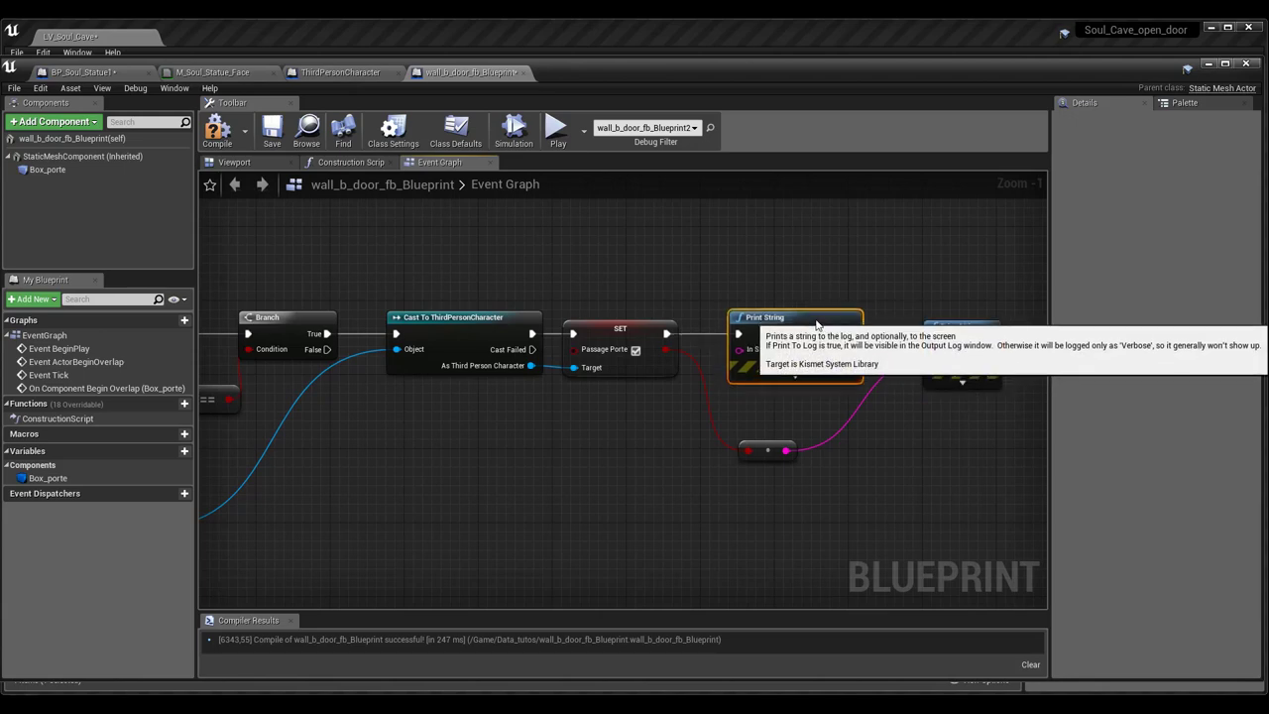
Step: Compile the door blueprint and play-test, walking through the passage until 'Passage porte1' and true print
click(216, 134)
double_click(604, 72)
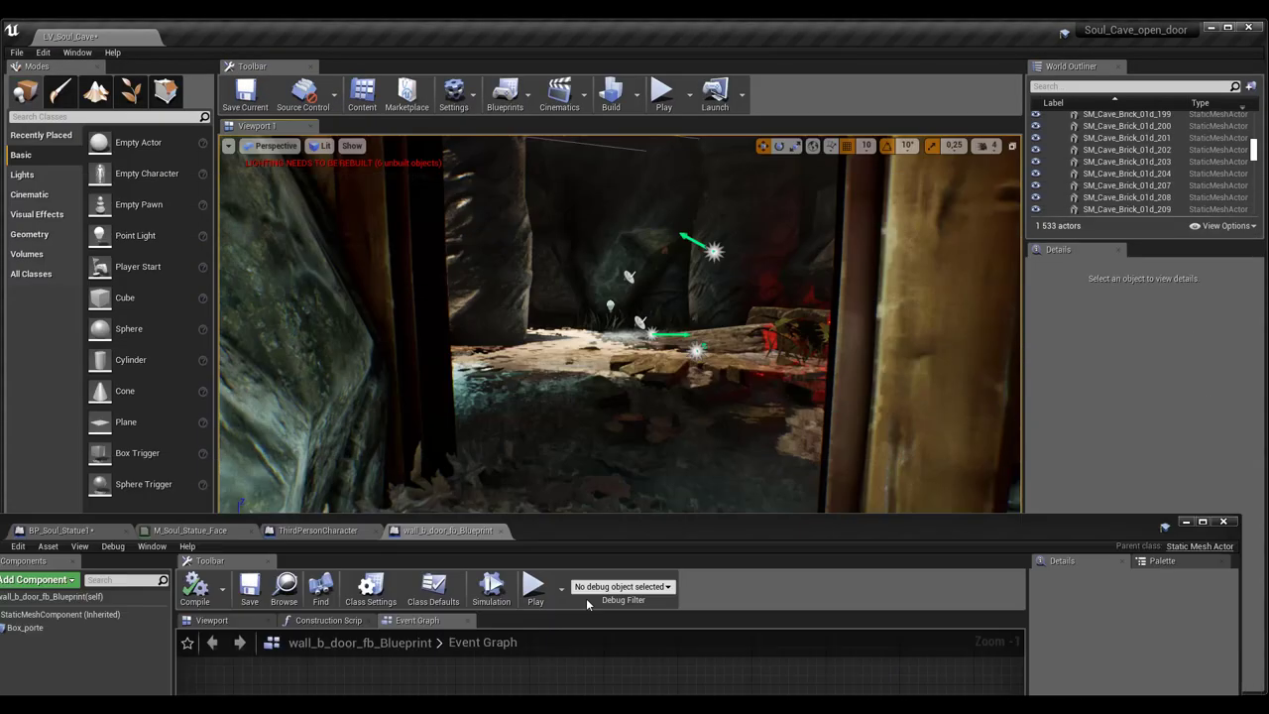
click(661, 93)
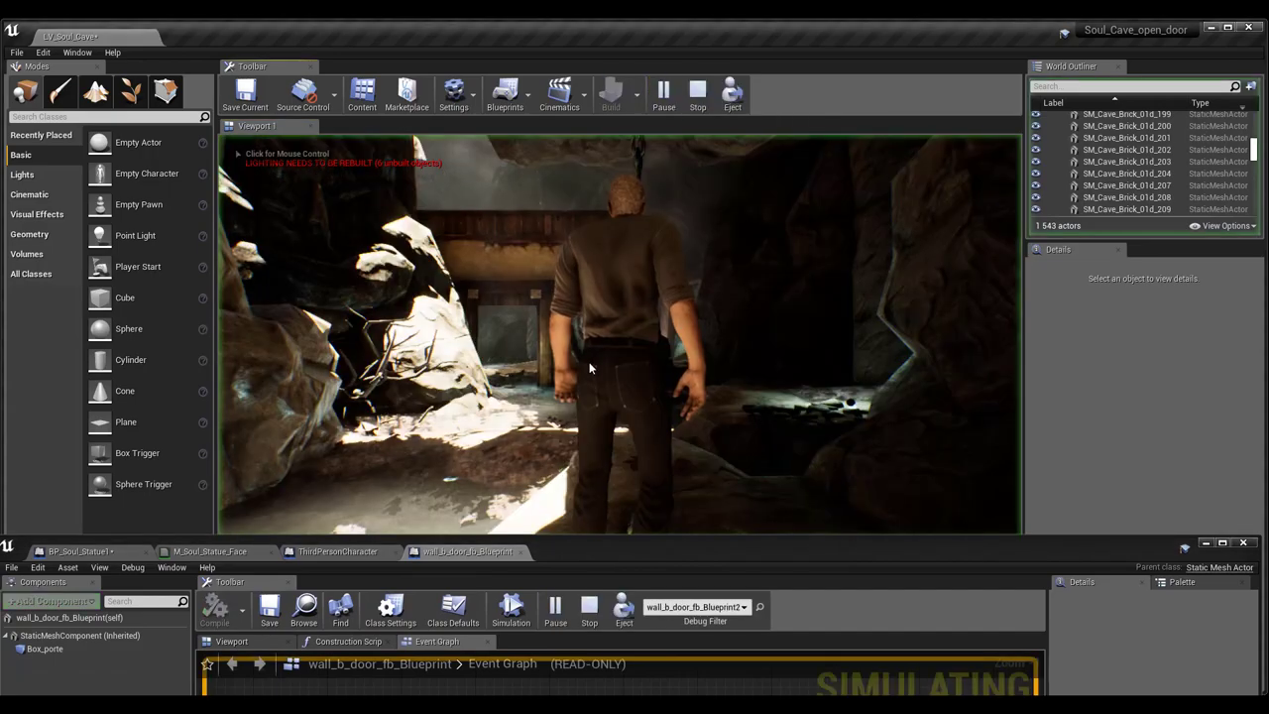
click(600, 379)
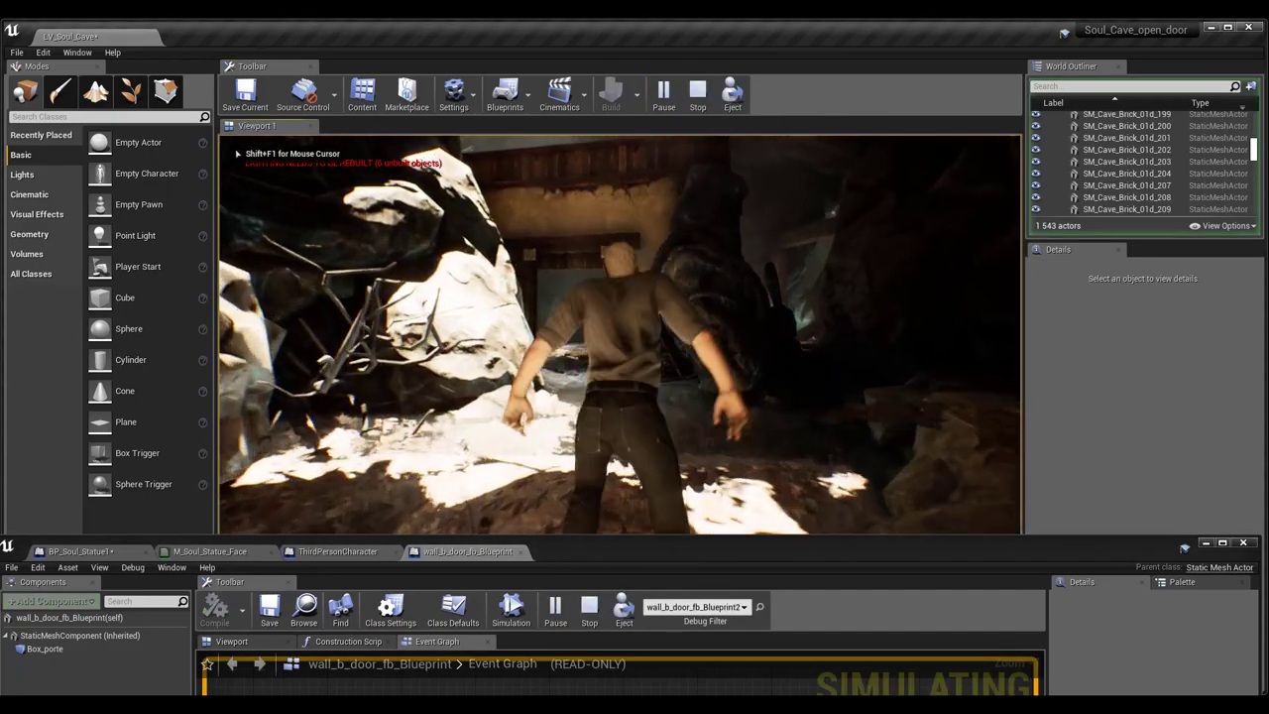
key(w)
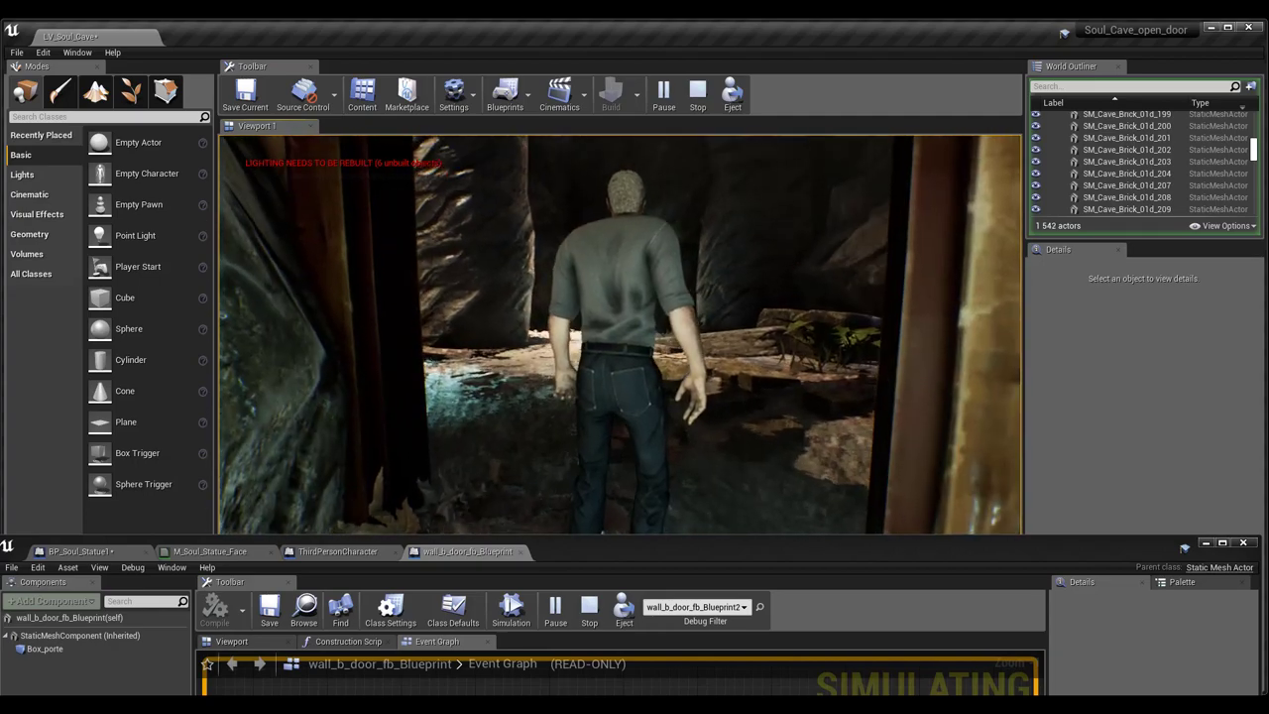
key(w)
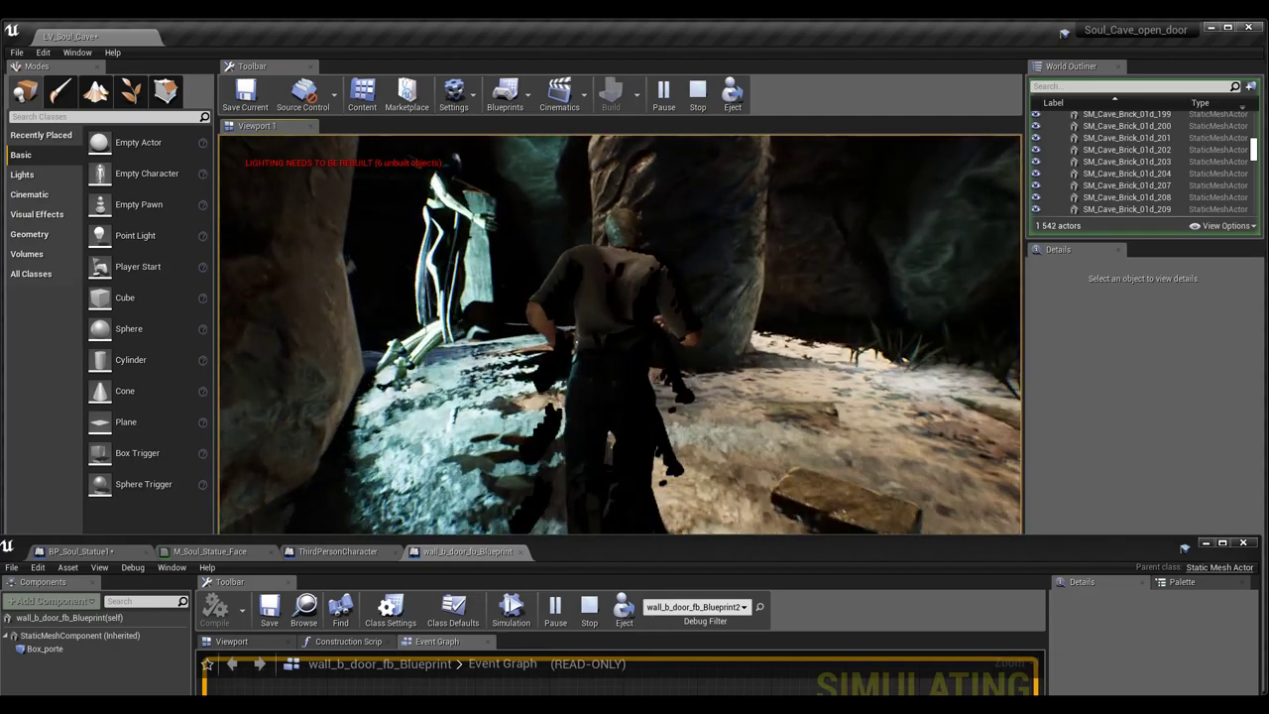
key(w)
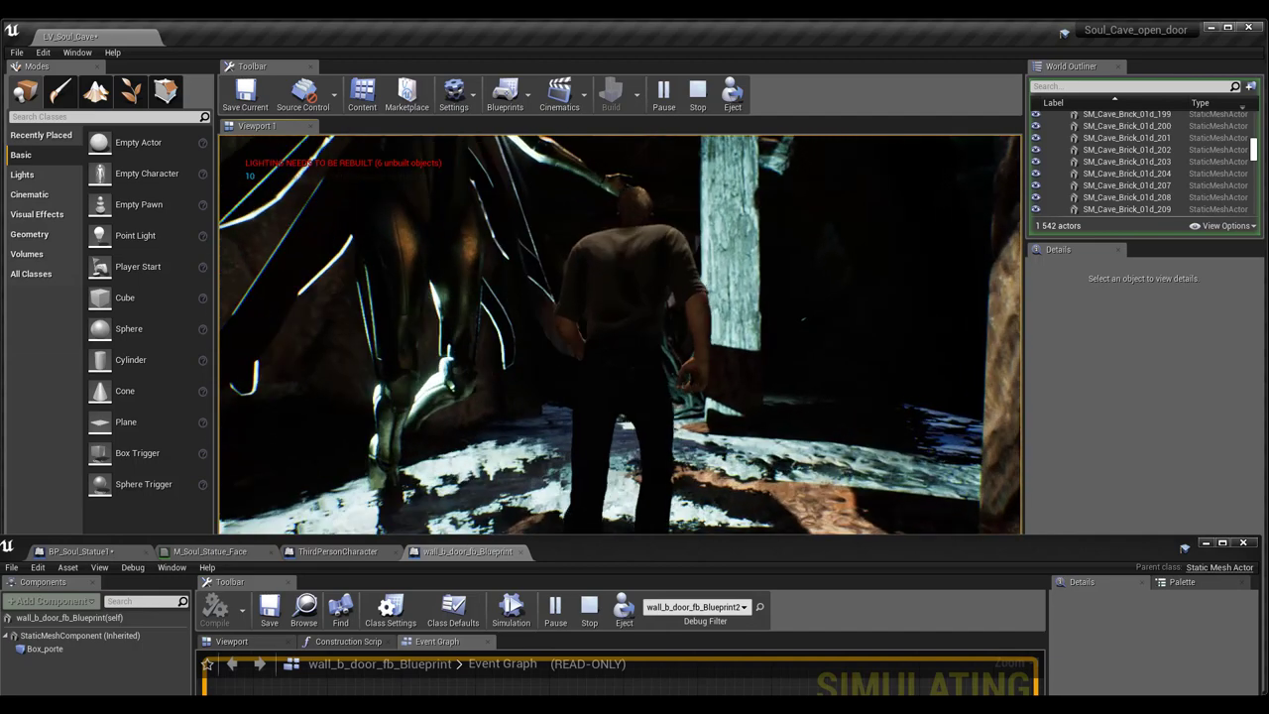
key(w)
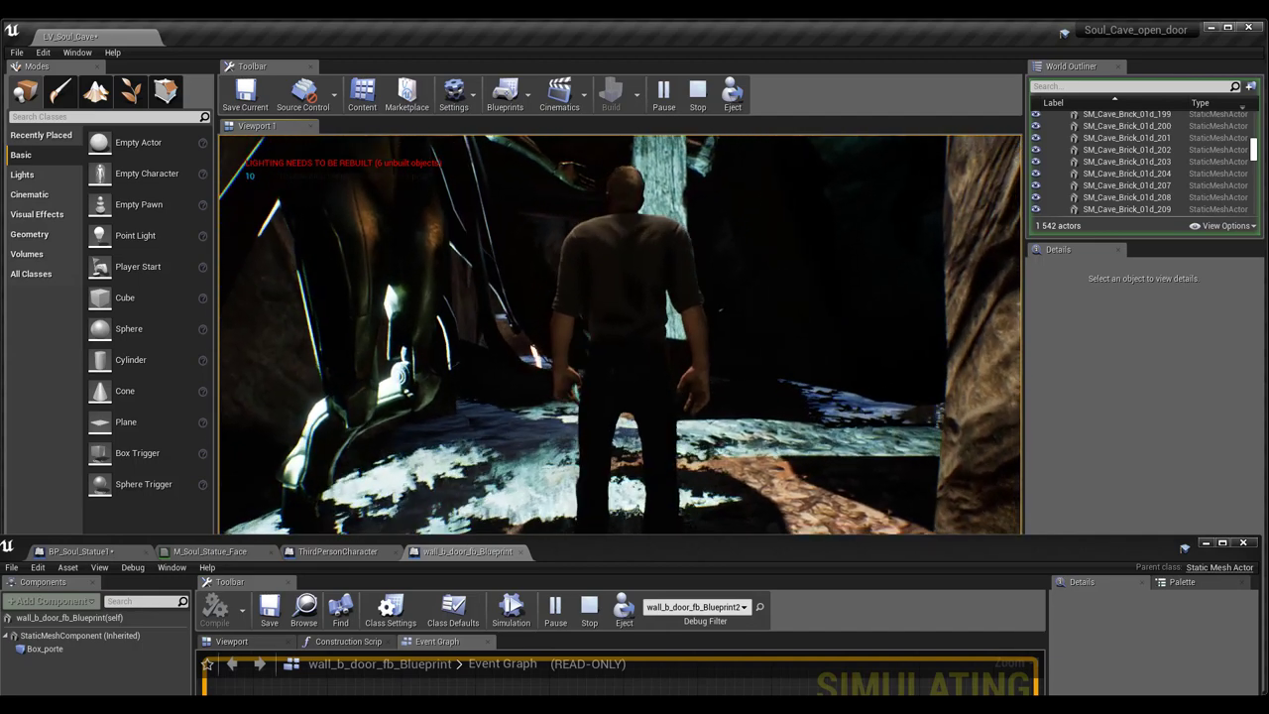
key(Escape)
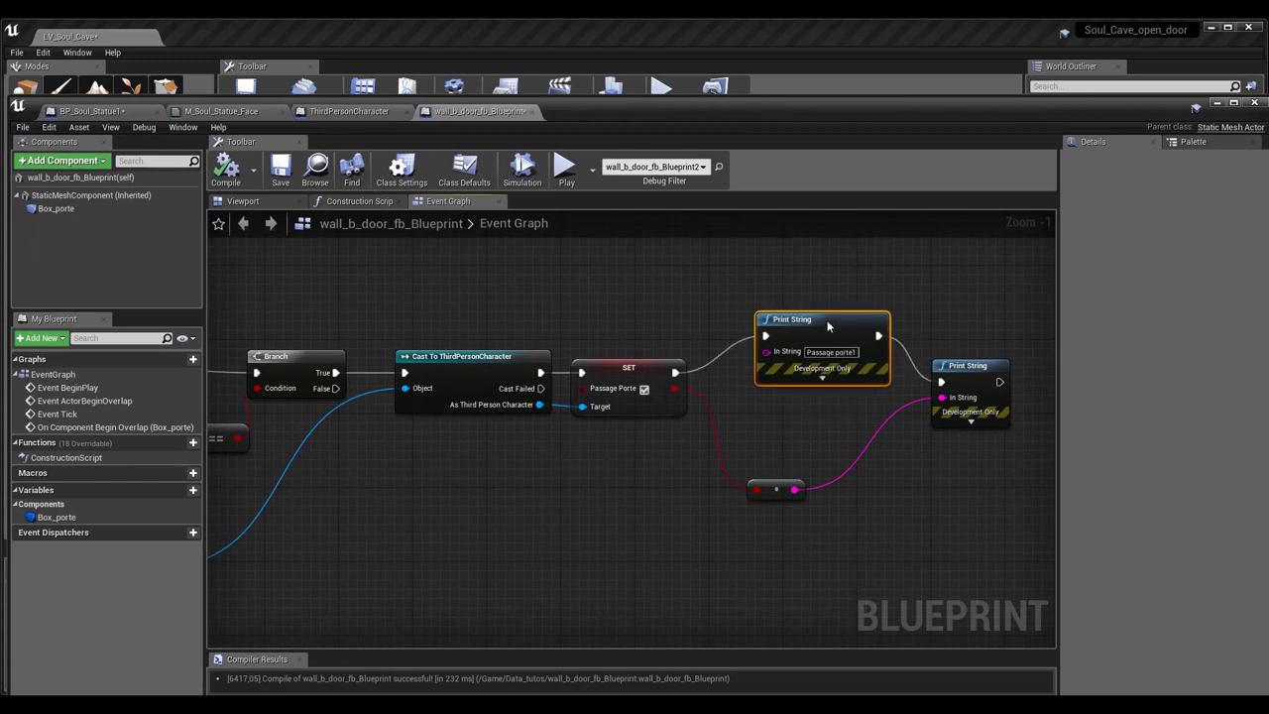
Step: Nudge the Print String node, then review passage_porte and energie_glace in the ThirdPersonCharacter blueprint
drag(829, 327, 839, 319)
click(841, 455)
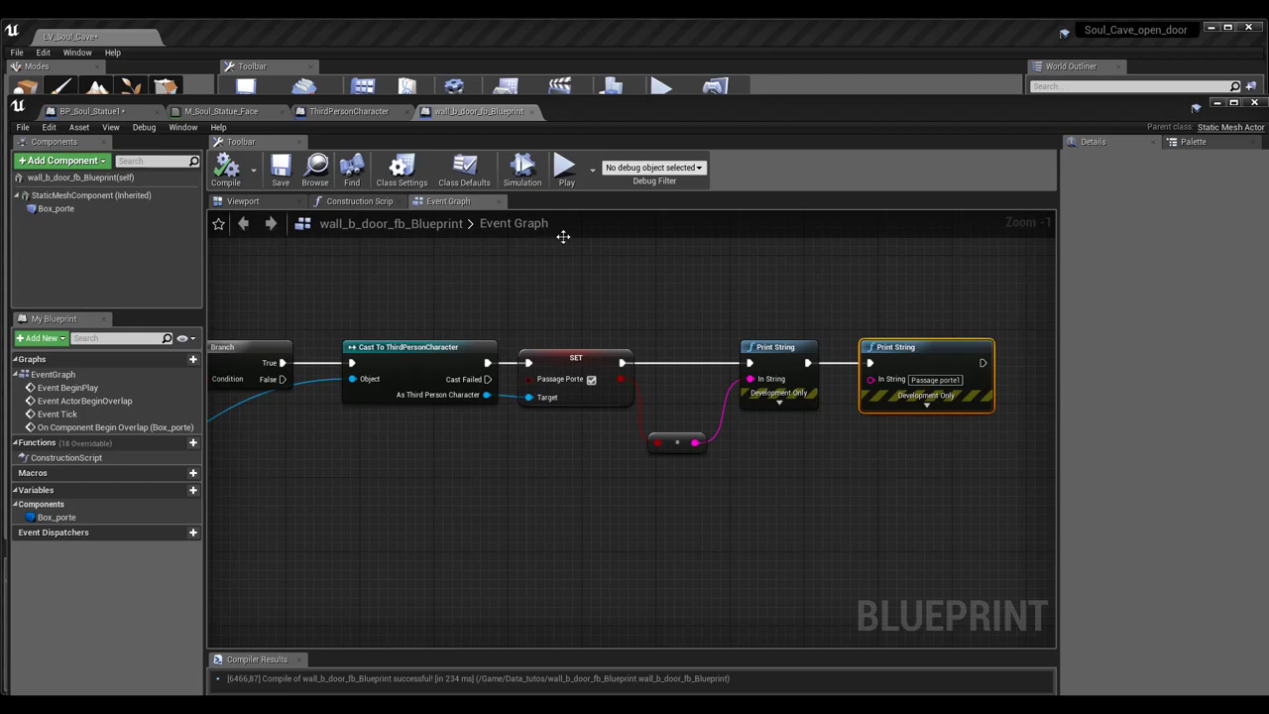
drag(585, 109, 629, 100)
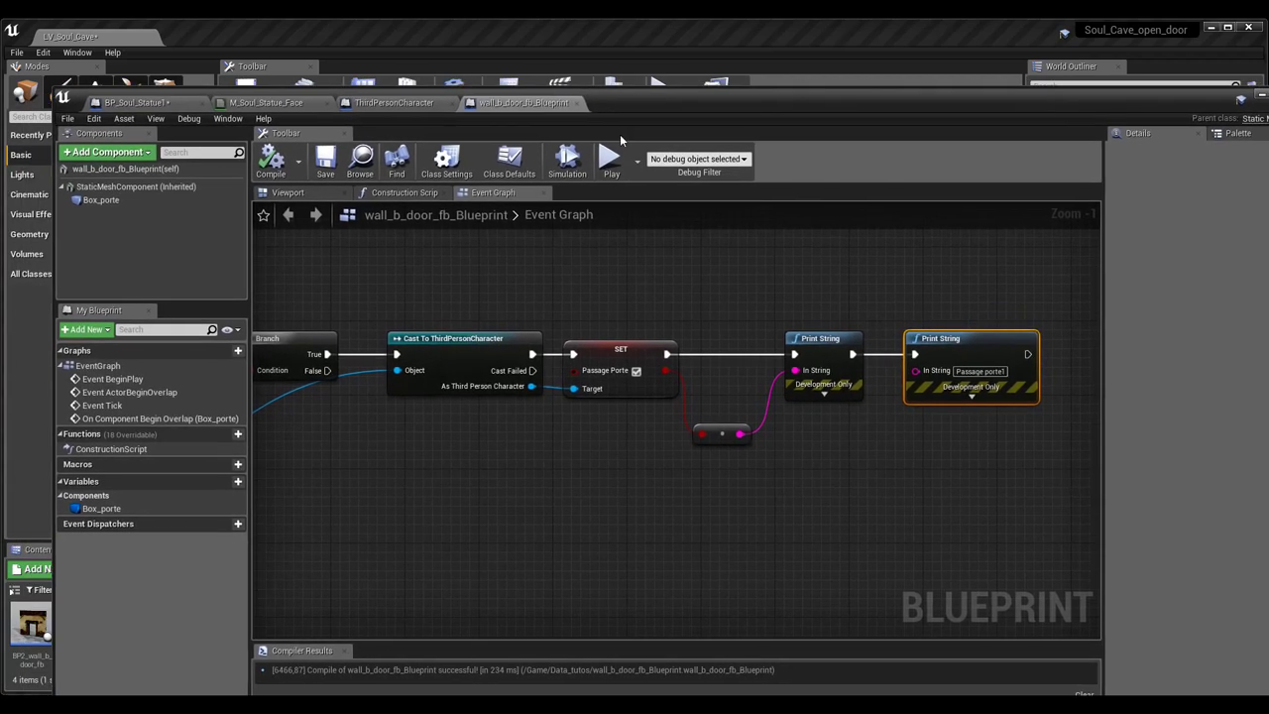
click(395, 103)
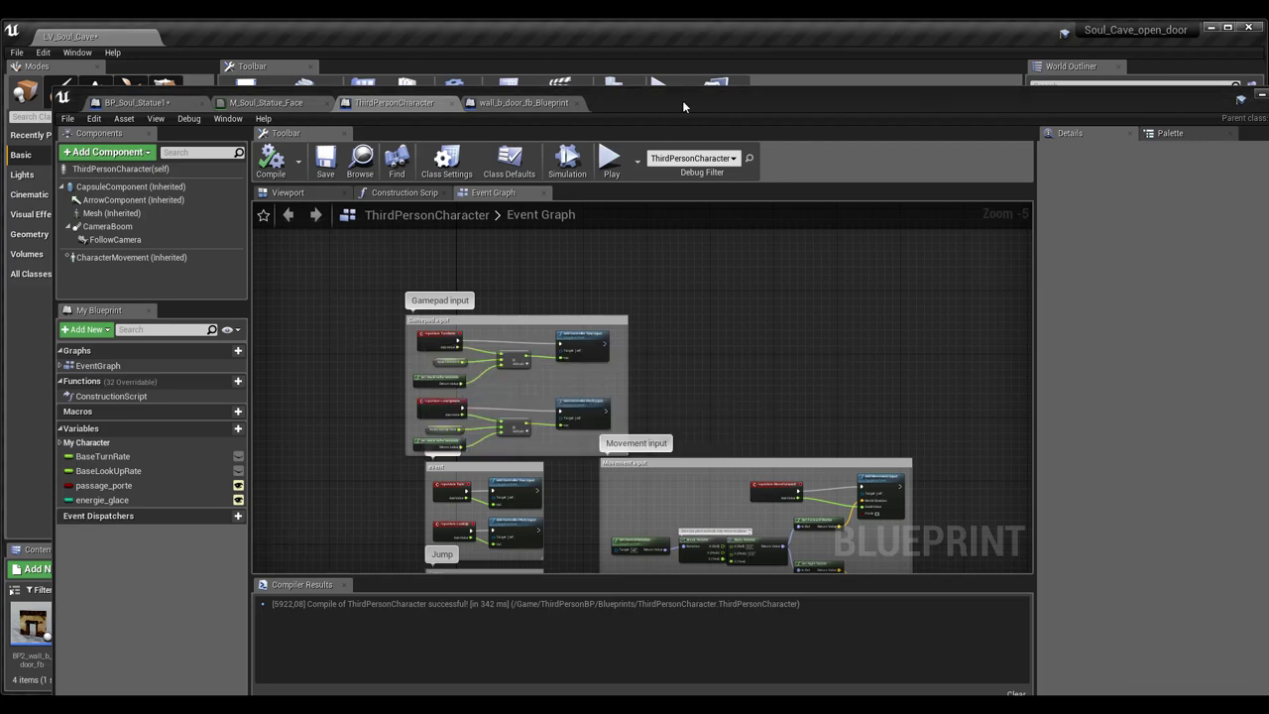
drag(682, 101, 670, 106)
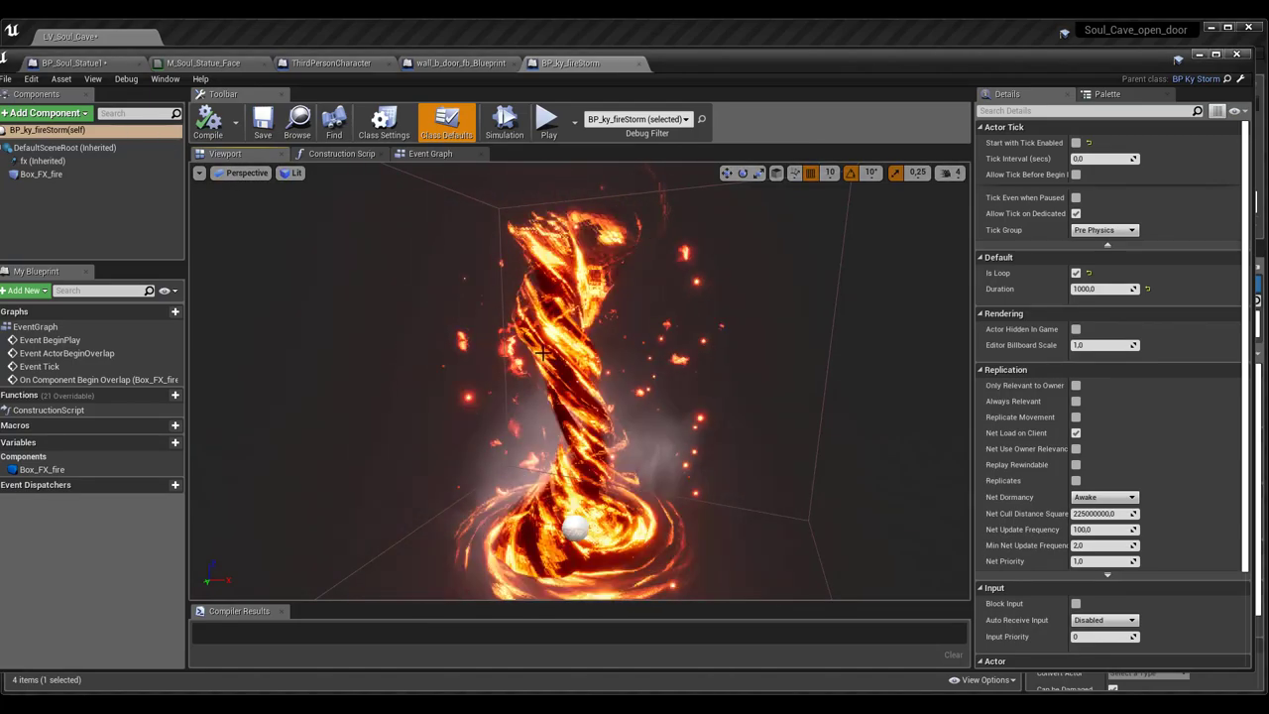
Step: In BP_ky_fireStorm's Event Graph, move Set Hidden in Game and the Fx getter to the right
click(430, 154)
mouse_move(517, 414)
right_down()
mouse_move(490, 385)
mouse_move(685, 381)
right_up()
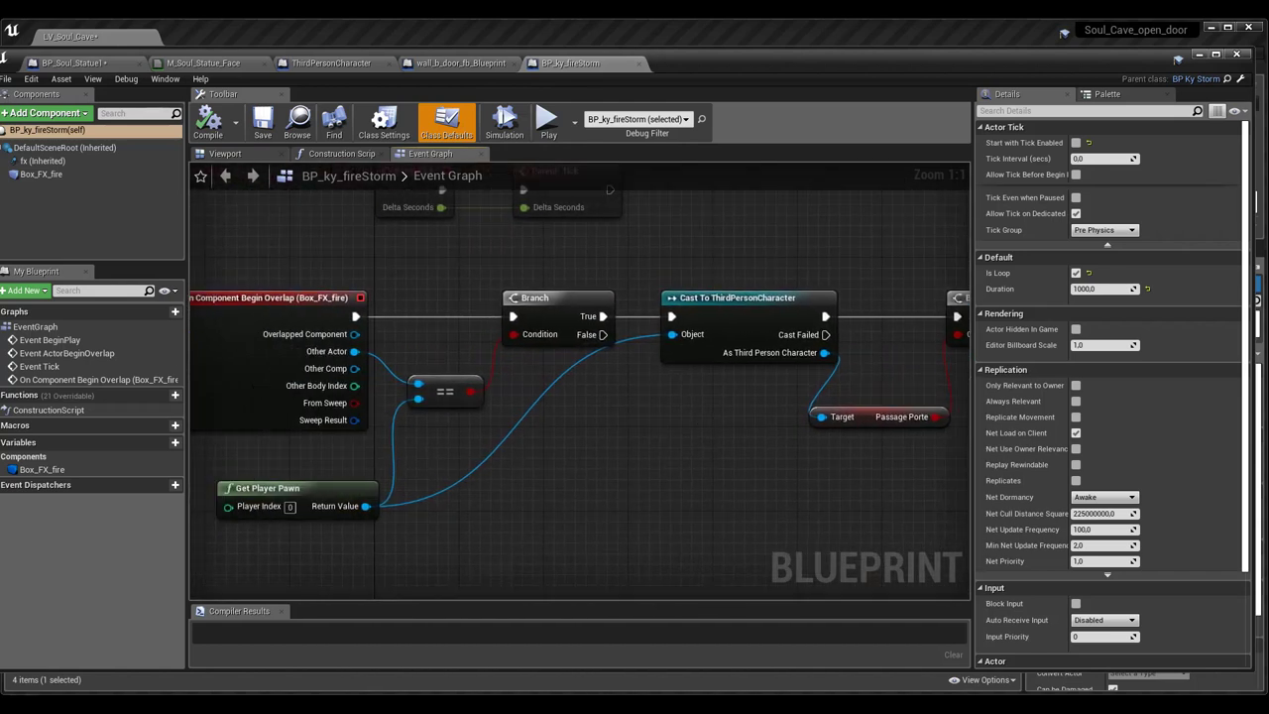
right_drag(637, 433, 709, 437)
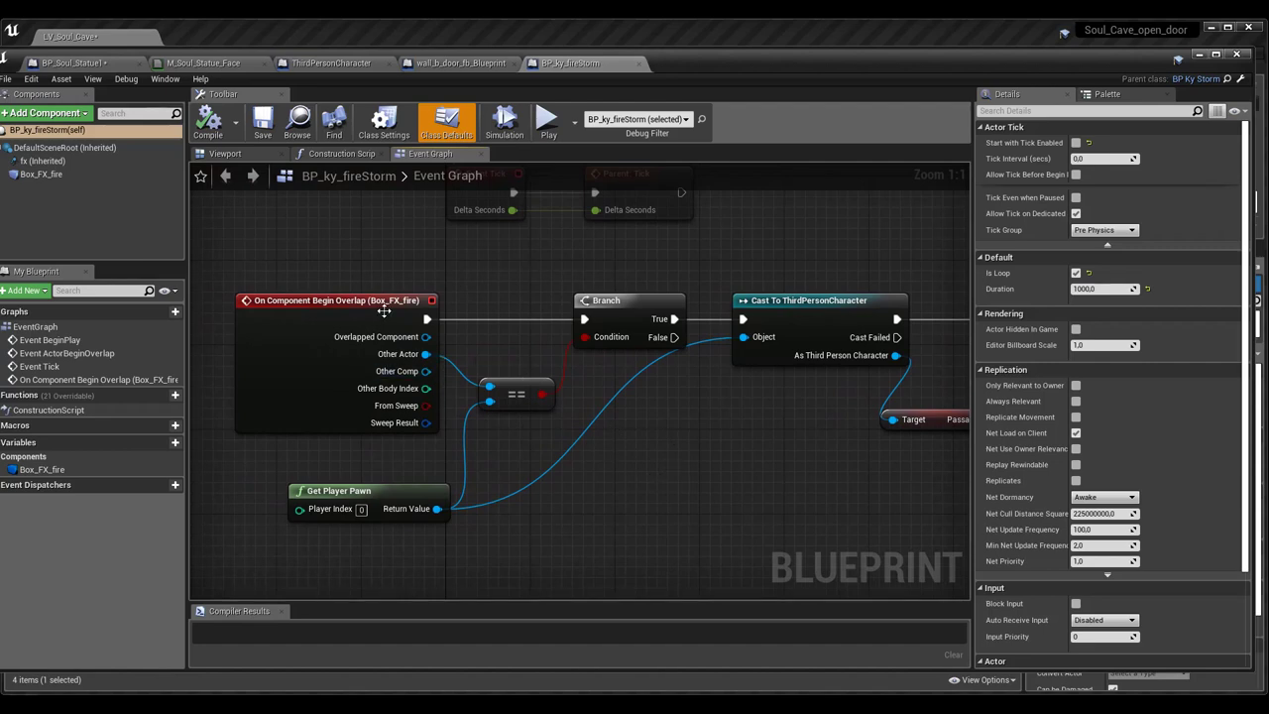
mouse_move(738, 460)
right_down()
mouse_move(541, 482)
mouse_move(483, 473)
right_up()
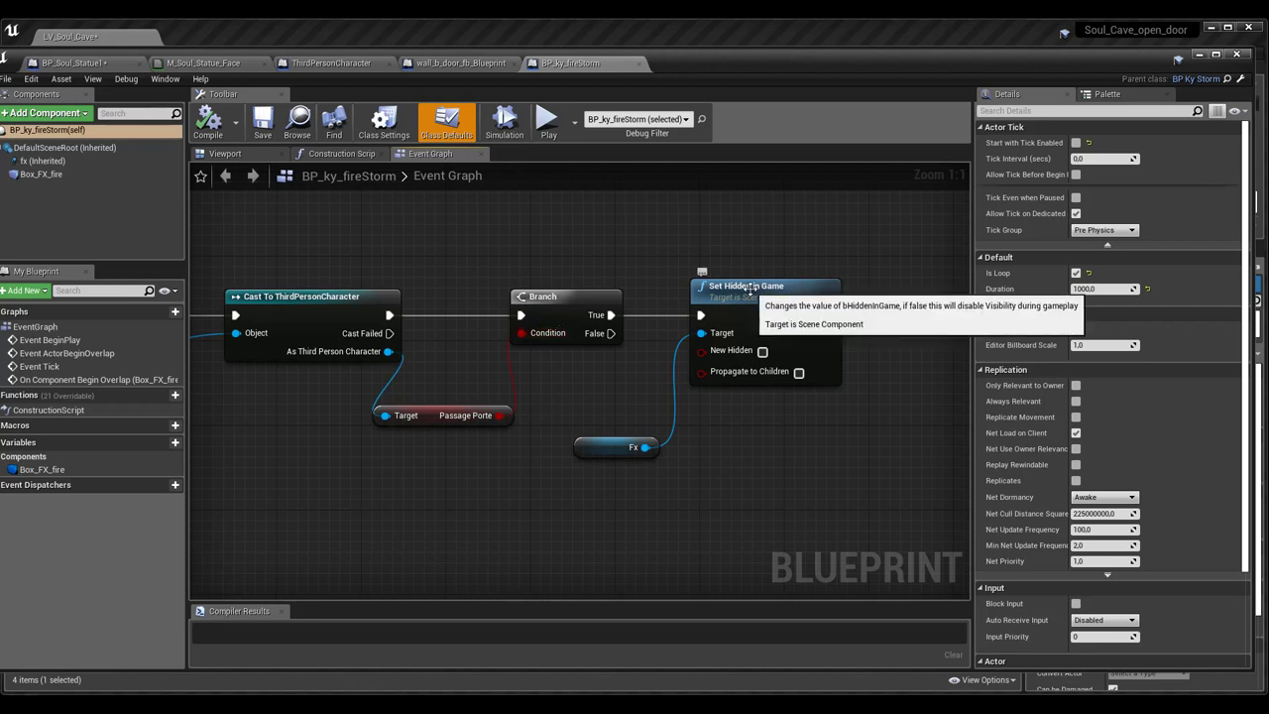
drag(760, 305, 790, 306)
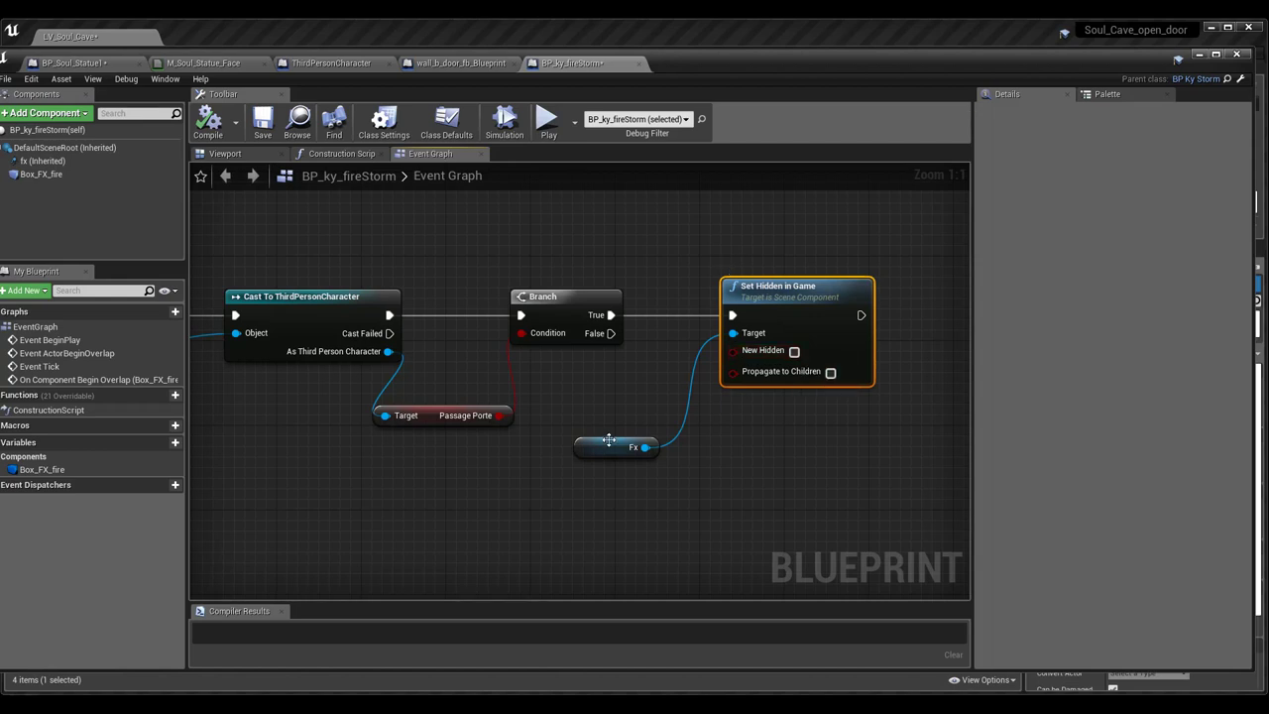
drag(586, 447, 609, 399)
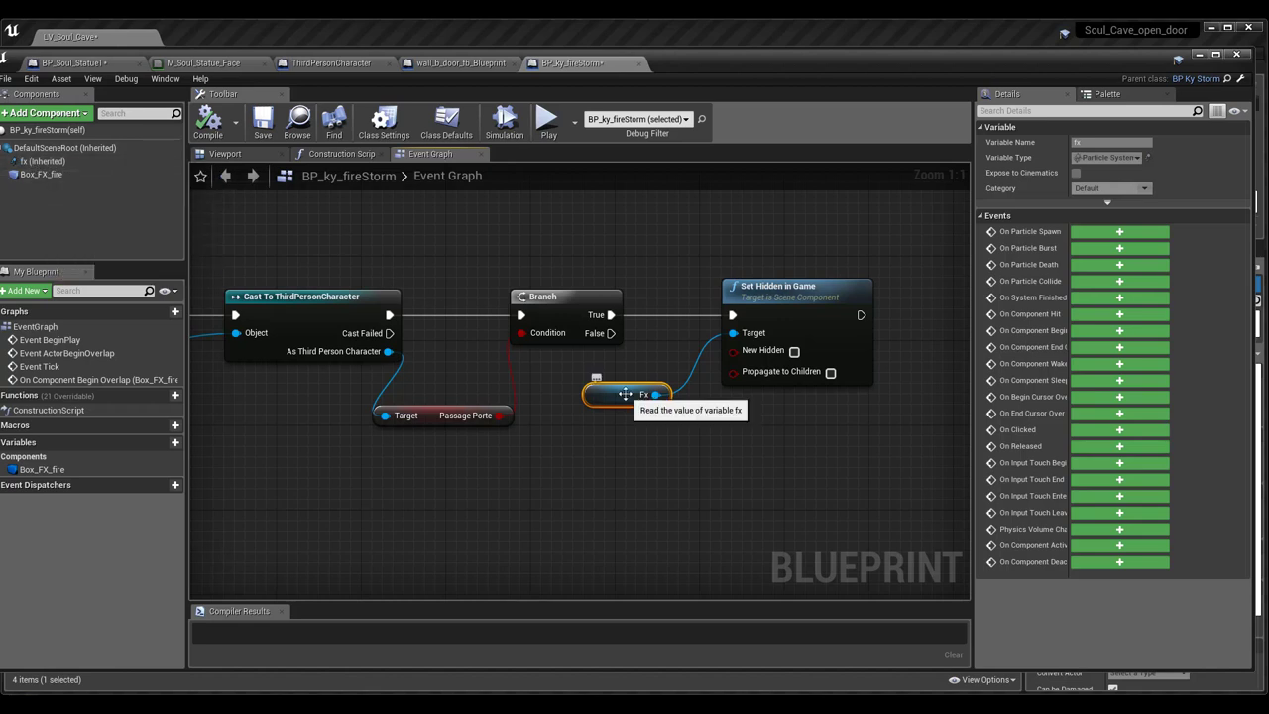
drag(624, 393, 648, 436)
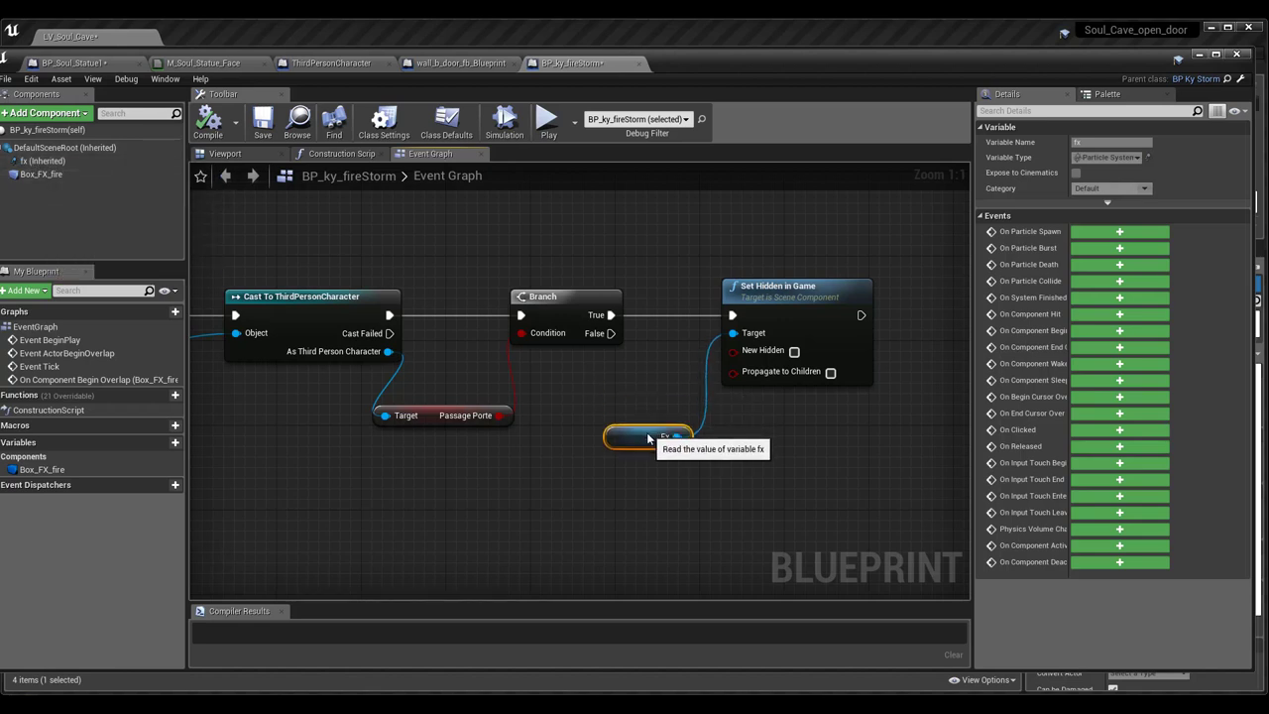
drag(799, 298, 884, 299)
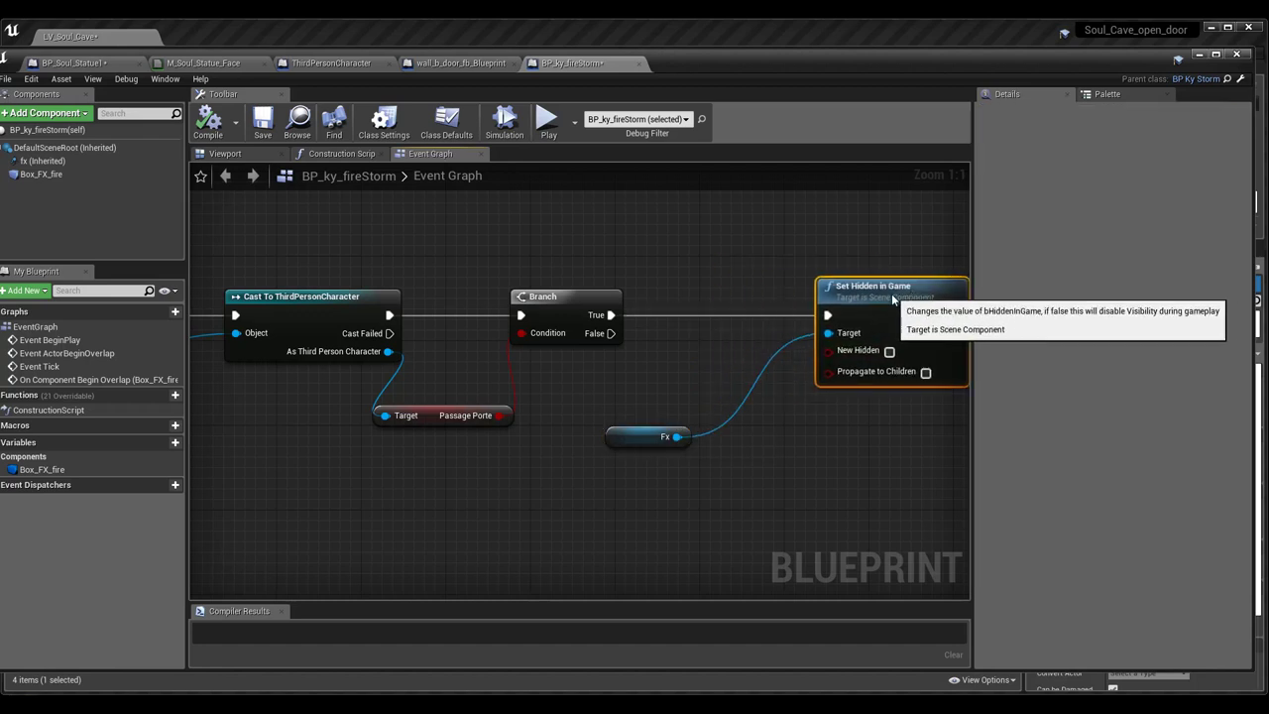
drag(640, 437, 745, 479)
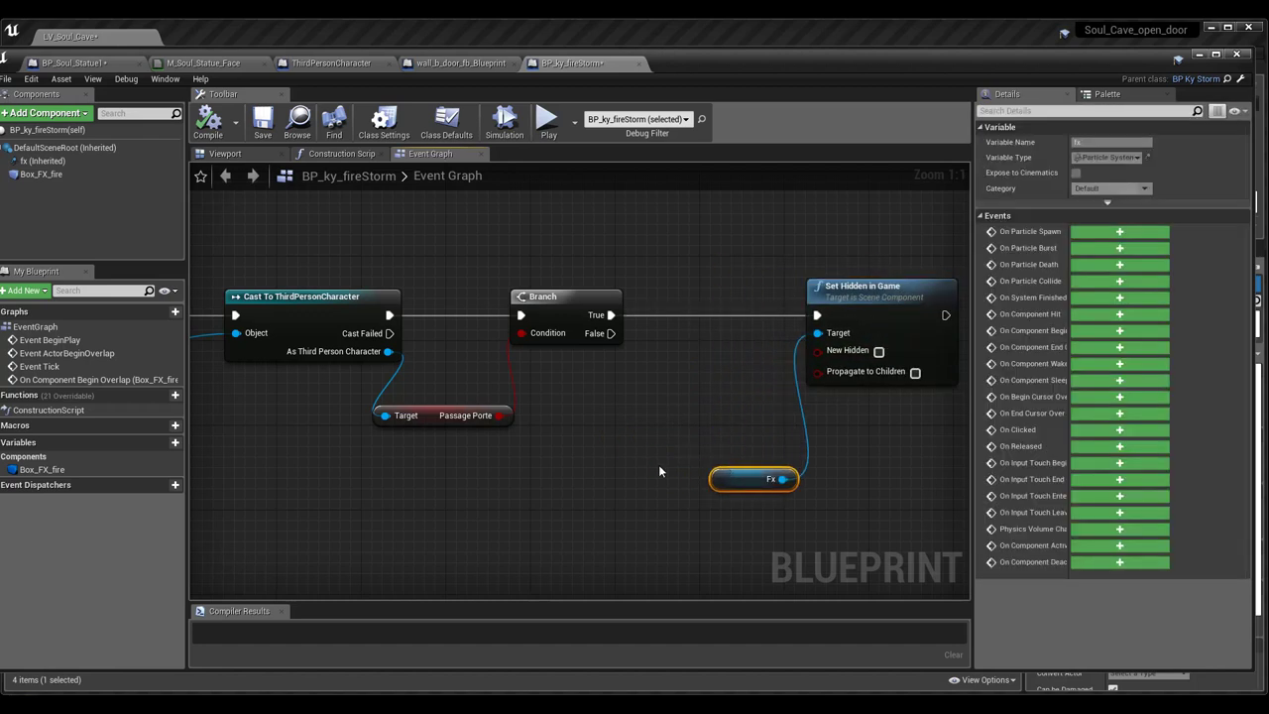
Step: Add a Get Energie Glace node from the cast character and place it under Passage Porte
drag(388, 351, 612, 451)
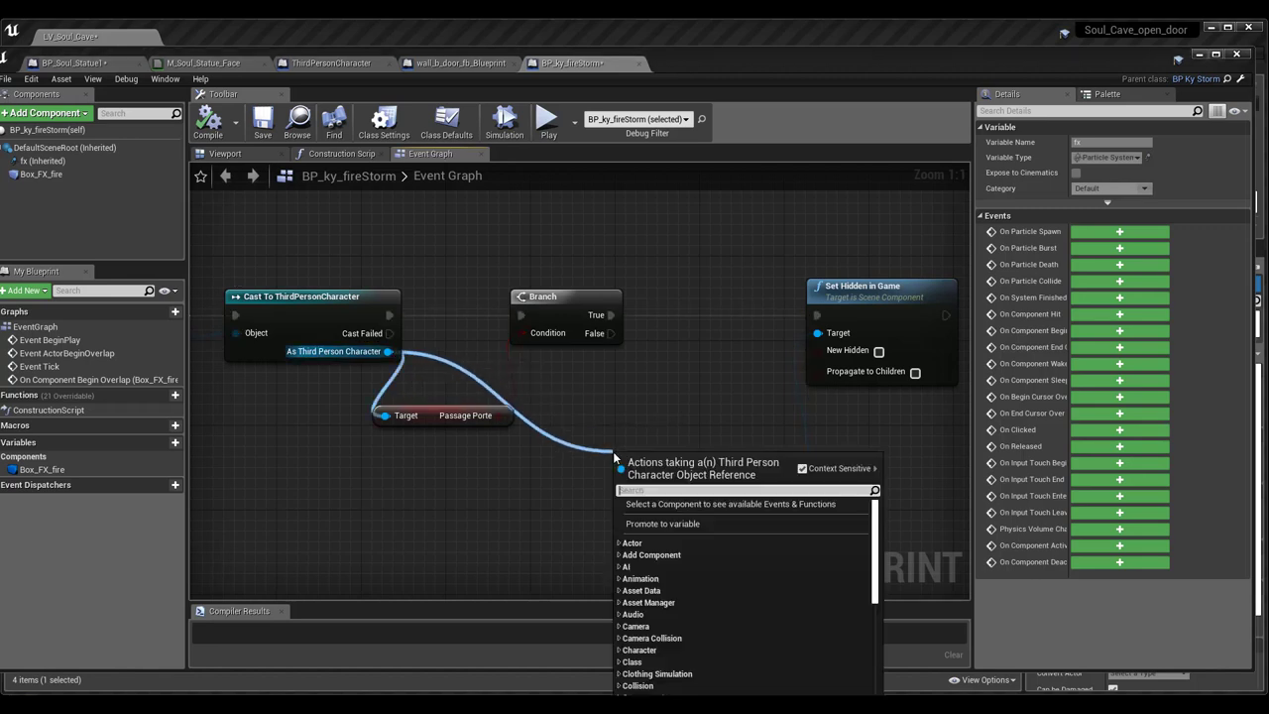
text(ener)
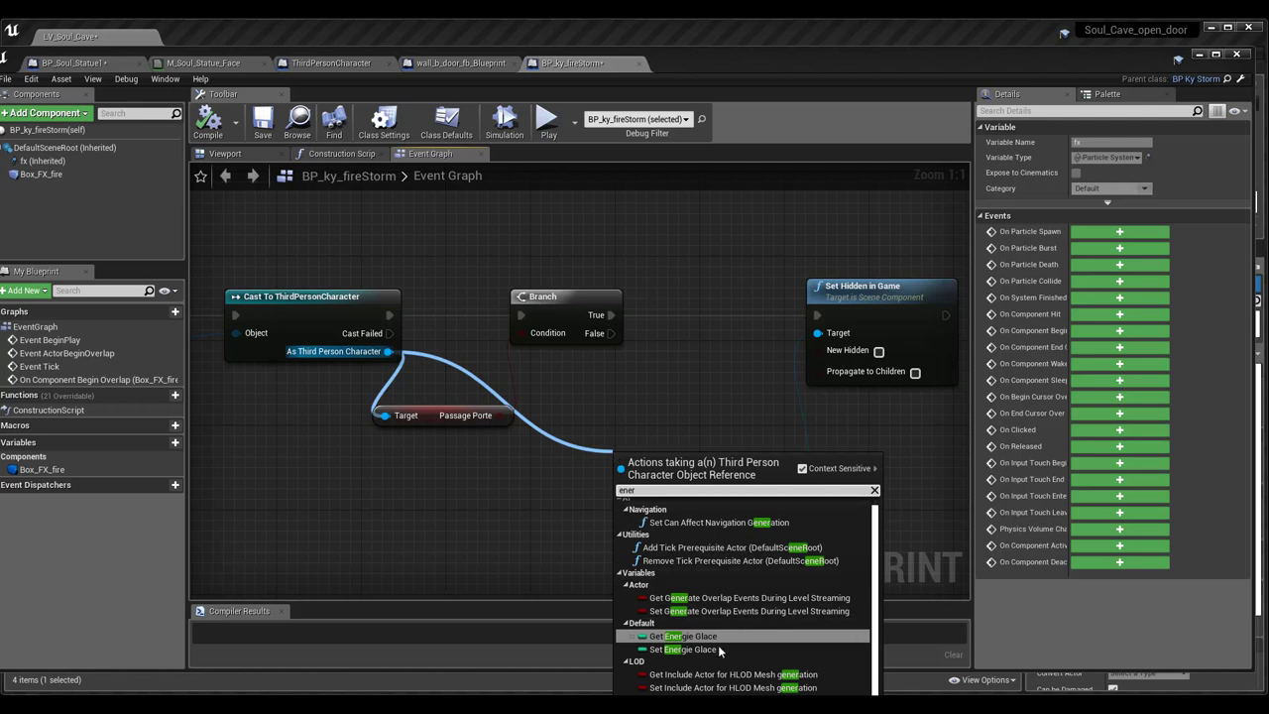
click(694, 637)
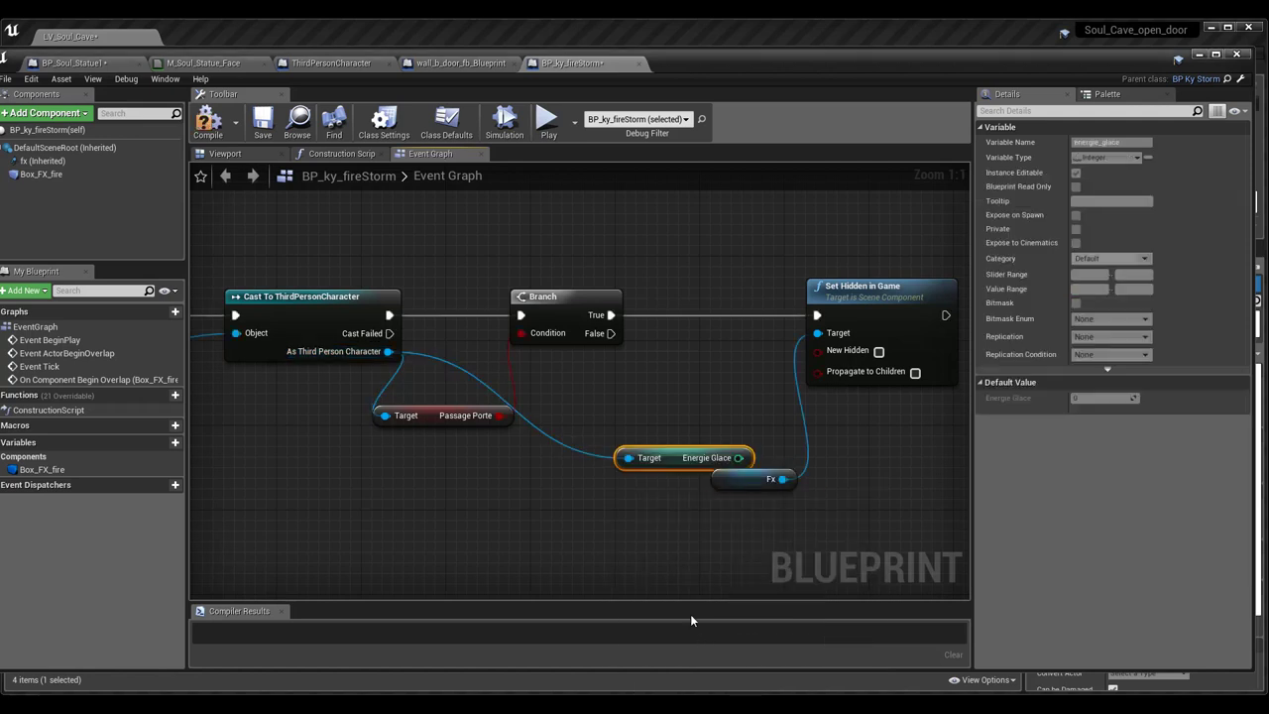
drag(636, 414, 608, 394)
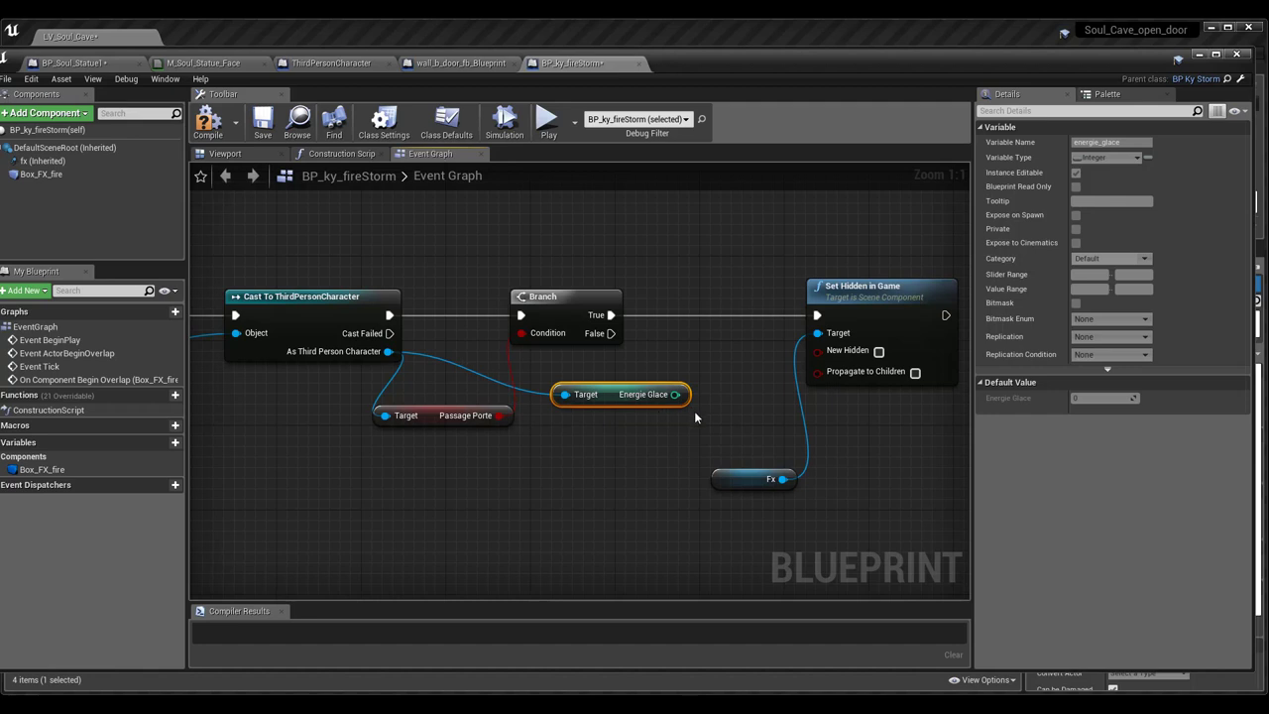
click(683, 303)
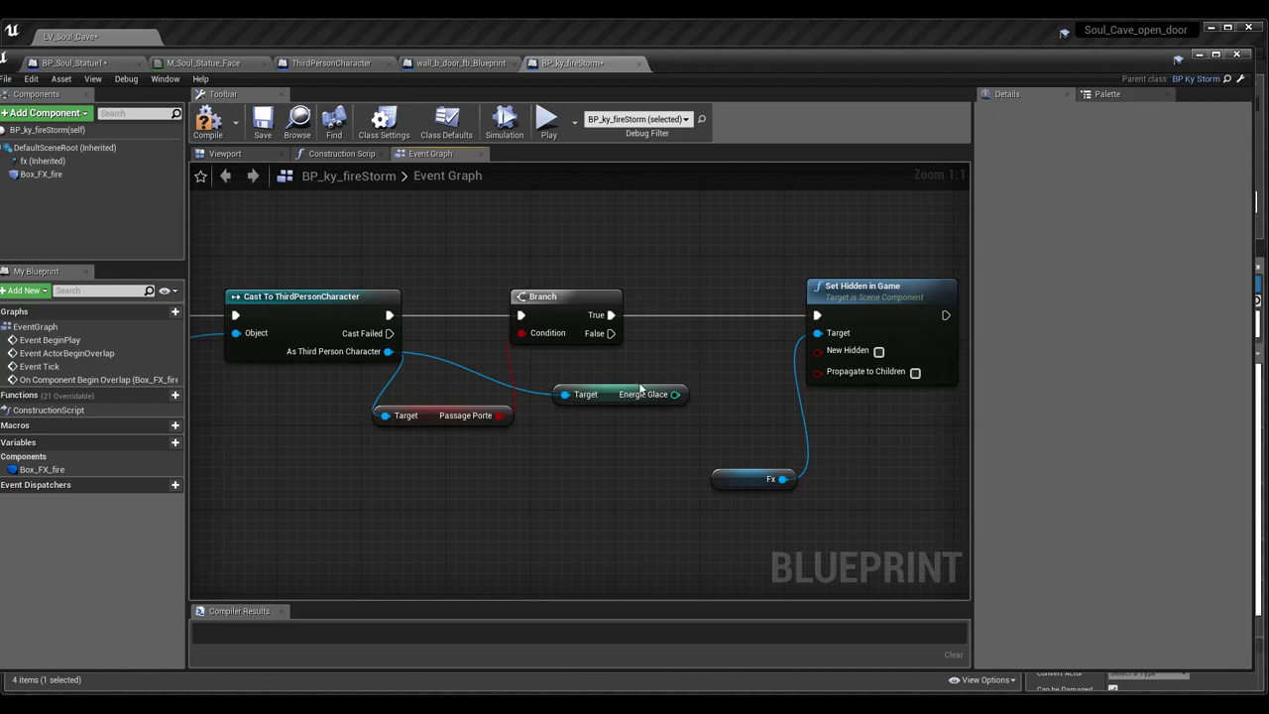
mouse_move(625, 394)
mouse_down()
mouse_move(591, 479)
mouse_move(570, 468)
mouse_up()
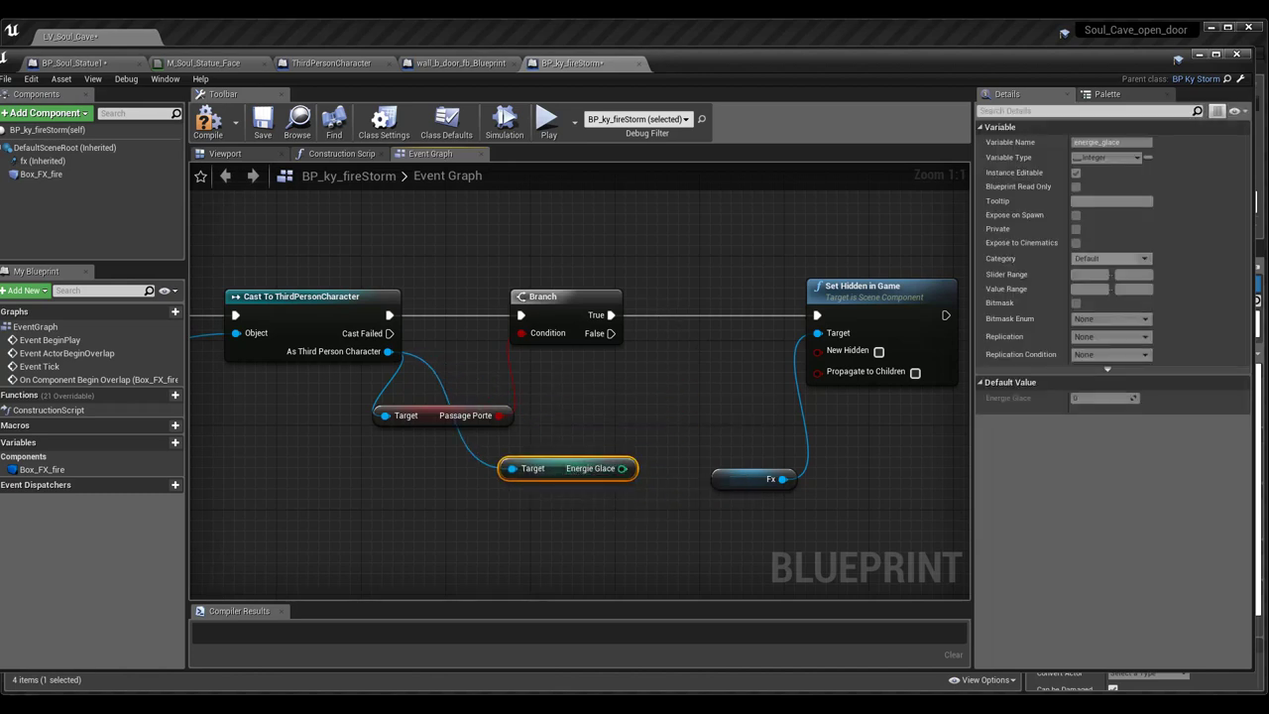
drag(571, 468, 475, 478)
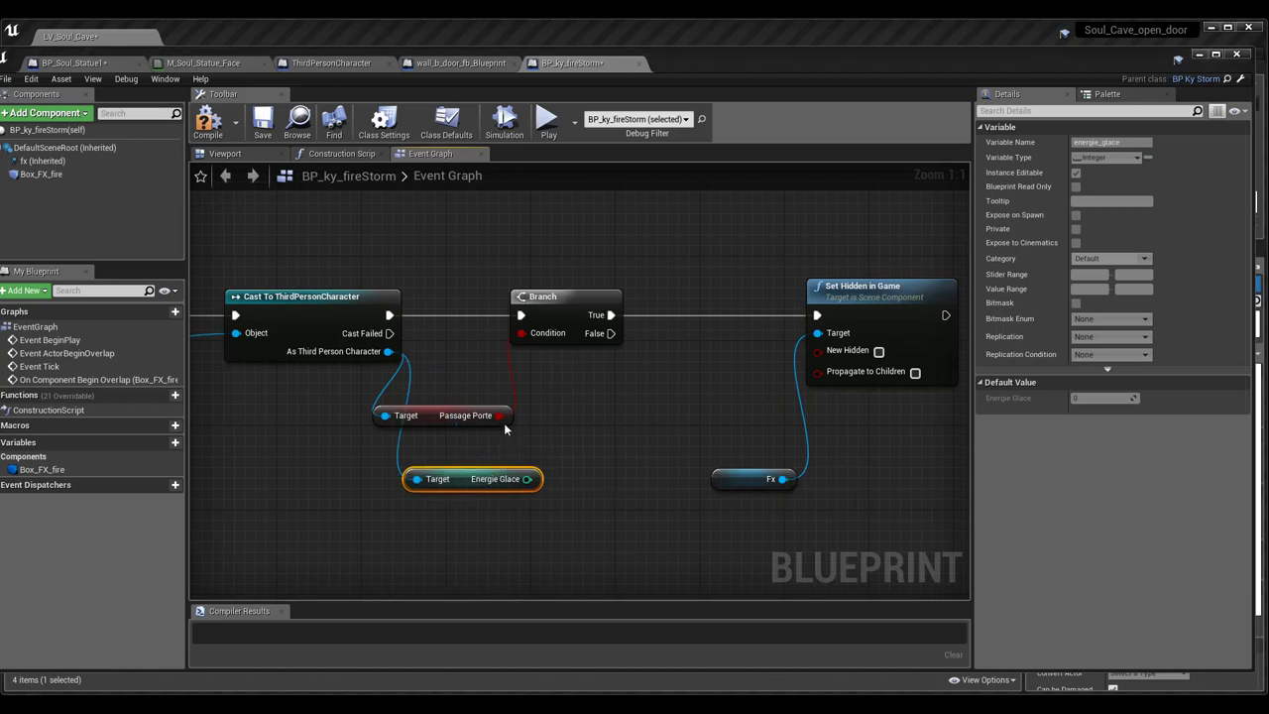
drag(501, 416, 558, 422)
Step: Add an AND Boolean node fed by Passage Porte and shift the Energie Glace getter left
text(and)
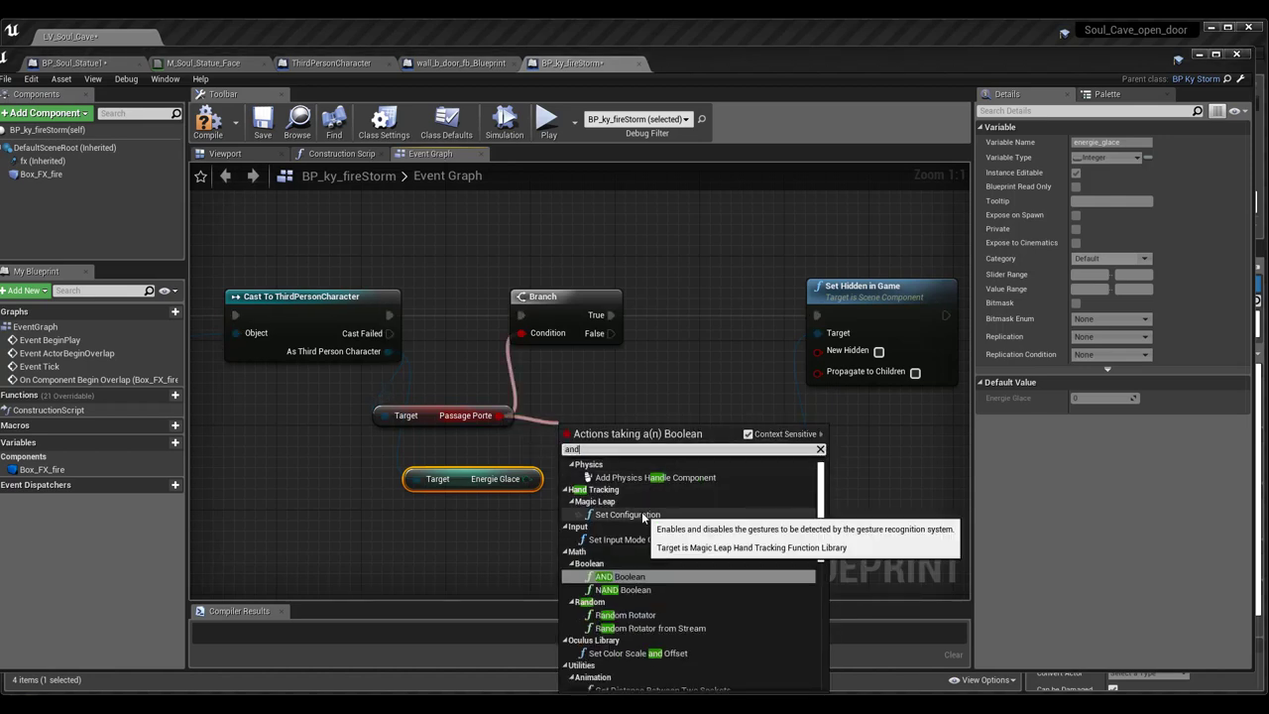
click(613, 583)
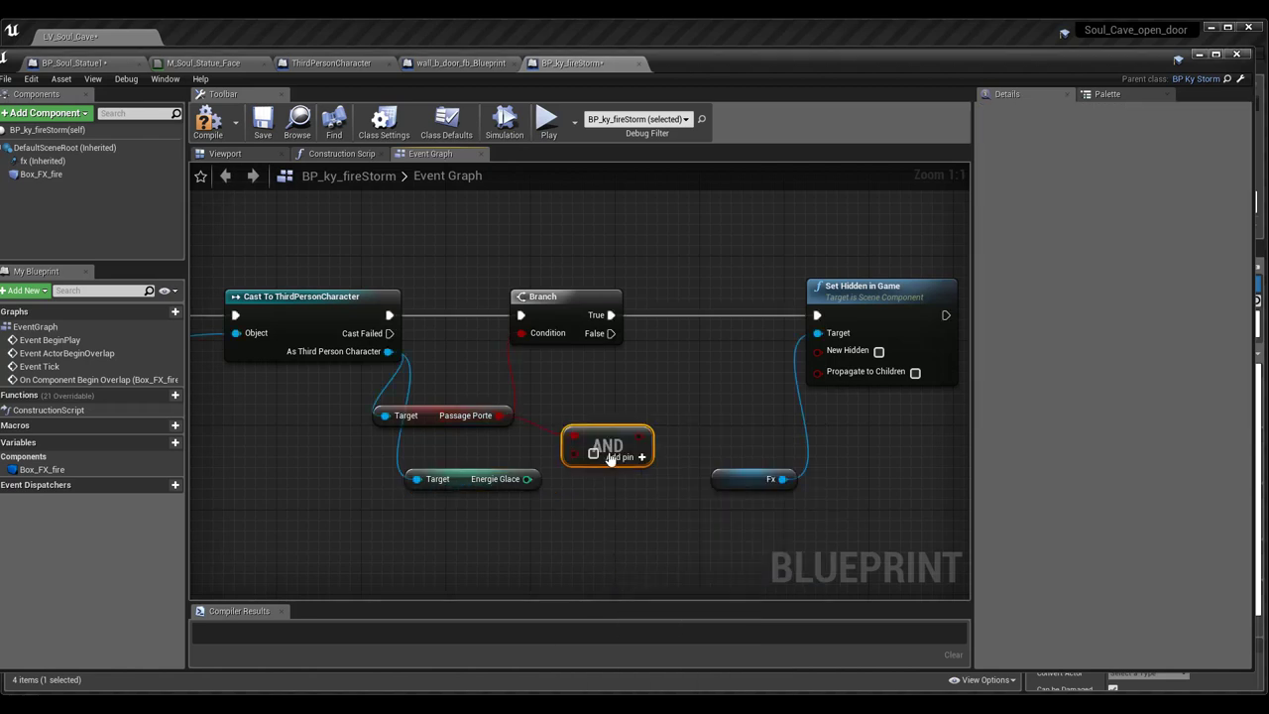
drag(602, 432, 592, 410)
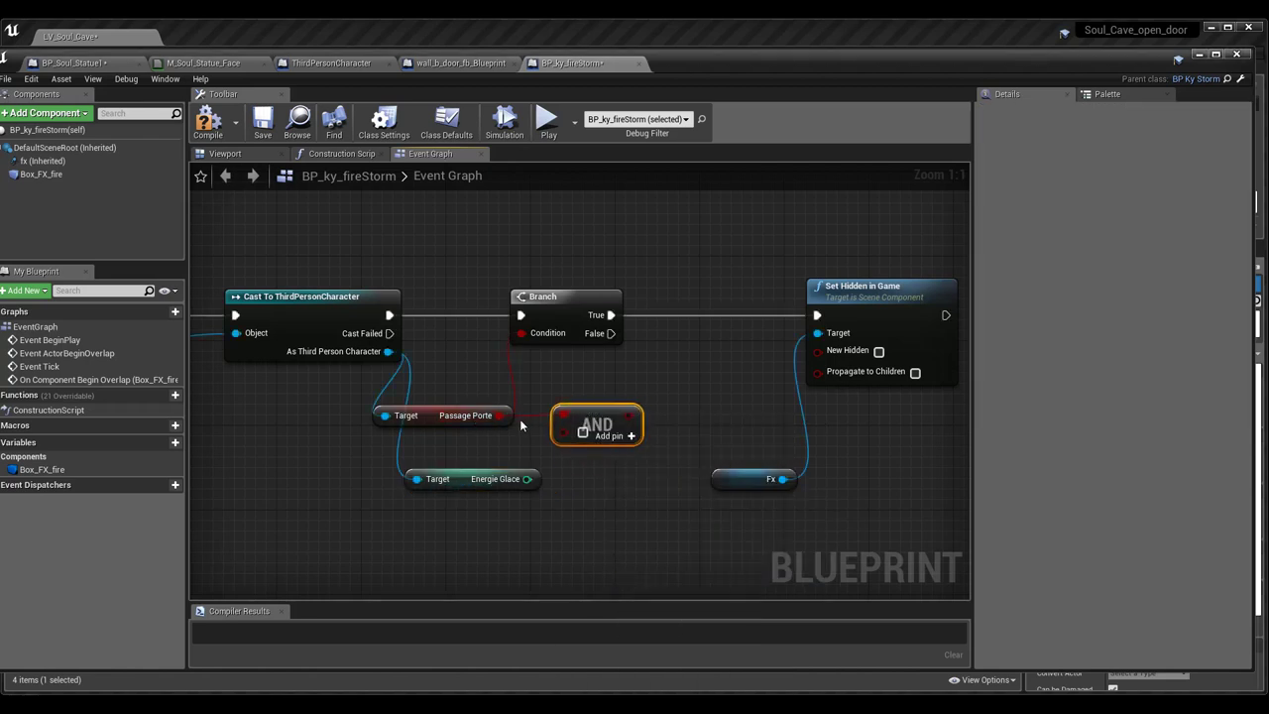
mouse_move(464, 480)
mouse_down()
mouse_move(443, 481)
mouse_move(454, 481)
mouse_up()
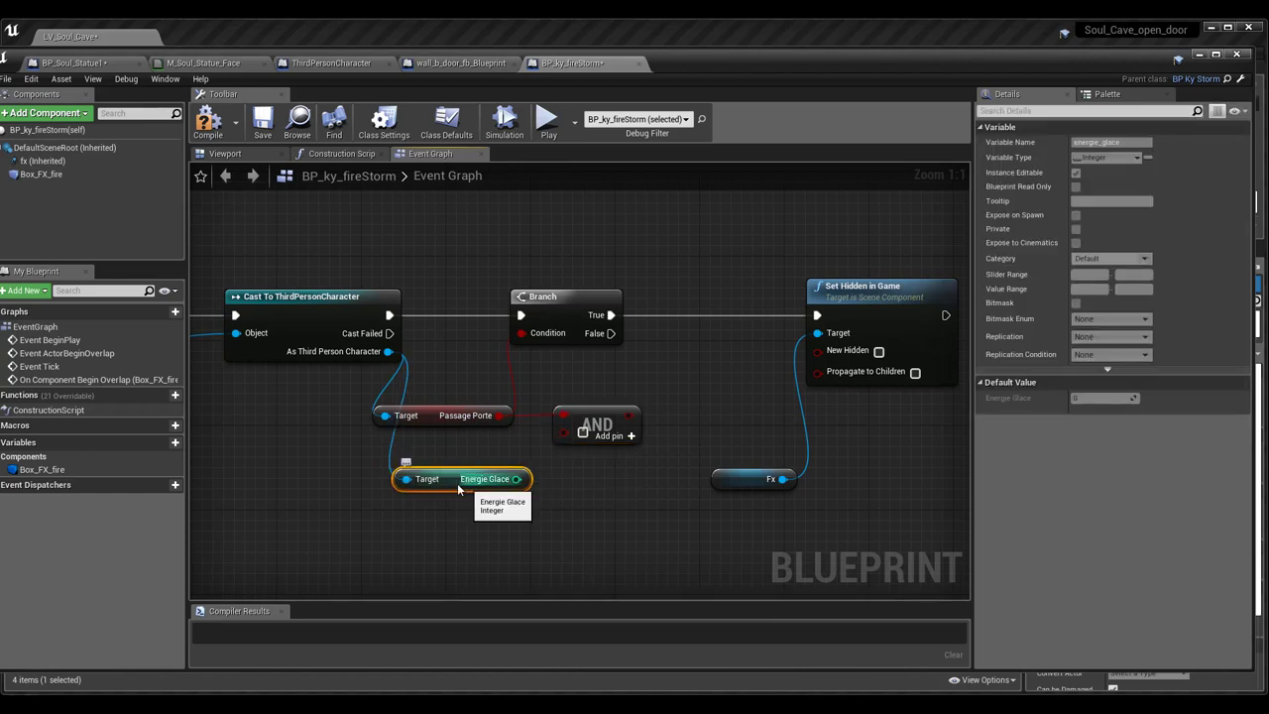
drag(434, 479, 402, 480)
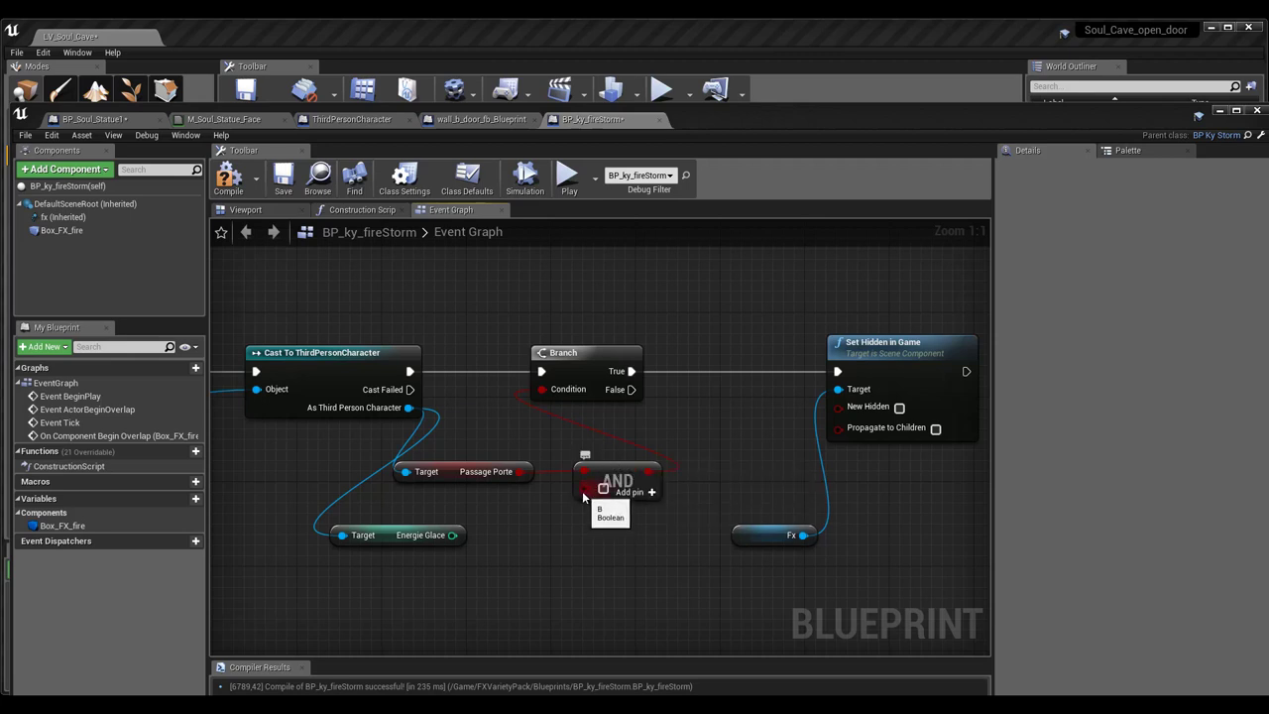
drag(583, 496, 491, 530)
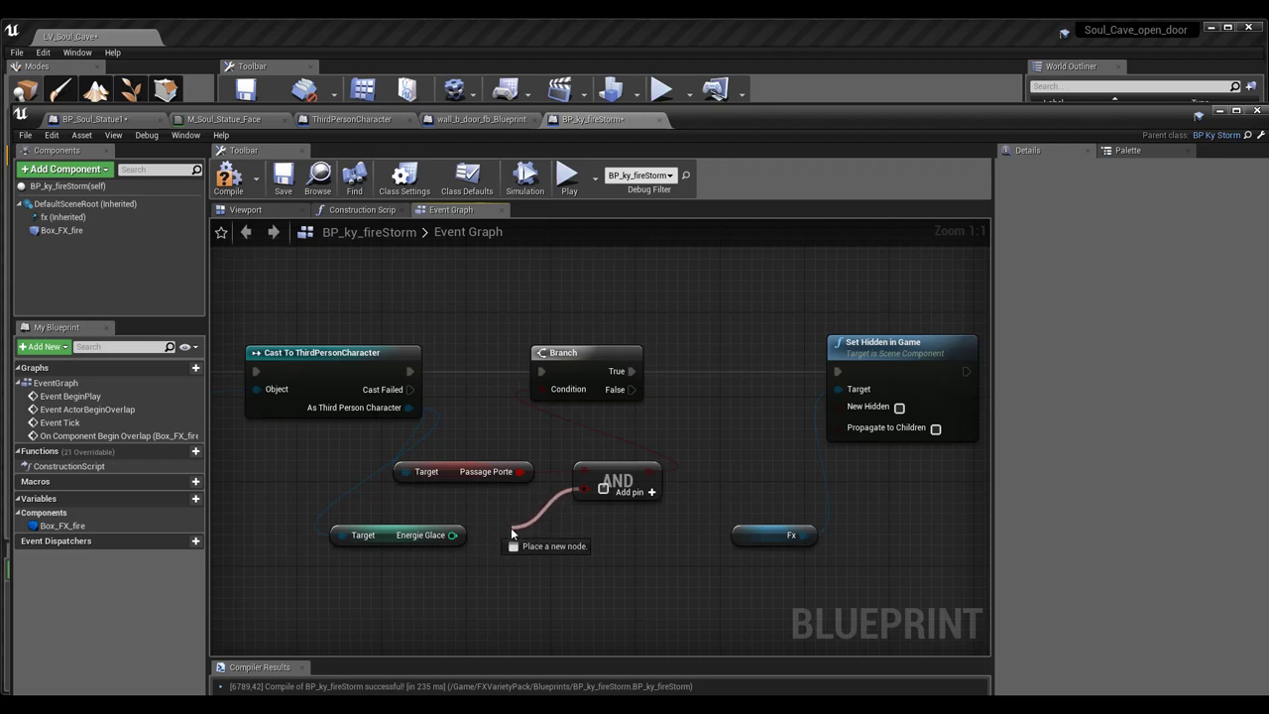
drag(491, 536, 515, 543)
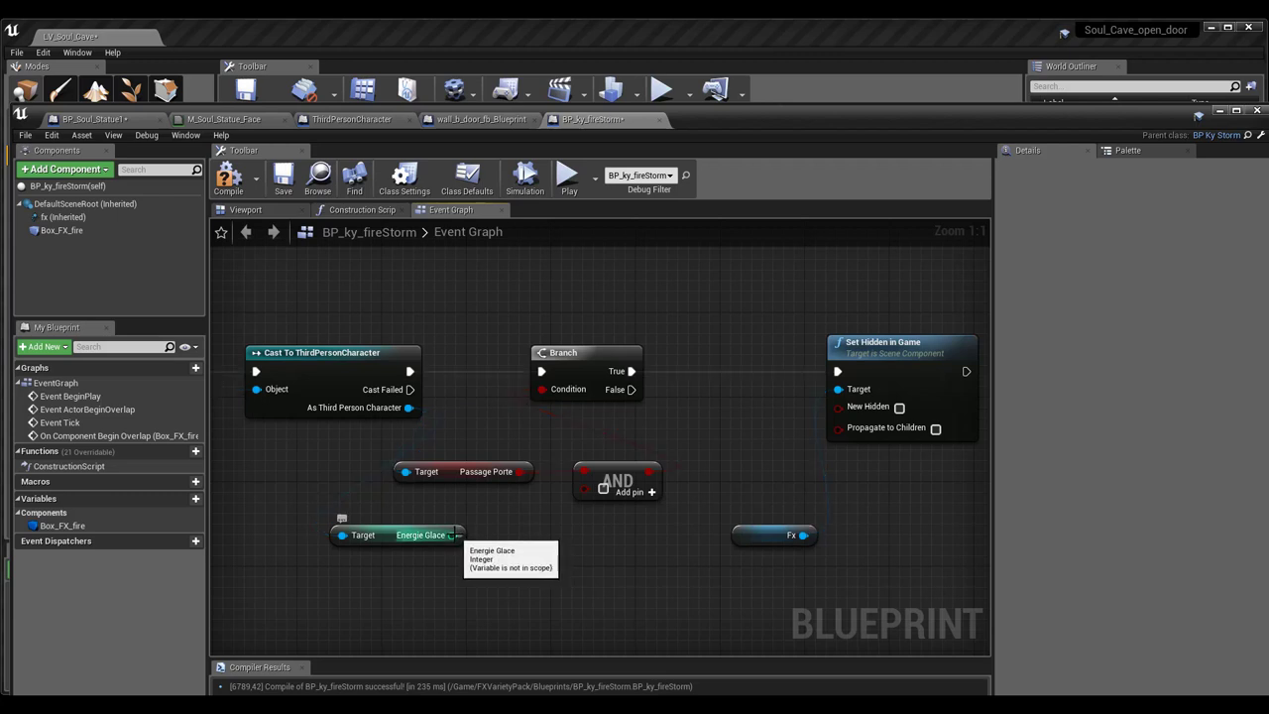
Step: Add an integer less-than comparison on Energie Glace and place it beside the getter
drag(457, 536, 519, 541)
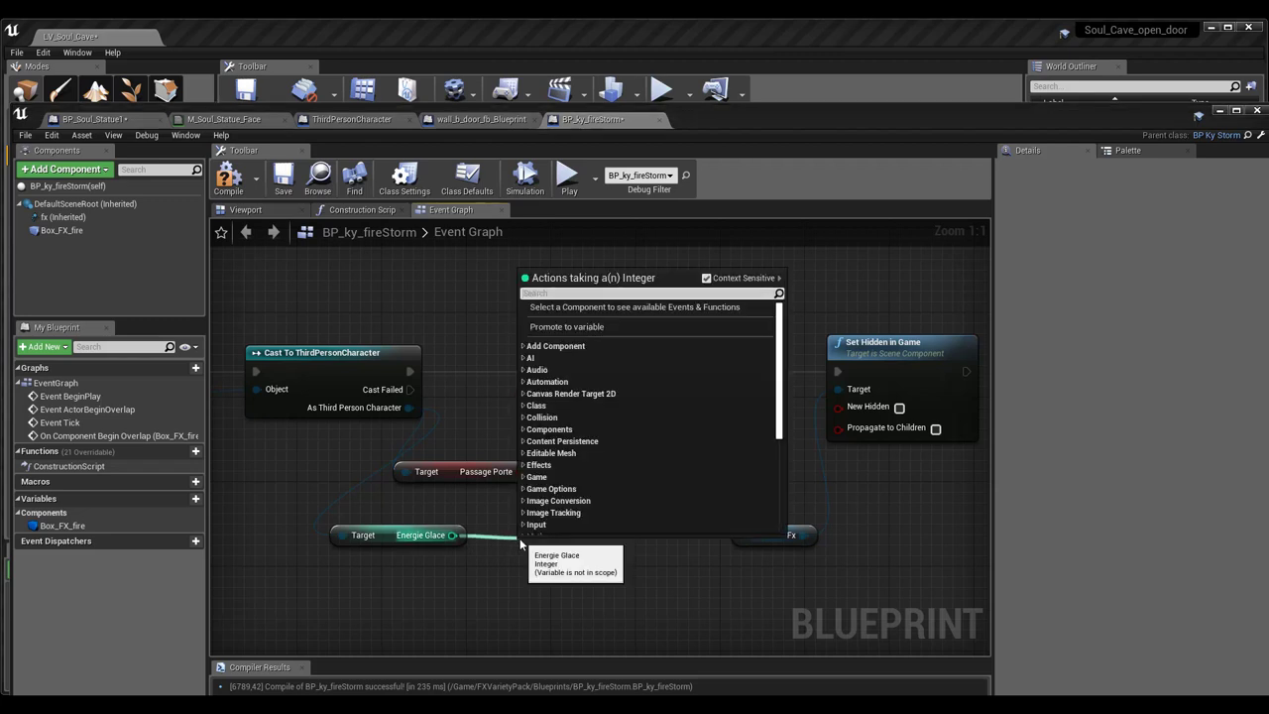
text(>)
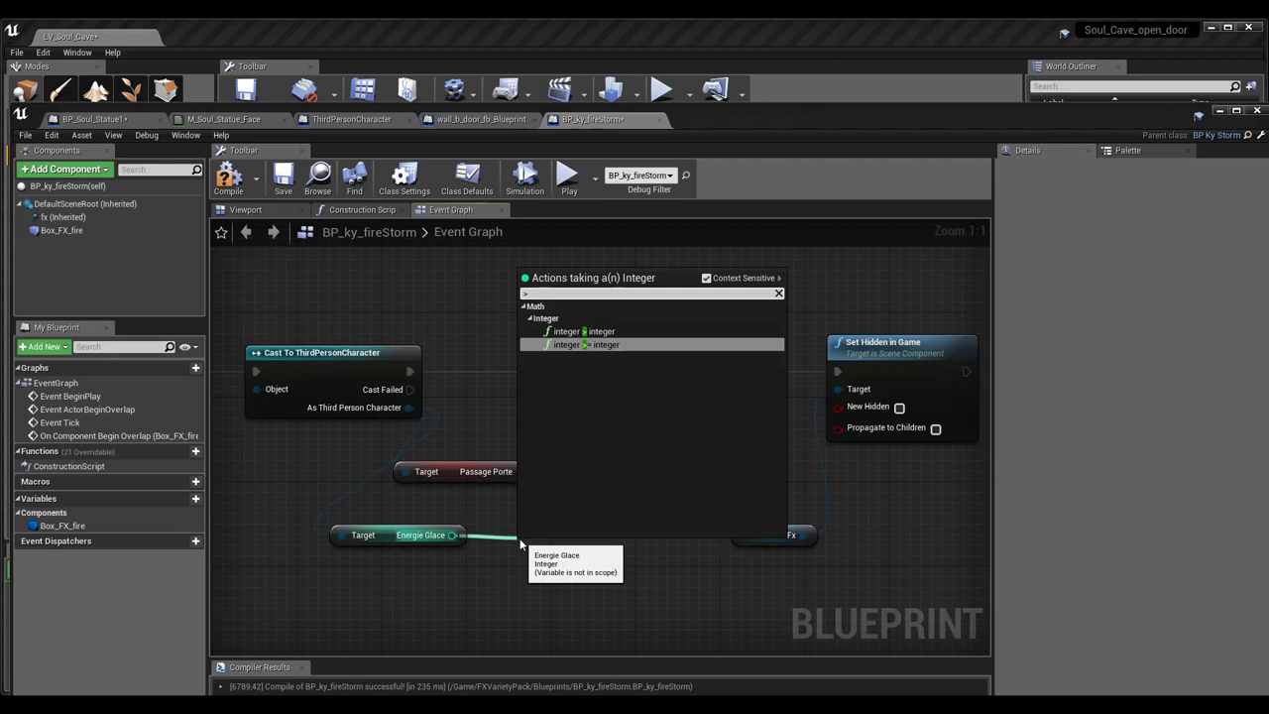
key(BackSpace)
text(<)
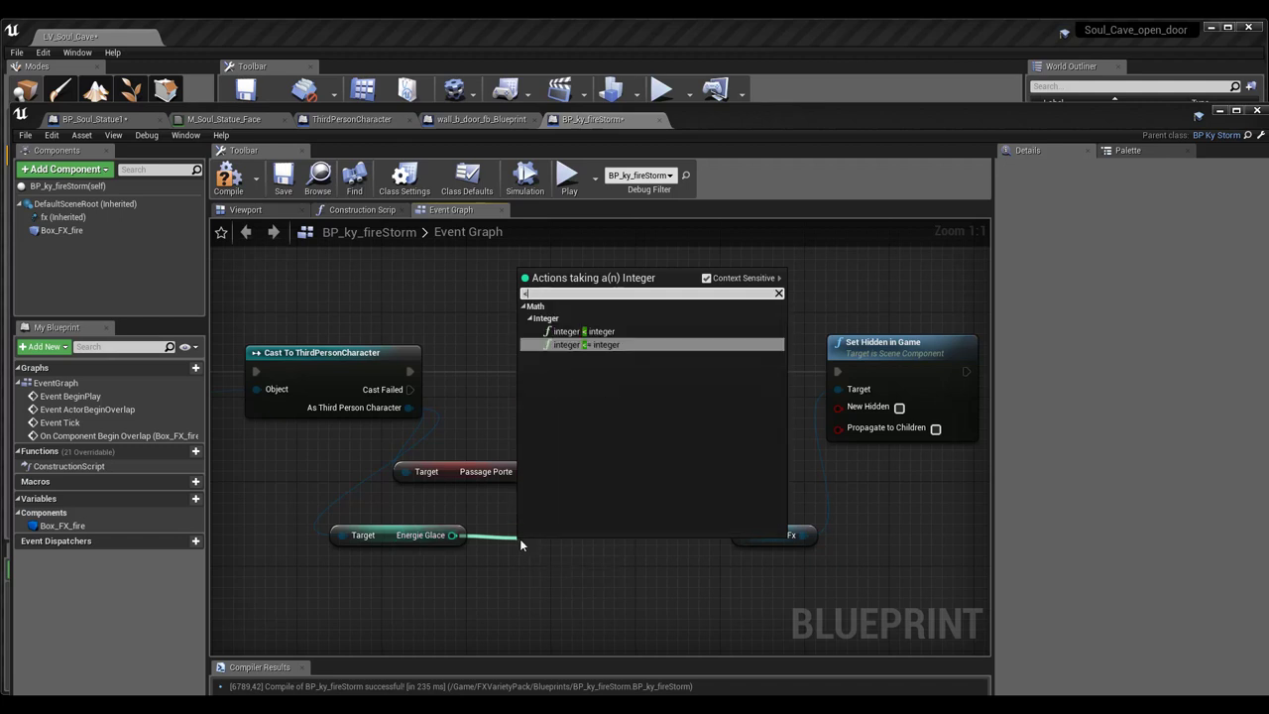
click(574, 333)
text(5)
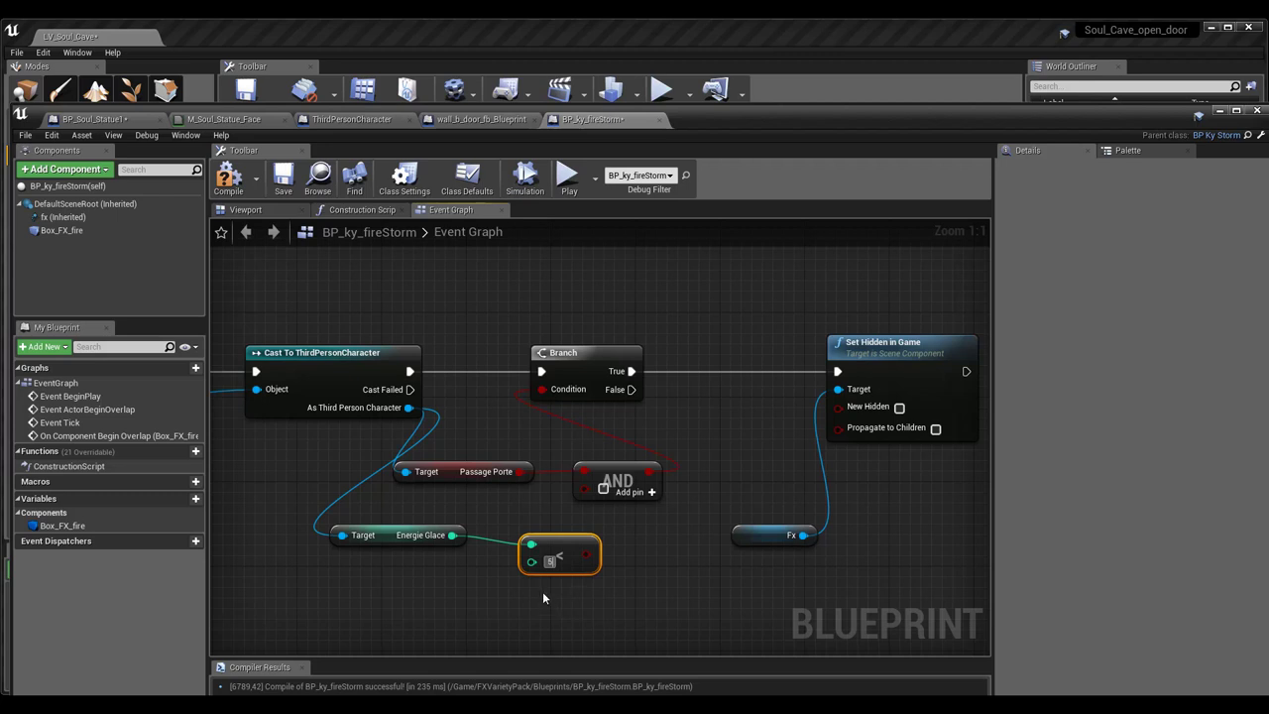
mouse_move(592, 563)
mouse_down()
mouse_move(570, 565)
mouse_move(581, 488)
mouse_up()
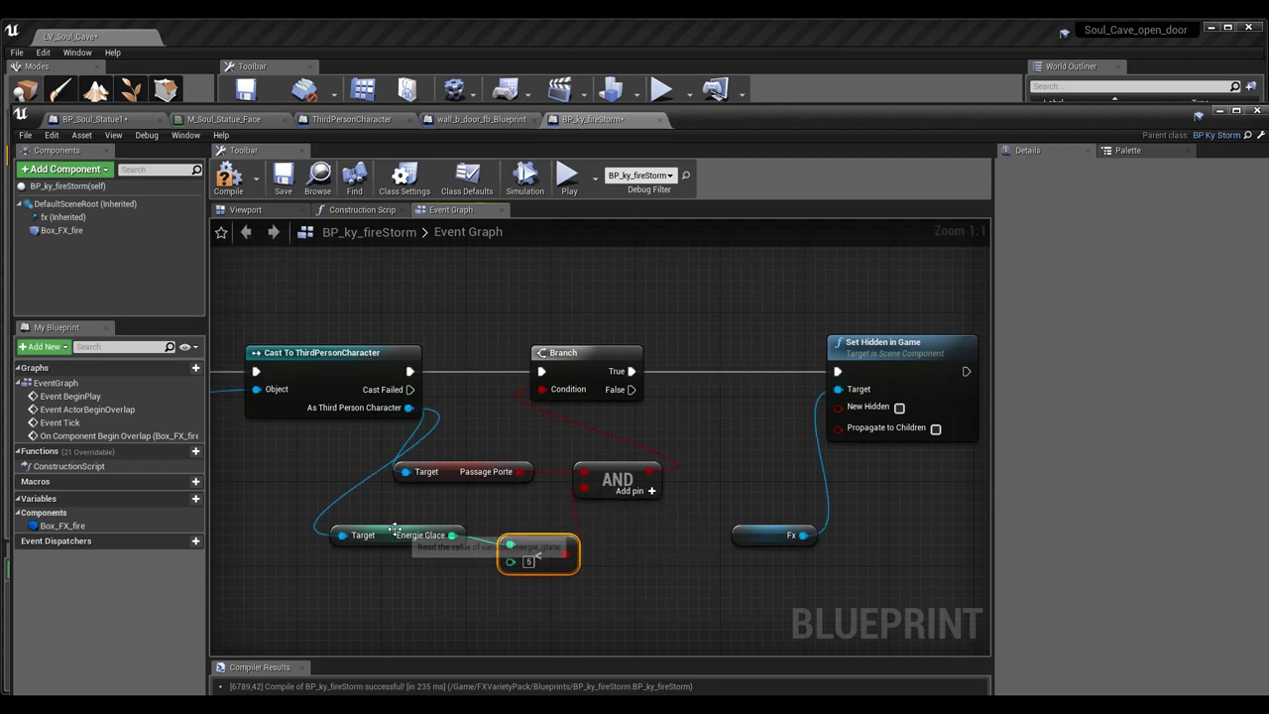
drag(388, 533, 367, 545)
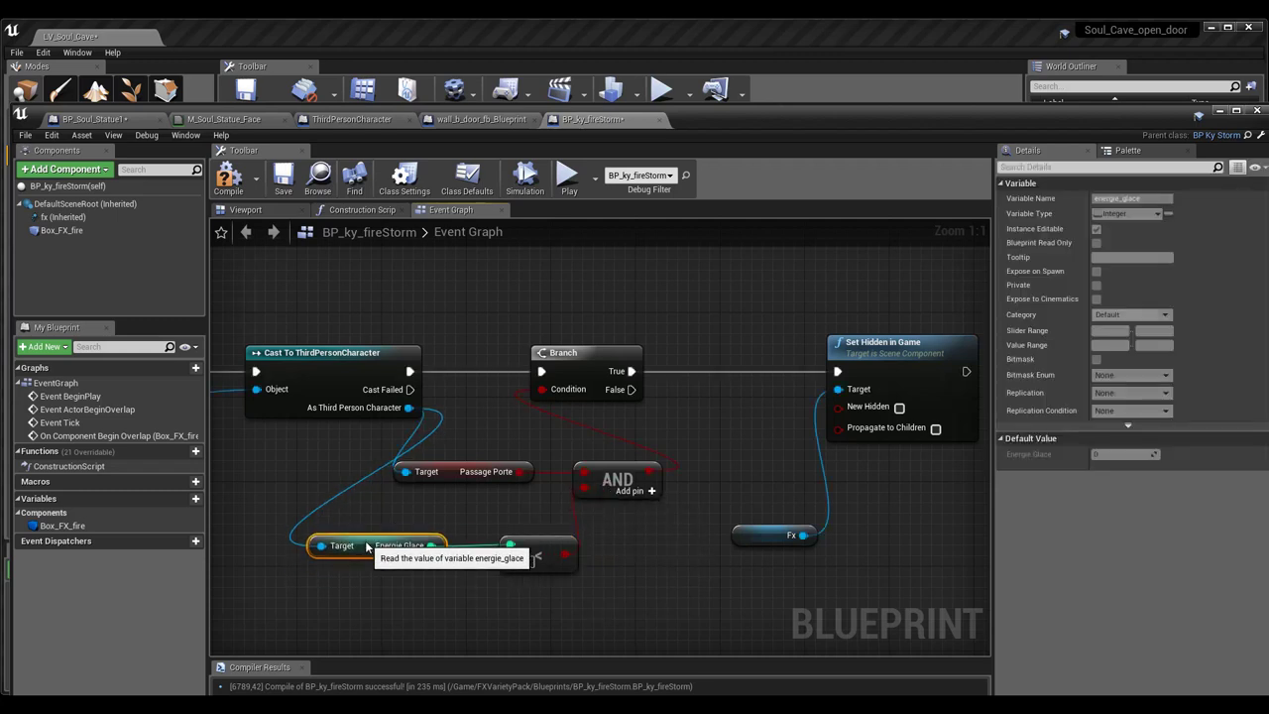
drag(534, 548, 503, 547)
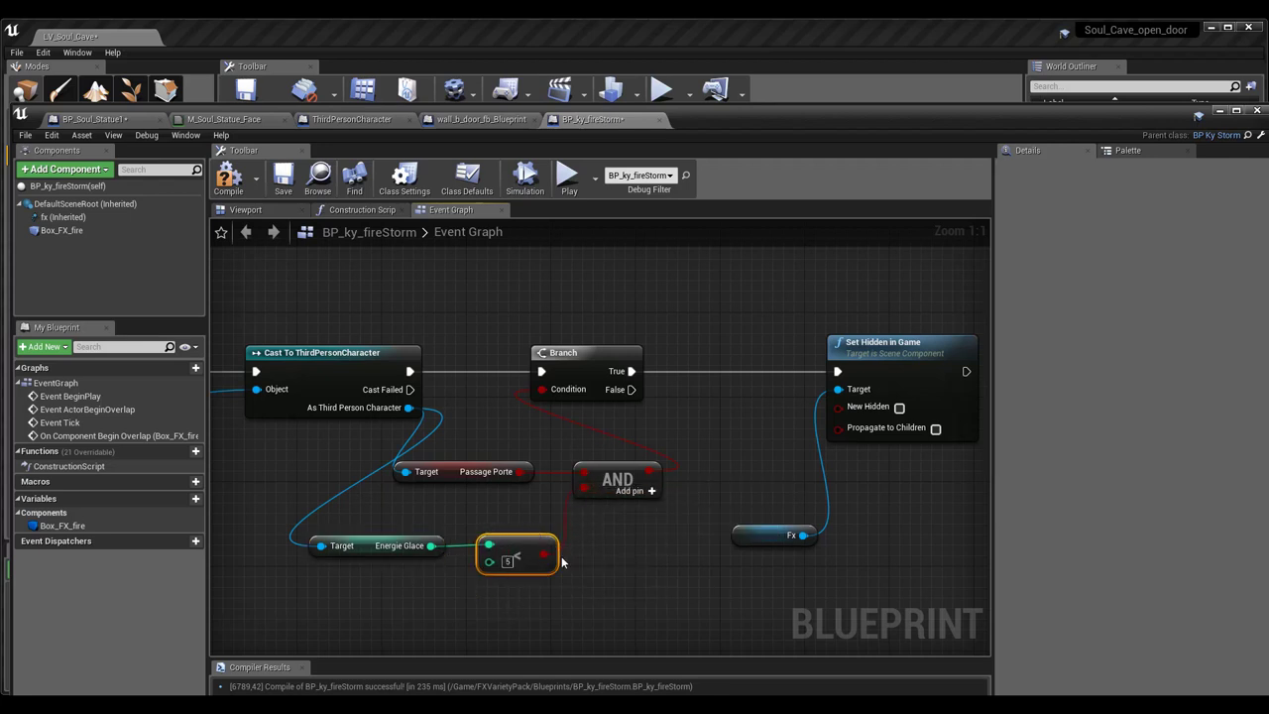
Step: Wire the Energie Glace < 5 result into the AND node's second input and tidy the nodes
click(463, 471)
drag(463, 471, 453, 471)
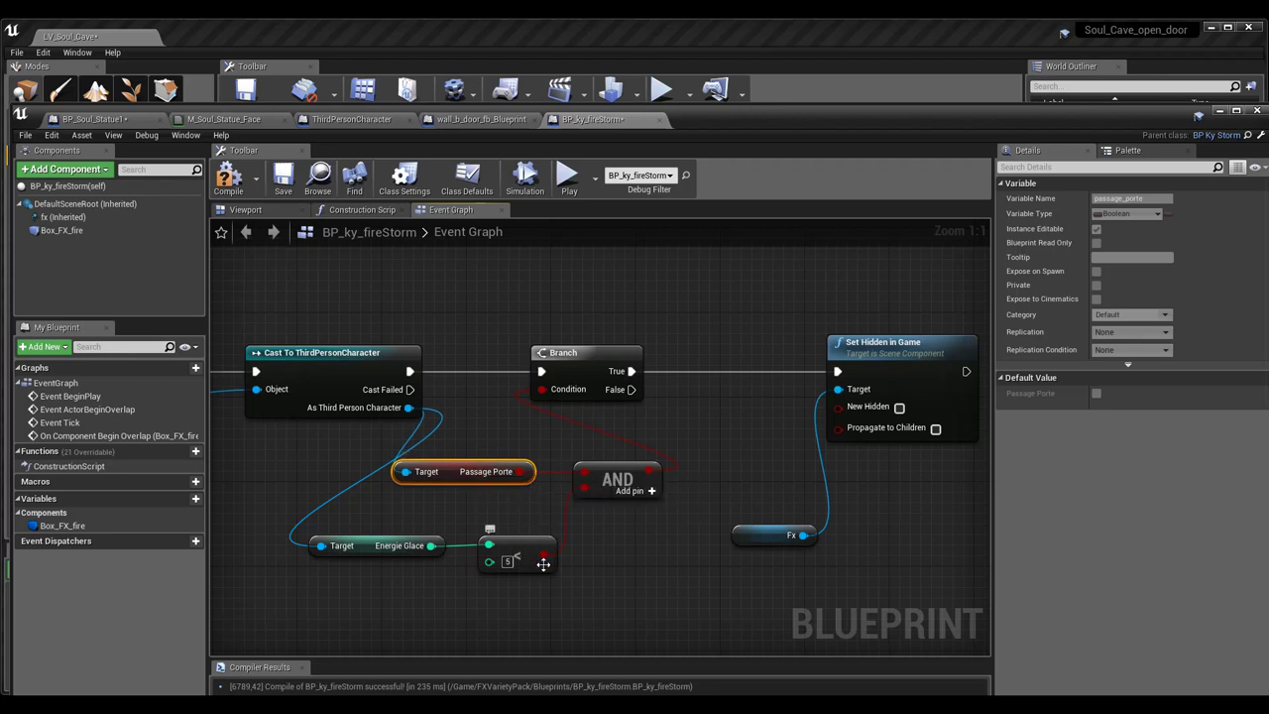
drag(538, 548, 584, 487)
drag(331, 357, 279, 357)
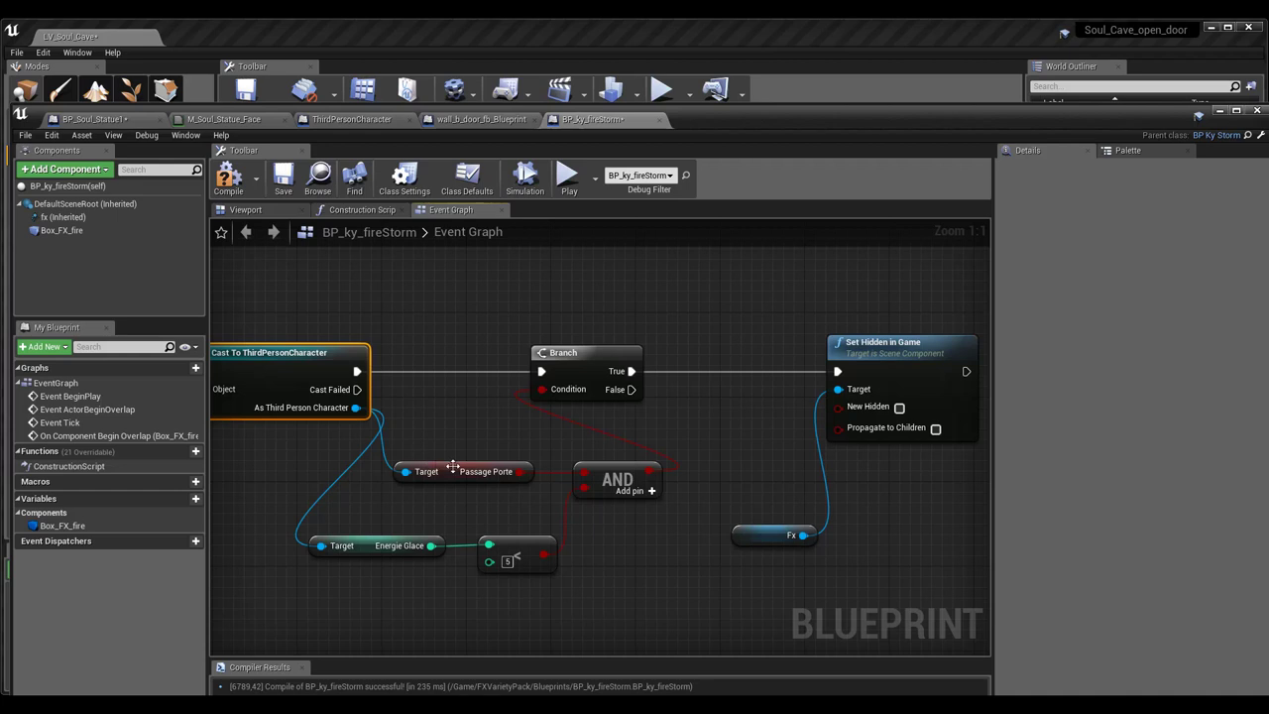
drag(453, 471, 464, 454)
key(ctrl+z)
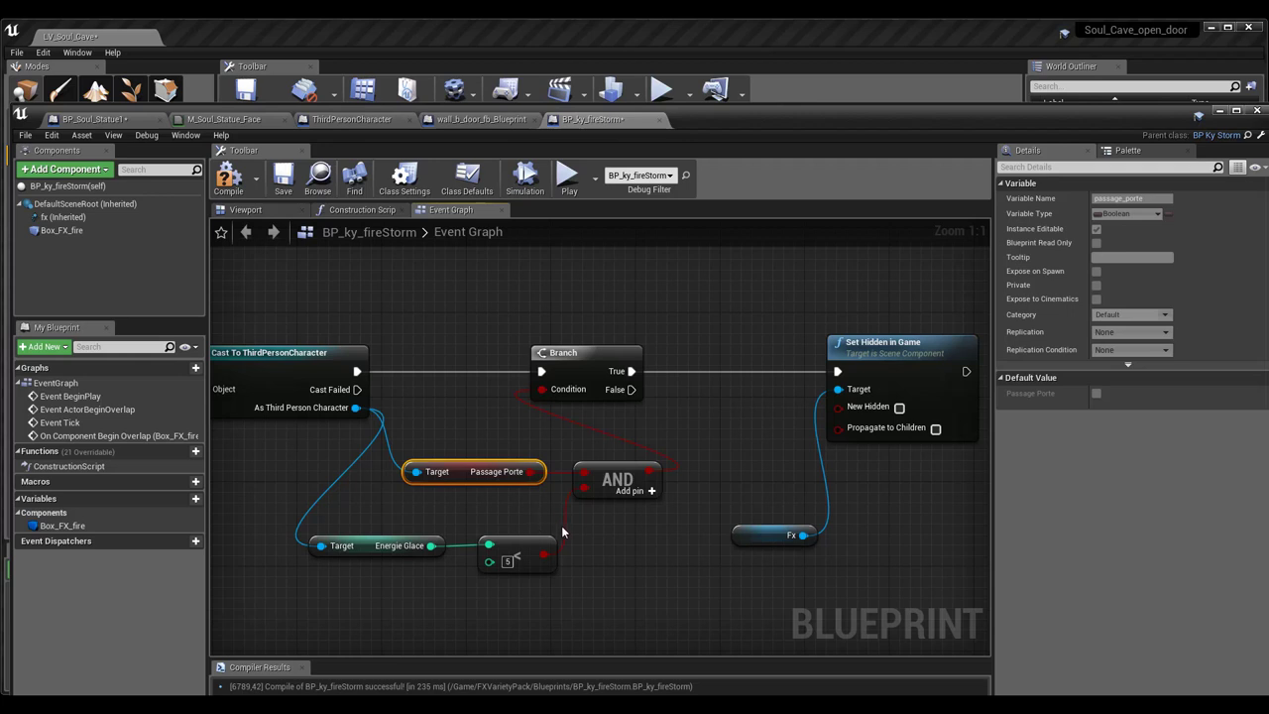
Step: Recompile BP_ky_fireStorm, then play the cave level and run the character forward
click(228, 177)
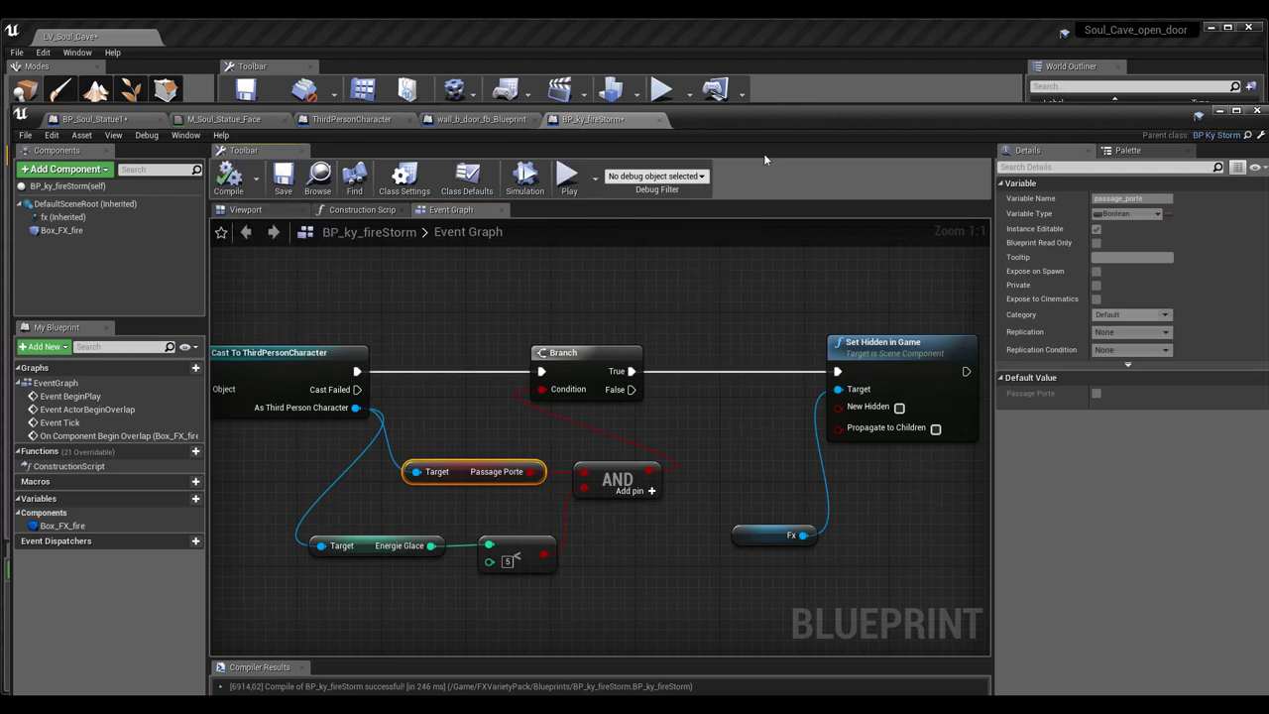
drag(747, 125, 715, 573)
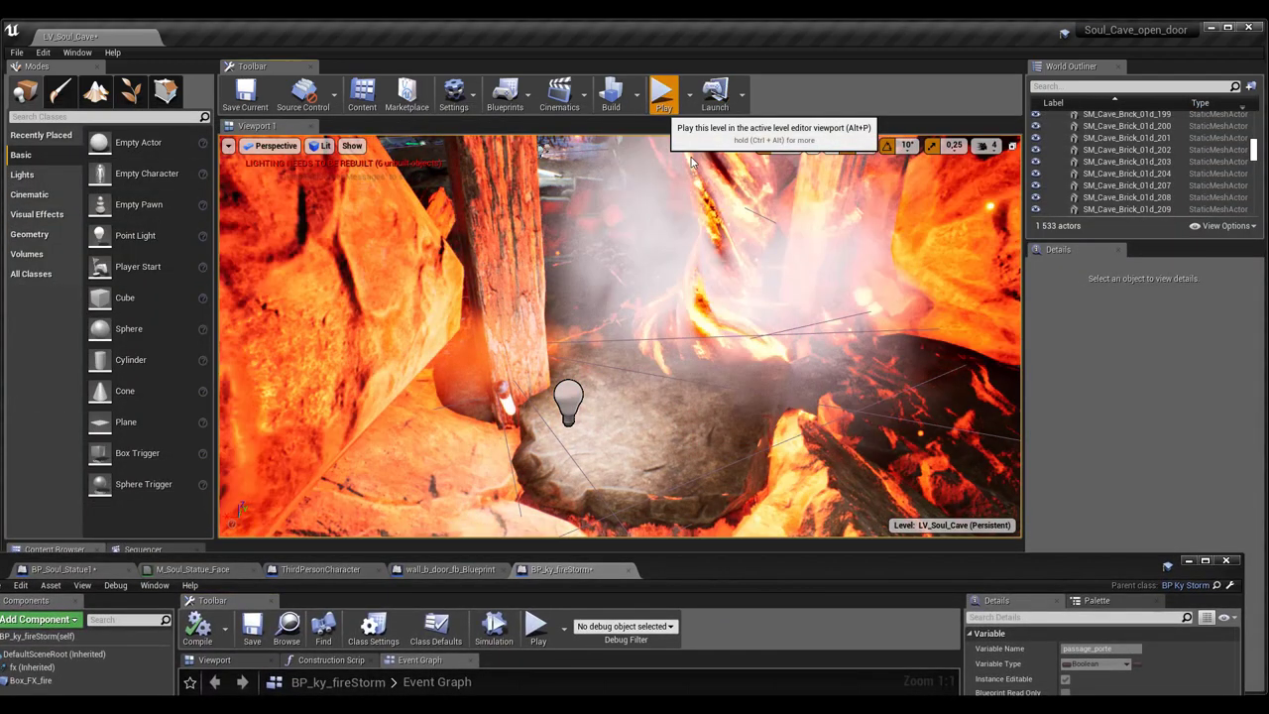
click(663, 94)
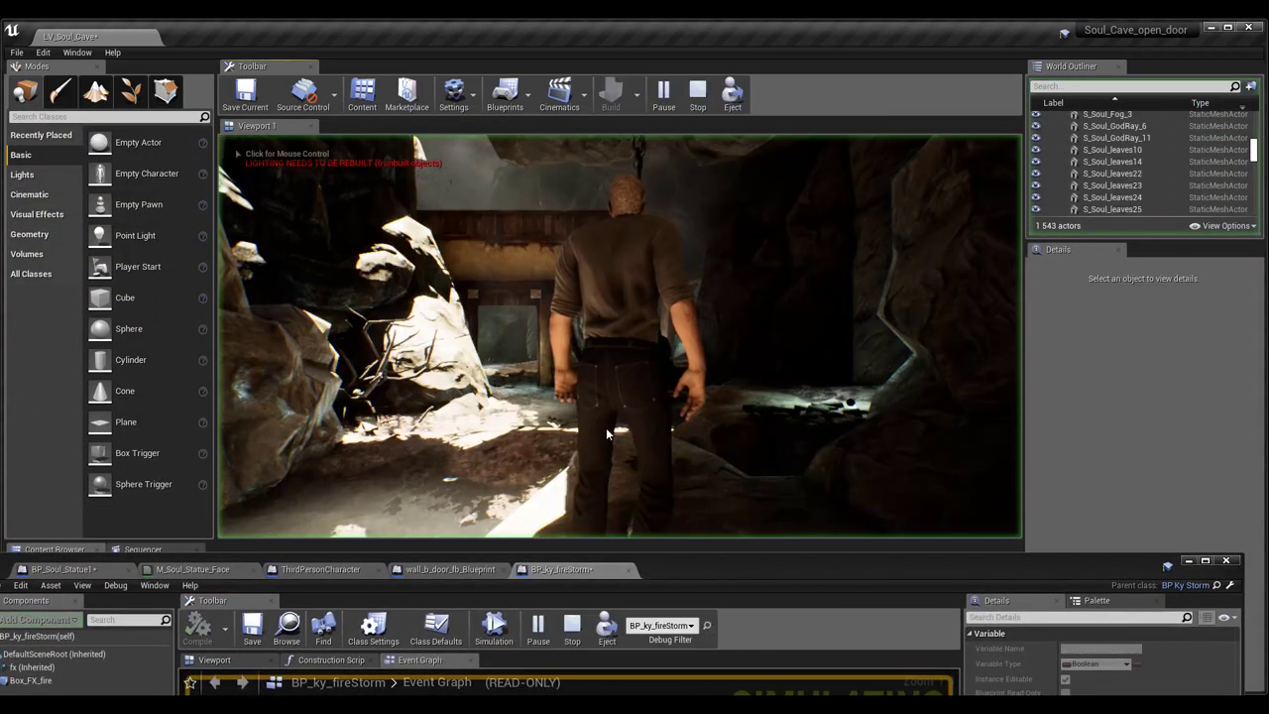
click(591, 424)
key(w)
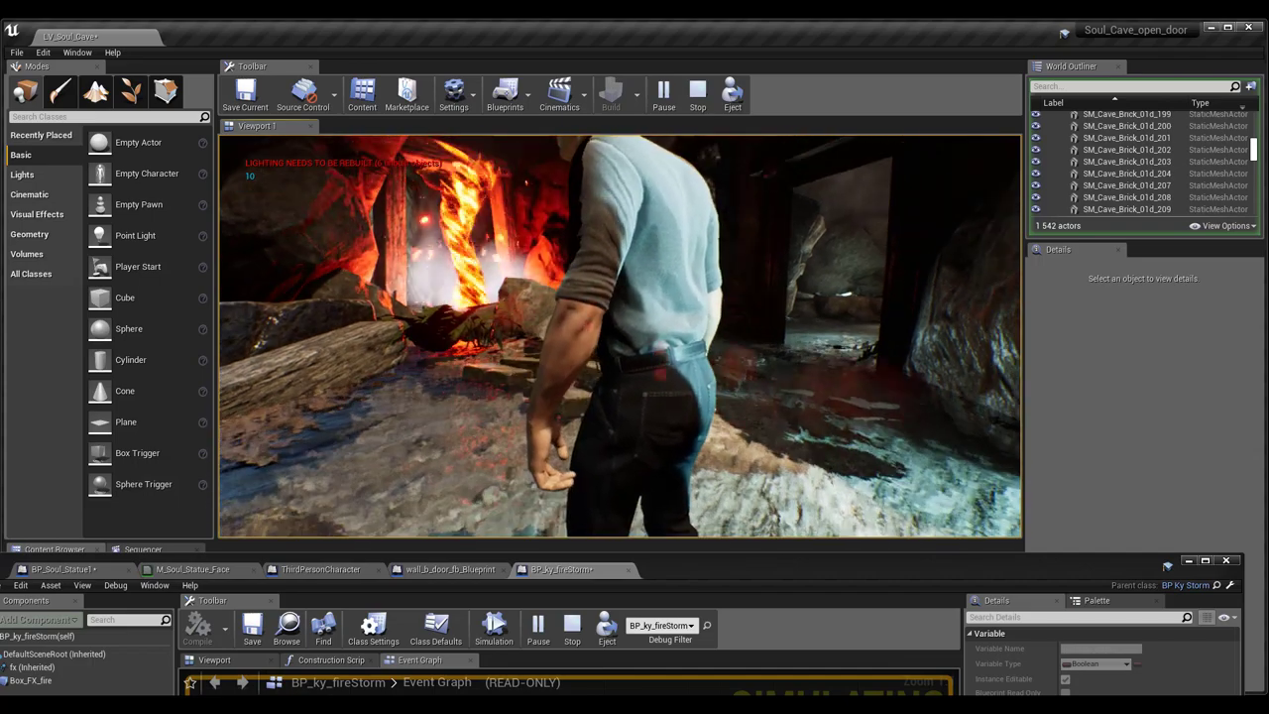
key(Escape)
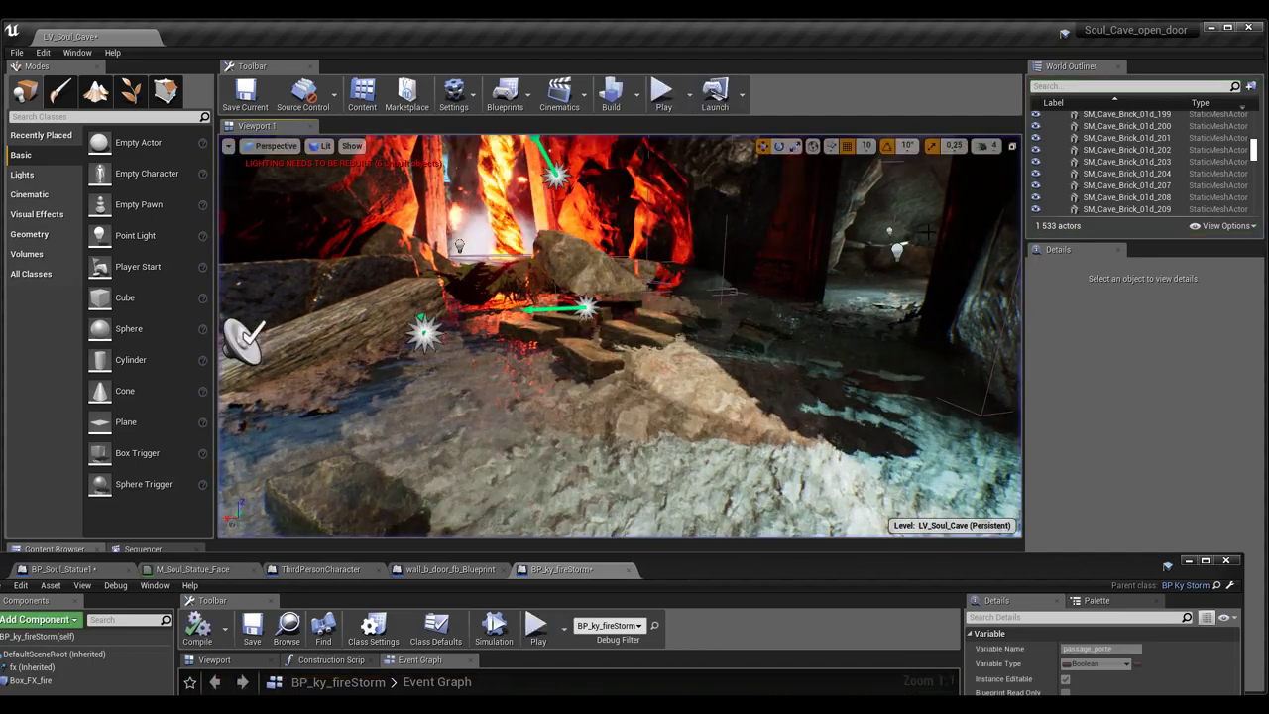
click(663, 96)
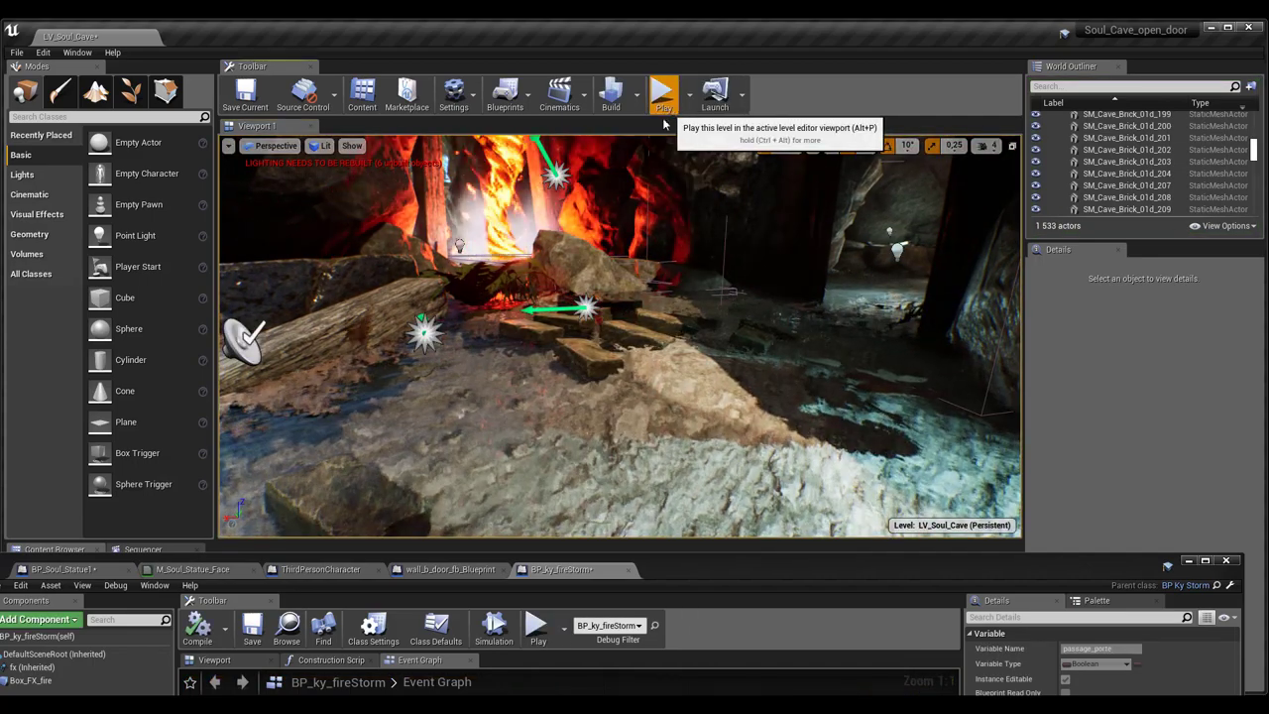
click(556, 431)
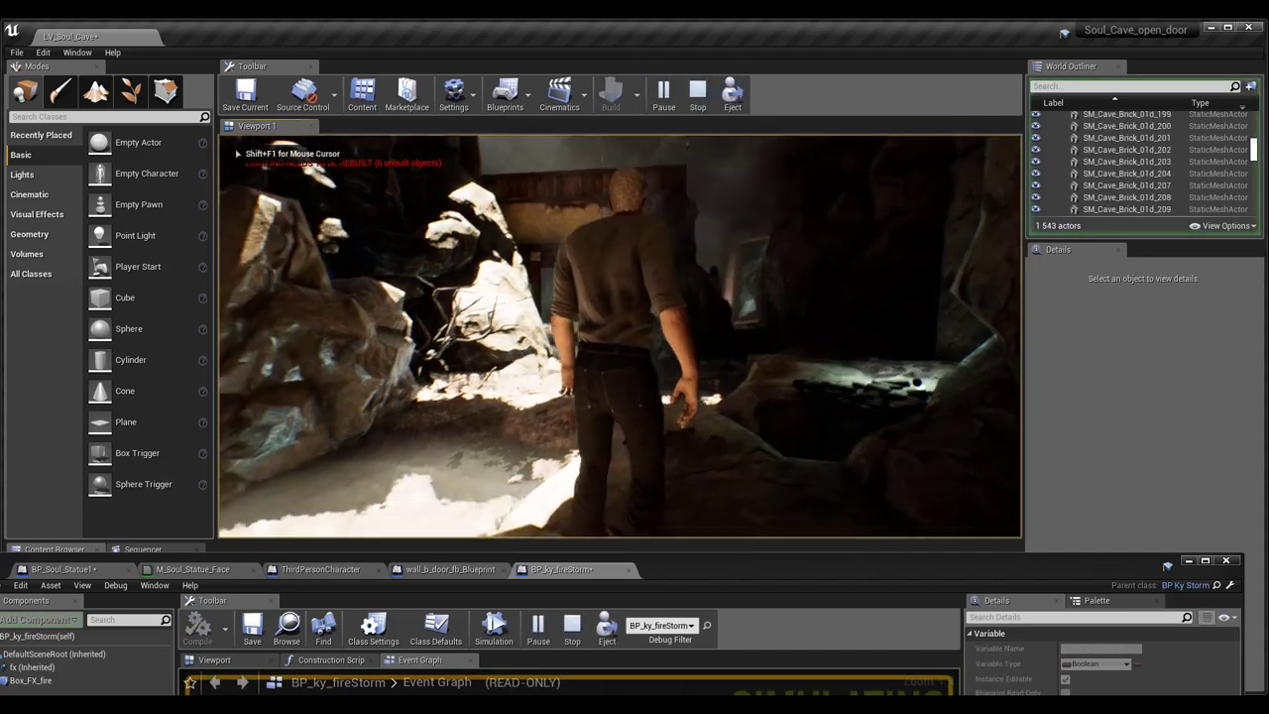
key(w)
key(w)
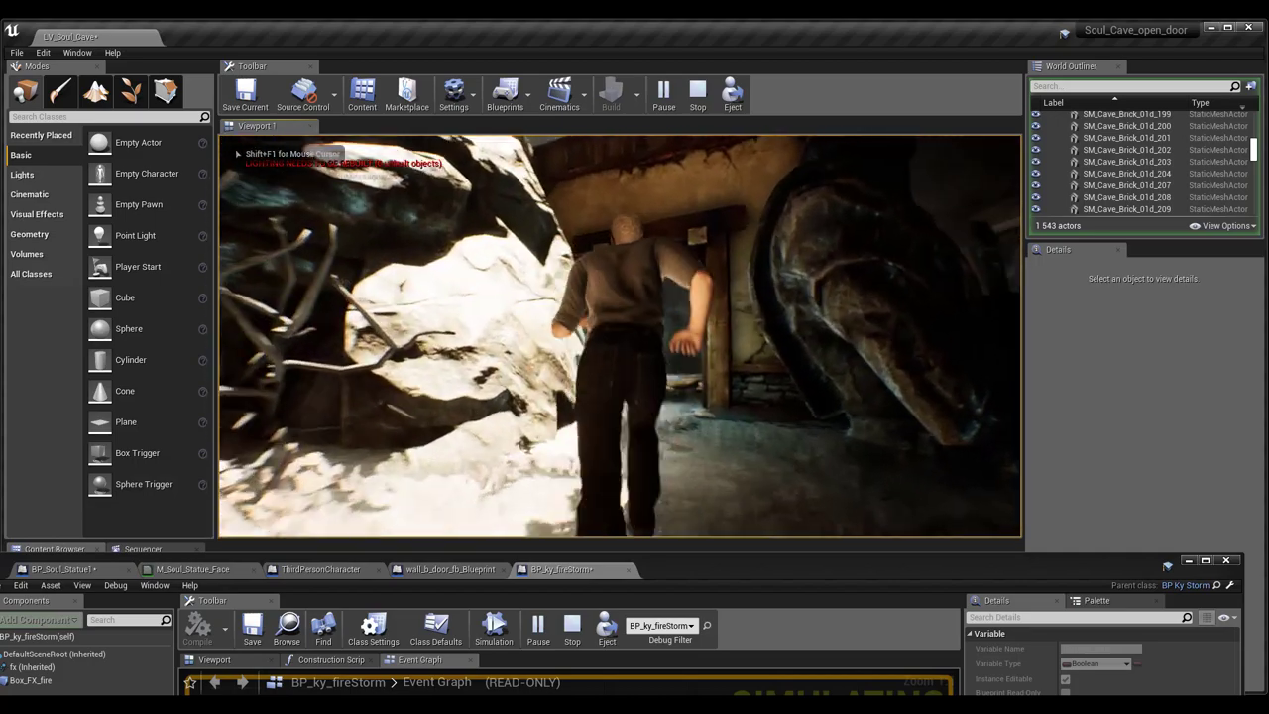
key(w)
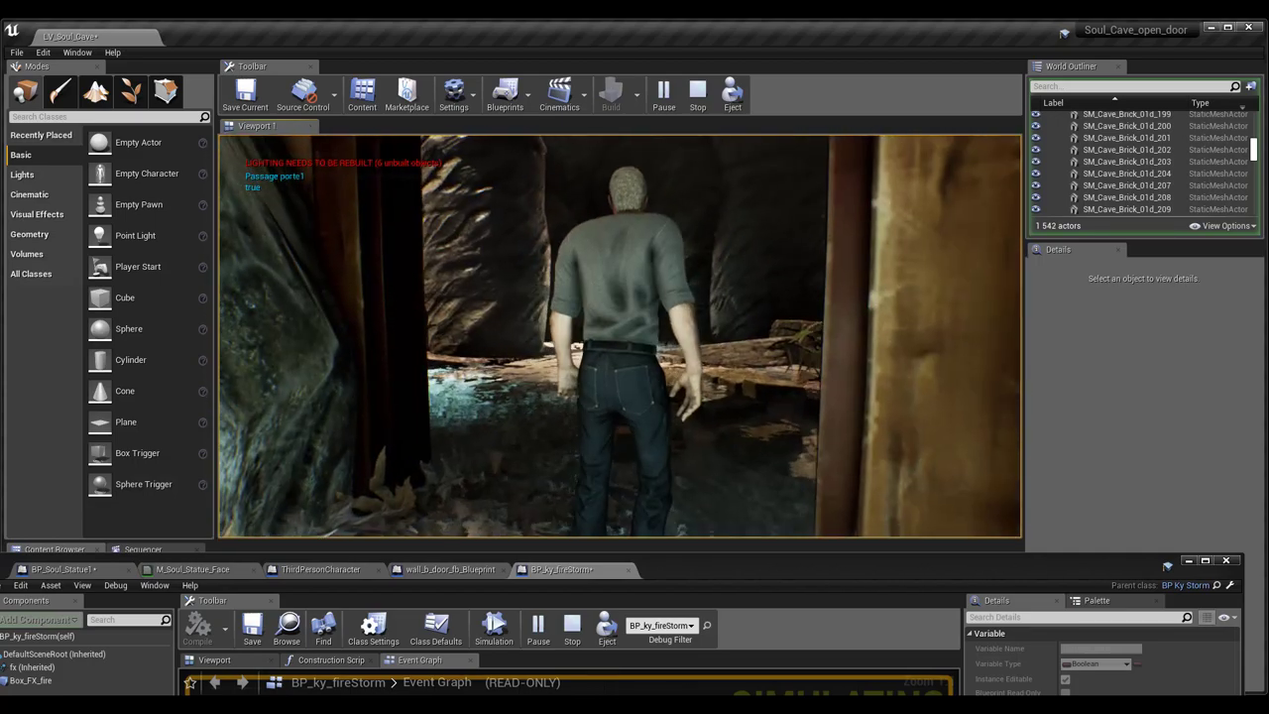
key(w)
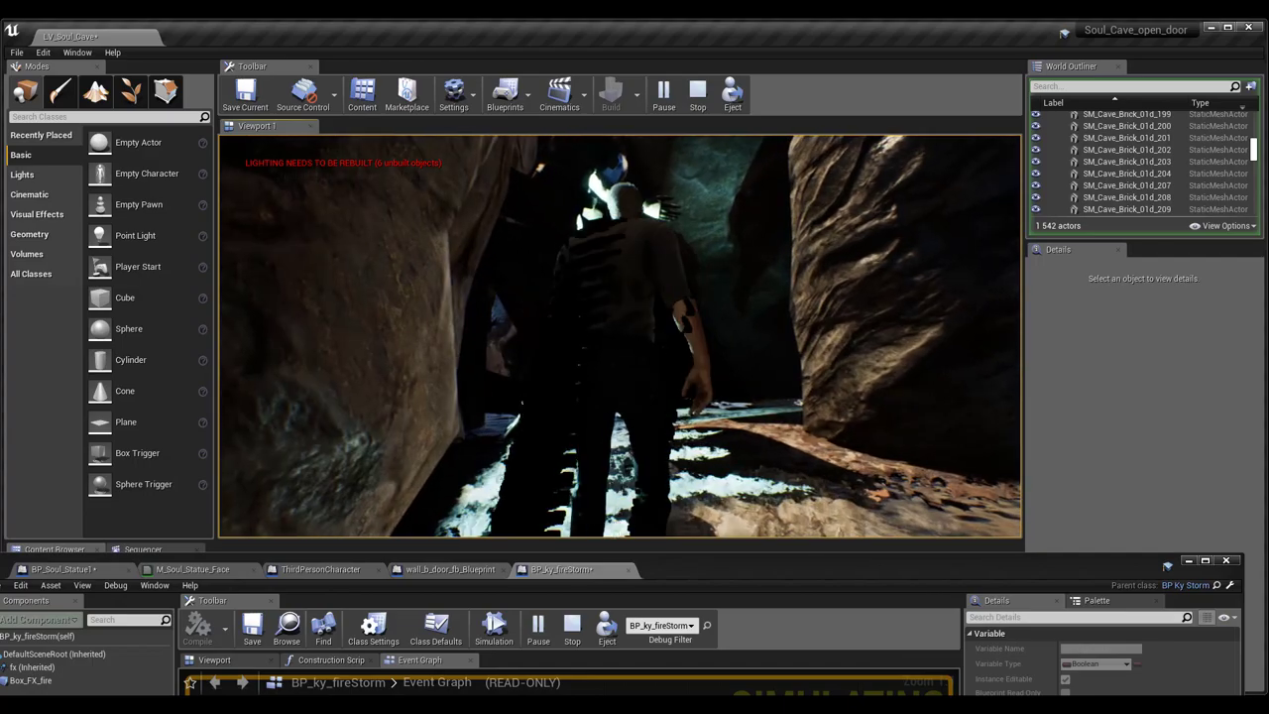
key(w)
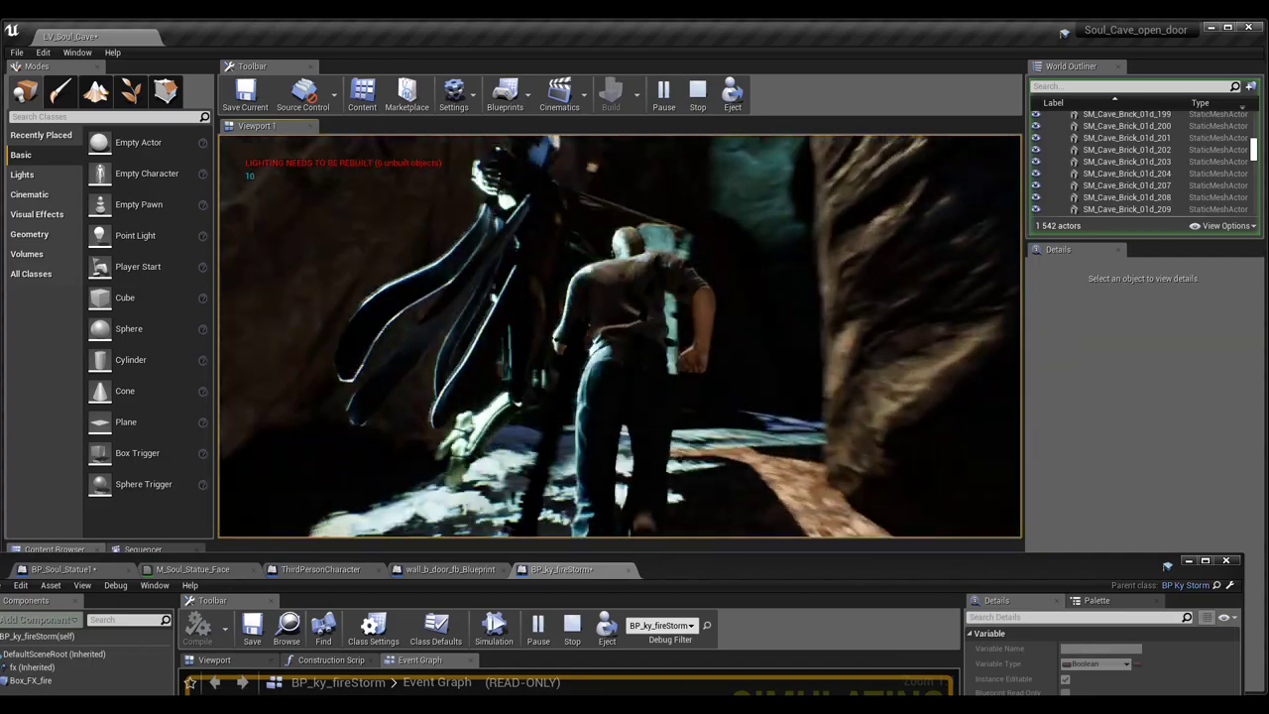
key(w)
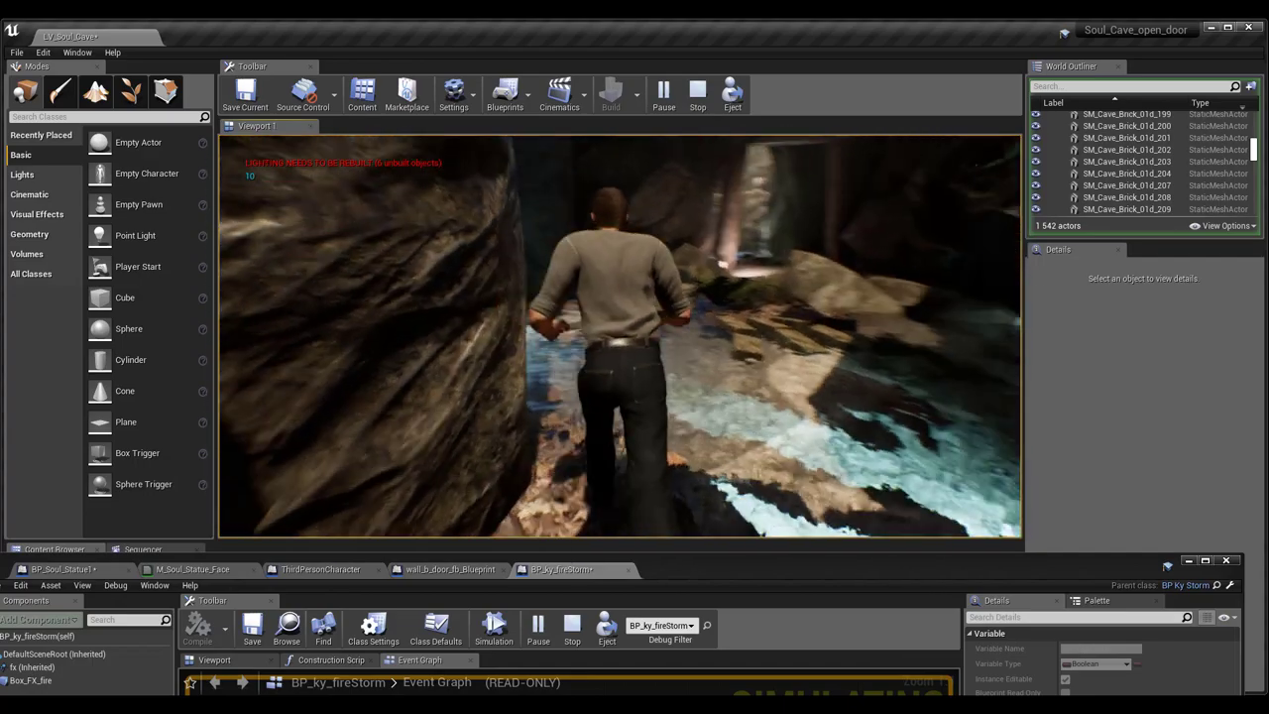
key(w)
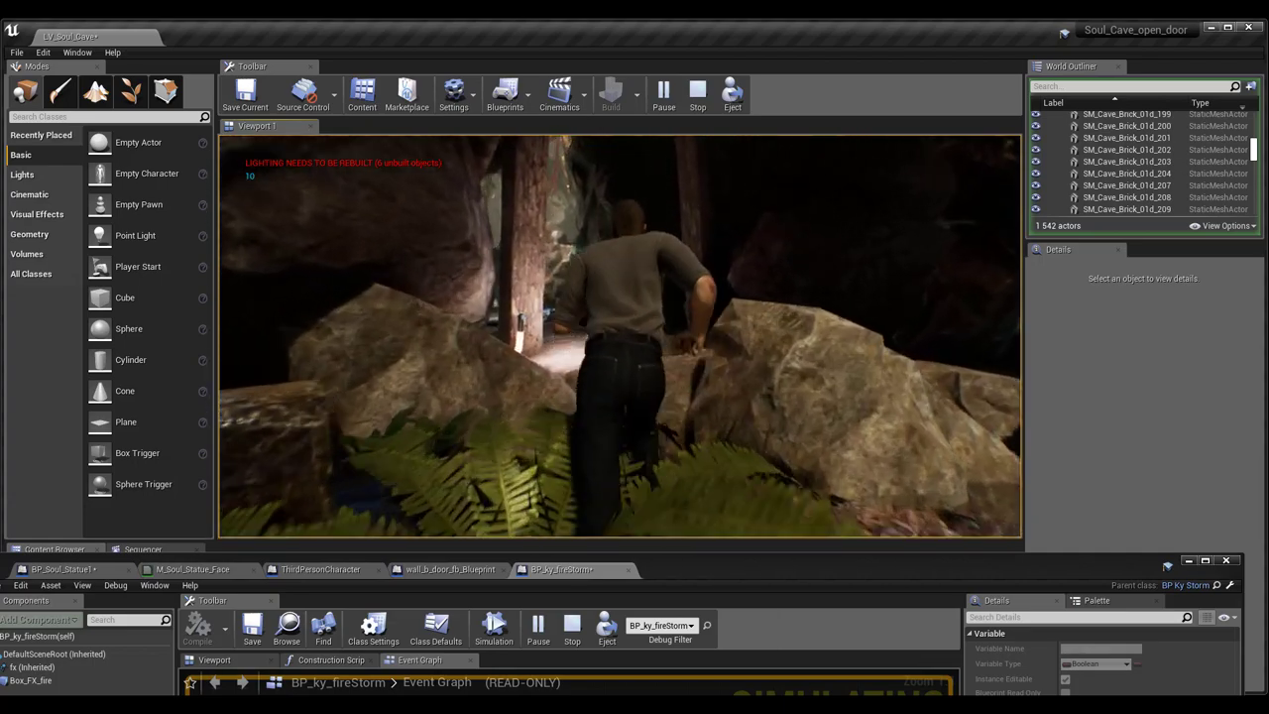
key(w)
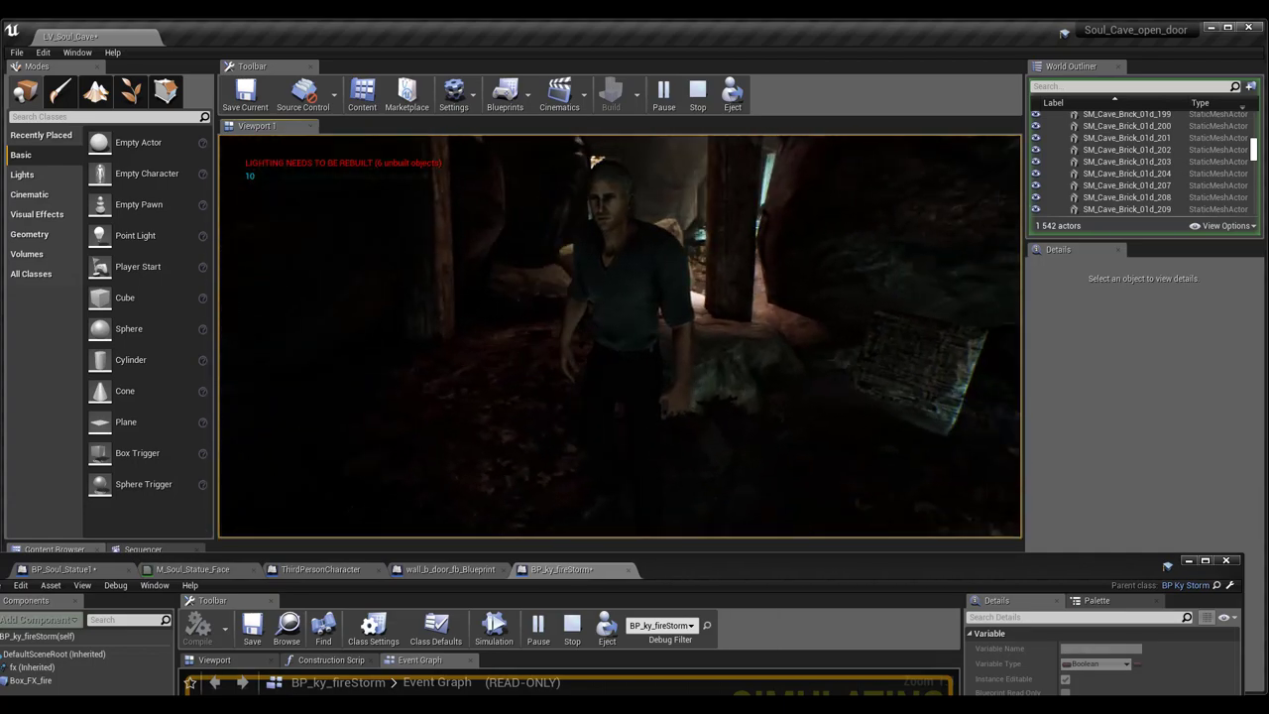
key(w)
key(w)
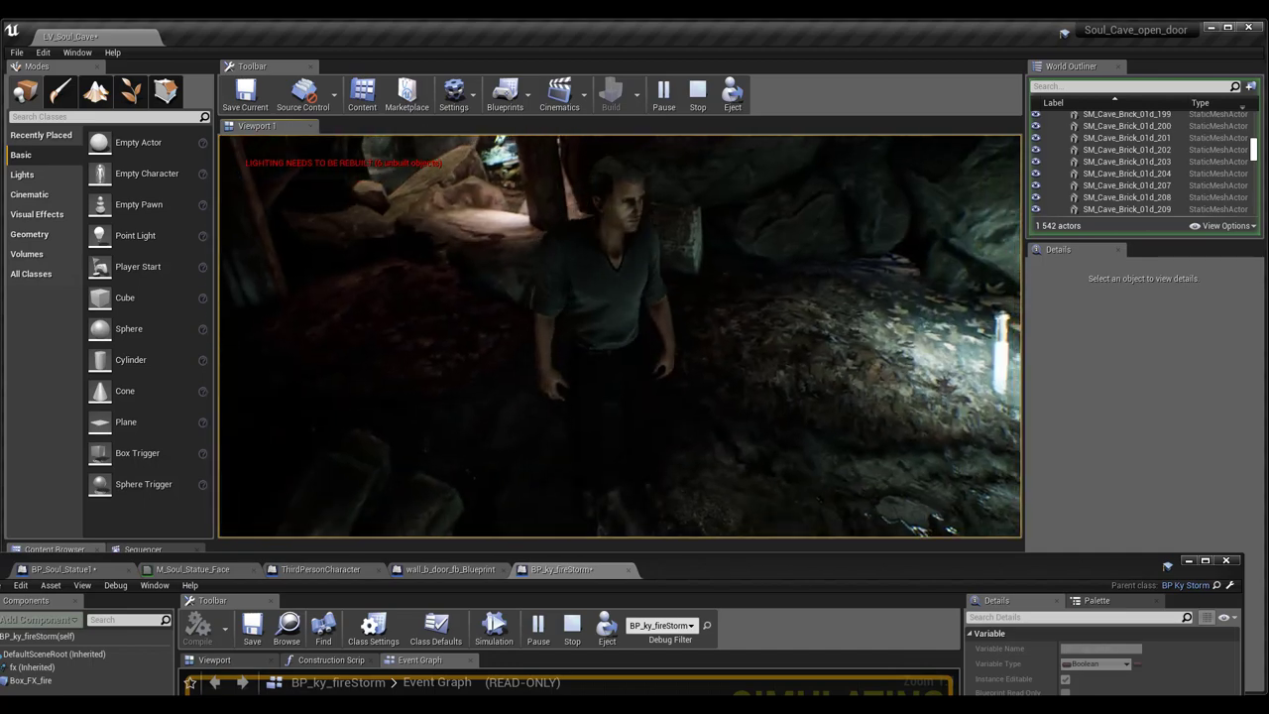
key(w)
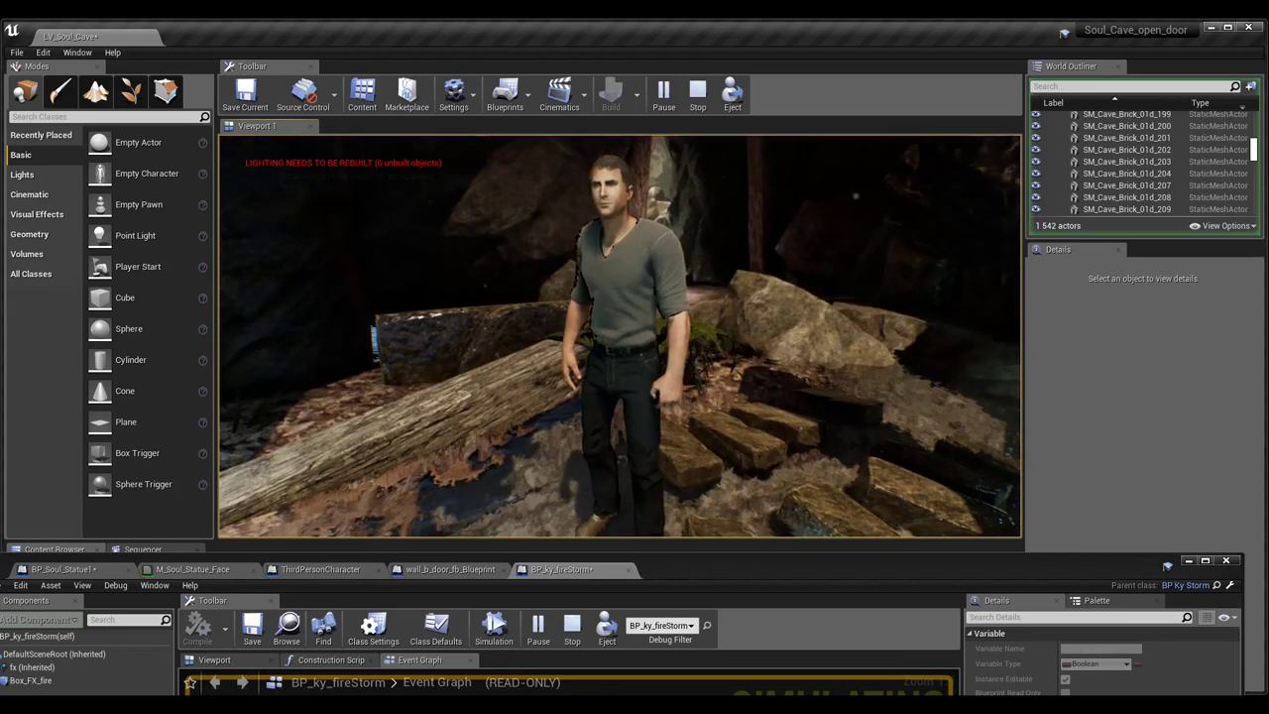
key(Escape)
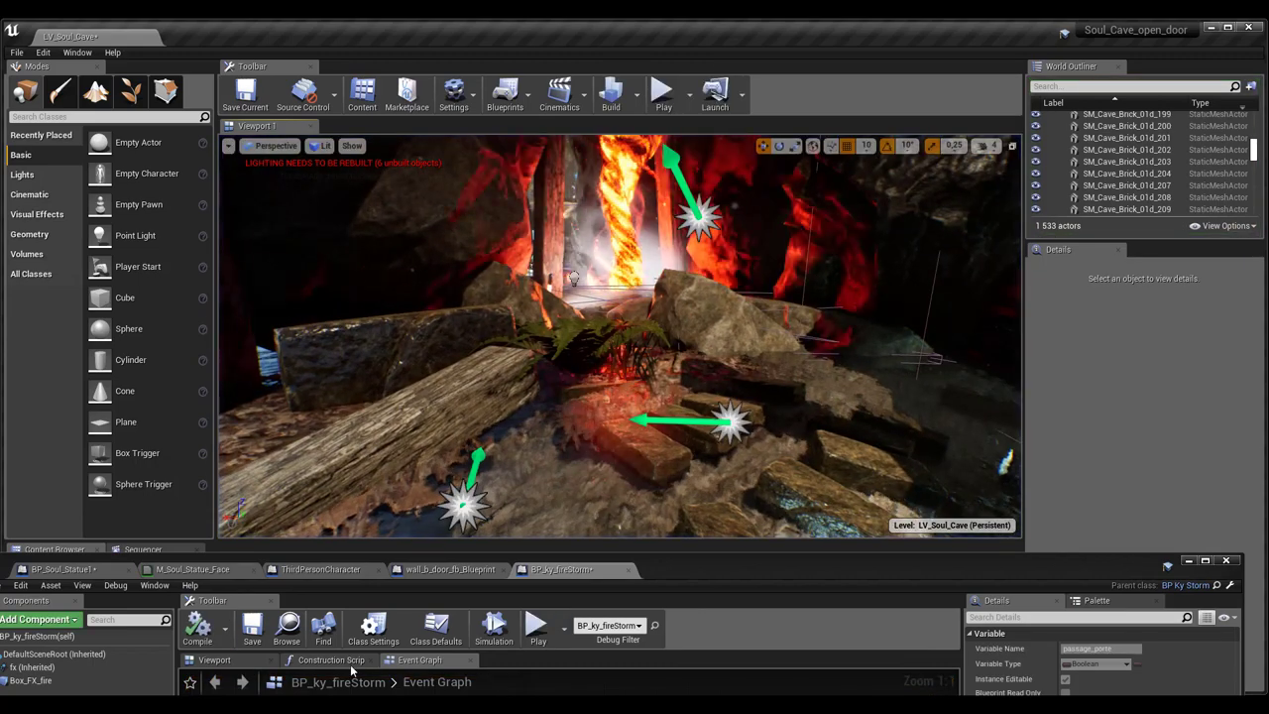
Step: Restore the full-size Event Graph around the Begin Overlap nodes and list Box_FX_fire's events
mouse_move(722, 570)
mouse_down()
mouse_move(776, 392)
mouse_move(748, 87)
mouse_up()
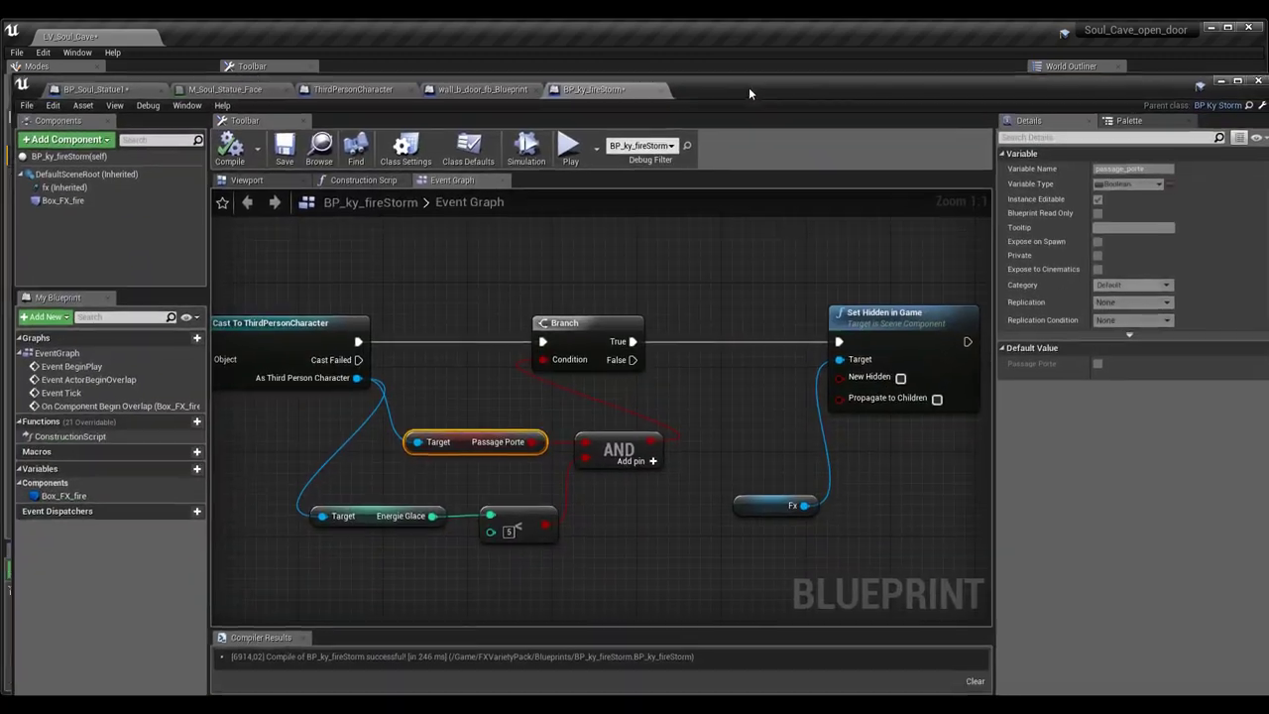
scroll(732, 500, down, 1)
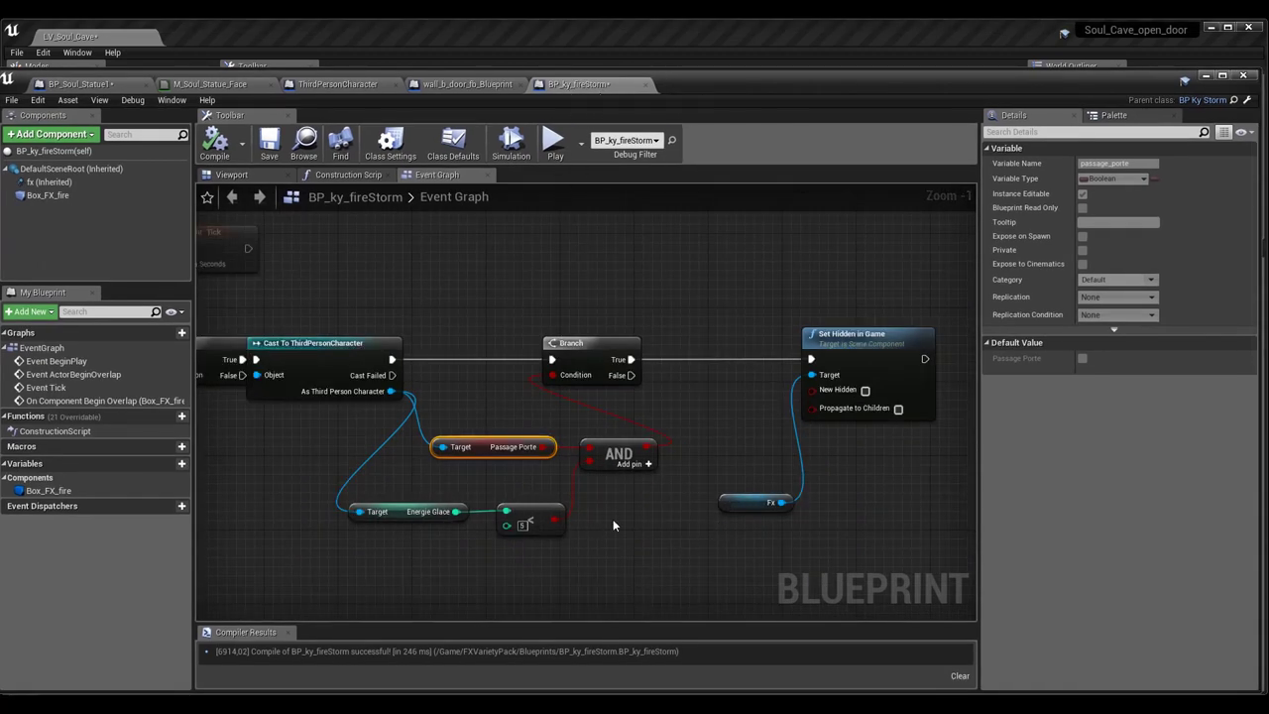
mouse_move(619, 525)
right_down()
mouse_move(671, 463)
mouse_move(704, 457)
right_up()
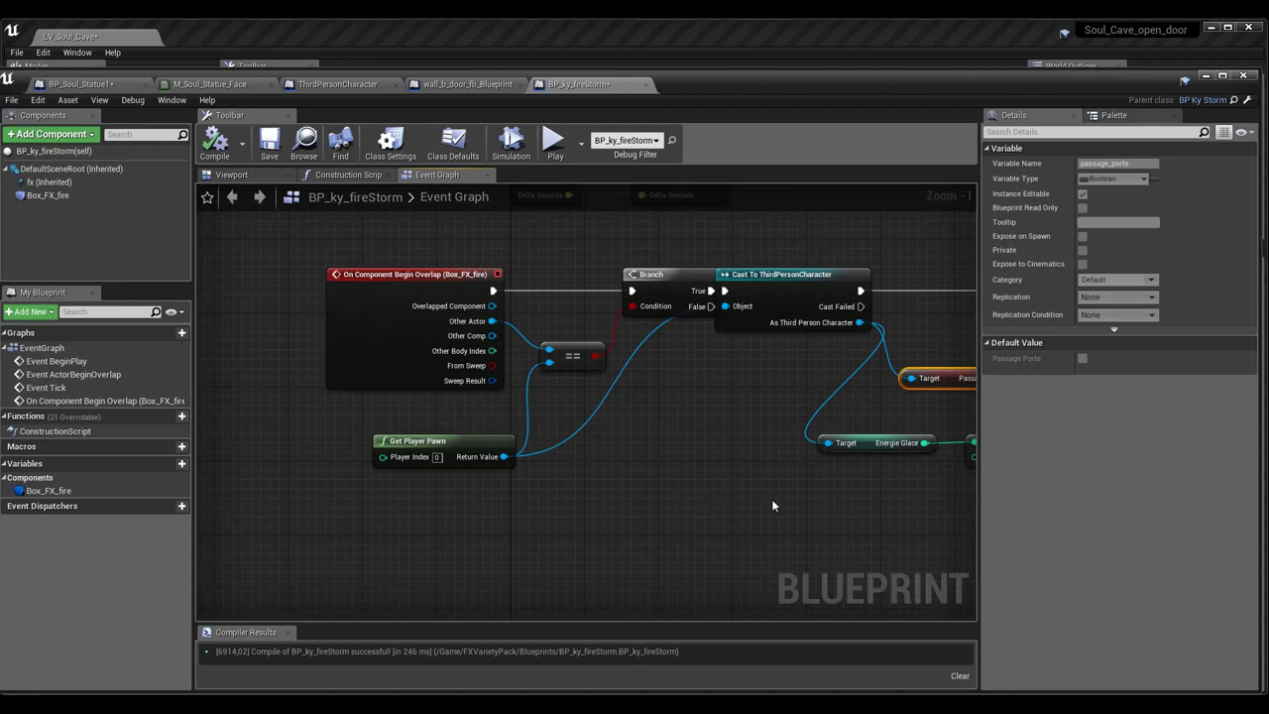
click(47, 490)
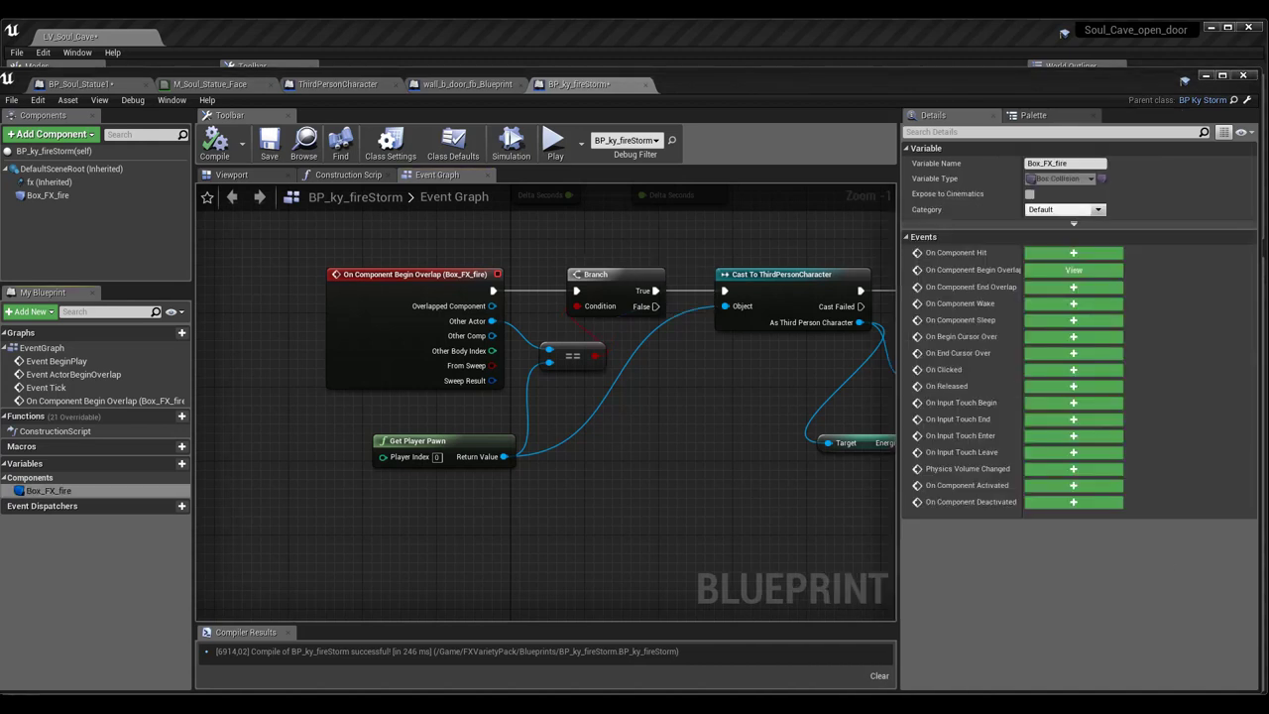
Step: Add an On Component End Overlap event for Box_FX_fire next to the existing overlap logic
click(1074, 288)
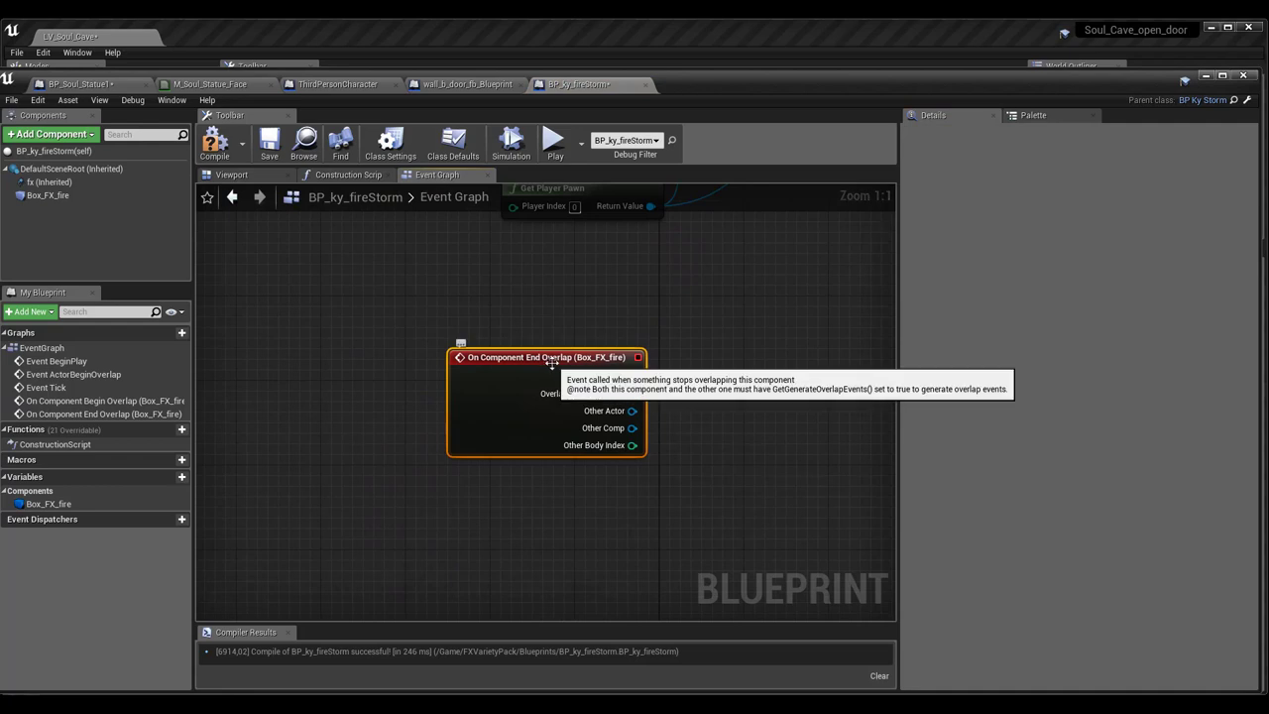
scroll(708, 380, down, 1)
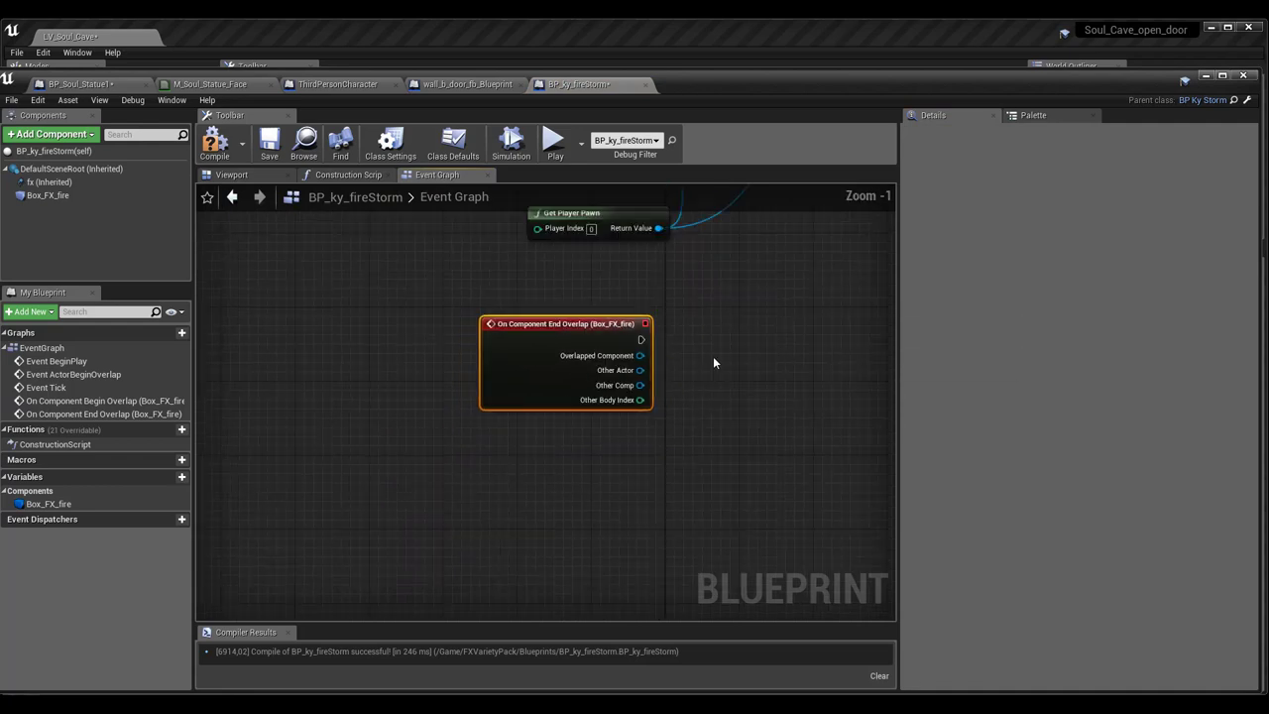
right_drag(713, 363, 609, 513)
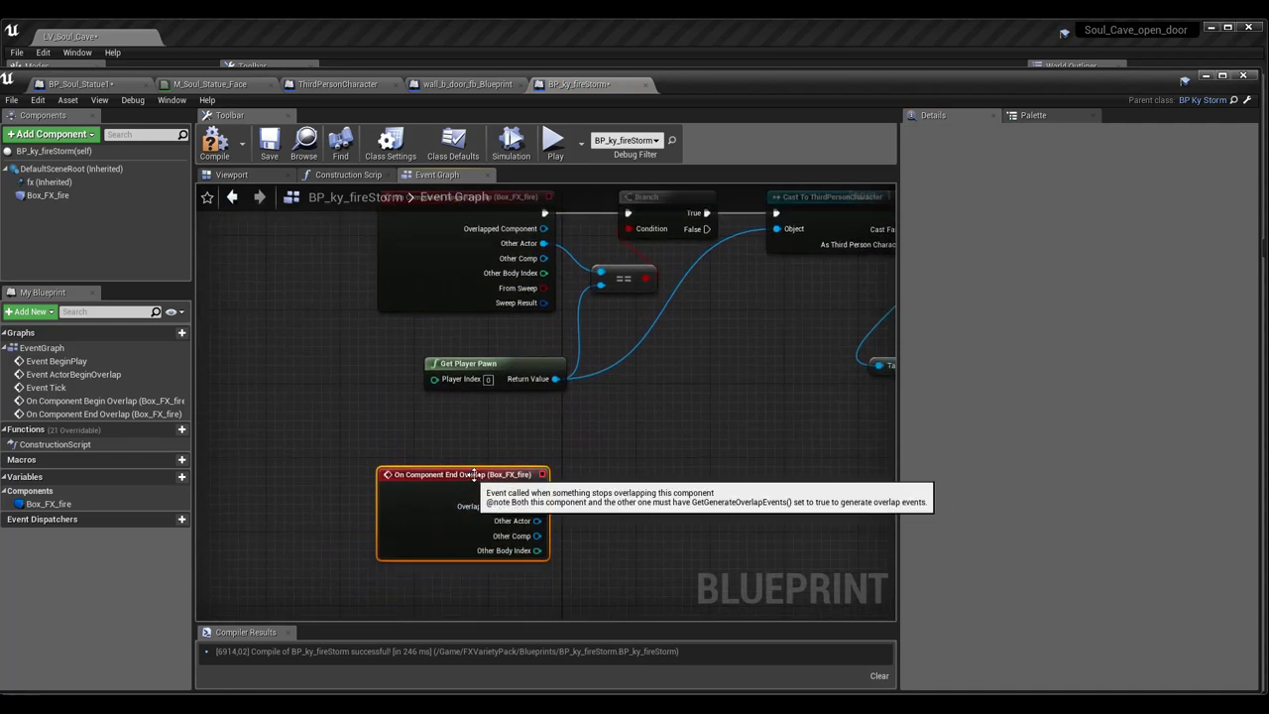
right_drag(623, 440, 615, 499)
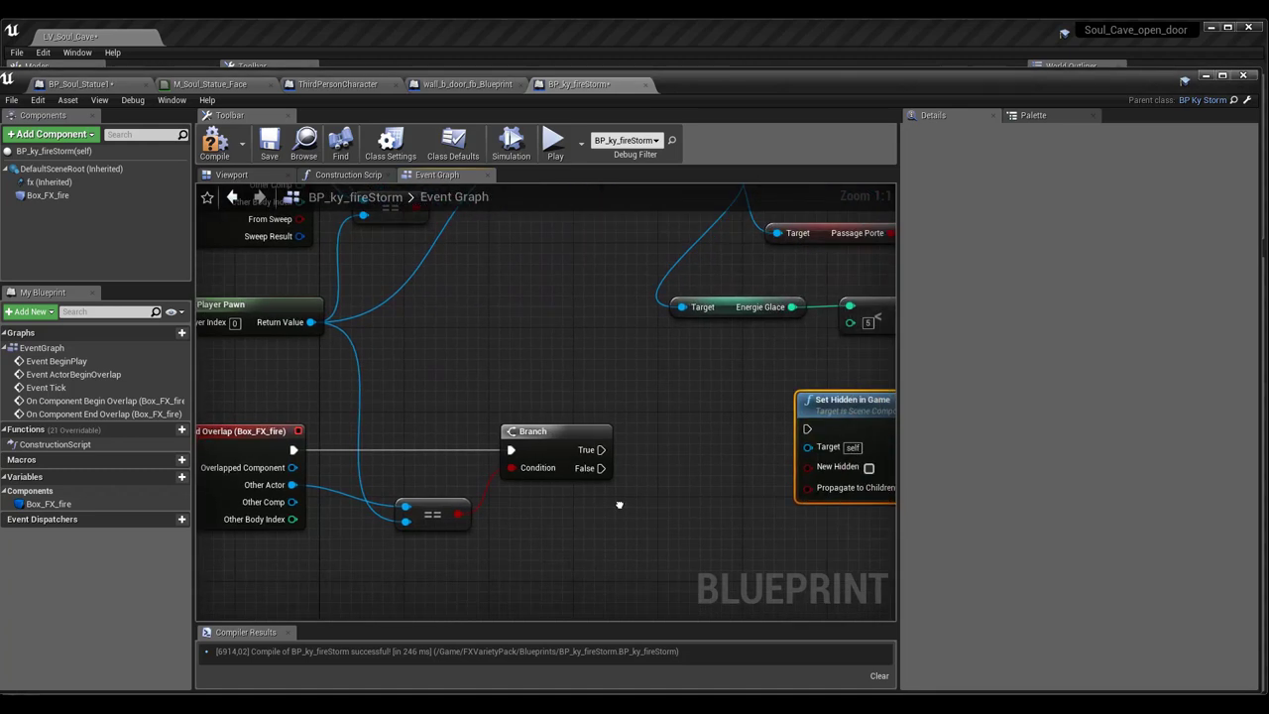
Step: Connect the Branch's True output to the Set Hidden in Game node
mouse_move(764, 525)
right_down()
mouse_move(570, 434)
mouse_move(638, 609)
right_up()
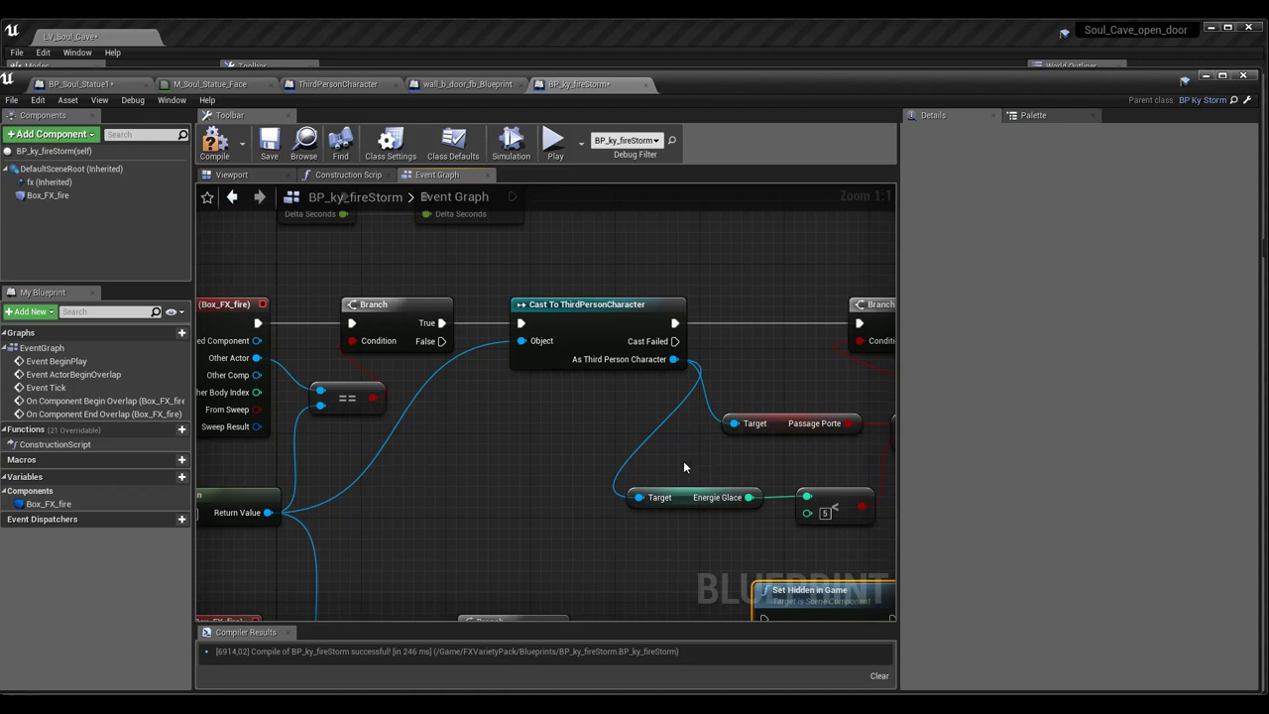
right_drag(565, 544, 504, 419)
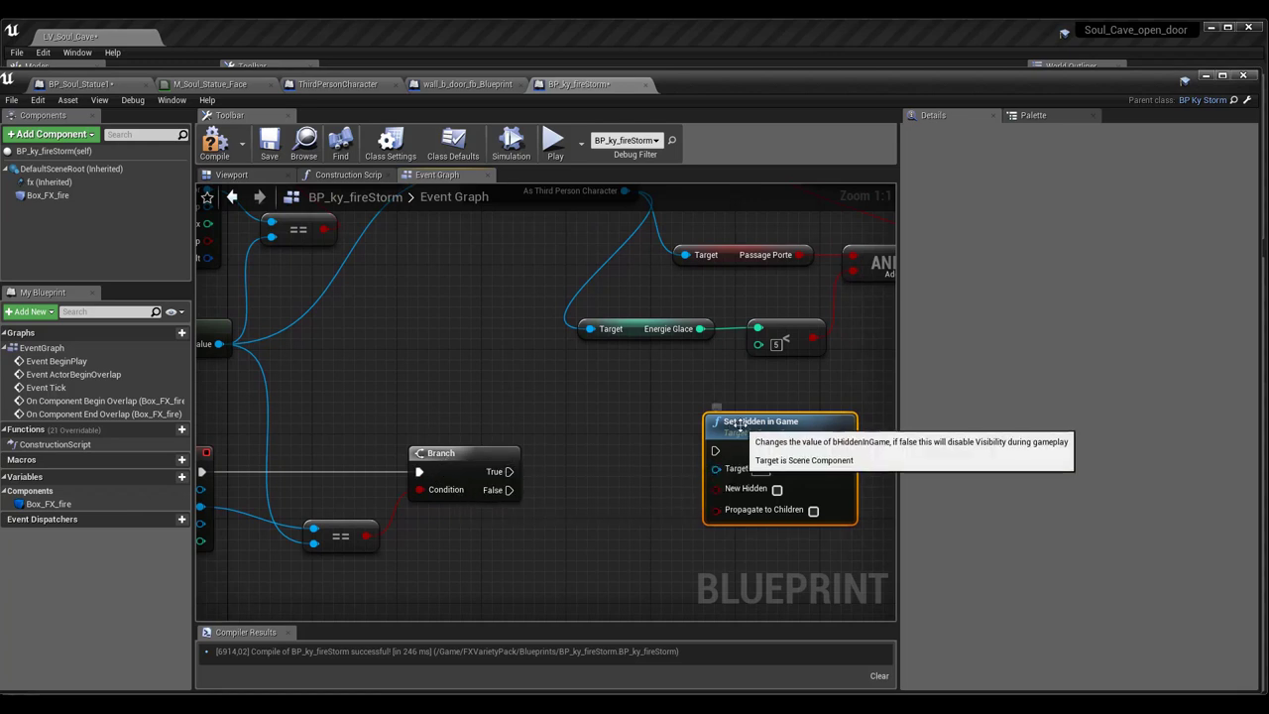
drag(739, 423, 728, 434)
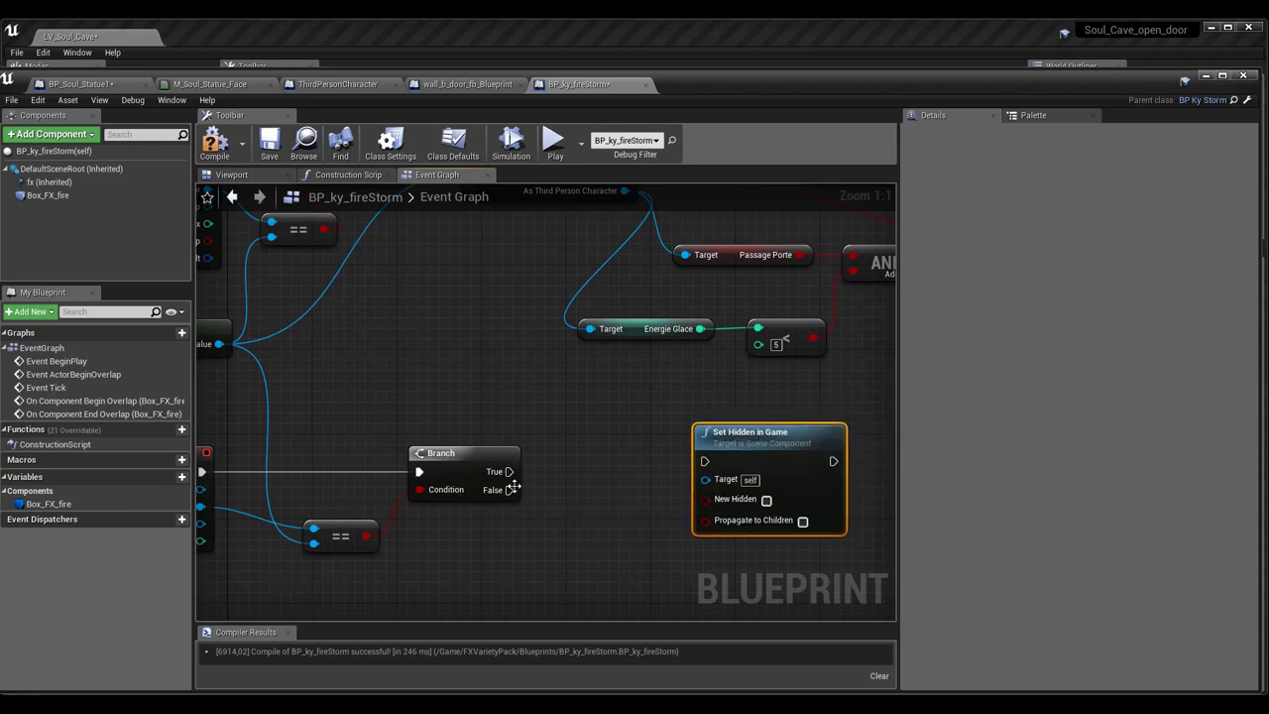
mouse_move(509, 471)
mouse_down()
mouse_move(703, 463)
mouse_move(703, 446)
mouse_up()
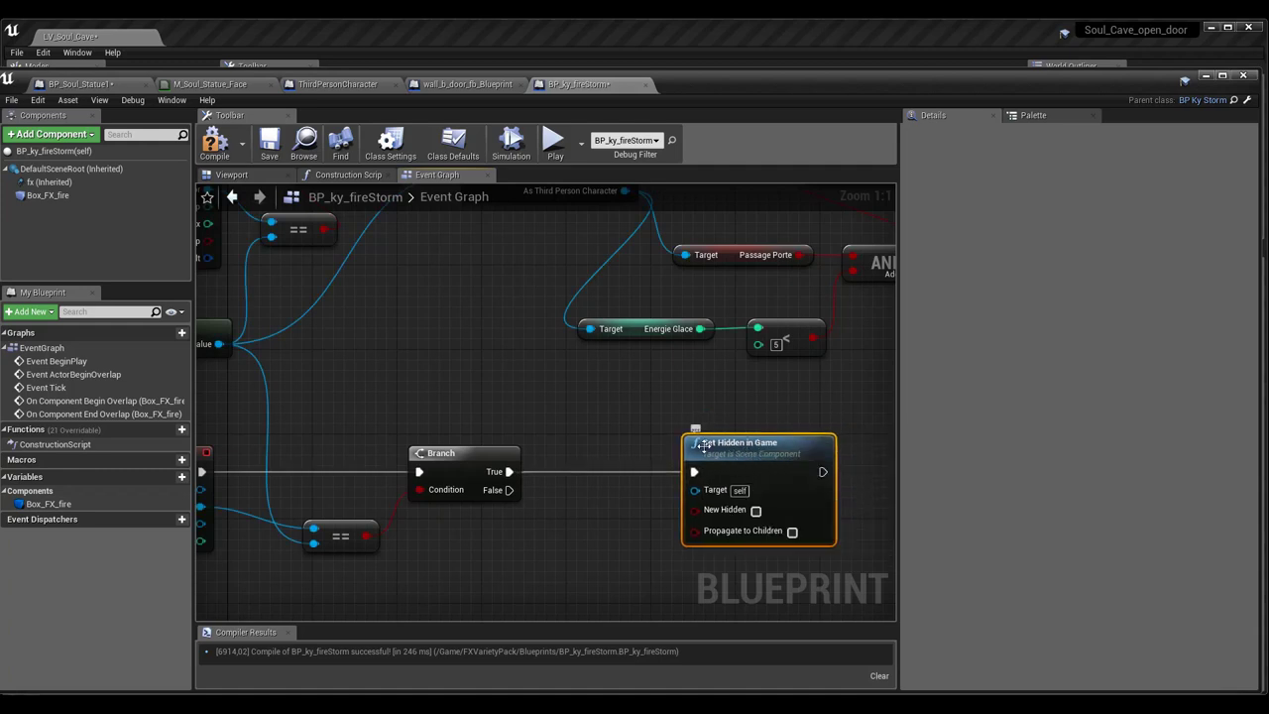
Step: Tick New Hidden on Set Hidden in Game and compile the blueprint
click(755, 511)
click(214, 142)
click(269, 144)
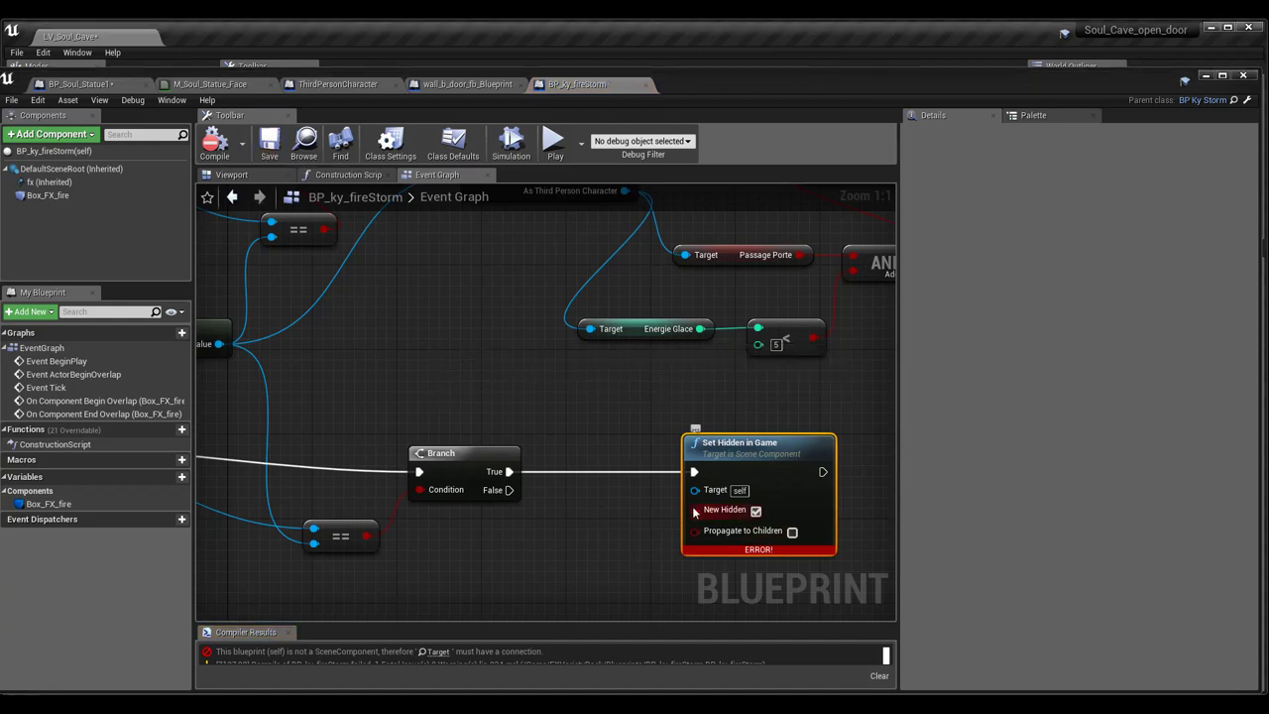
Step: Try a Box FX Fire getter as the hide target, then delete it
drag(695, 490, 602, 531)
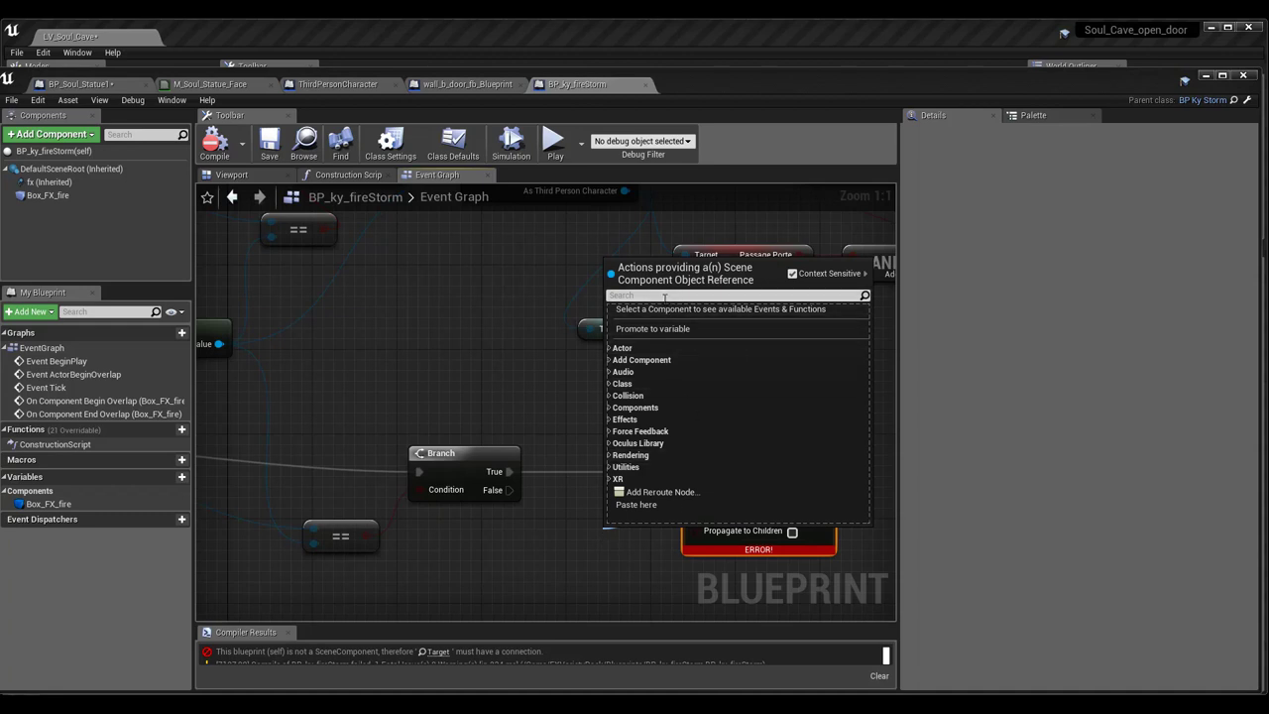
text(fire)
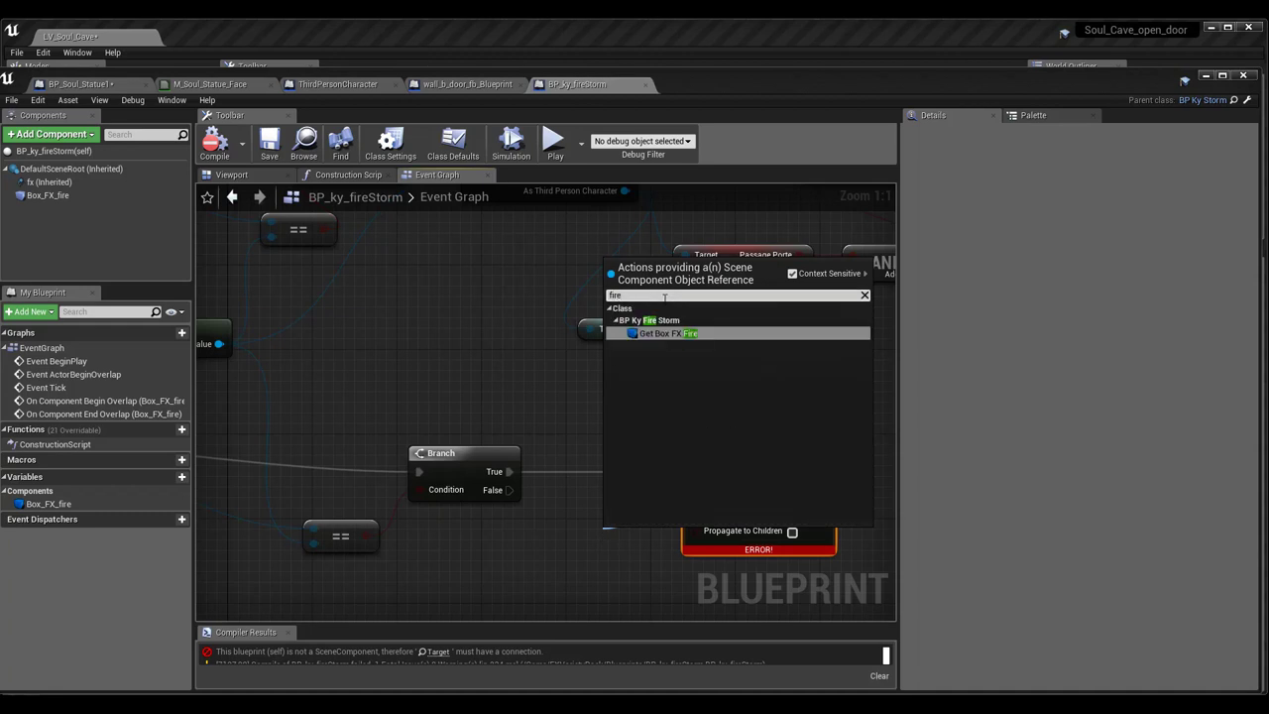
click(673, 334)
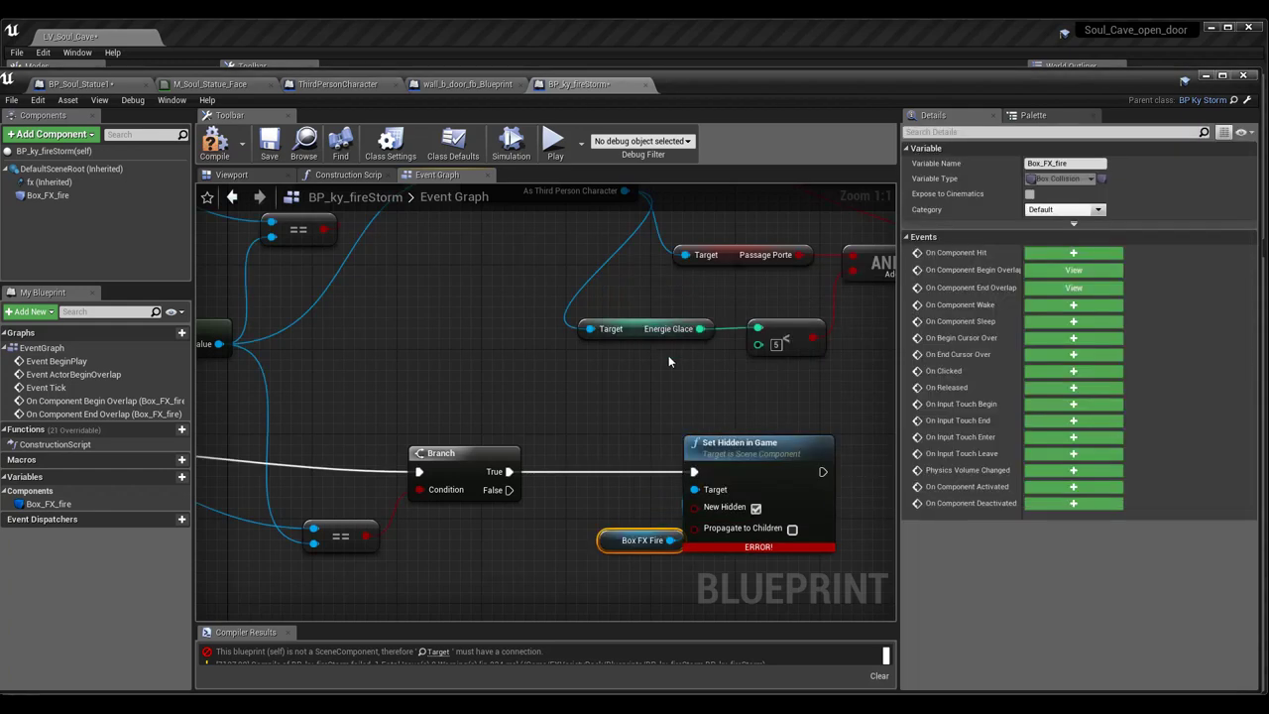
drag(626, 538, 541, 544)
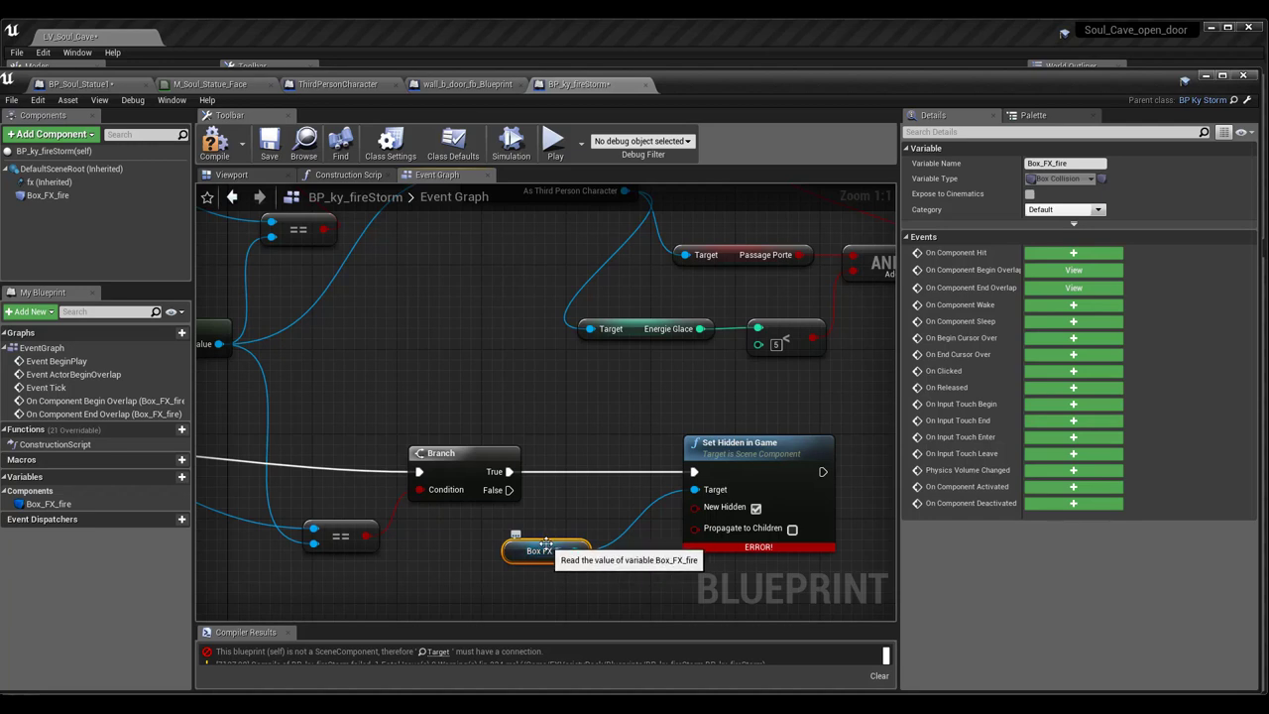
key(Delete)
Step: Connect a Get Fx getter to the Target pin and recompile without errors
drag(695, 490, 590, 531)
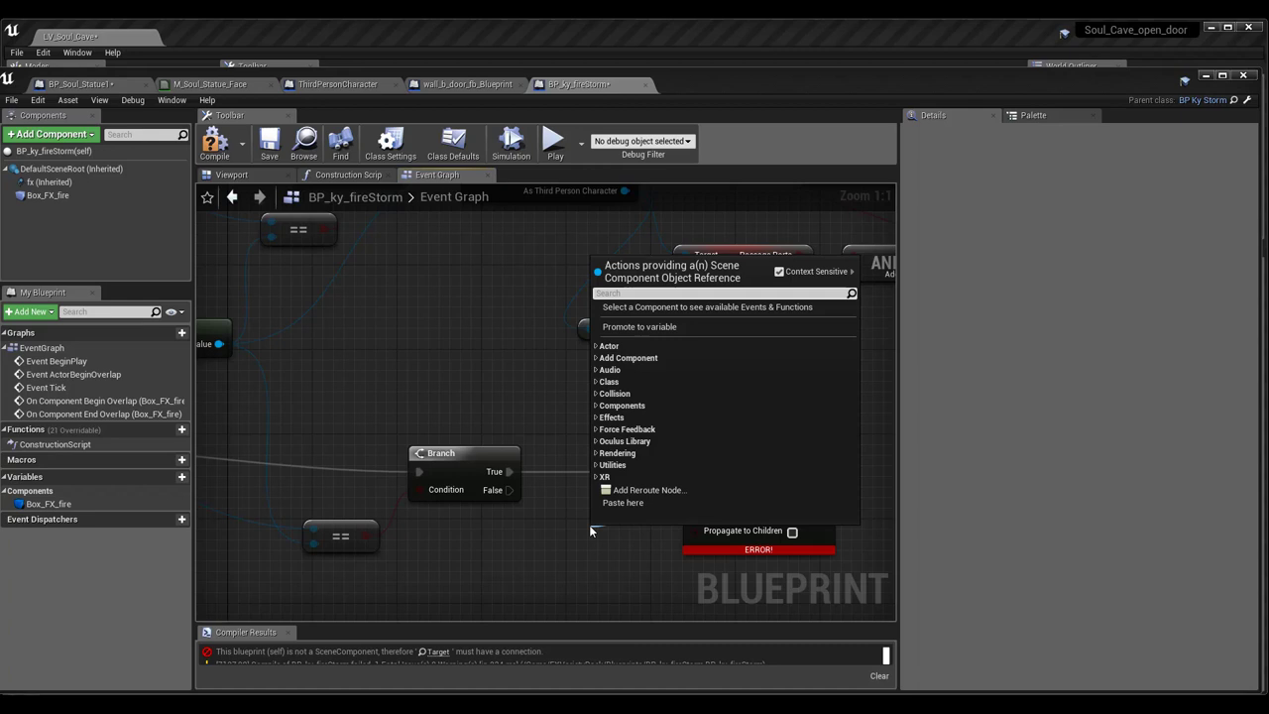
text(fx)
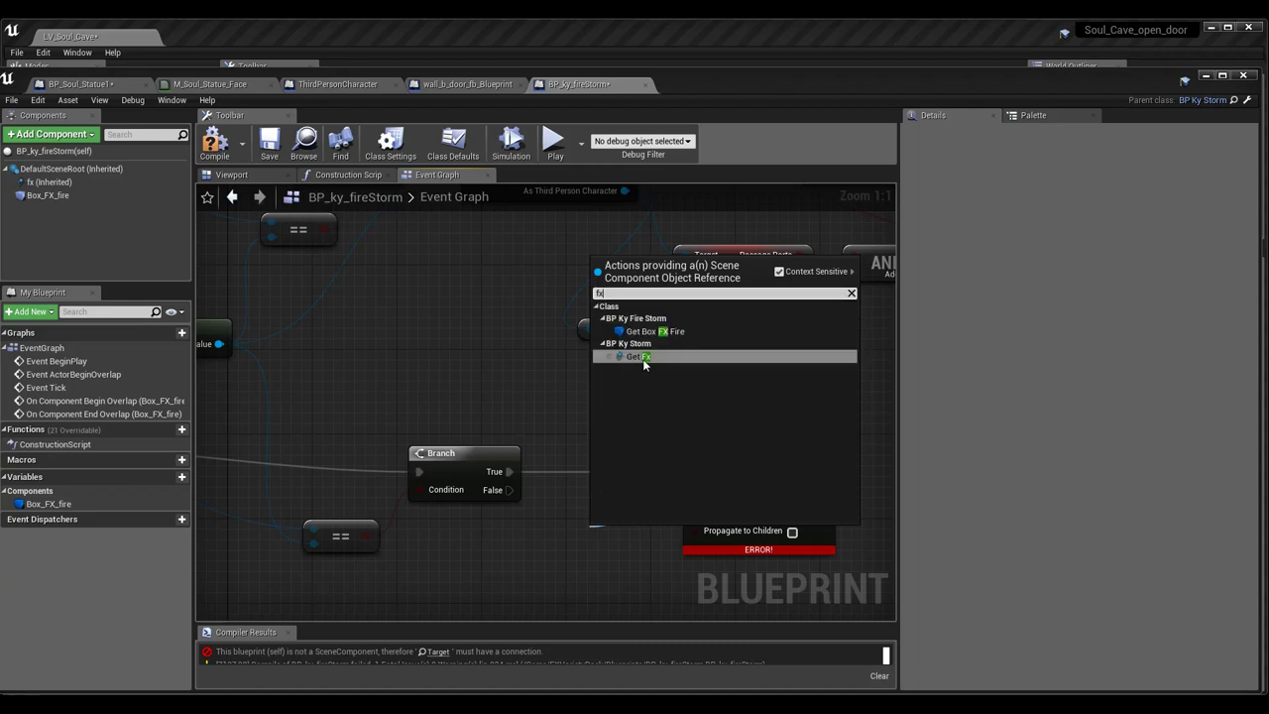
click(641, 357)
drag(617, 536, 564, 514)
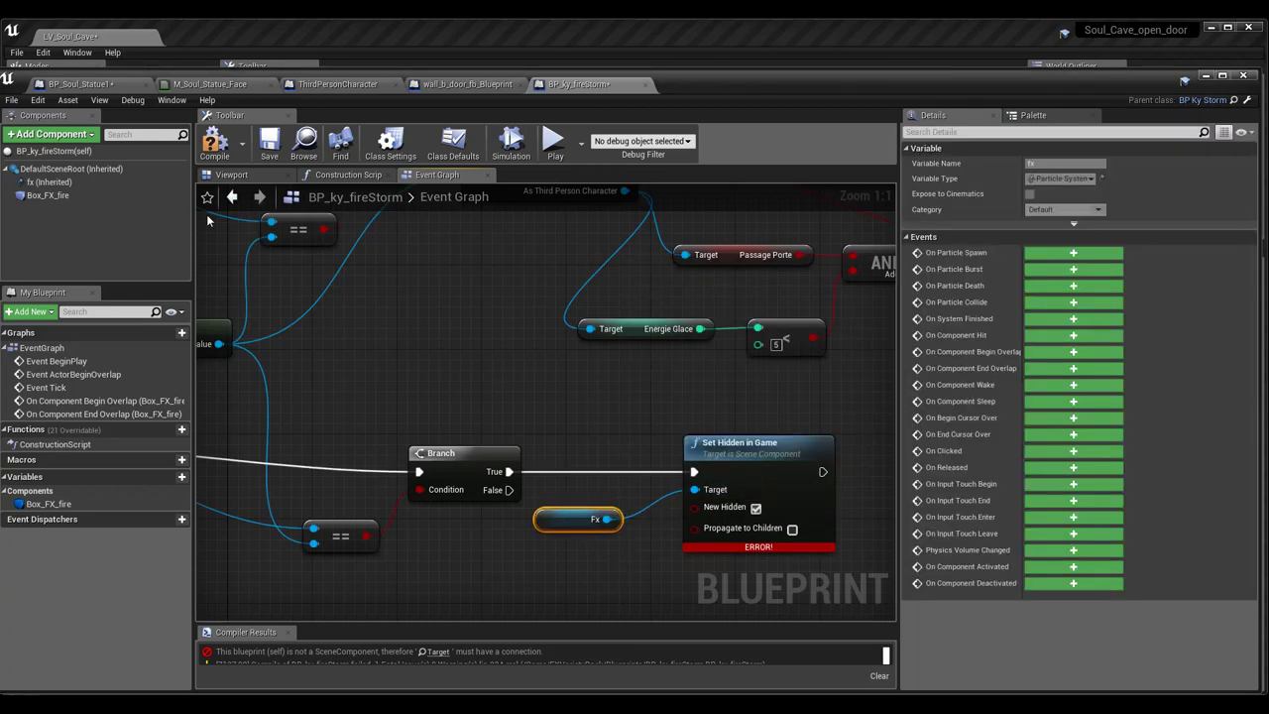
click(216, 143)
click(268, 143)
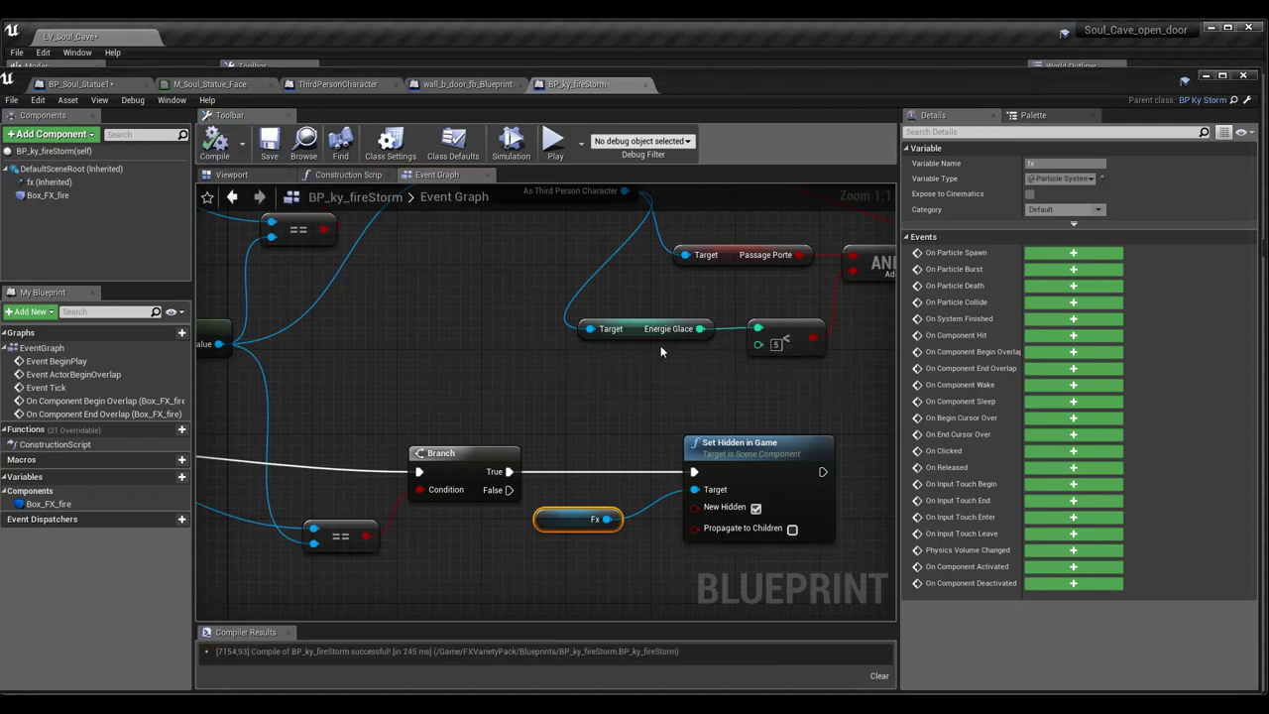
click(555, 144)
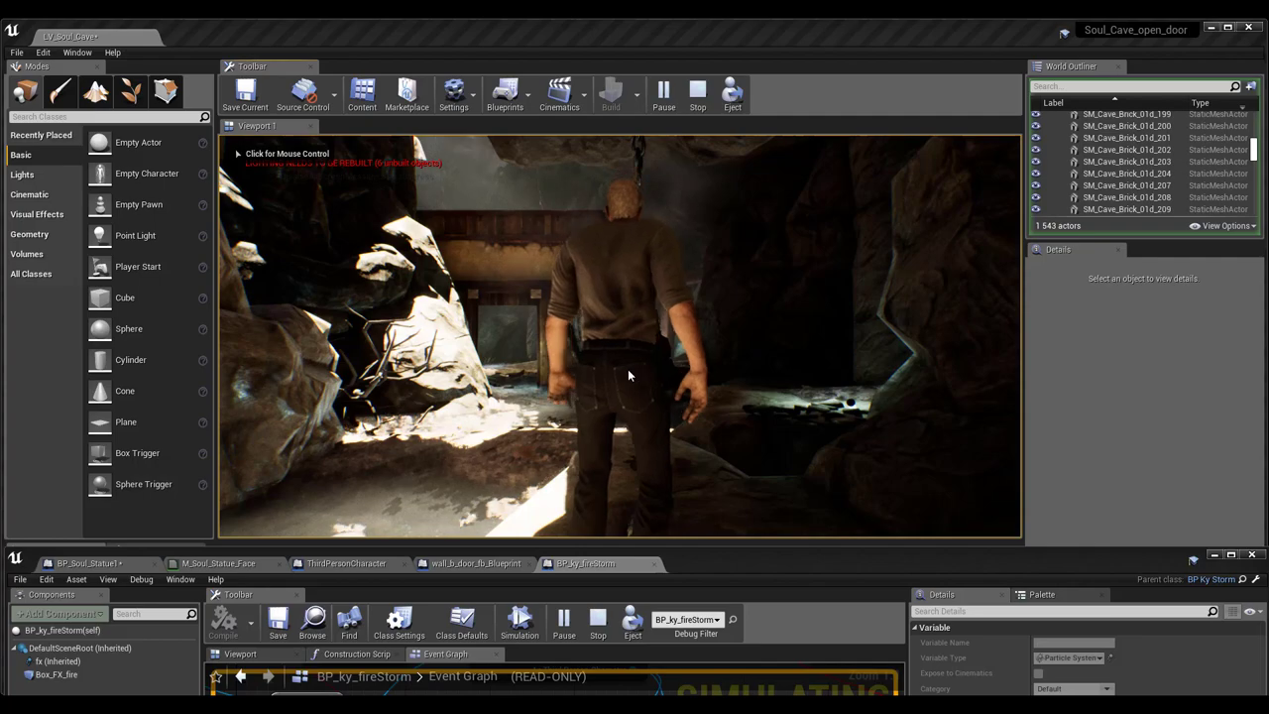
Step: Walk the character through the wooden doorways and fire area, then stop the play-test
click(621, 366)
key(w)
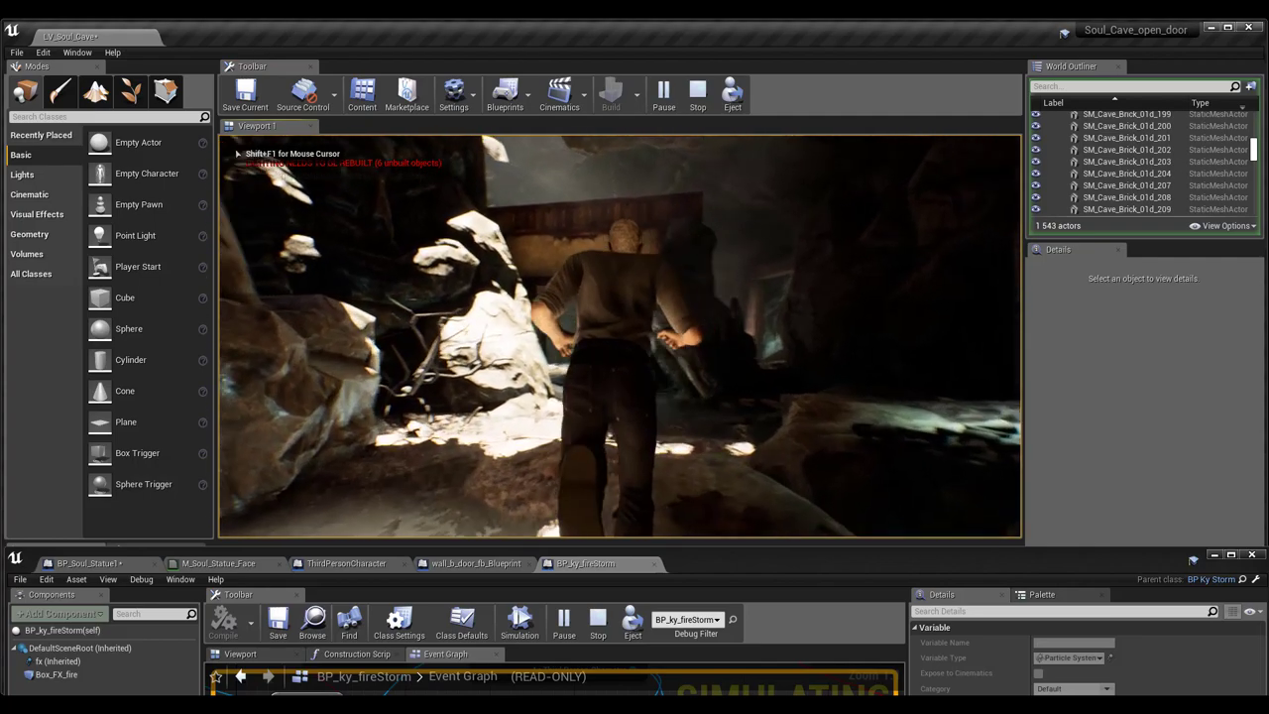
key(w)
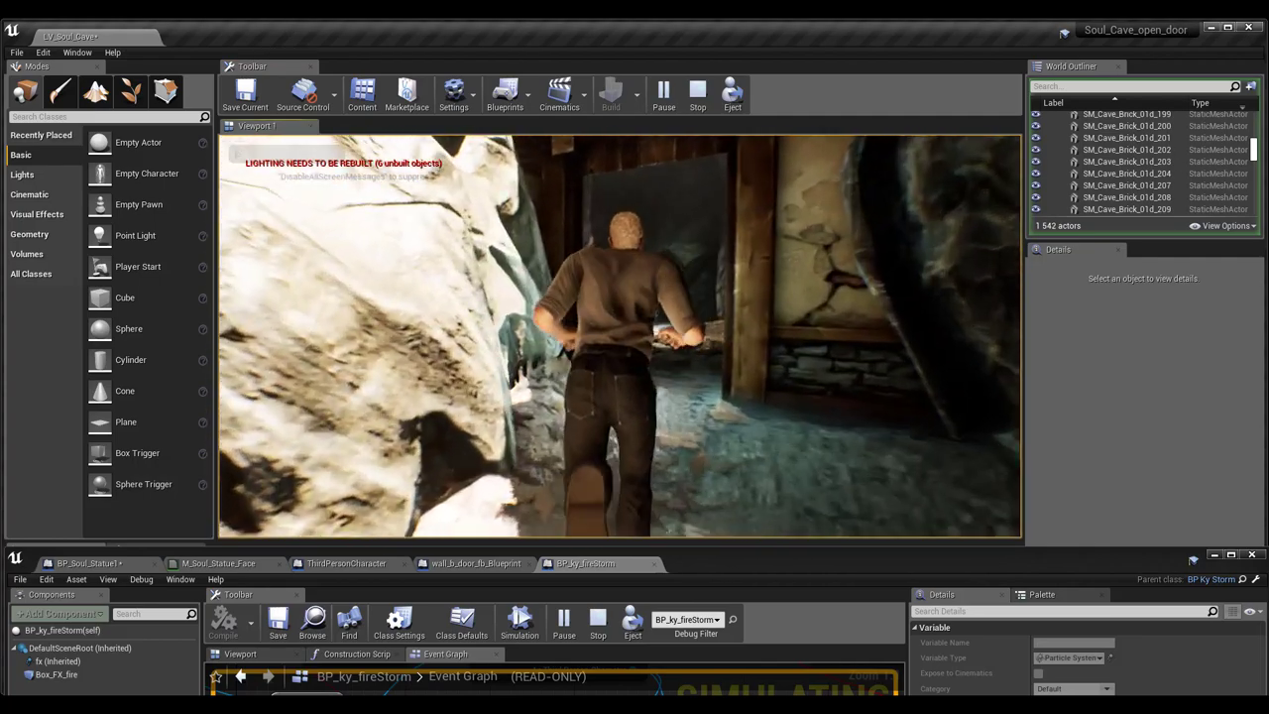
key(w)
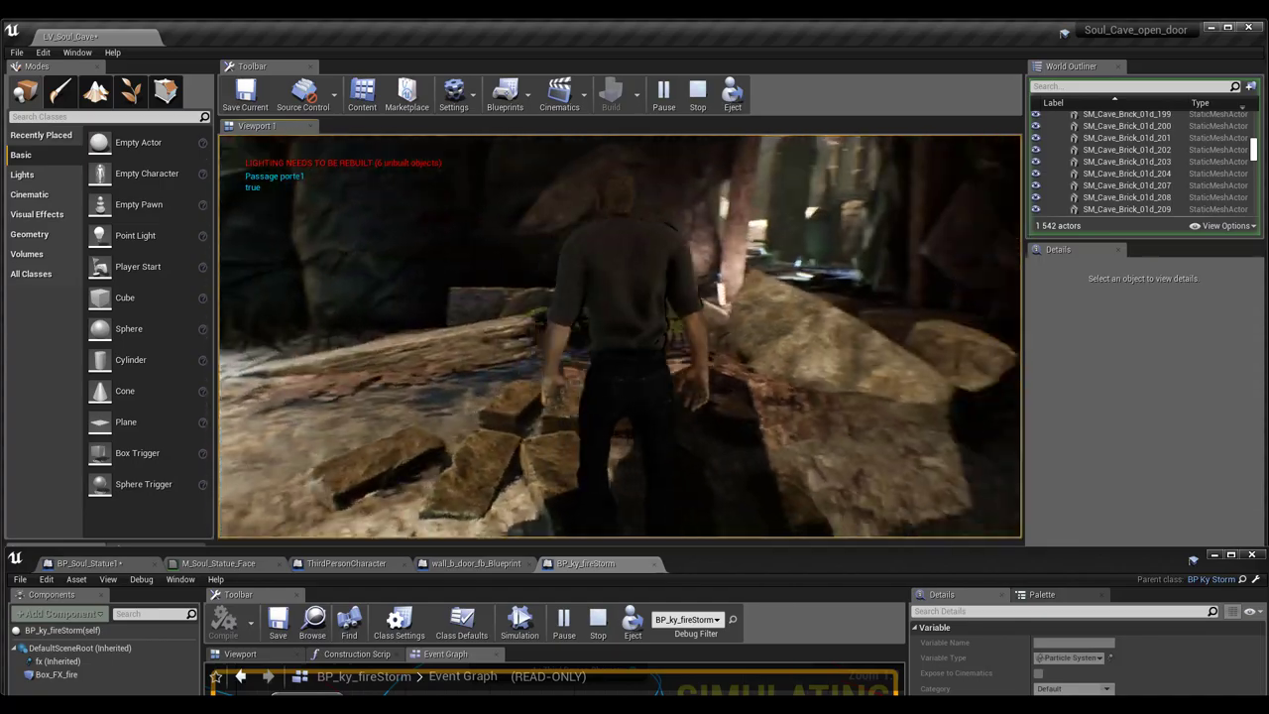
key(w)
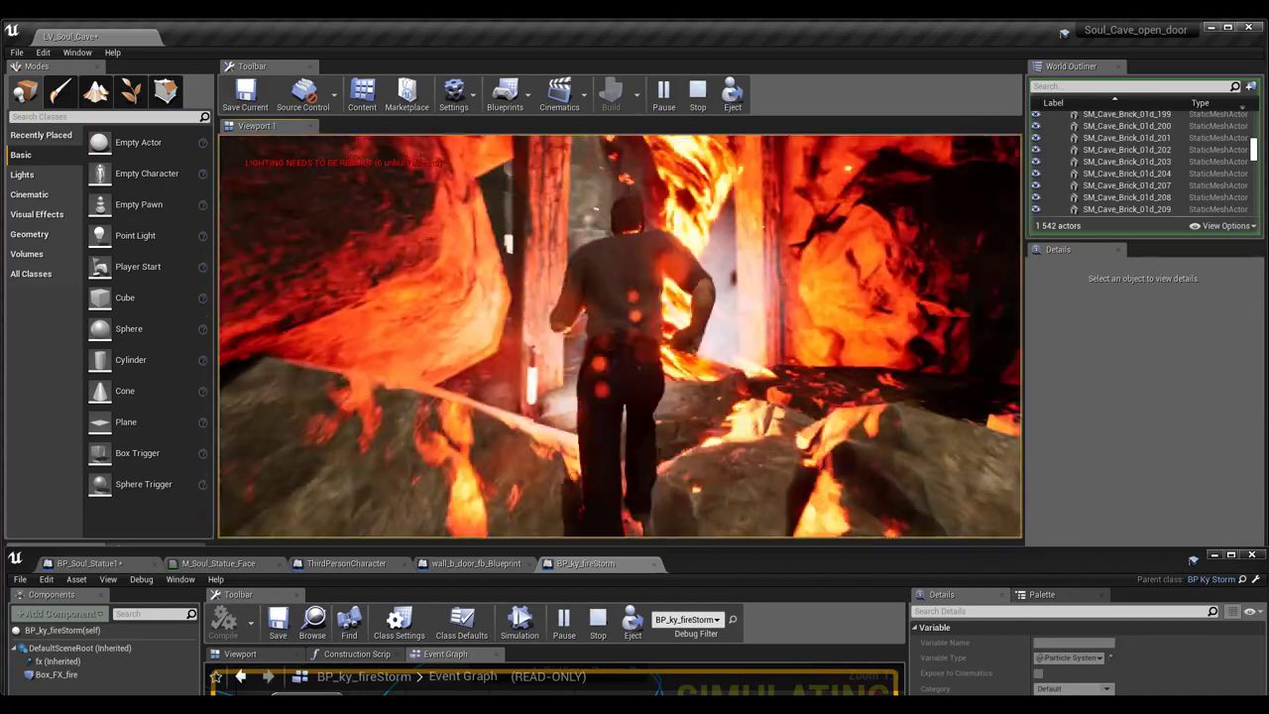
key(w)
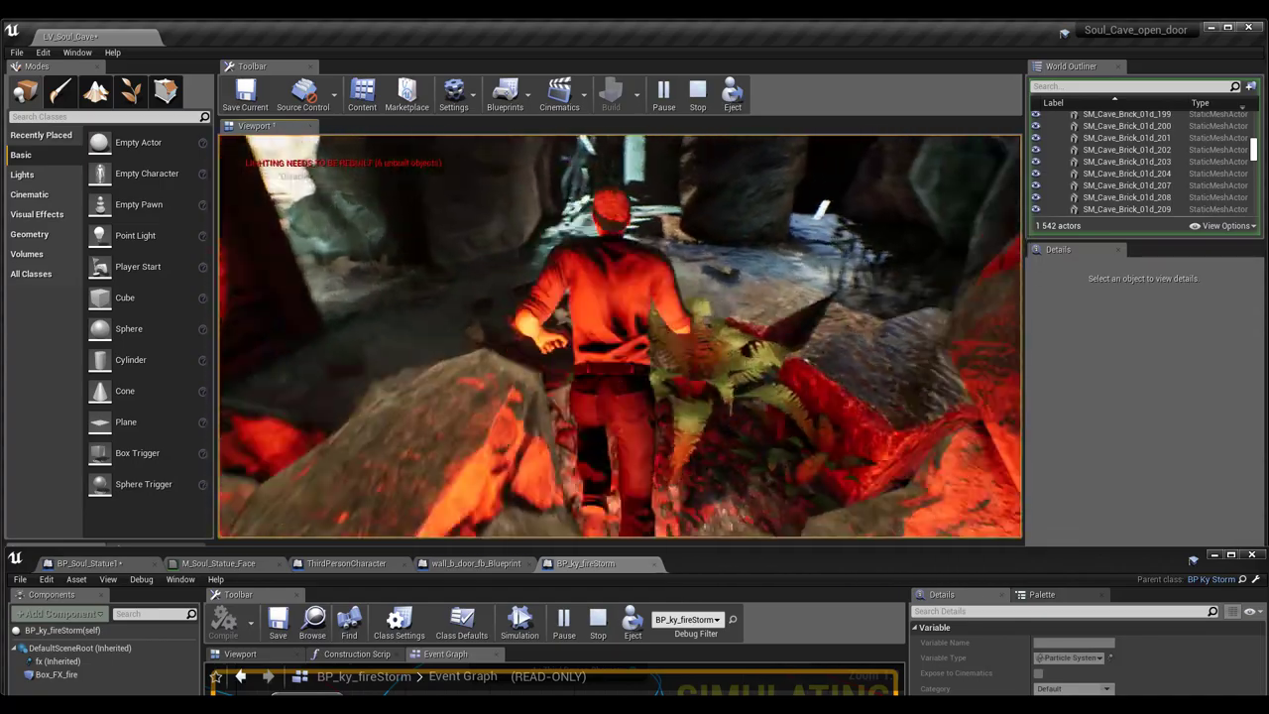
key(w)
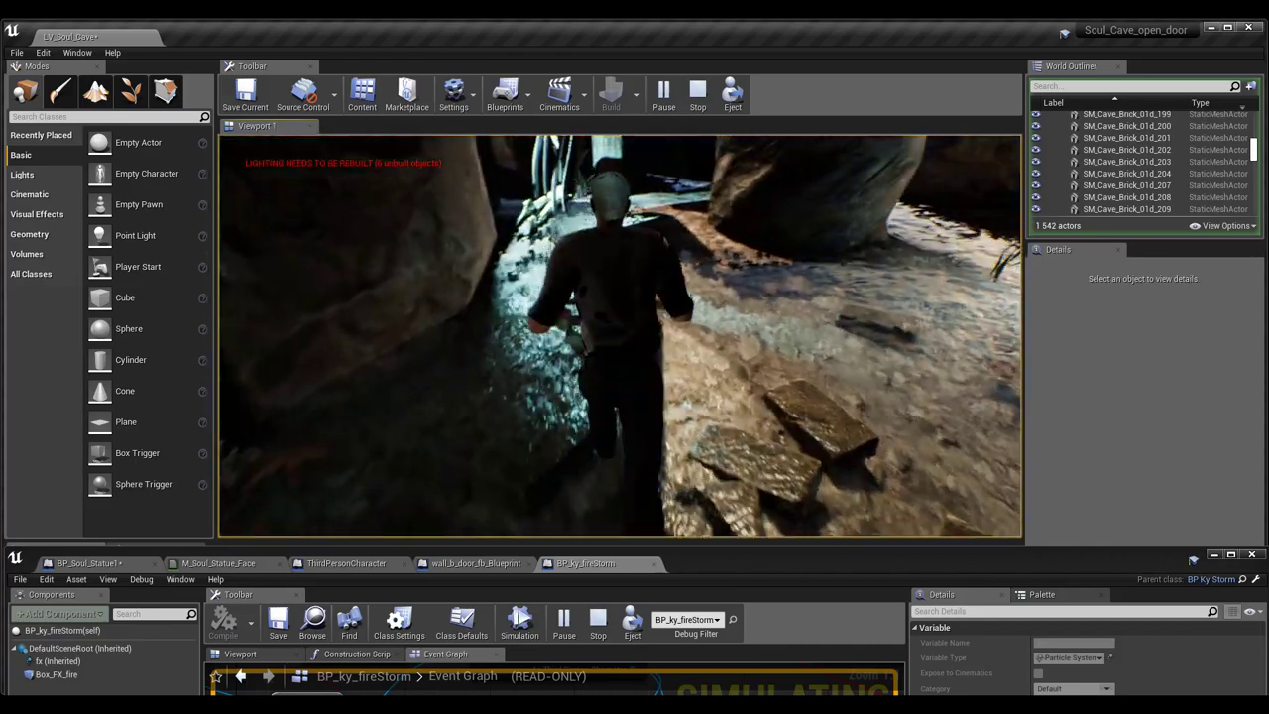
key(w)
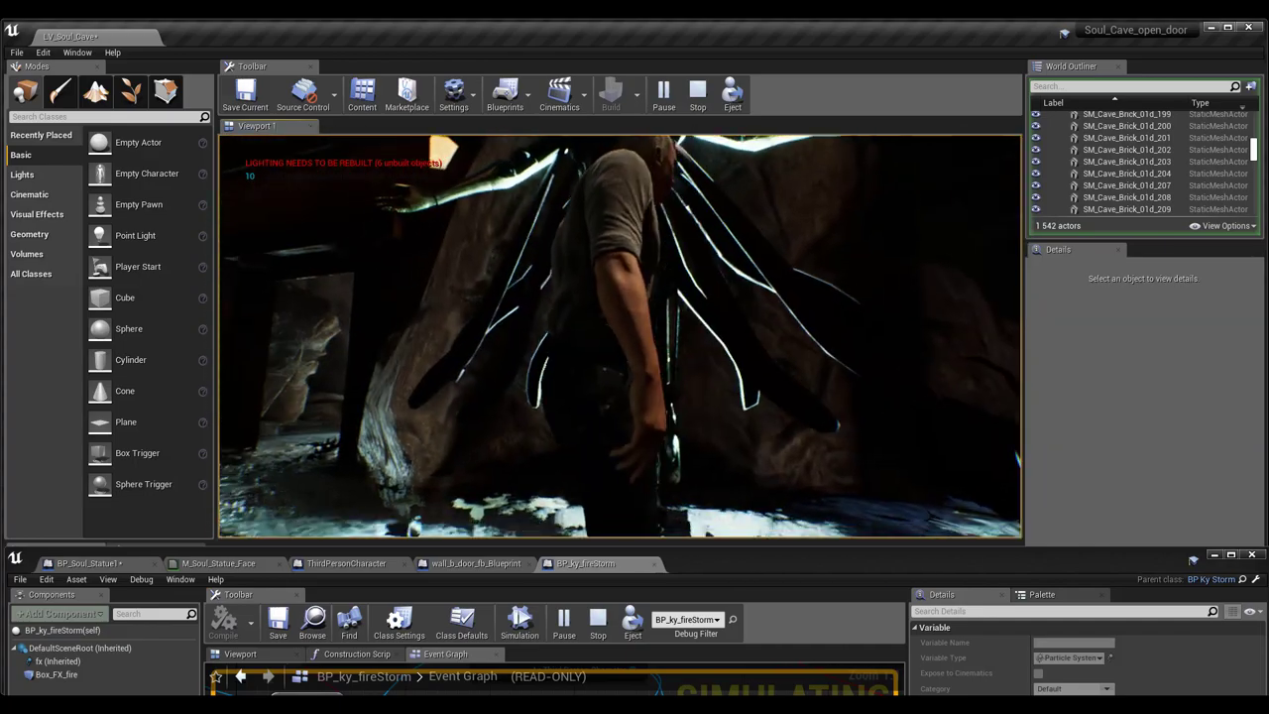
key(w)
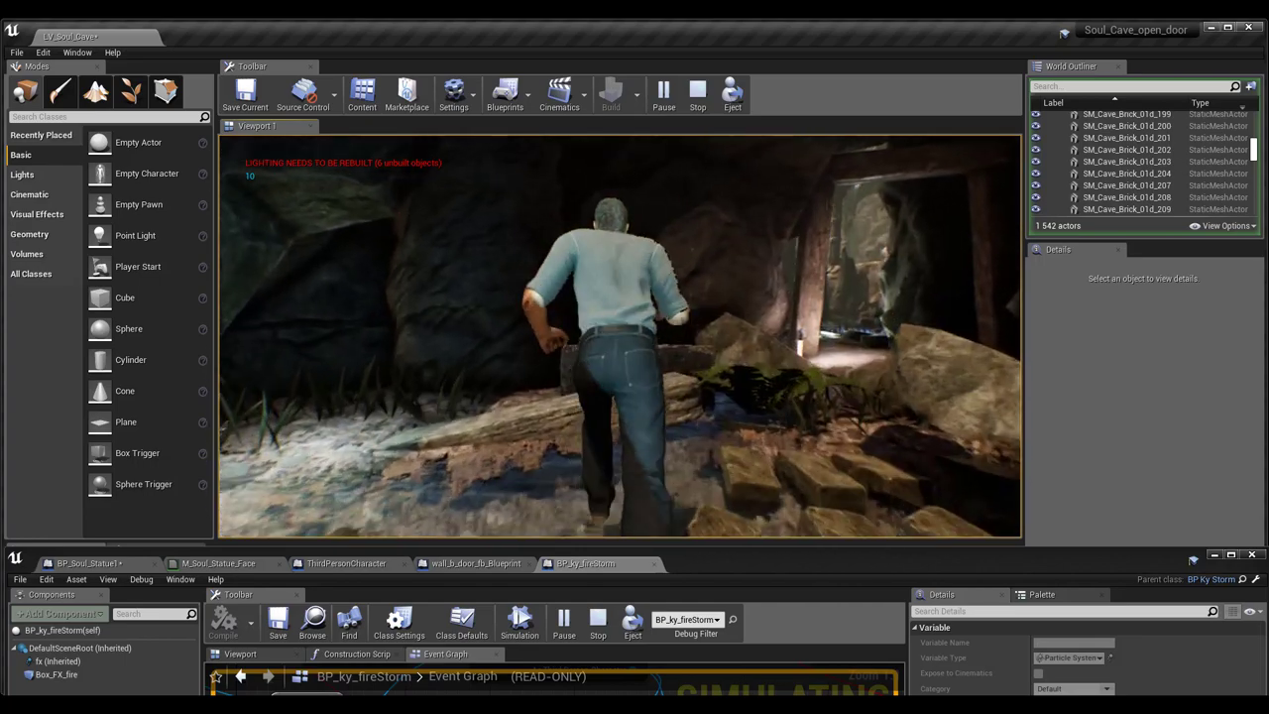
key(w)
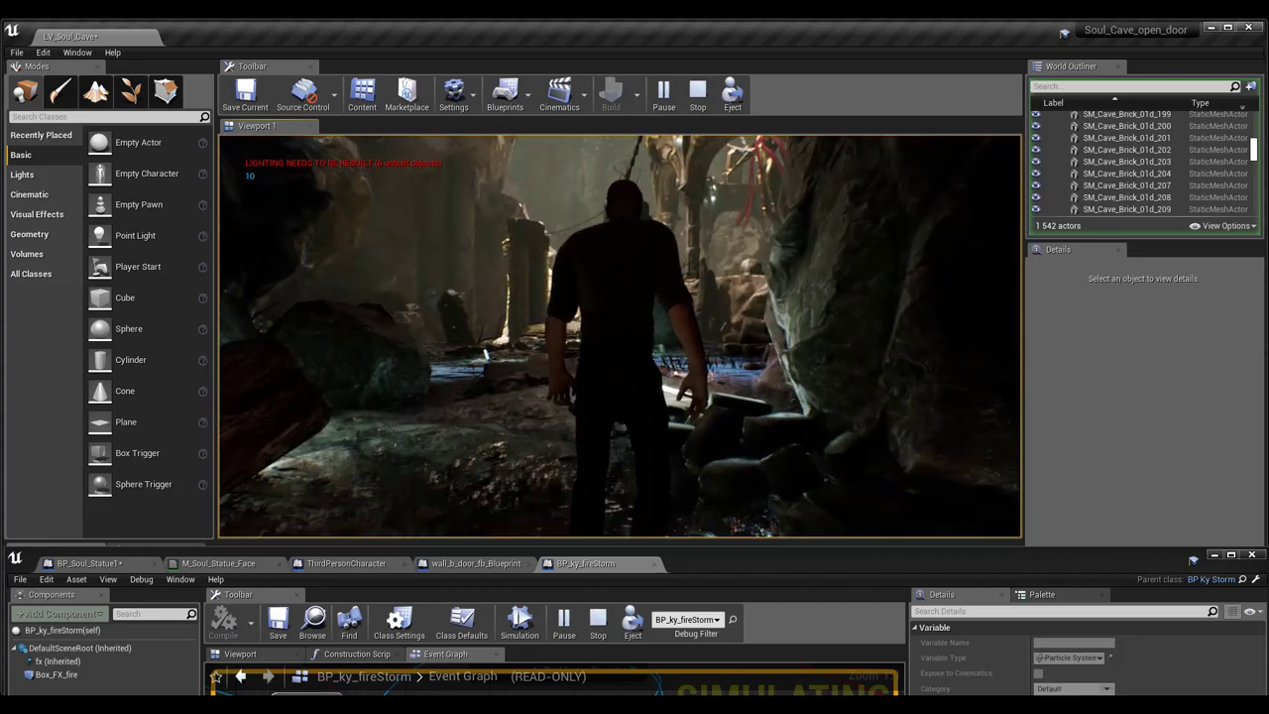
key(Escape)
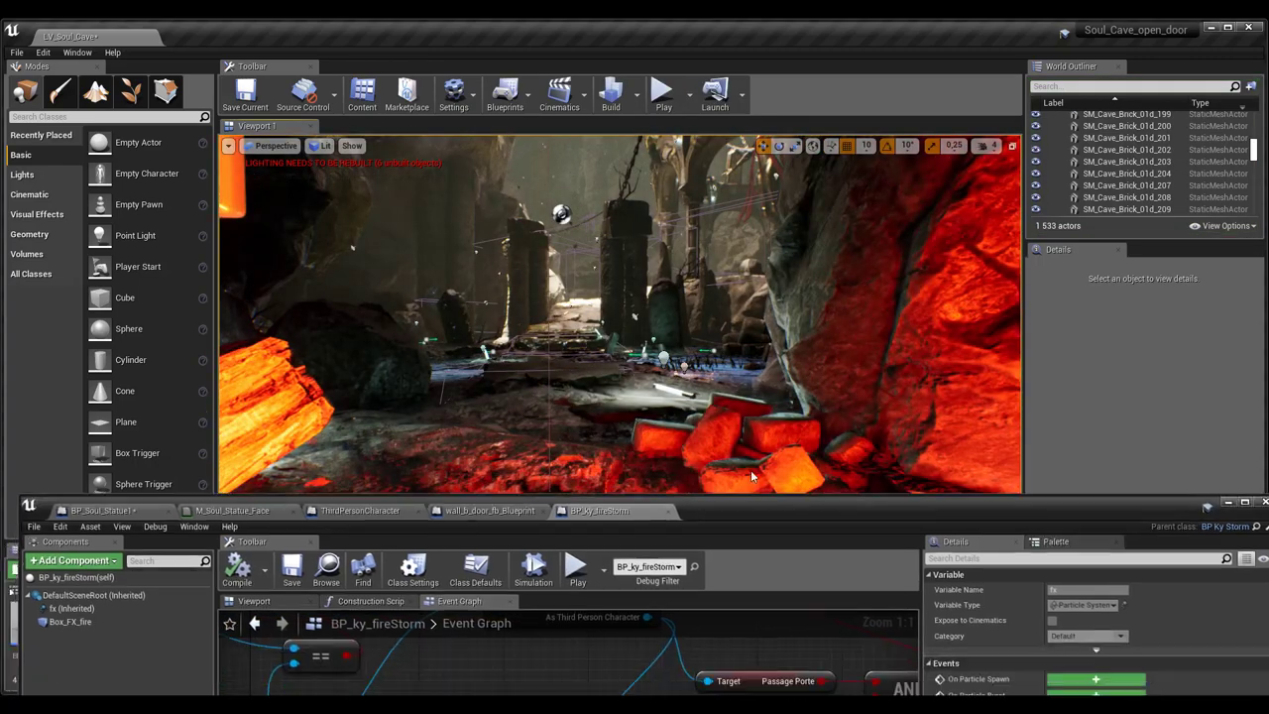
Step: Restore the full-size BP_ky_fireStorm graph, zoom out, and shift the Branch node right
drag(728, 560, 726, 80)
scroll(563, 397, down, 1)
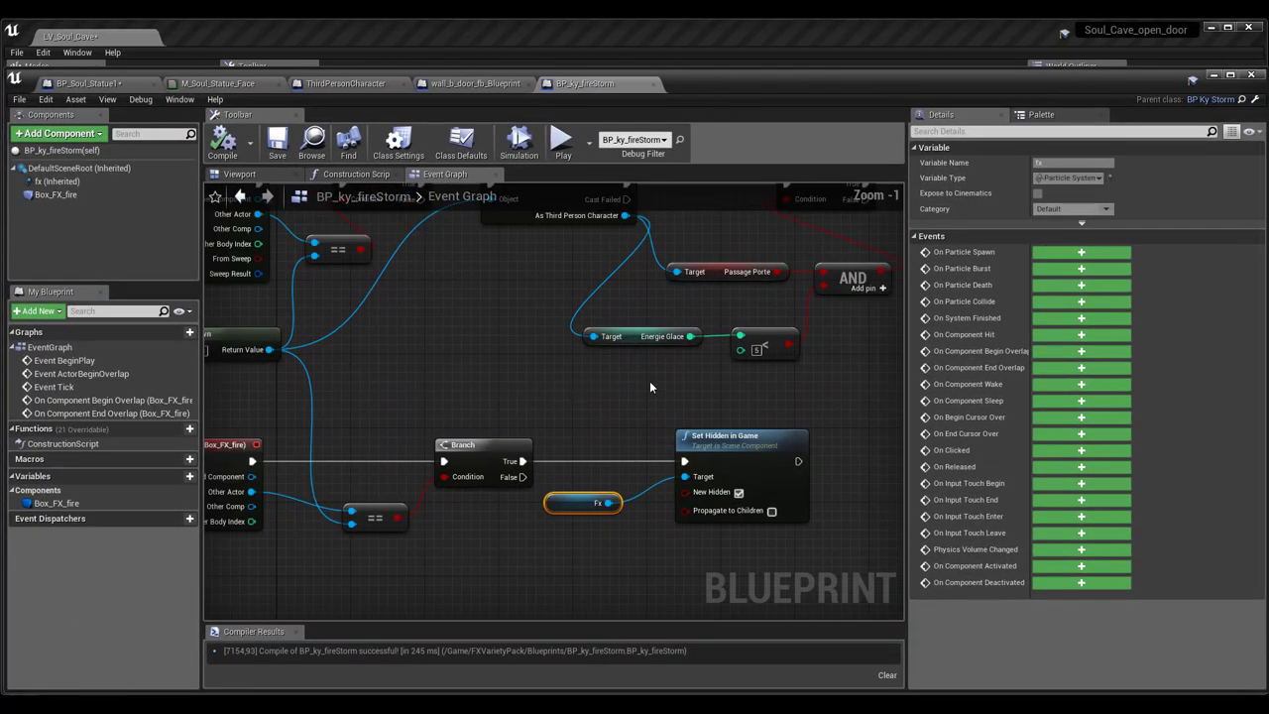
right_drag(650, 381, 571, 474)
drag(665, 297, 776, 298)
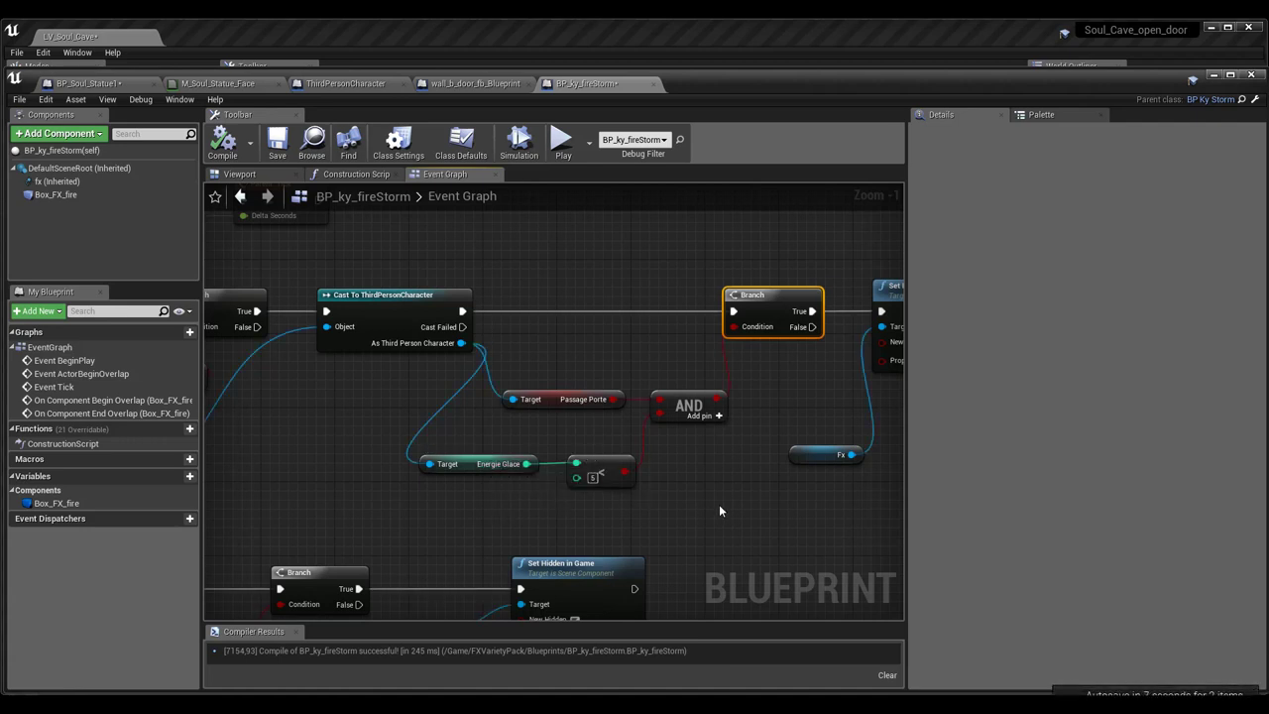
mouse_move(702, 512)
right_down()
mouse_move(754, 486)
mouse_move(751, 498)
right_up()
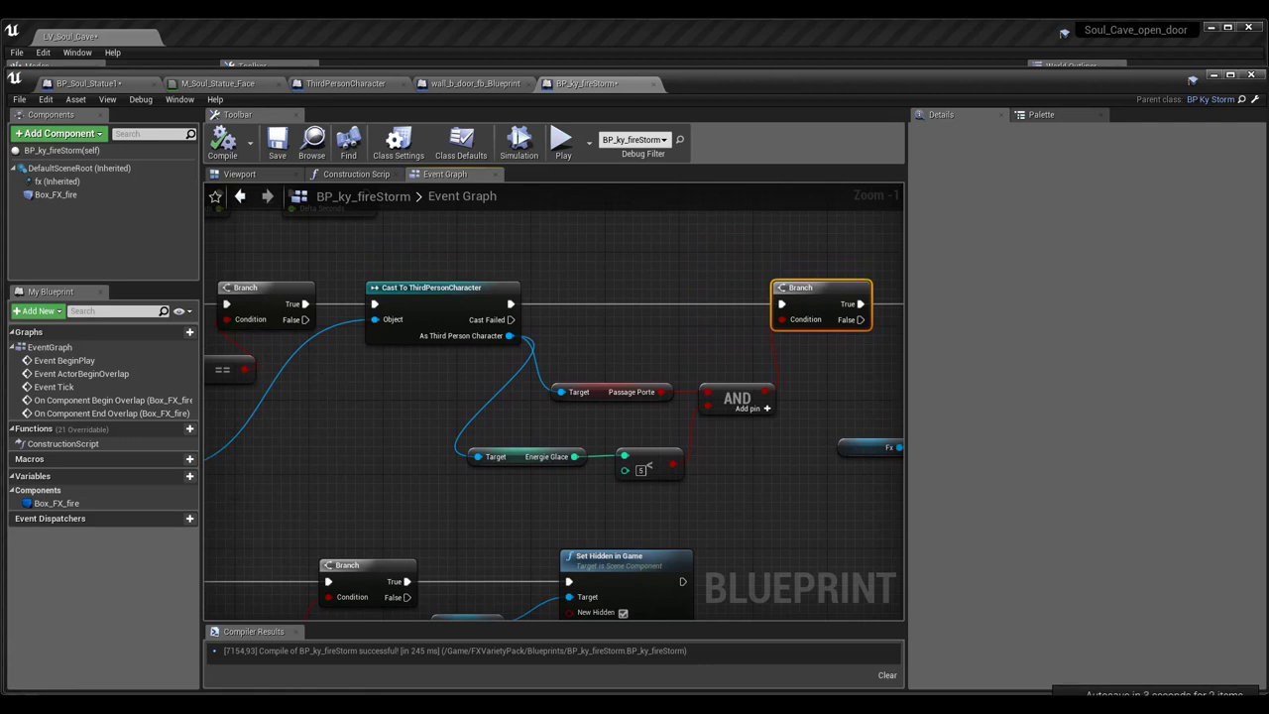